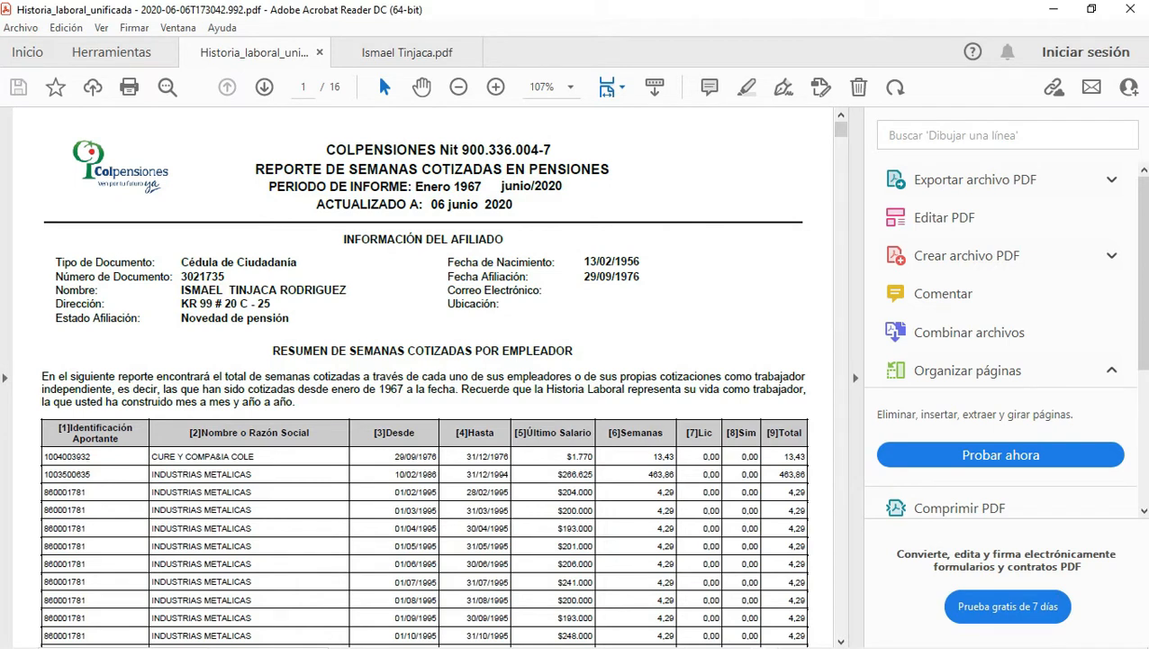
left_click_drag(841, 129, 842, 308)
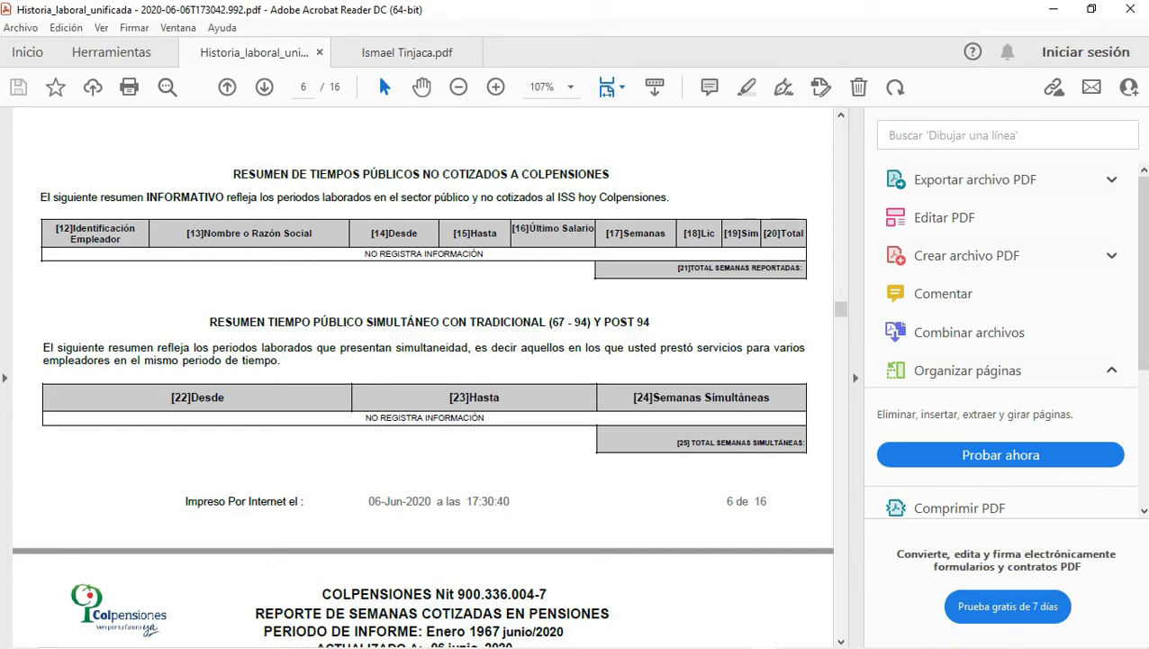
scroll(423, 379, "down", 5)
scroll(423, 378, "down", 8)
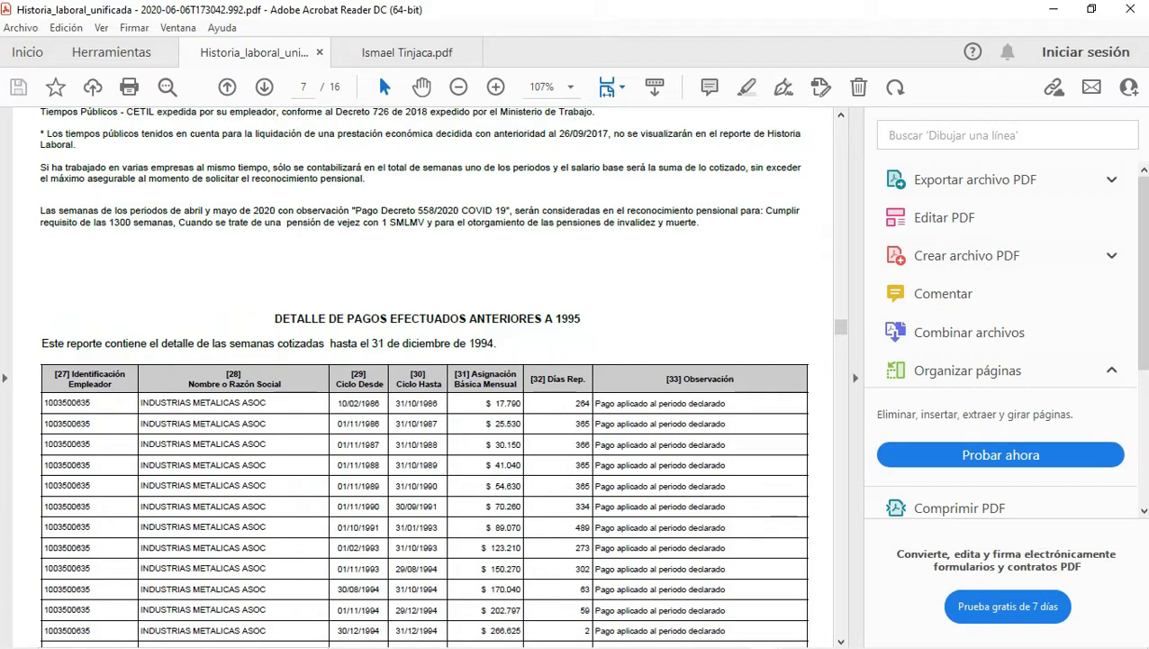
left_click_drag(840, 327, 840, 128)
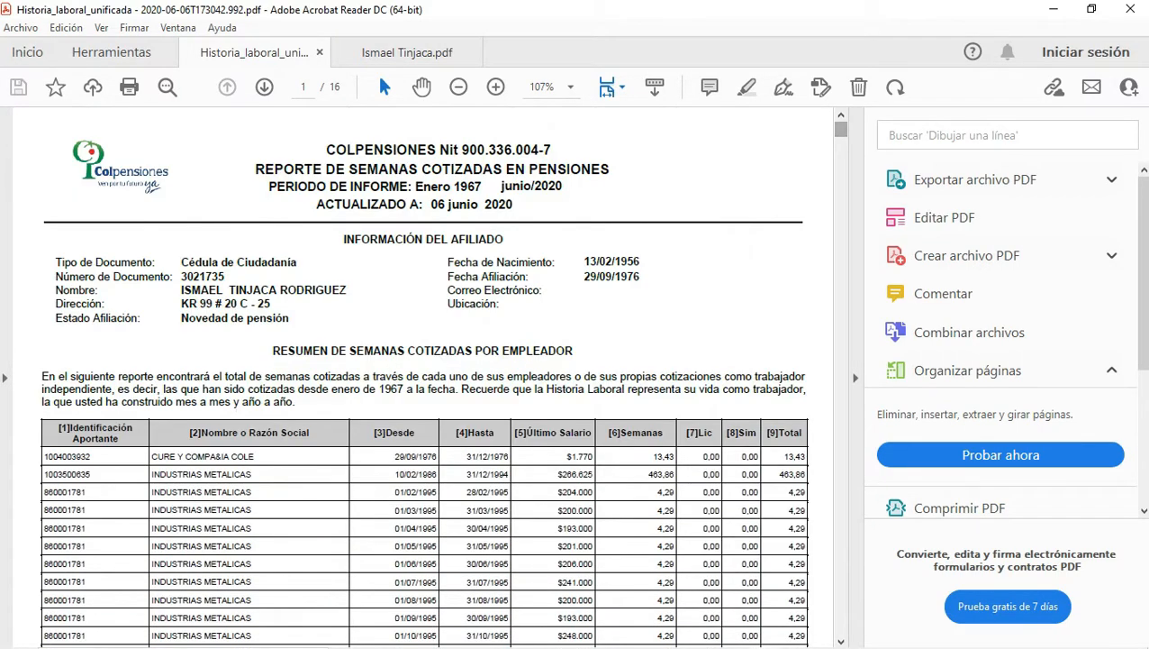
scroll(423, 379, "down", 3)
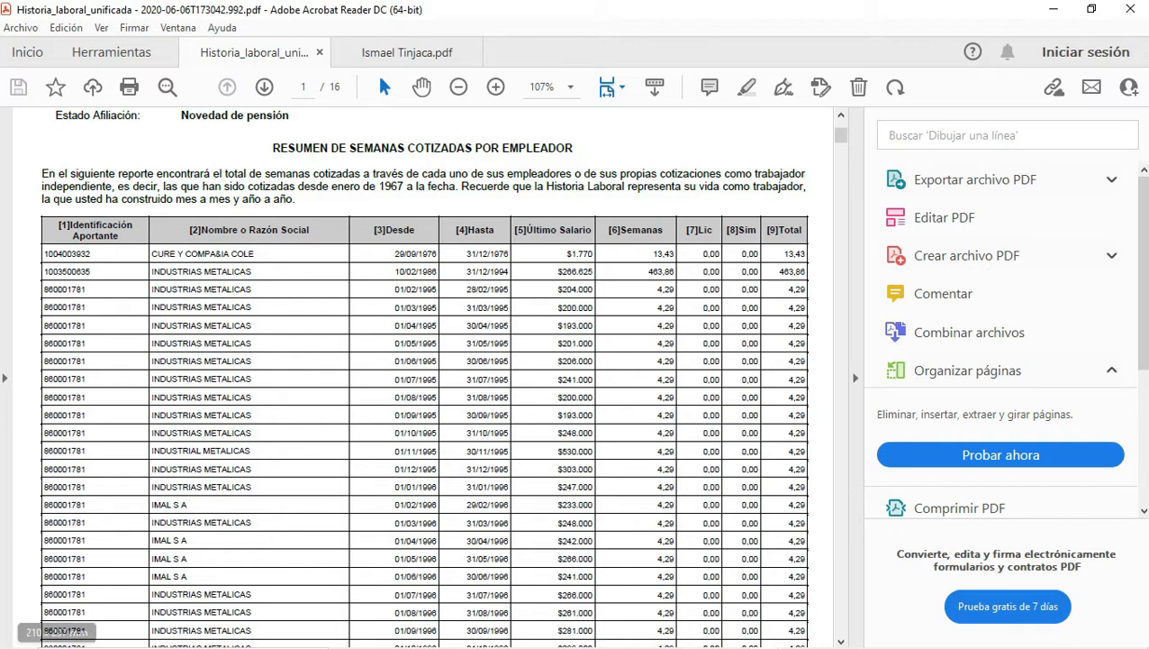
mouse_move(18, 630)
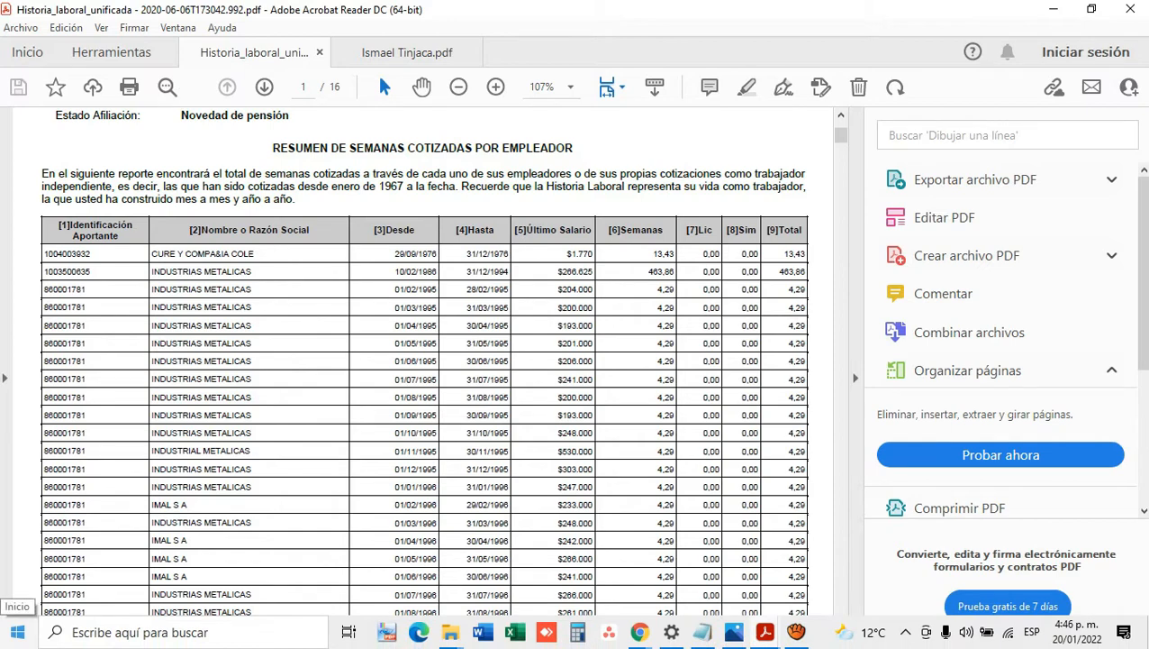
Step: Launch a blank Notepad from the Start menu, then switch back to the PDF report
left_click(18, 631)
left_click(308, 175)
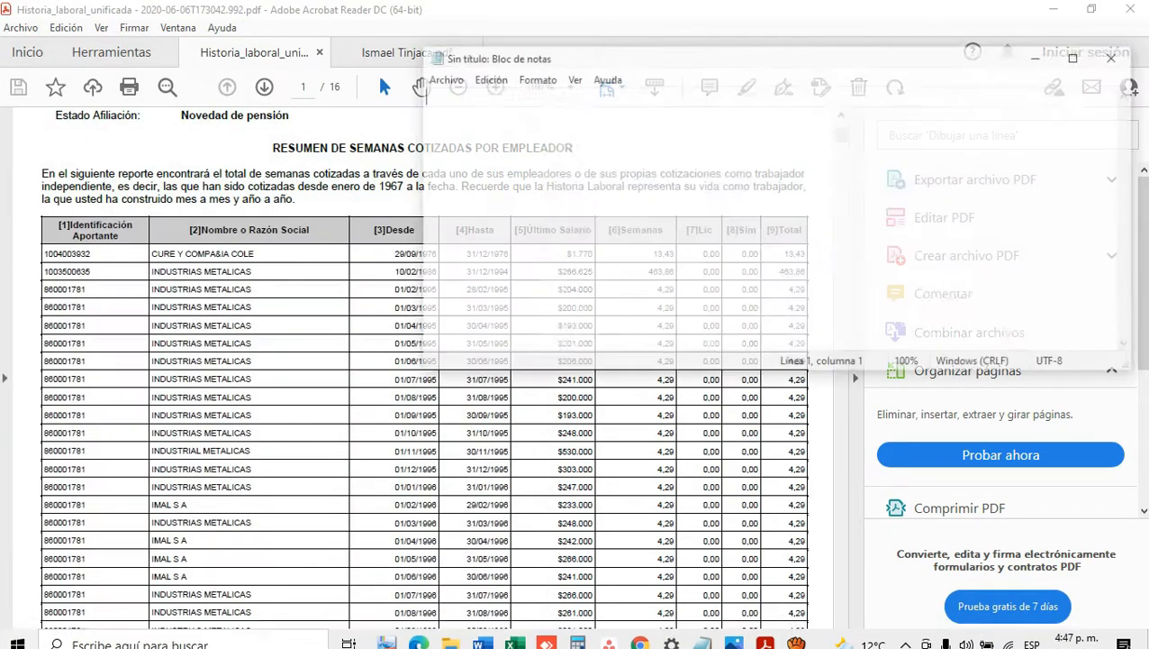
key("alt+Tab")
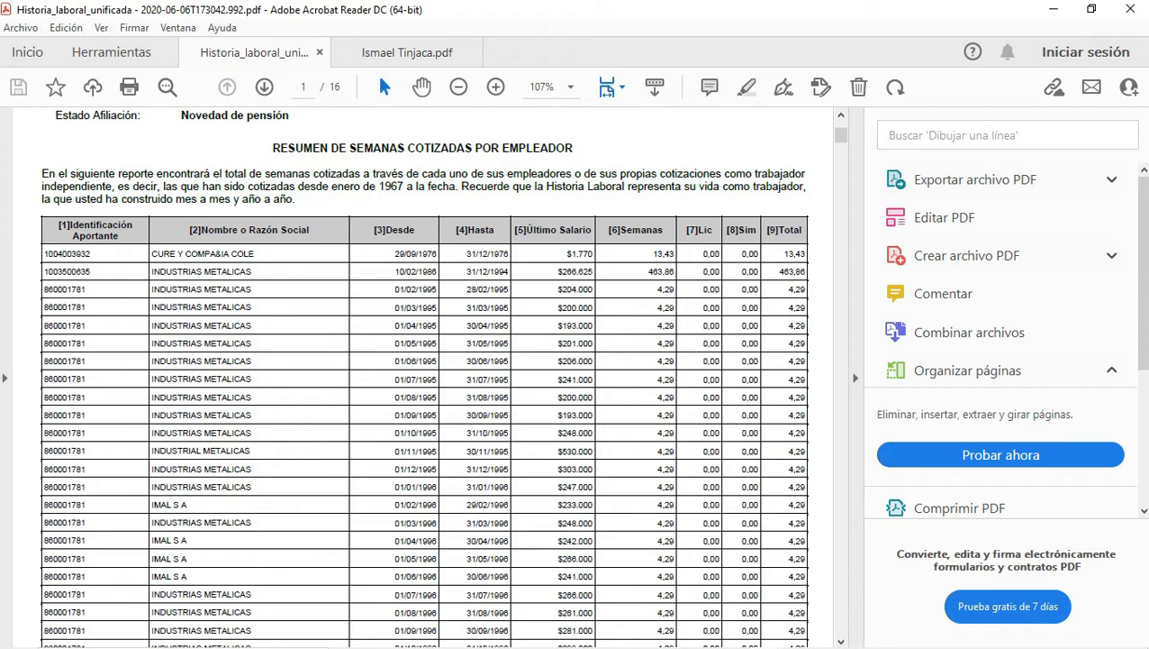
Step: Select page 1's Desde–Total figures from the 01/02/1995 row to the 01/05/1998 row
mouse_move(394, 289)
left_mouse_down()
mouse_move(773, 292)
mouse_move(801, 346)
mouse_move(803, 416)
left_mouse_up()
left_click(803, 418)
left_click_drag(560, 434, 557, 558)
left_click(507, 326)
left_click_drag(400, 289, 397, 253)
left_click(397, 307)
scroll(423, 378, "down", 9)
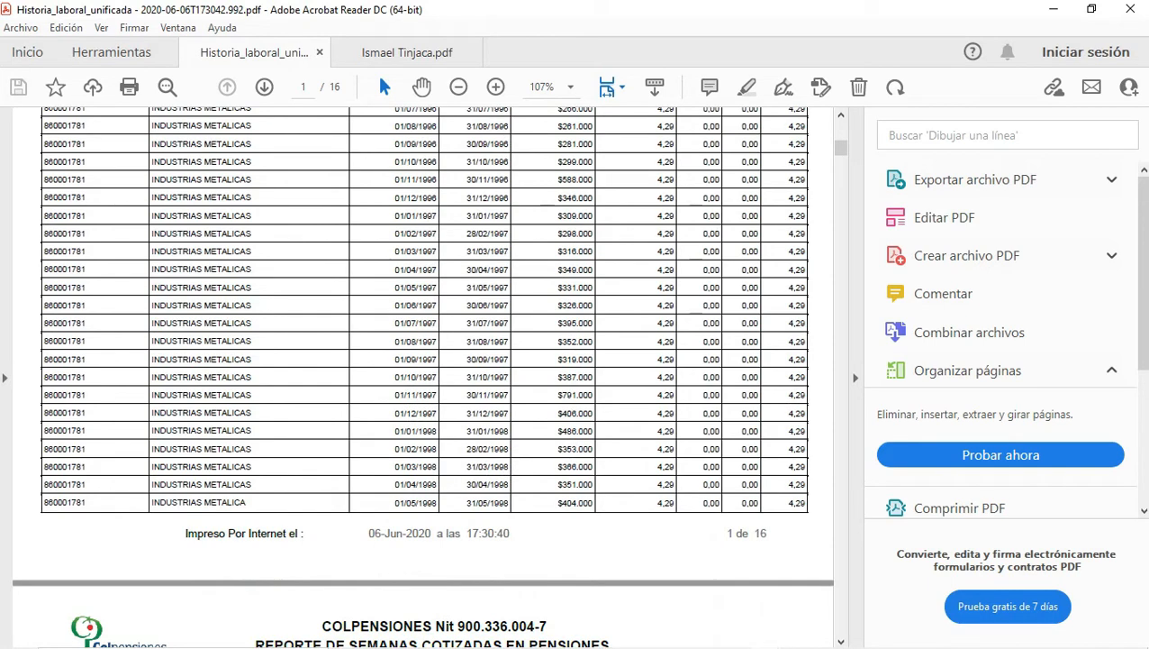
left_click_drag(807, 503, 394, 192)
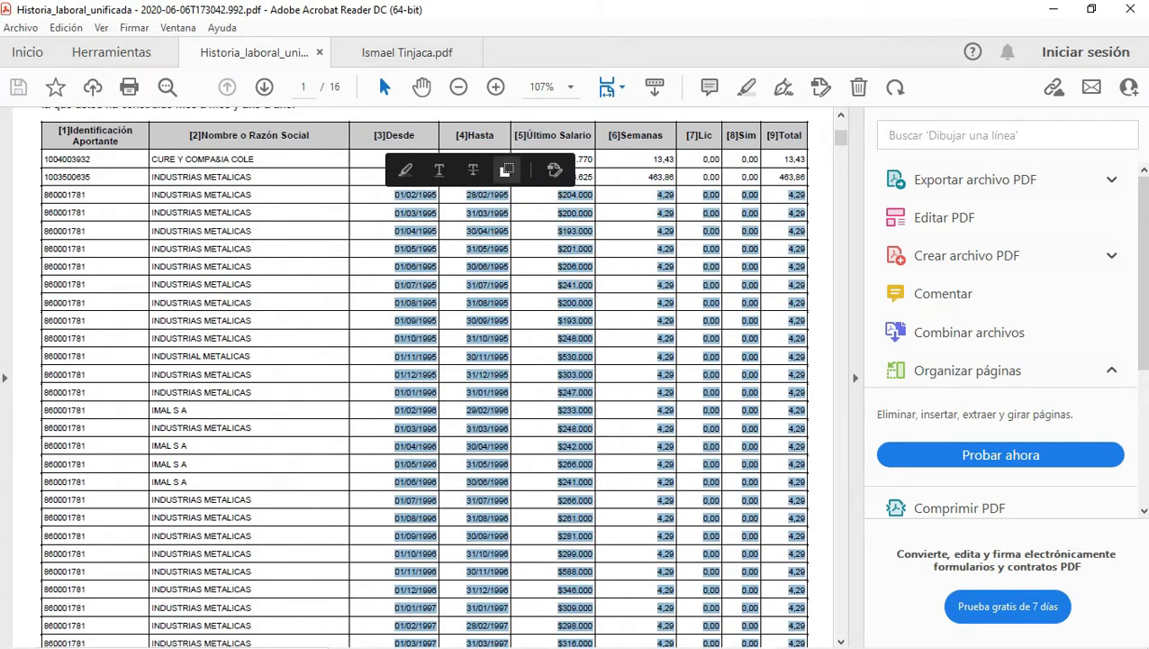
Step: Copy page 1's selected contribution rows and paste them into the untitled note
left_click(506, 169)
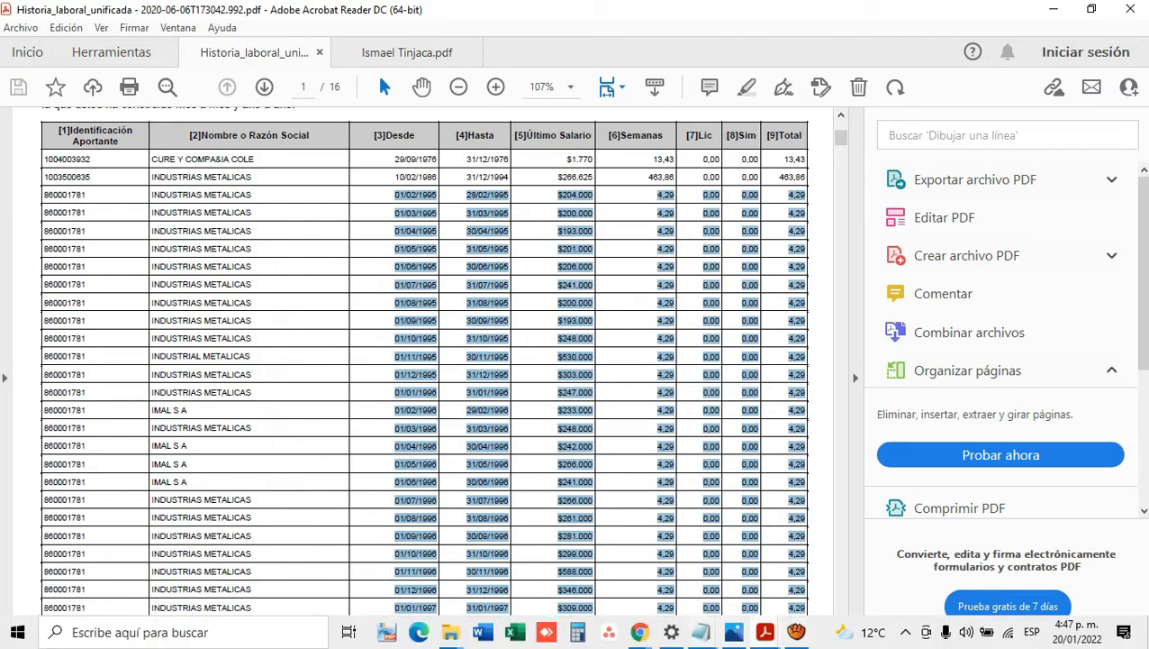
left_click(702, 632)
left_click(792, 563)
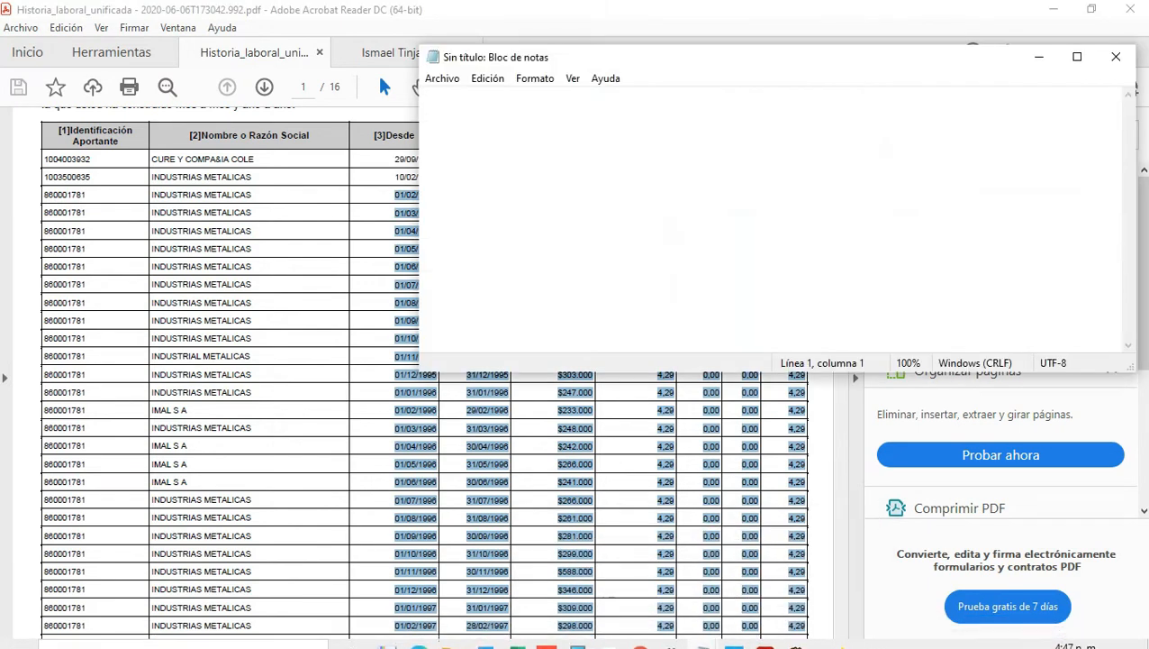
key("ctrl+v")
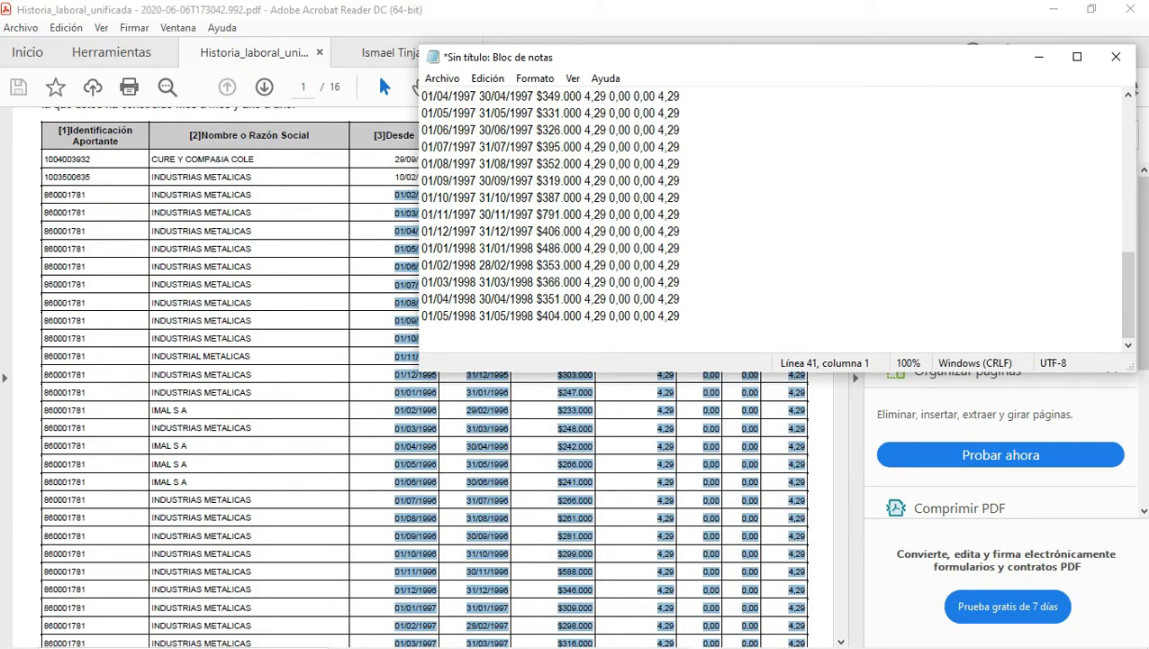
Step: Copy page 2's date-to-total figures and append them to the note
left_click(775, 546)
scroll(559, 451, "down", 6)
scroll(558, 405, "down", 12)
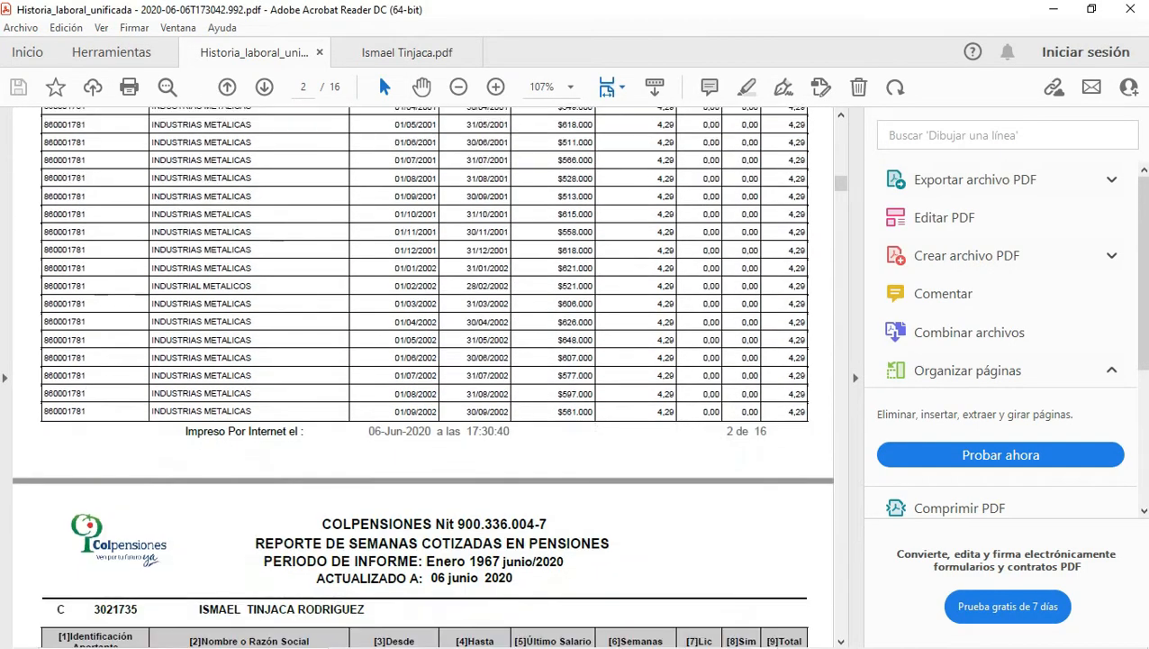
left_click_drag(805, 413, 394, 225)
left_click(521, 202)
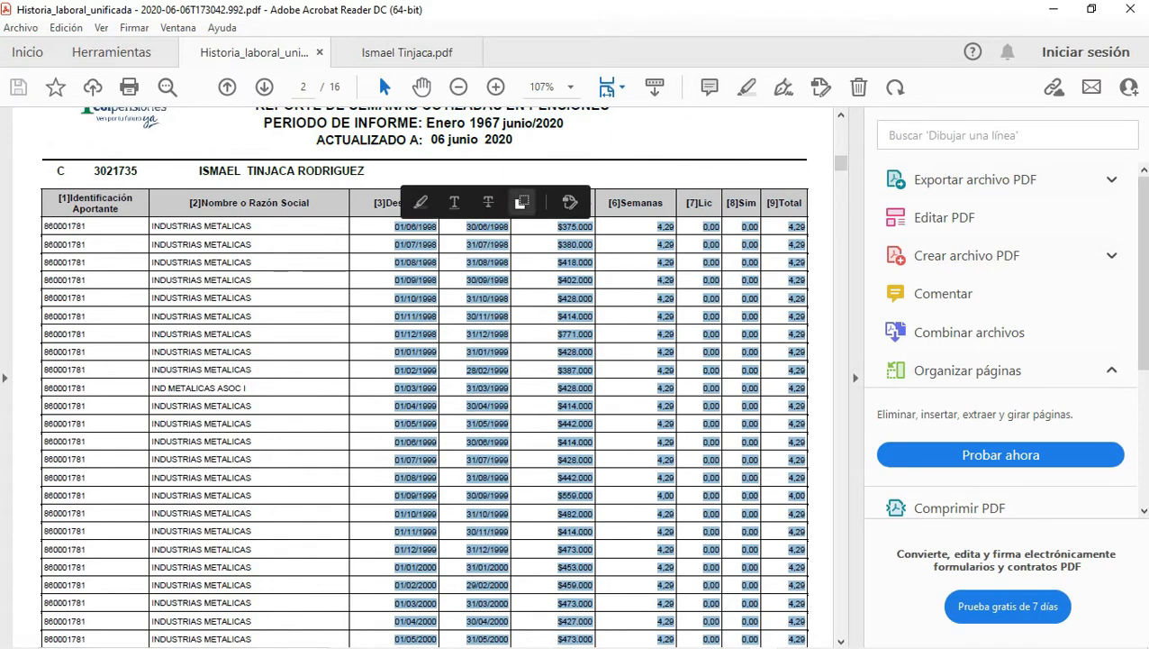
mouse_move(998, 646)
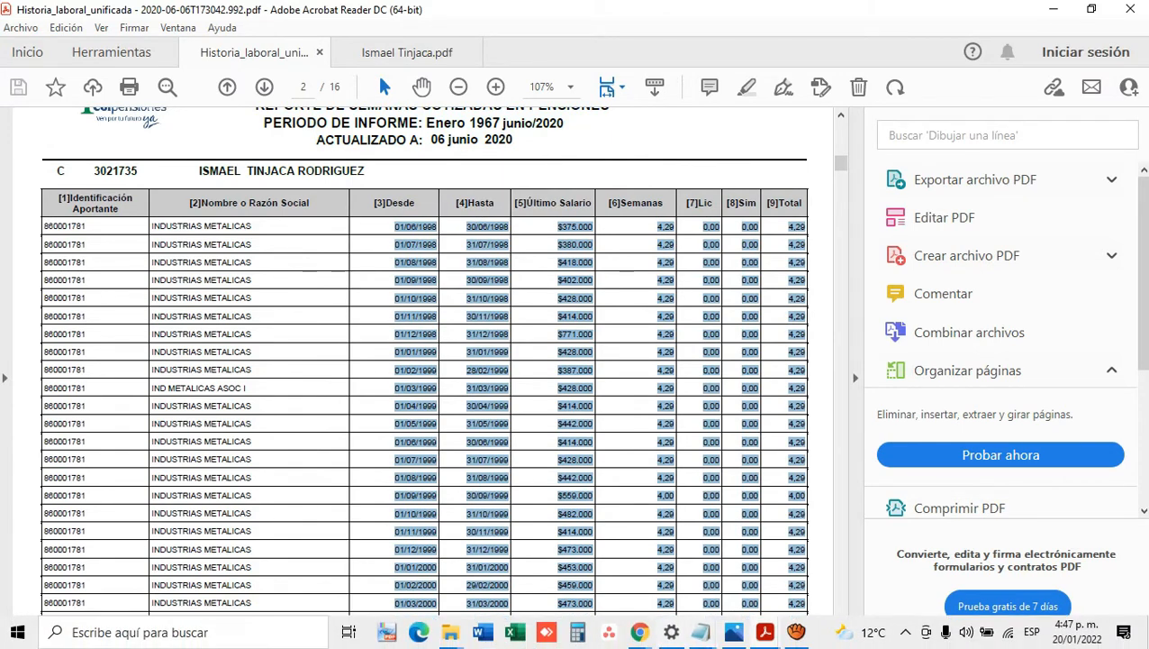
mouse_move(703, 630)
left_click(793, 563)
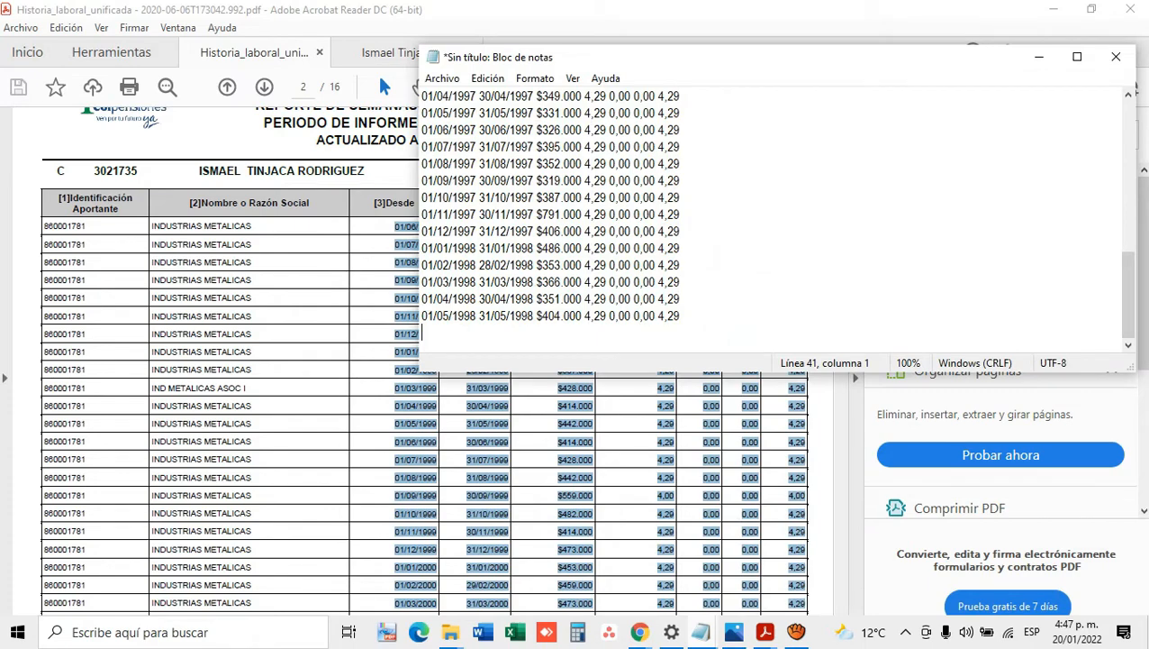
key("ctrl+v")
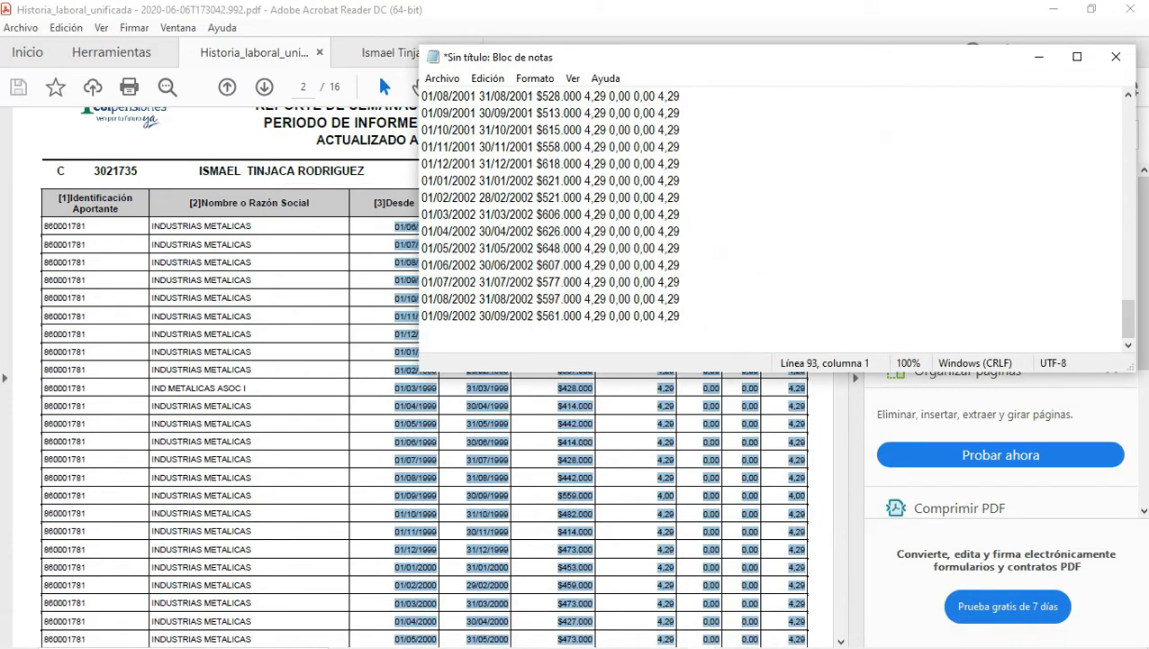
Step: Copy page 3's date-to-total figures into the note, followed by a new line
left_click(755, 423)
left_click_drag(841, 163, 841, 174)
scroll(755, 423, "down", 15)
left_click_drag(806, 447, 395, 217)
key("ctrl+c")
left_click(704, 633)
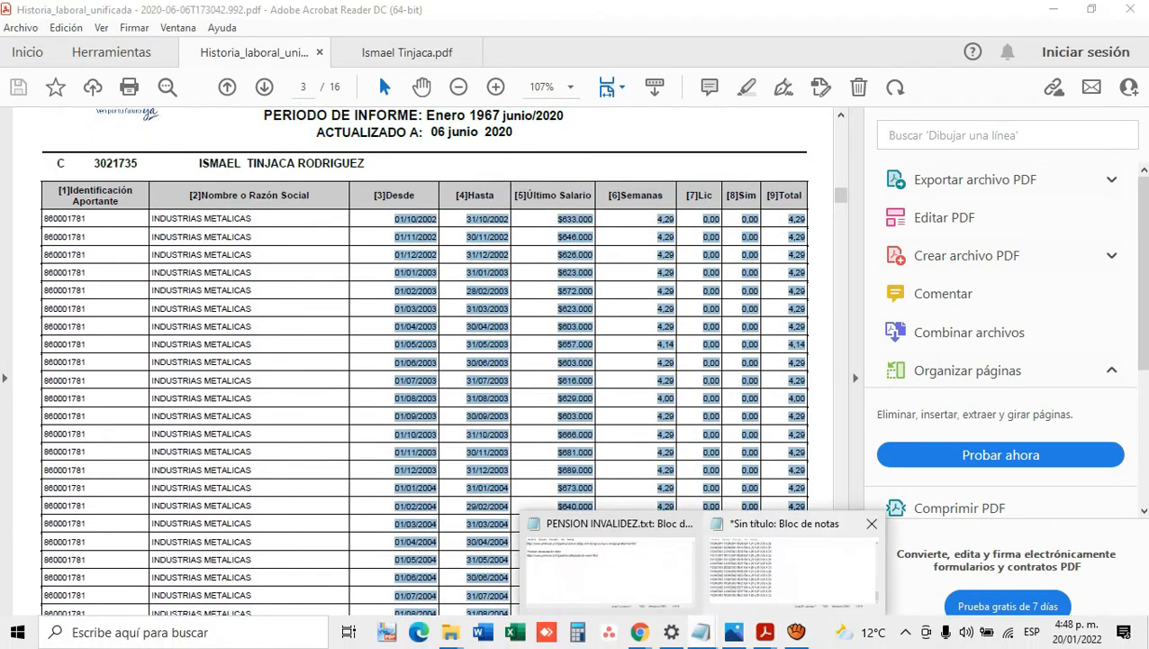
left_click(785, 569)
key("ctrl+v")
key("Return")
Step: Append page 4's contribution rows to the note, followed by a new line
left_click(747, 454)
scroll(747, 454, "down", 15)
left_click_drag(806, 437, 394, 236)
key("ctrl+c")
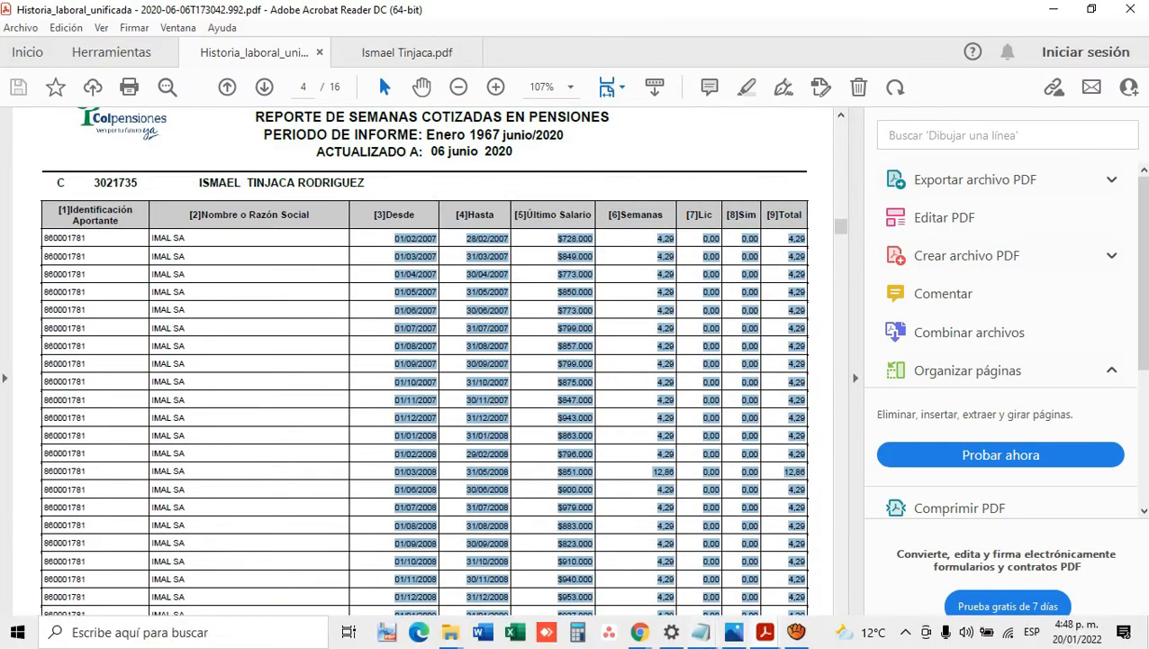
left_click(704, 634)
left_click(785, 569)
key("ctrl+v")
key("Return")
Step: Append page 5's contribution rows to the note, followed by a new line
left_click(746, 454)
scroll(747, 454, "down", 15)
left_click_drag(806, 578, 394, 233)
key("ctrl+c")
left_click(701, 632)
left_click(785, 570)
key("ctrl+v")
key("Return")
Step: Append page 6's rows, ending with 01/03/2018–31/03/2018, to the note
left_click(747, 454)
scroll(746, 454, "down", 15)
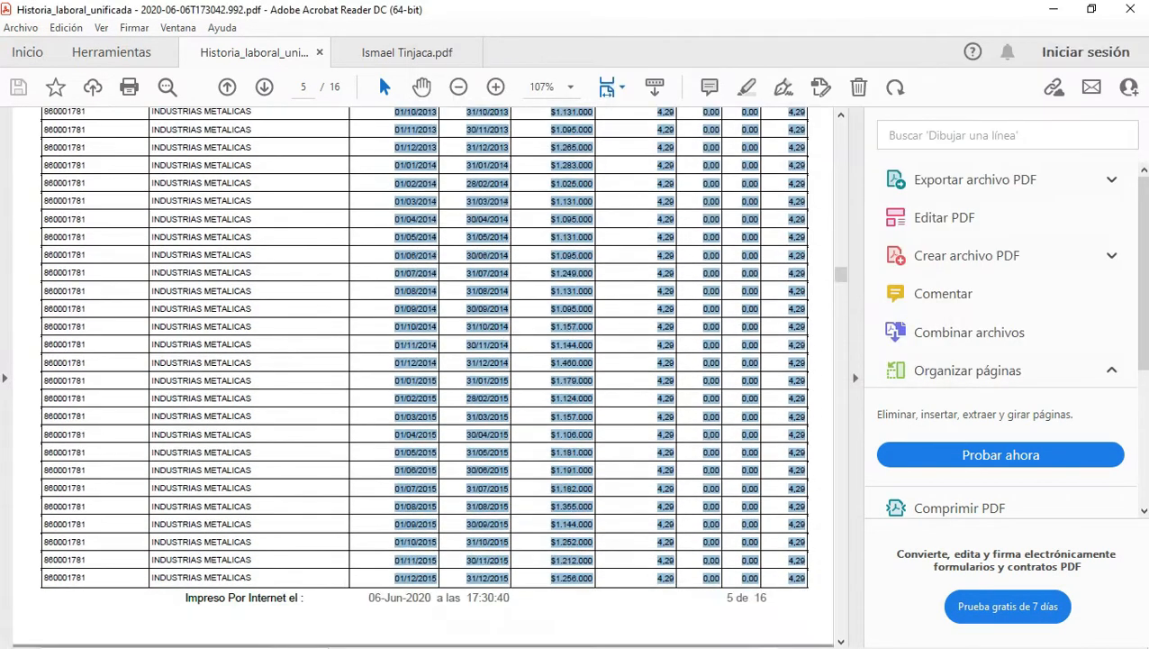
left_click_drag(797, 509, 394, 290)
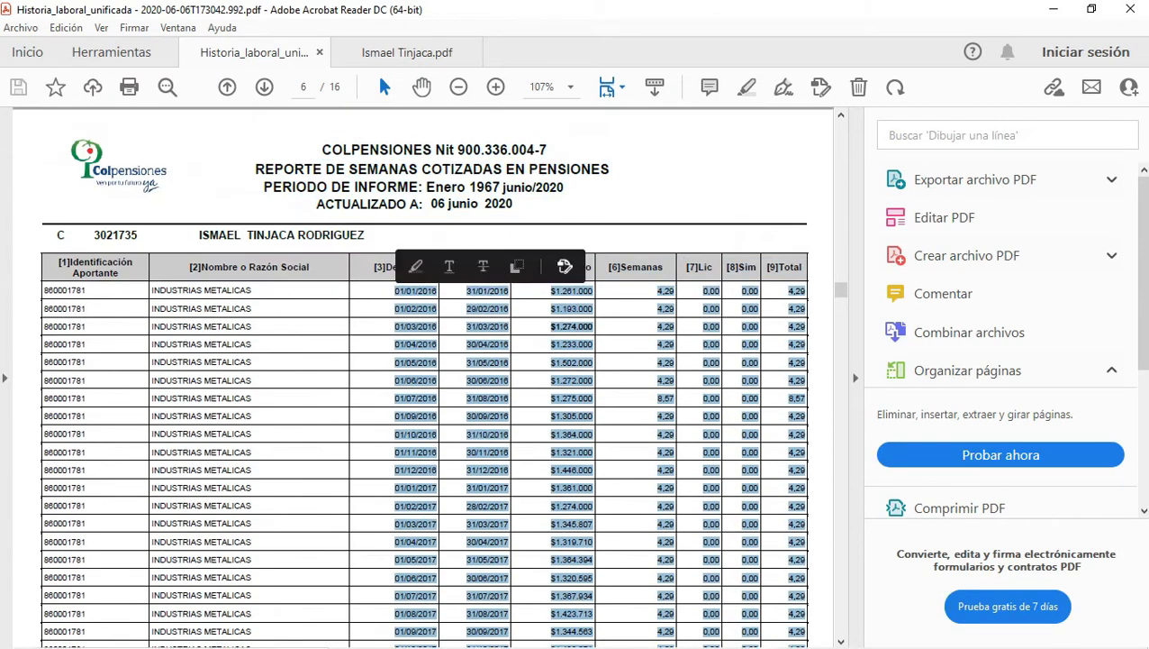
key("ctrl+c")
left_click(702, 632)
left_click(785, 569)
key("ctrl+v")
key("Return")
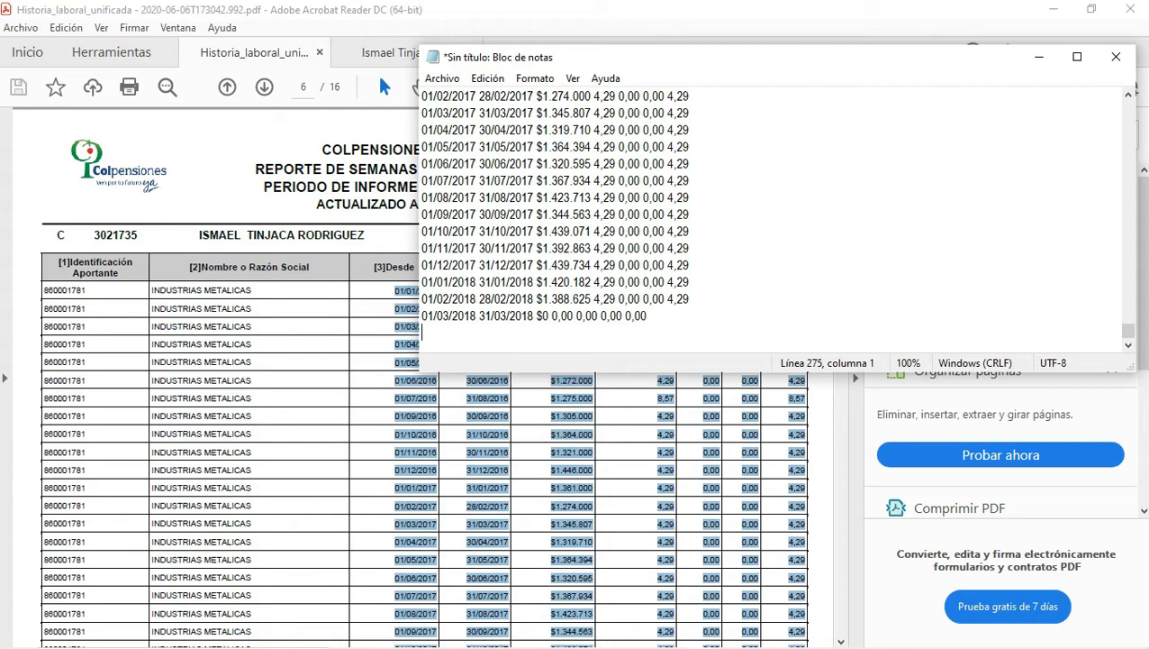
key("alt")
Step: Check the folder holding the PDF report in File Explorer, then return to the untitled note
left_click(443, 79)
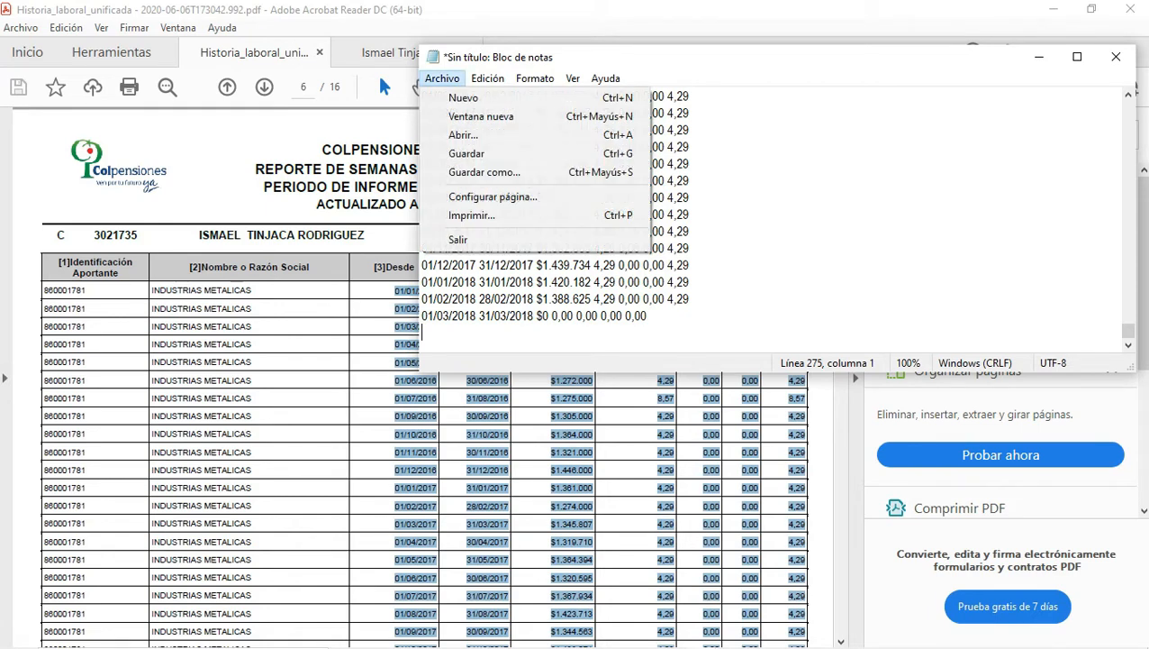
left_click(721, 197)
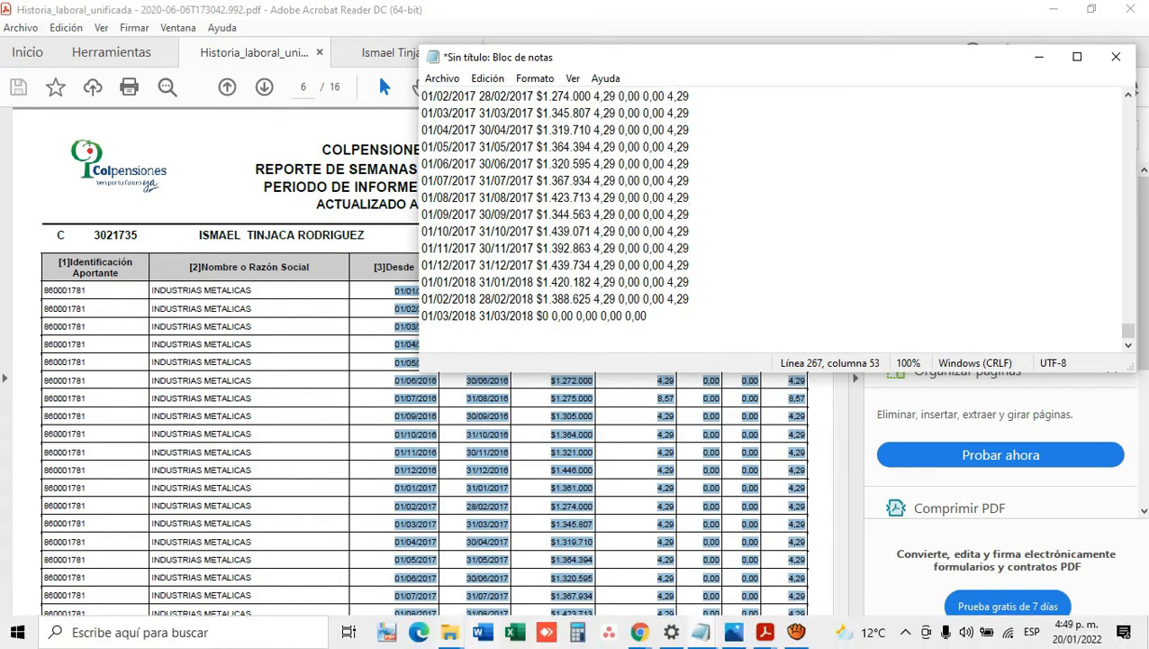
left_click(449, 631)
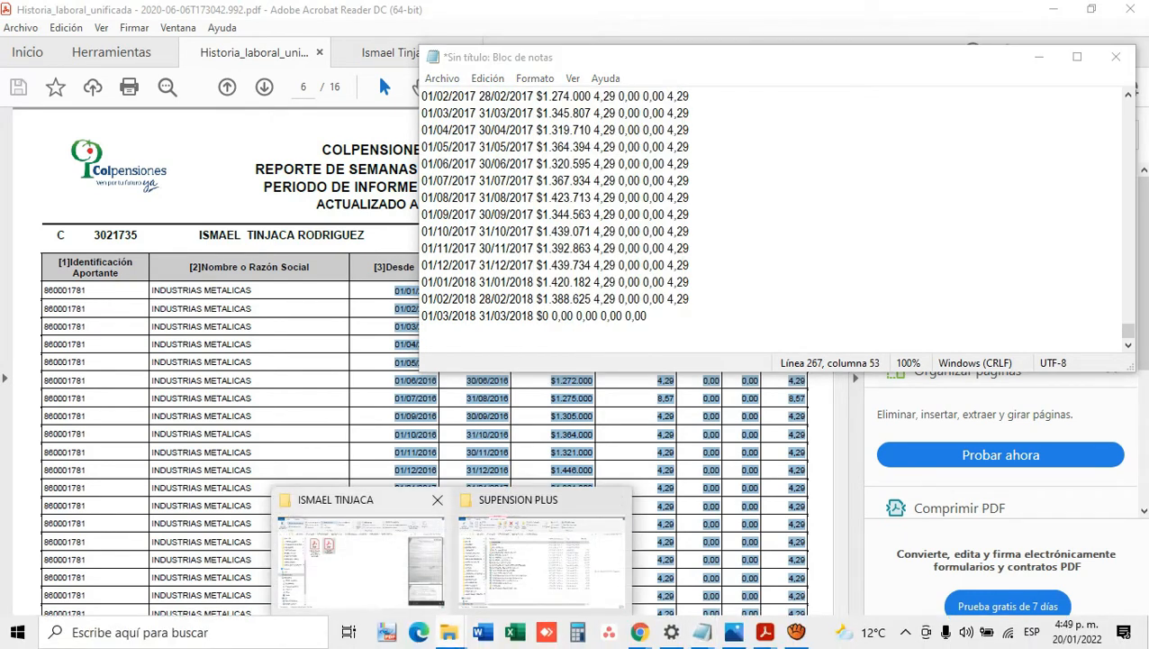
left_click(352, 505)
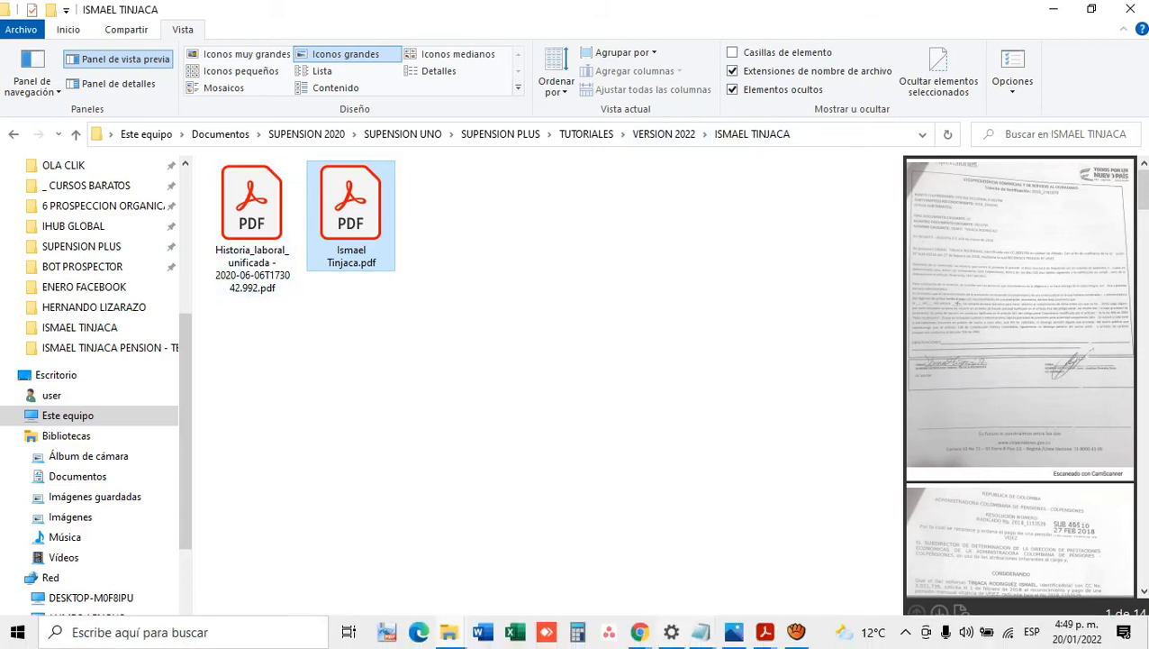
left_click(701, 633)
left_click(797, 566)
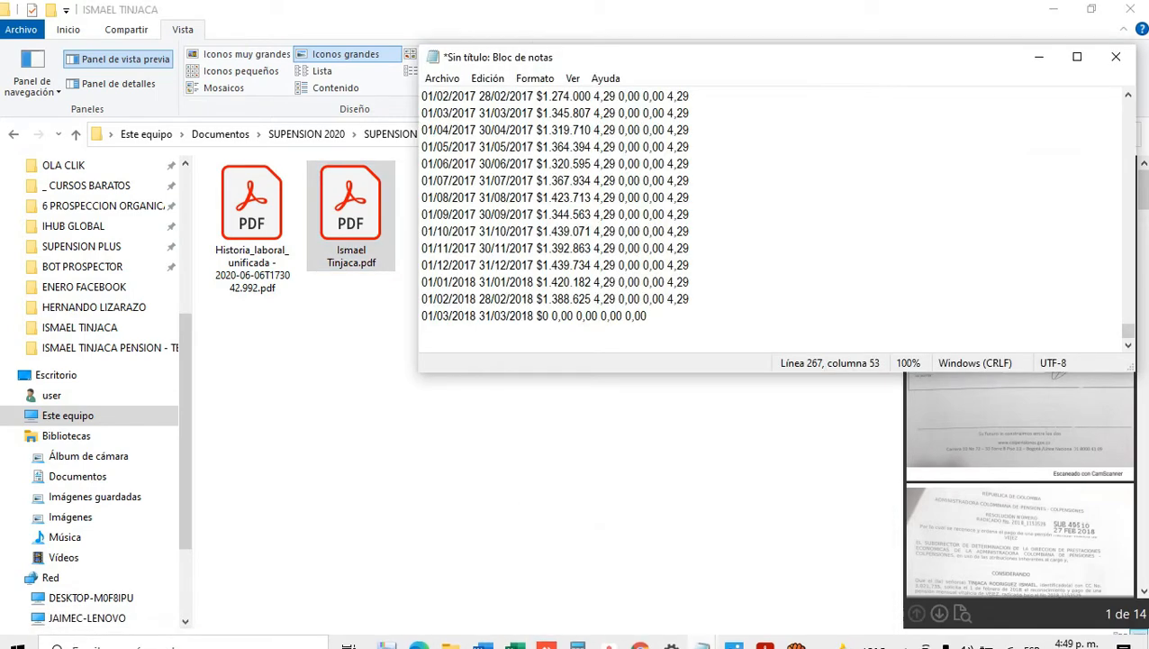
left_click(443, 79)
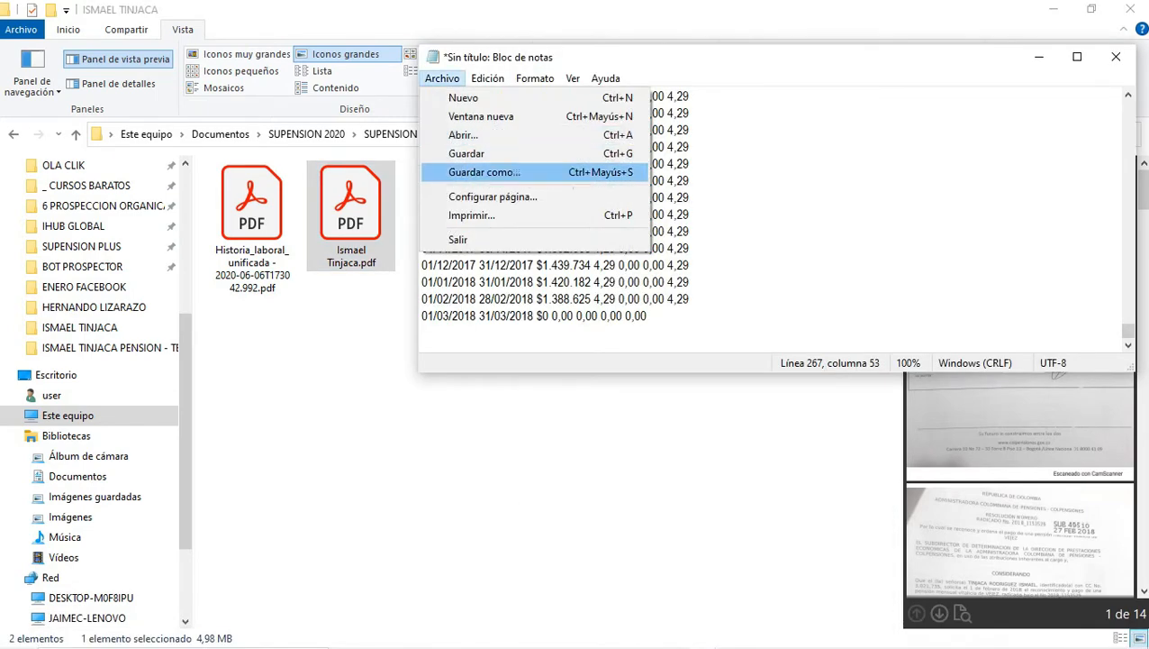
left_click(485, 172)
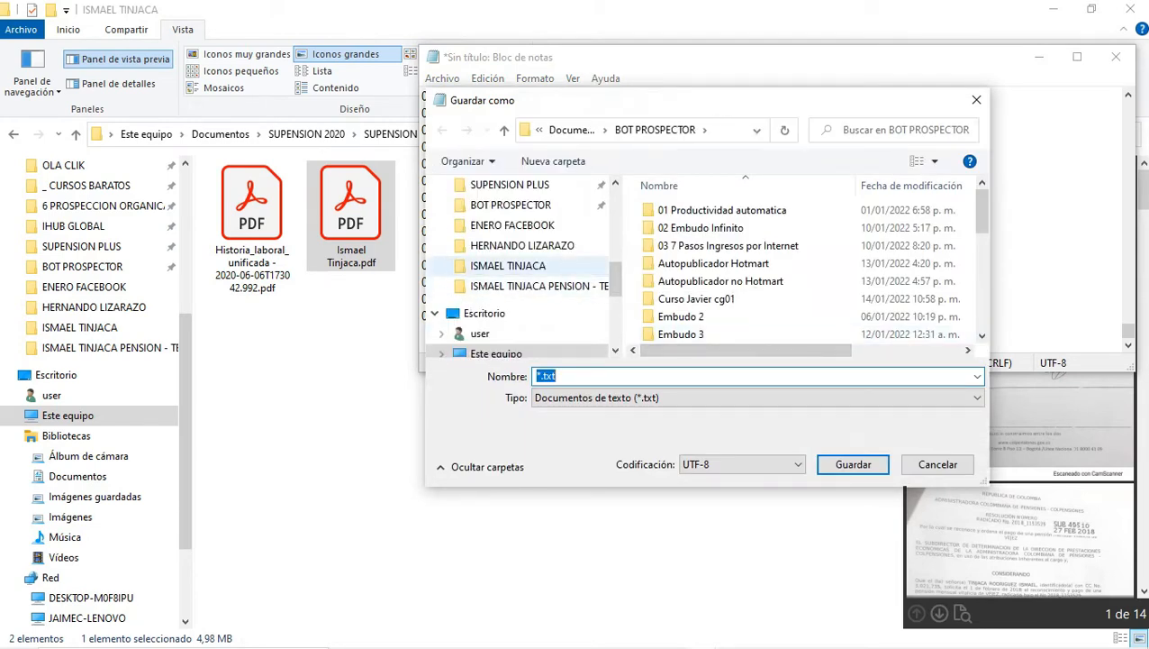
left_click(508, 266)
left_click(613, 375)
type("1")
key("Return")
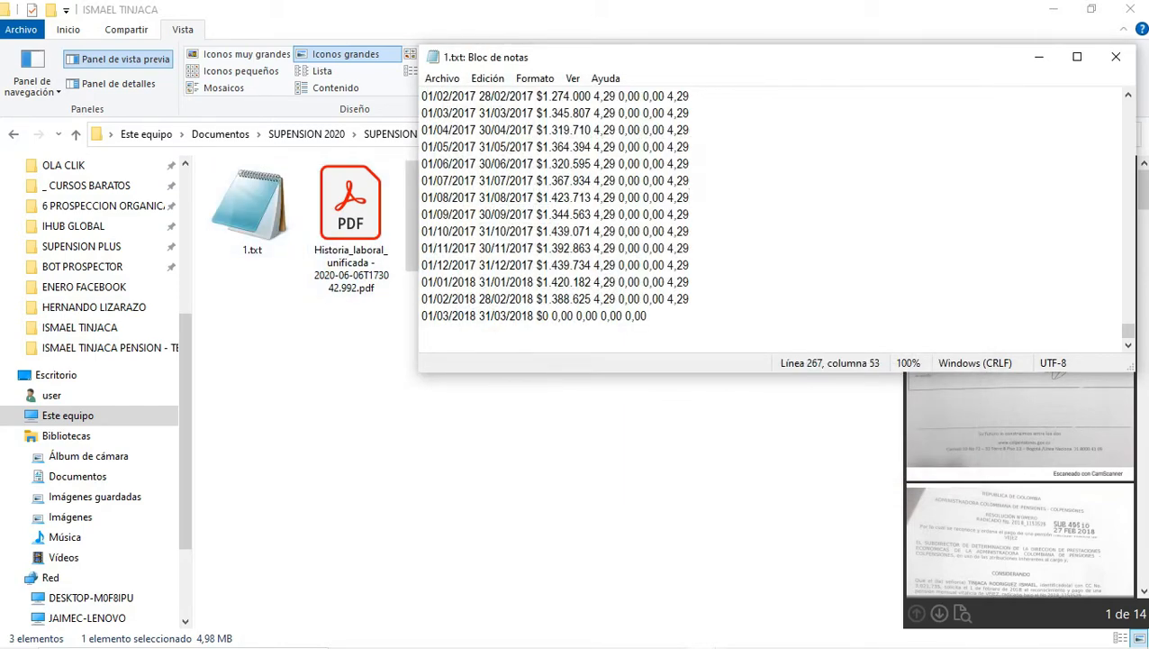
Step: Start a fresh empty untitled Notepad document via Archivo > Nuevo
left_click(442, 78)
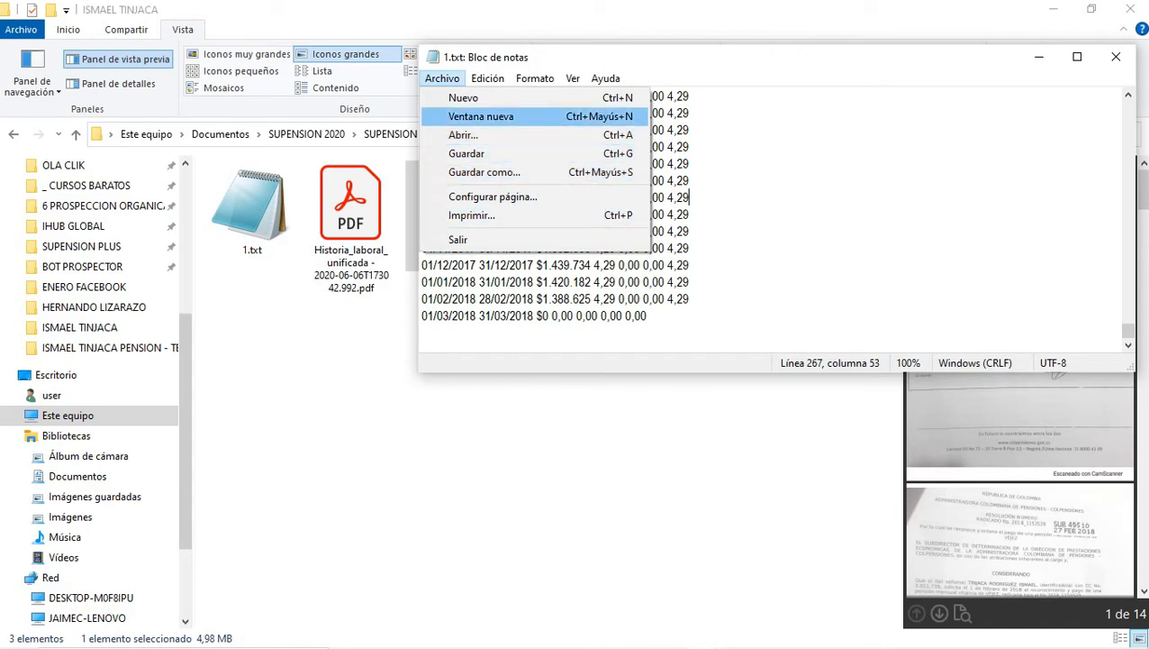
key("Return")
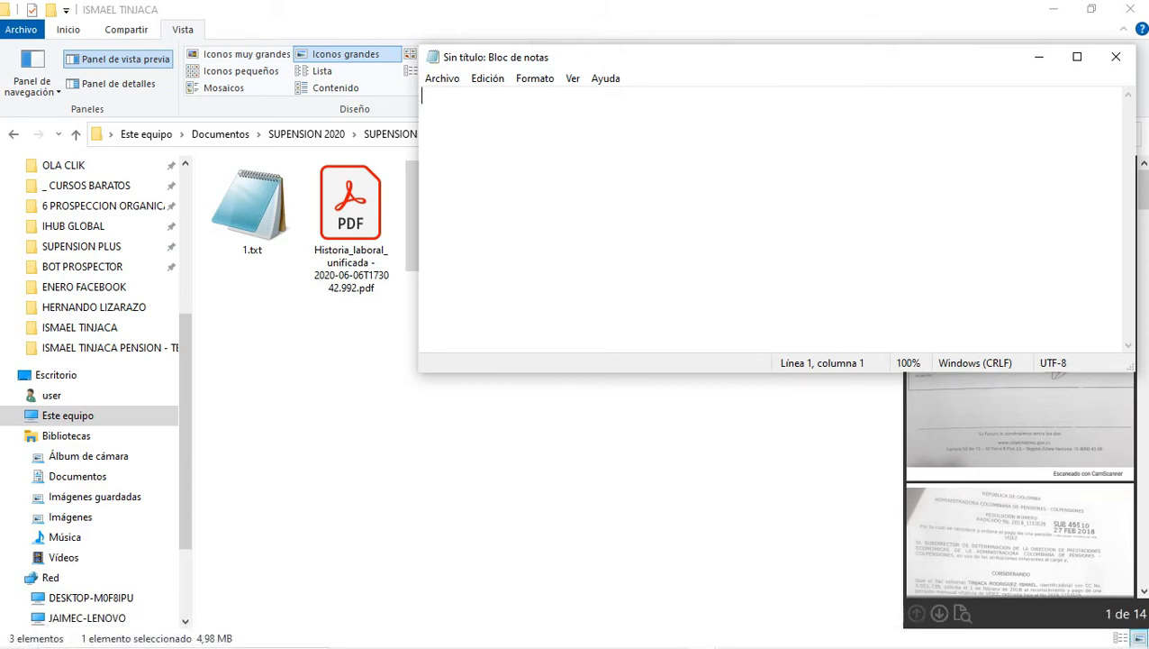
left_click(765, 631)
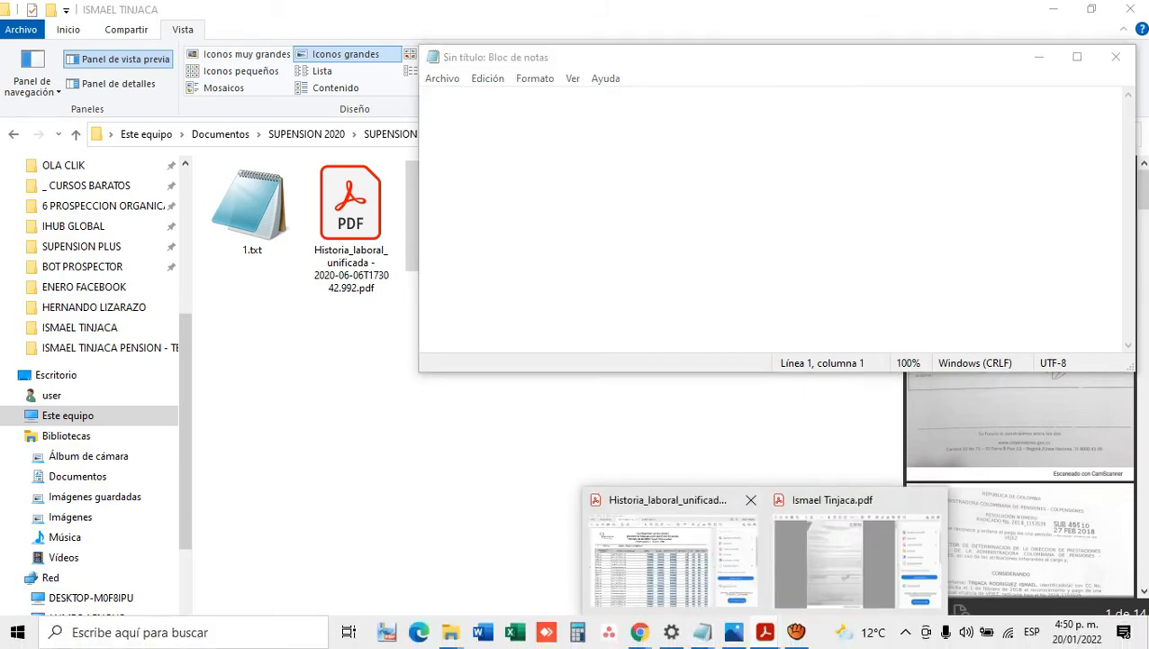
Step: In the Historia_laboral PDF, select page 7's pre-1995 payment dates, salary and days columns
left_click(671, 554)
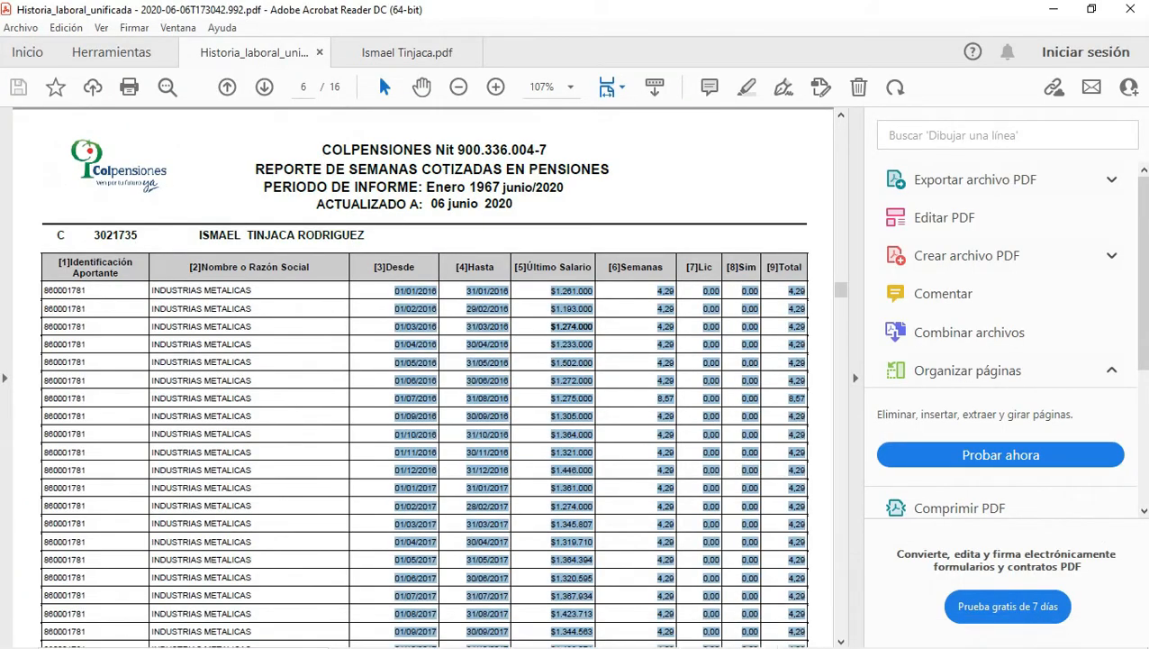
scroll(423, 377, "down", 3)
left_click_drag(841, 297, 841, 130)
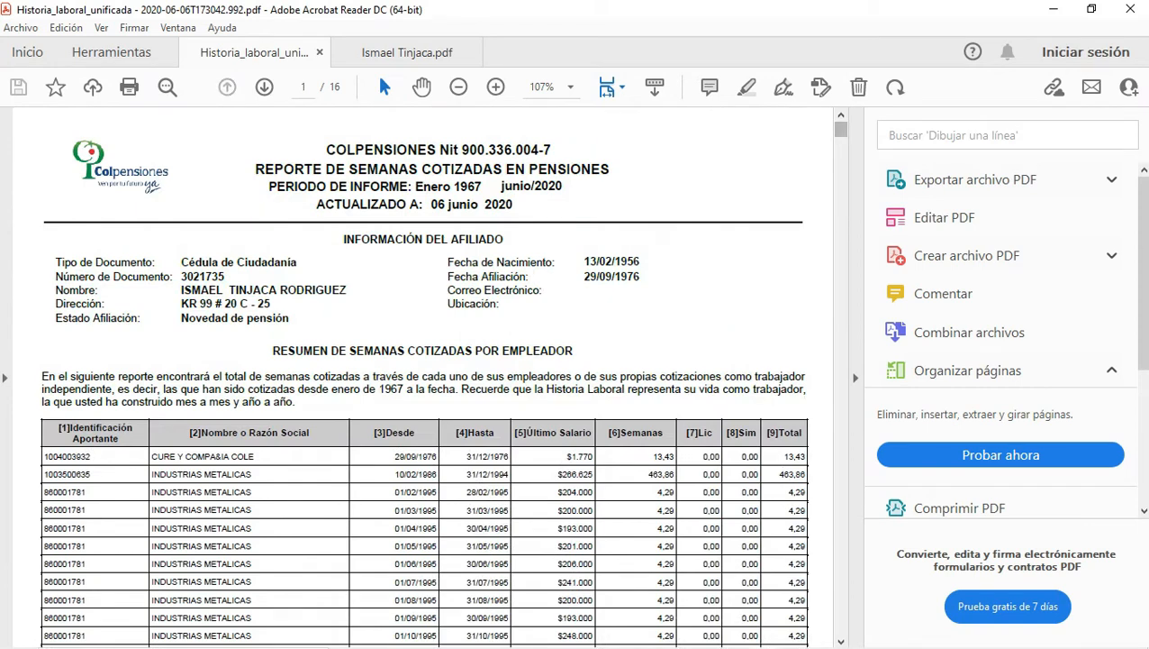
scroll(423, 377, "down", 2)
left_click_drag(395, 295, 593, 312)
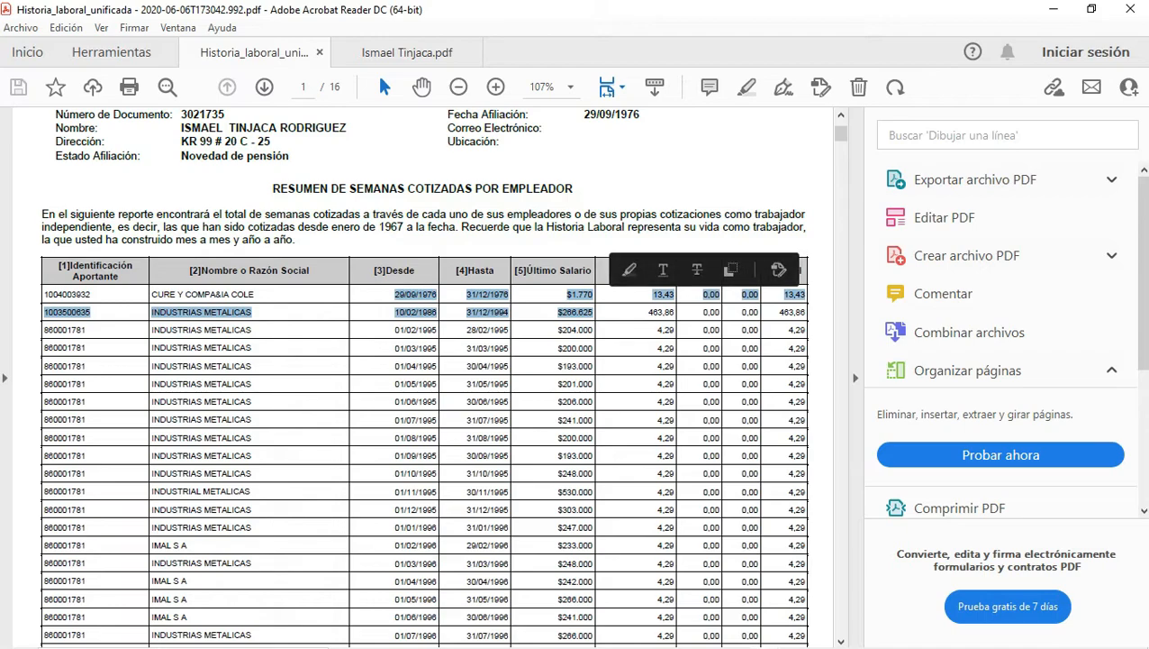
scroll(423, 377, "down", 10)
scroll(423, 378, "down", 15)
scroll(422, 375, "down", 20)
scroll(423, 377, "down", 20)
scroll(422, 377, "down", 8)
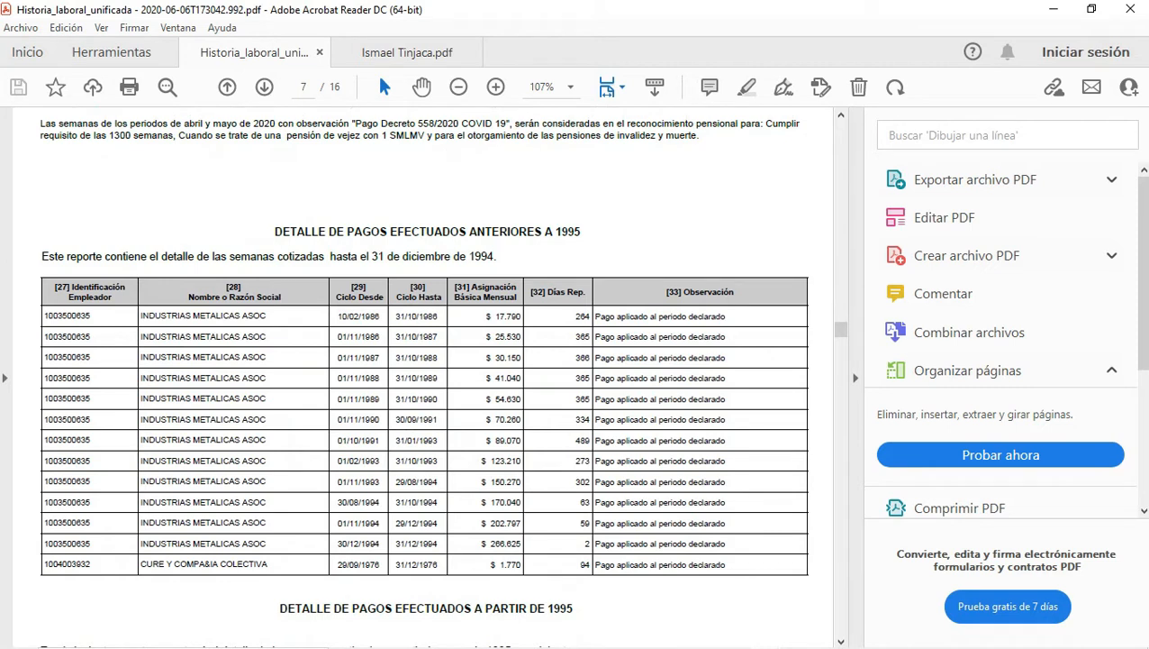
mouse_move(335, 315)
left_mouse_down()
mouse_move(523, 318)
mouse_move(577, 451)
mouse_move(590, 563)
left_mouse_up()
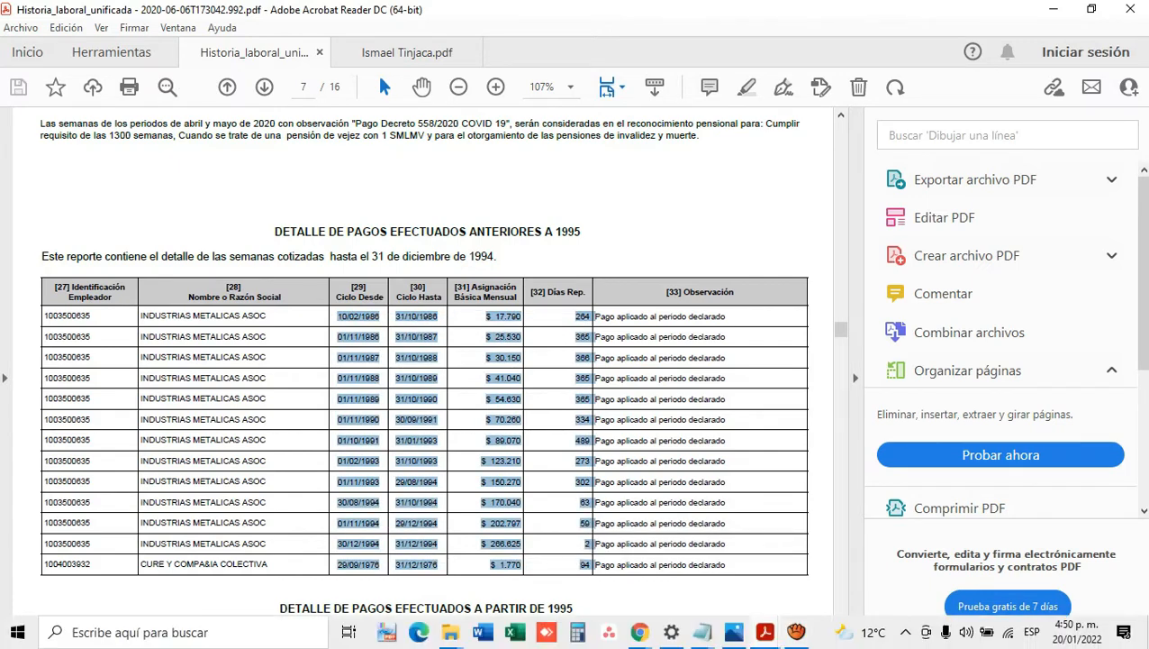
Step: Paste the 13 copied pre-1995 payment rows into the untitled Notepad document
left_click(702, 632)
left_click(782, 540)
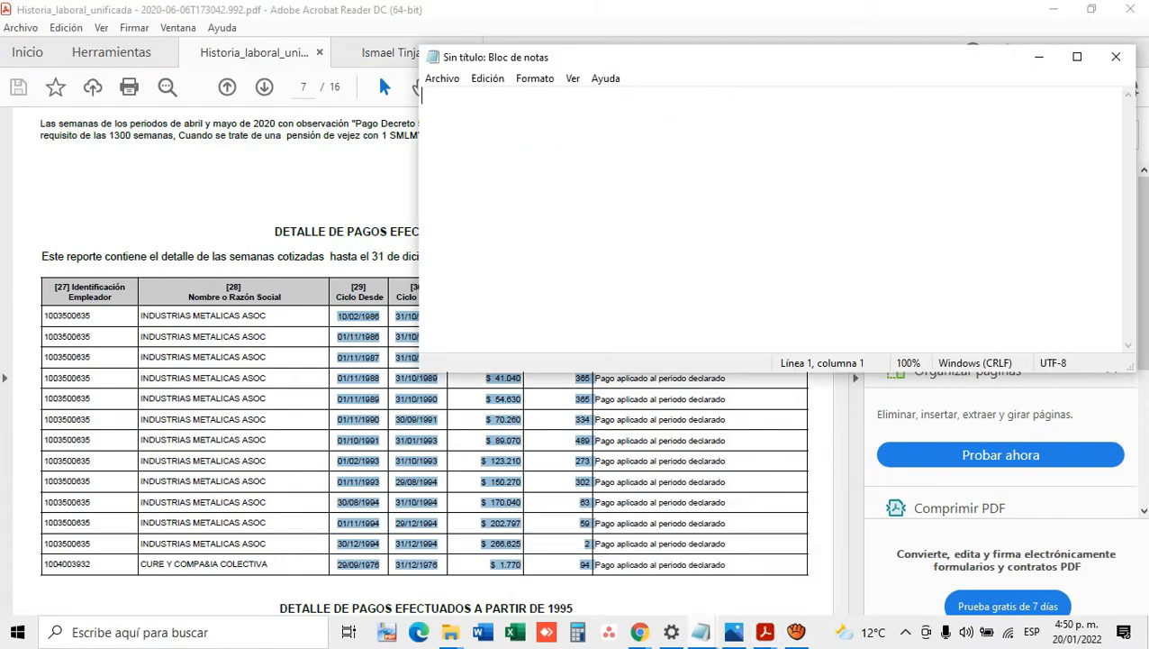
key("ctrl+v")
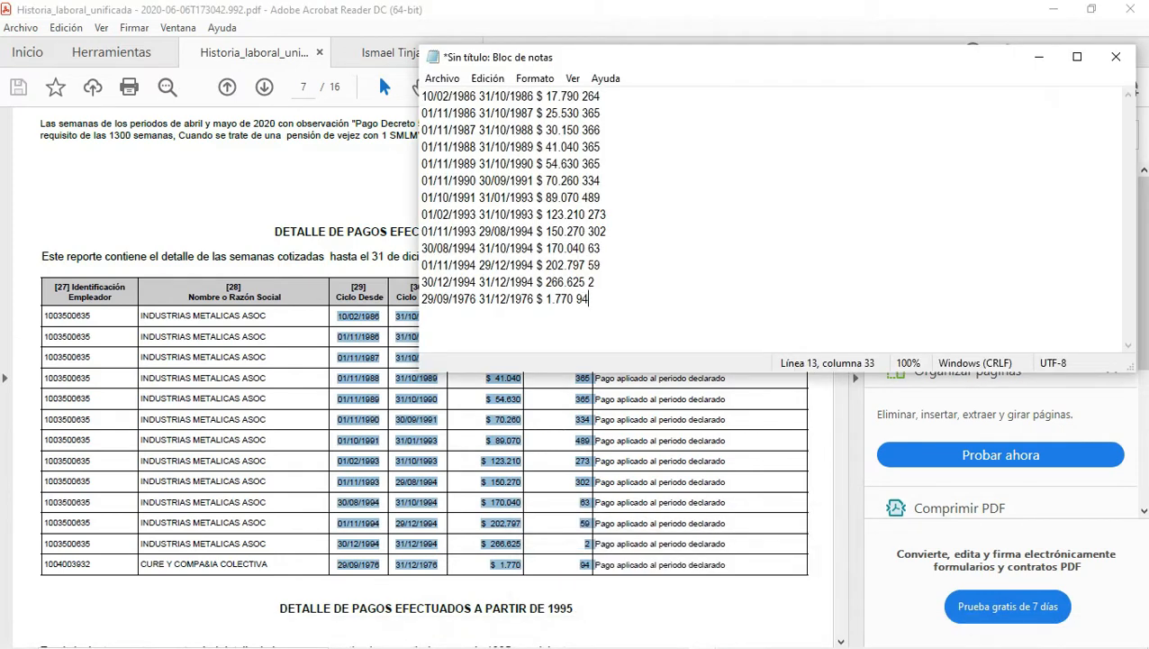
Step: Recheck the PDF, then open Notepad's Replace dialog on the pasted rows
left_click(585, 523)
scroll(585, 524, "down", 7)
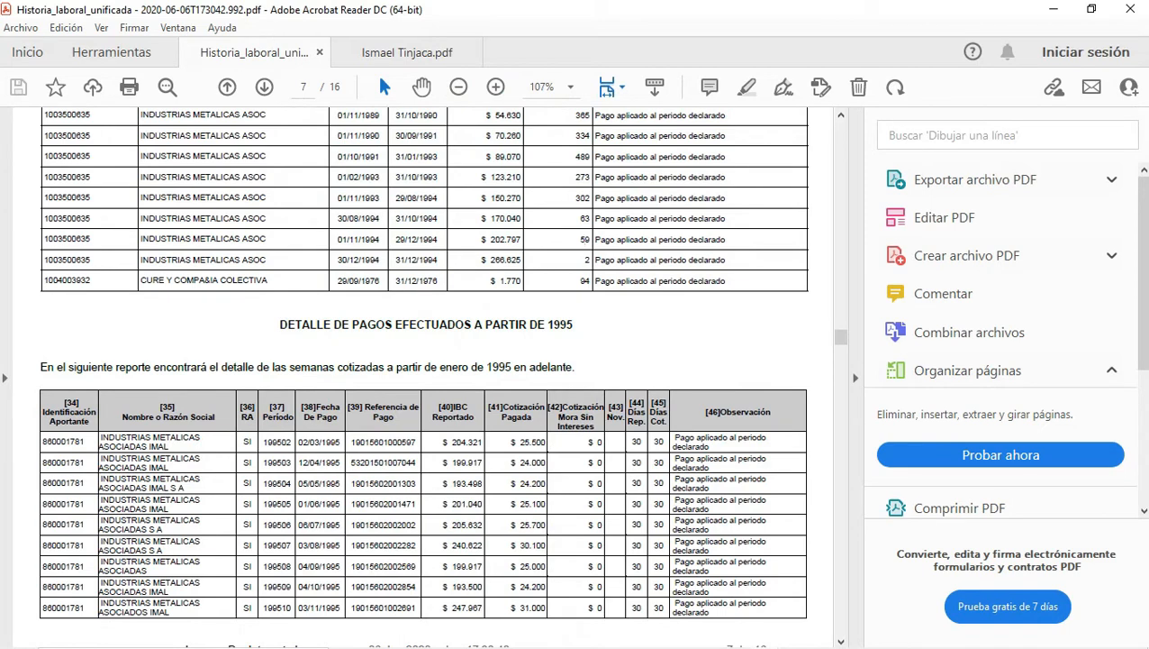
scroll(586, 523, "up", 4)
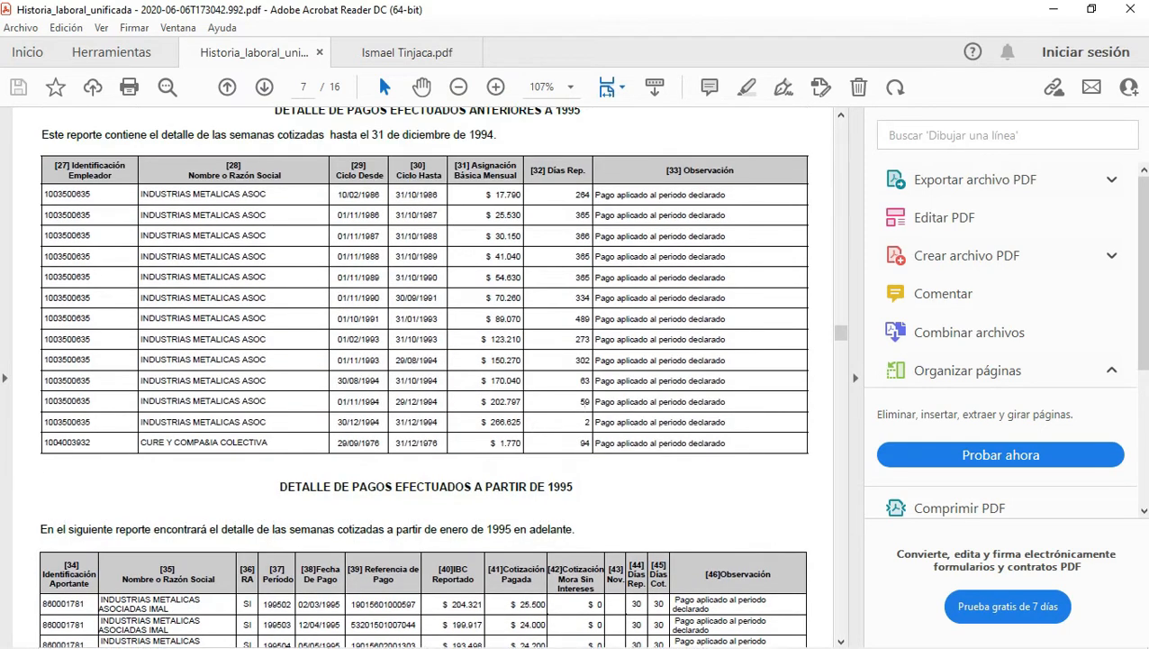
mouse_move(703, 632)
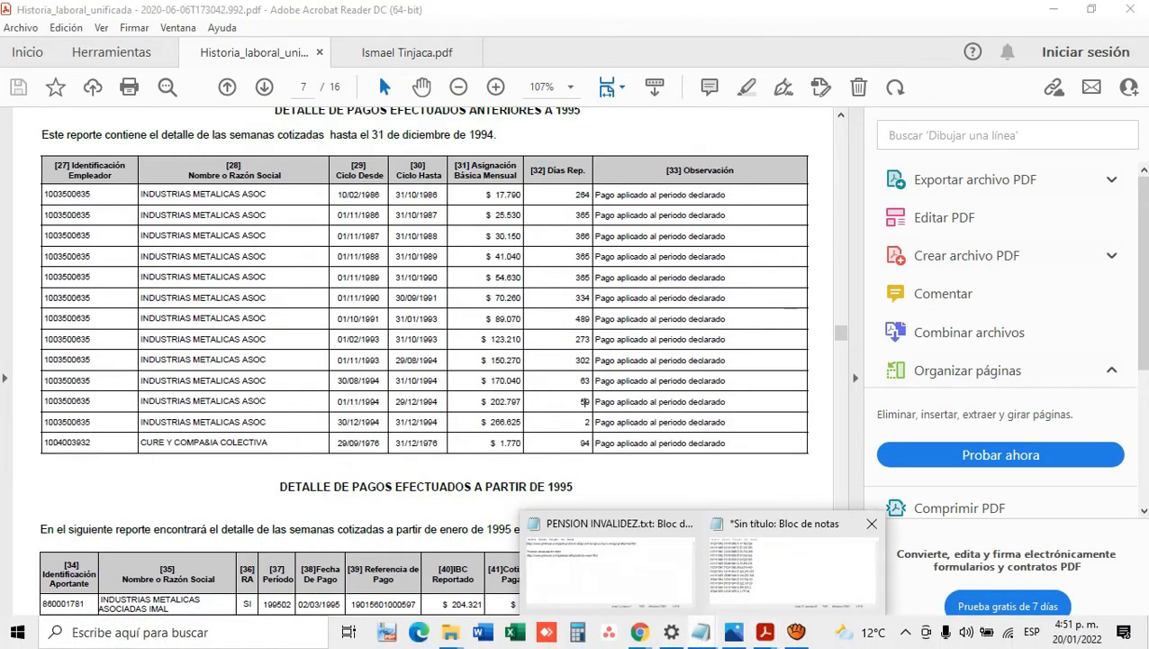
left_click(811, 549)
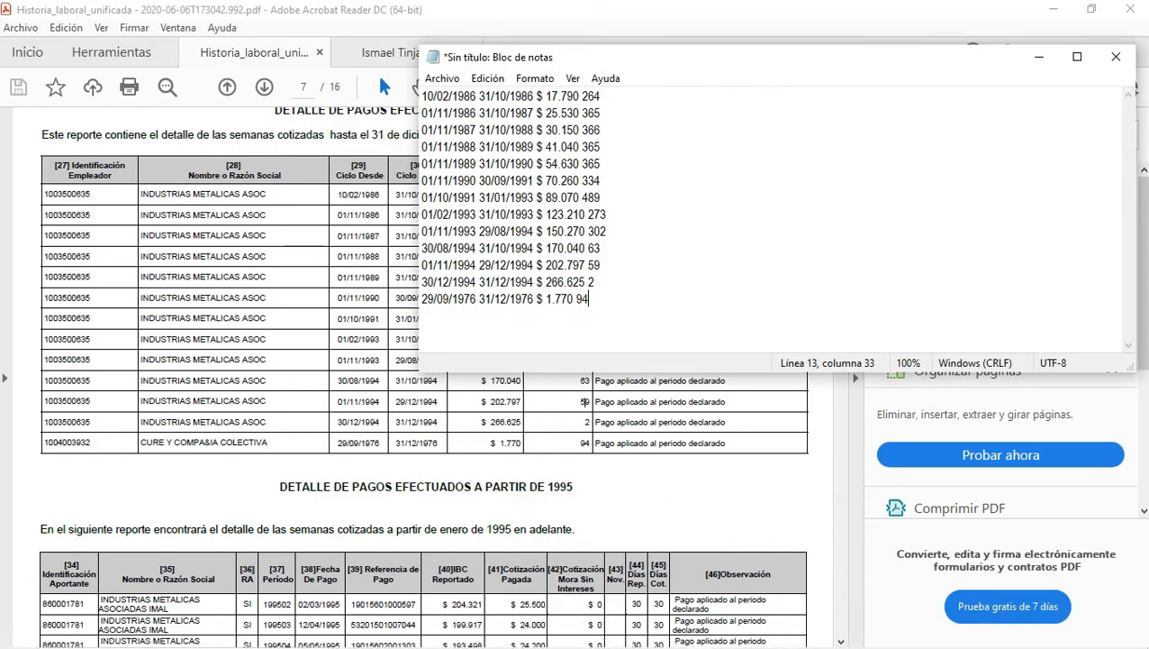
key("ctrl+h")
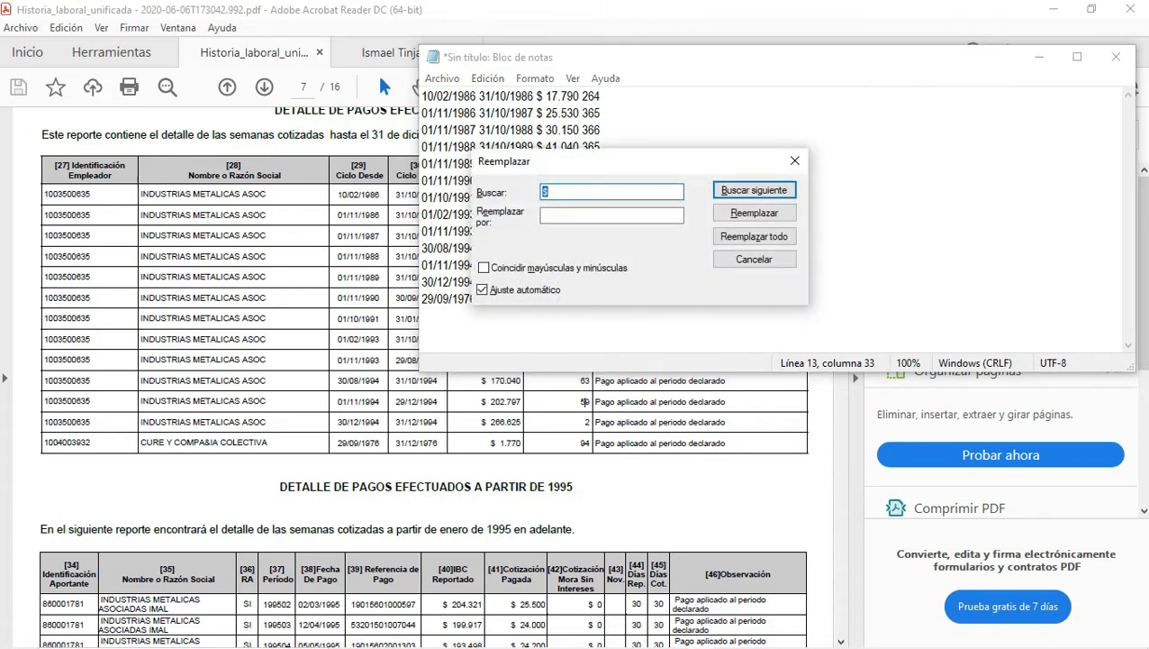
Step: Replace every "$" in the rows with nothing and close the Replace dialog
left_click_drag(612, 161, 693, 180)
left_click(693, 235)
key("BackSpace")
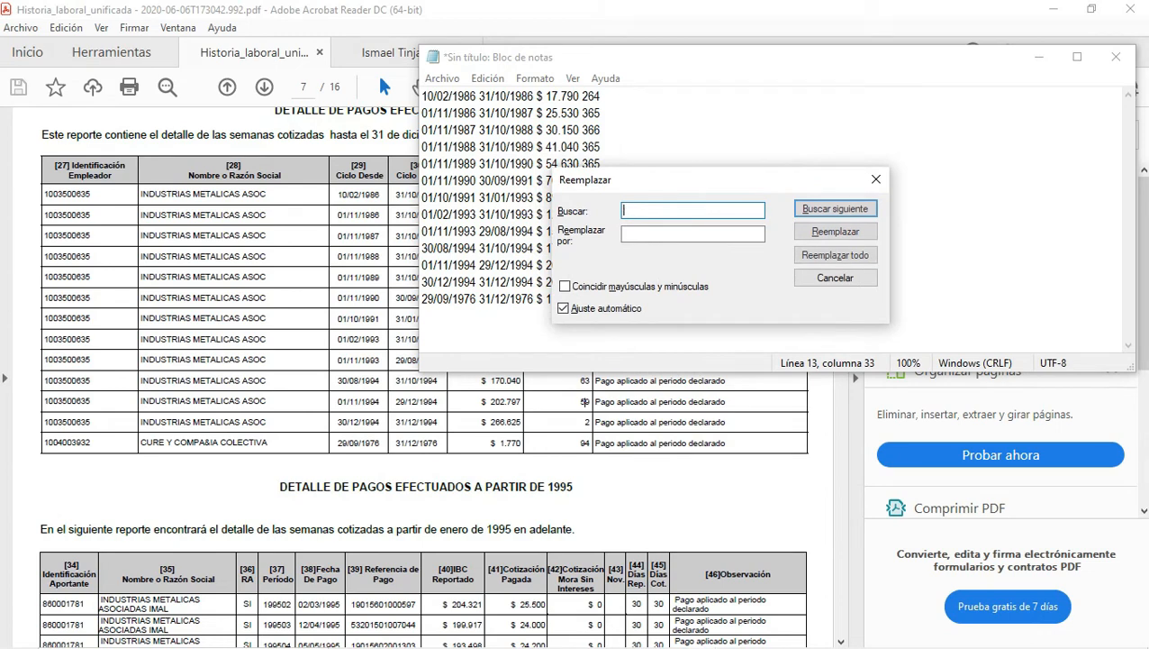
type("$")
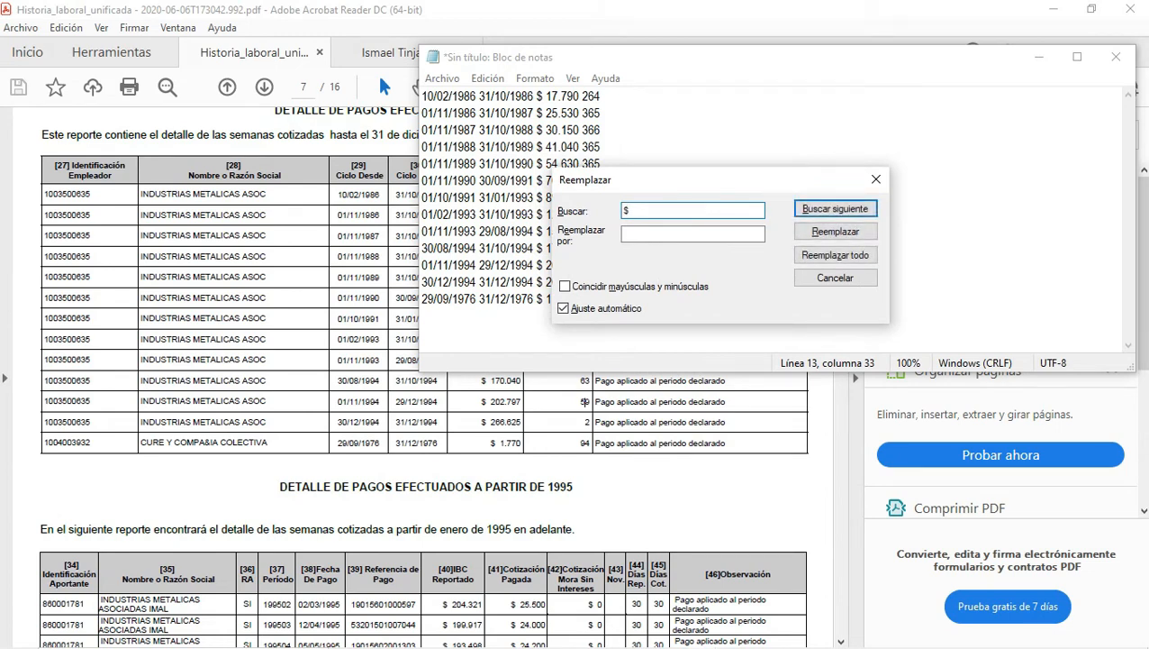
left_click(693, 234)
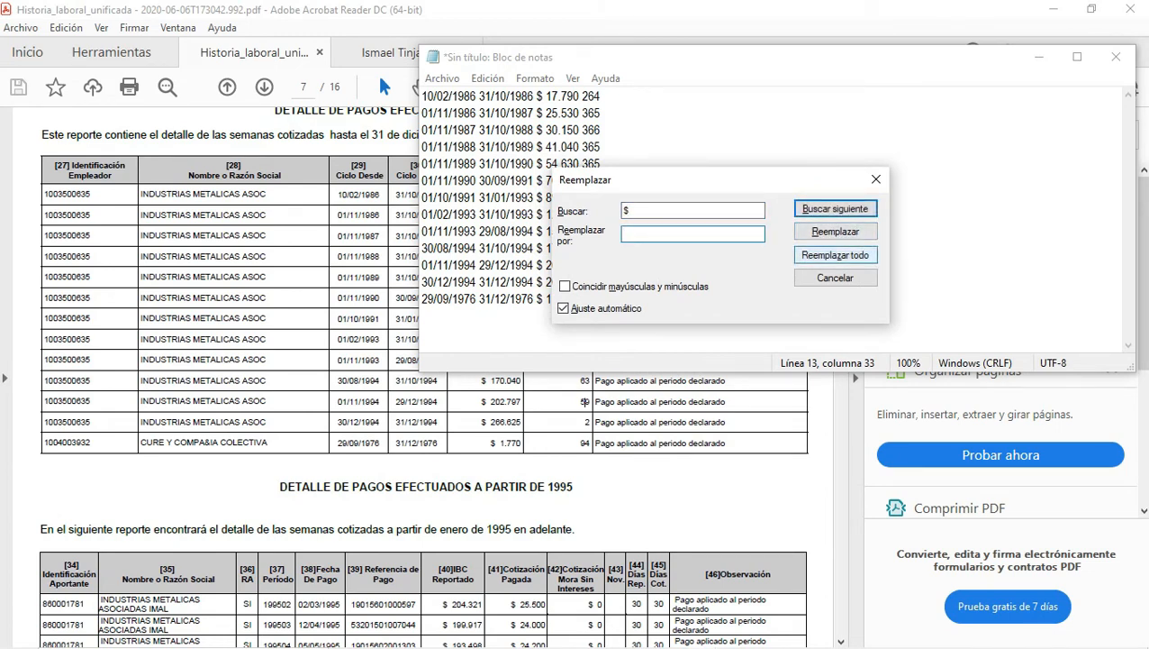
left_click(835, 255)
left_click(875, 180)
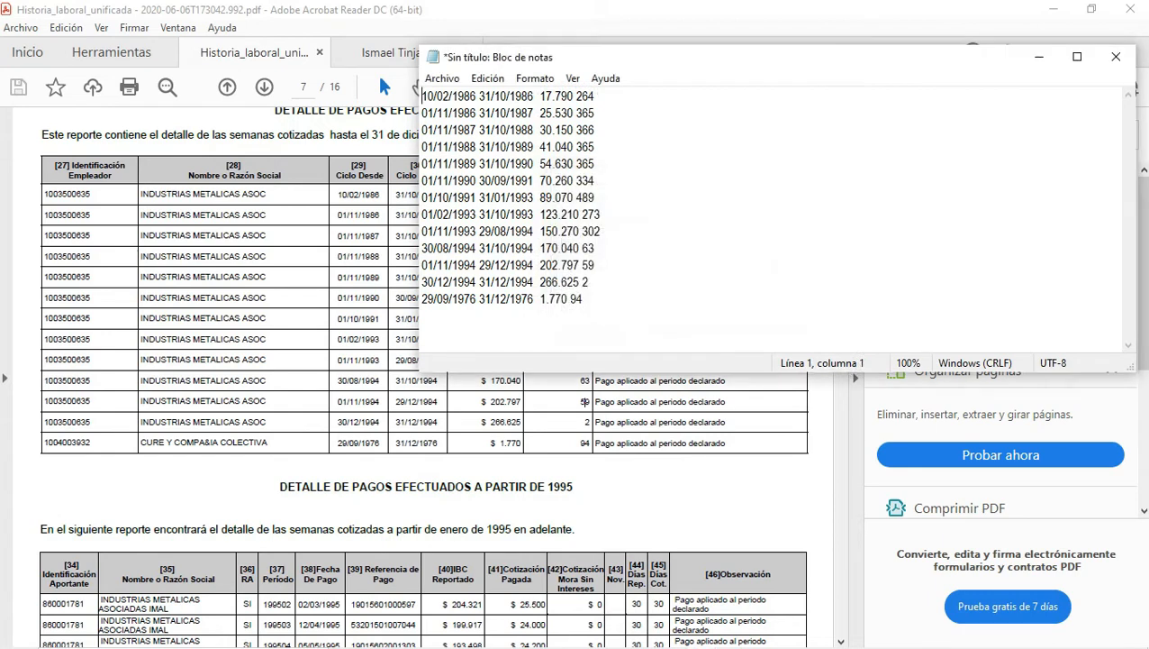
Step: Save the note as 2.txt and minimise Notepad
left_click(442, 78)
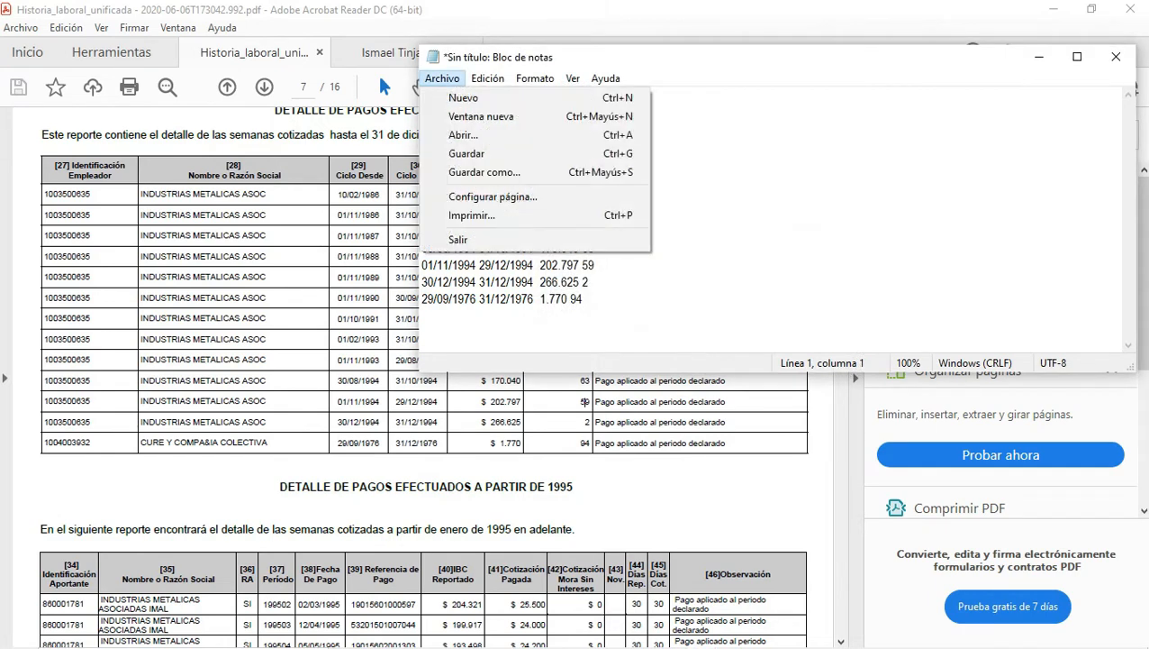
key("Up")
key("Return")
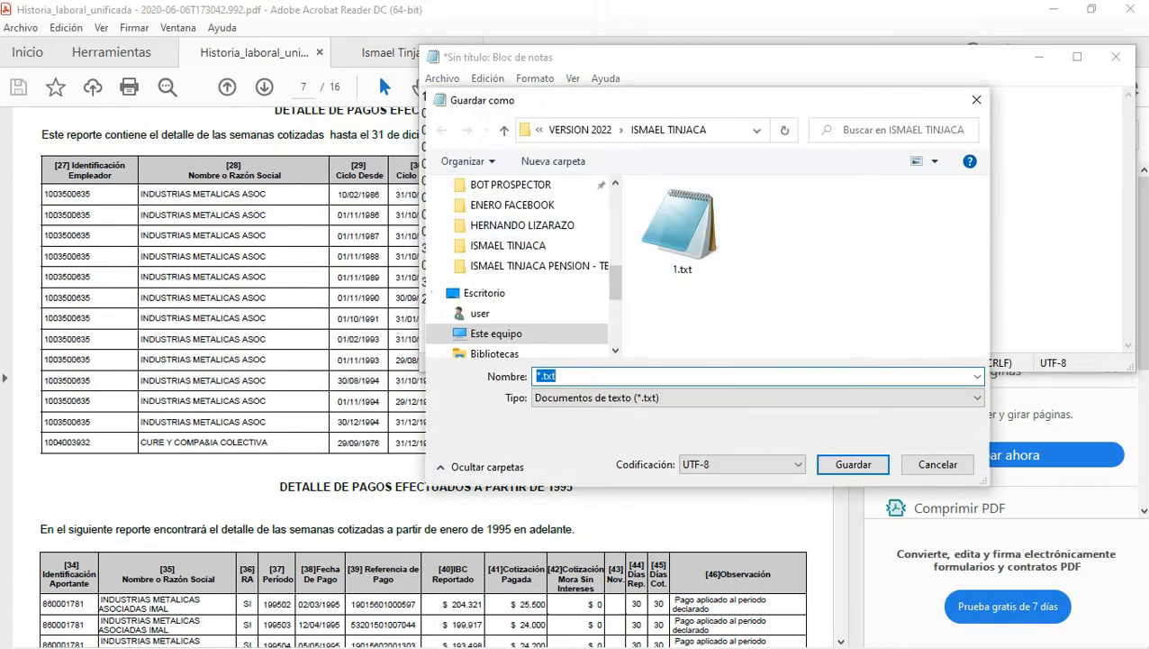
type("2")
key("Return")
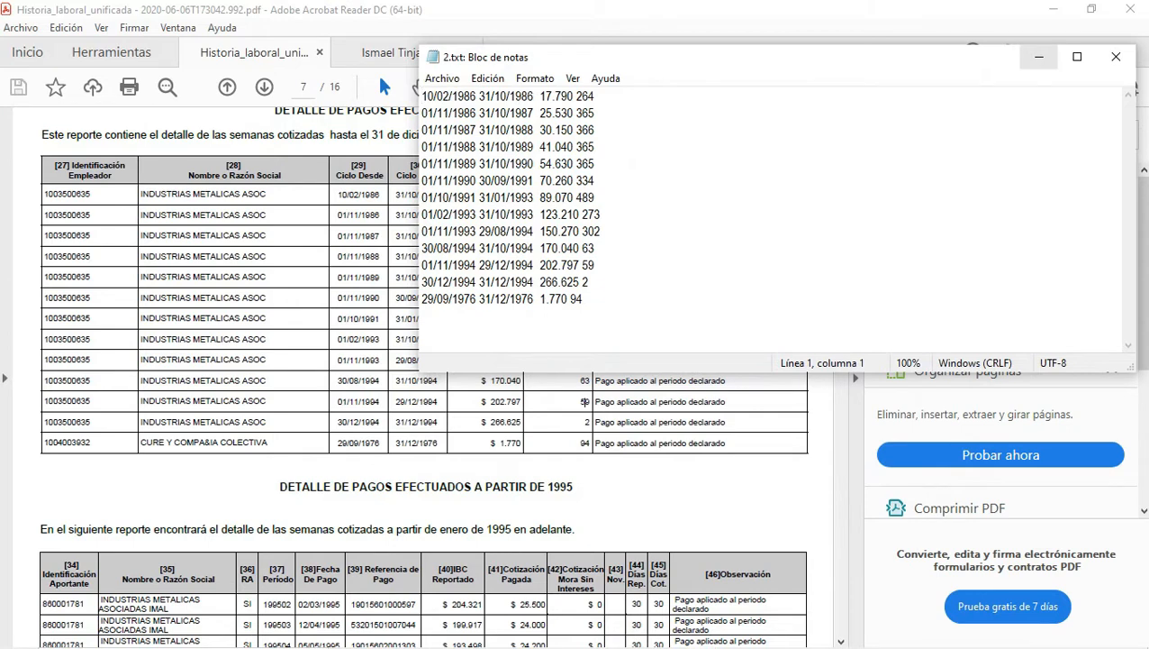
left_click(1040, 57)
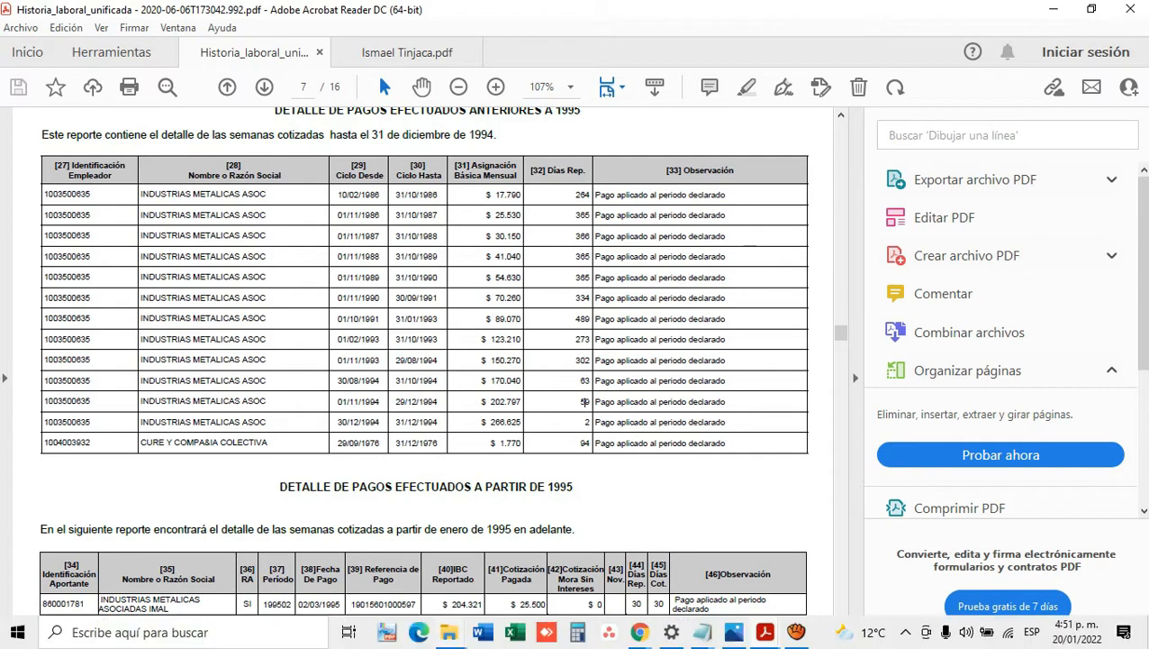
Step: Open 2 SP PENSION V 22.01.15.05.xlsm from the SUPENSION PLUS Explorer window
mouse_move(448, 631)
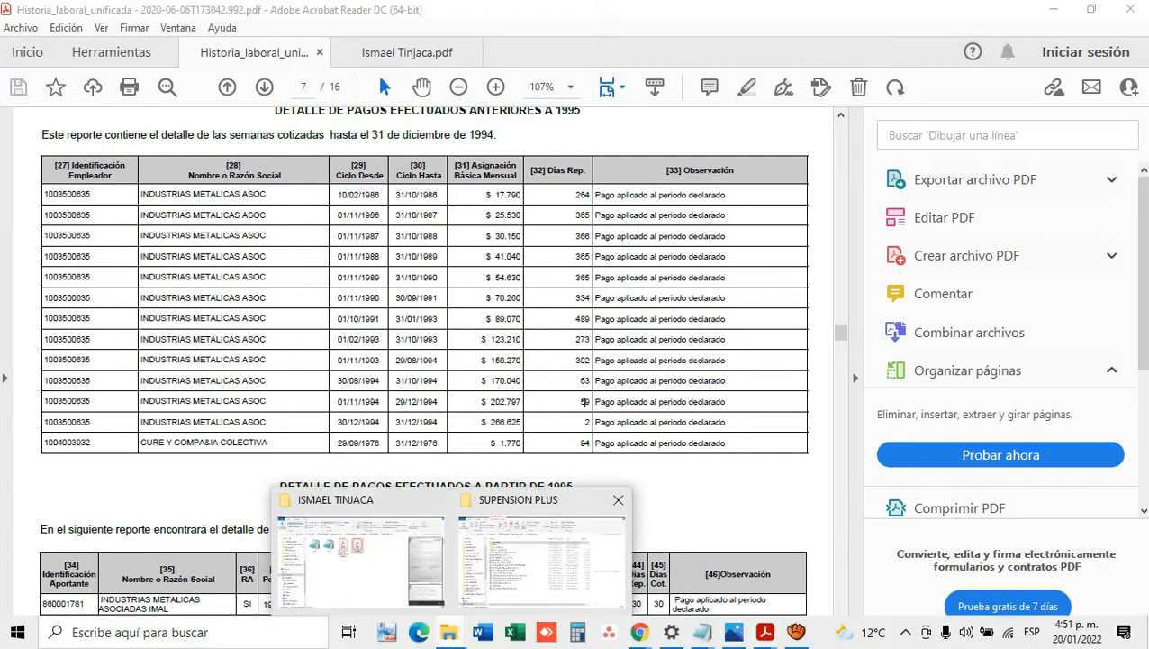
left_click(540, 558)
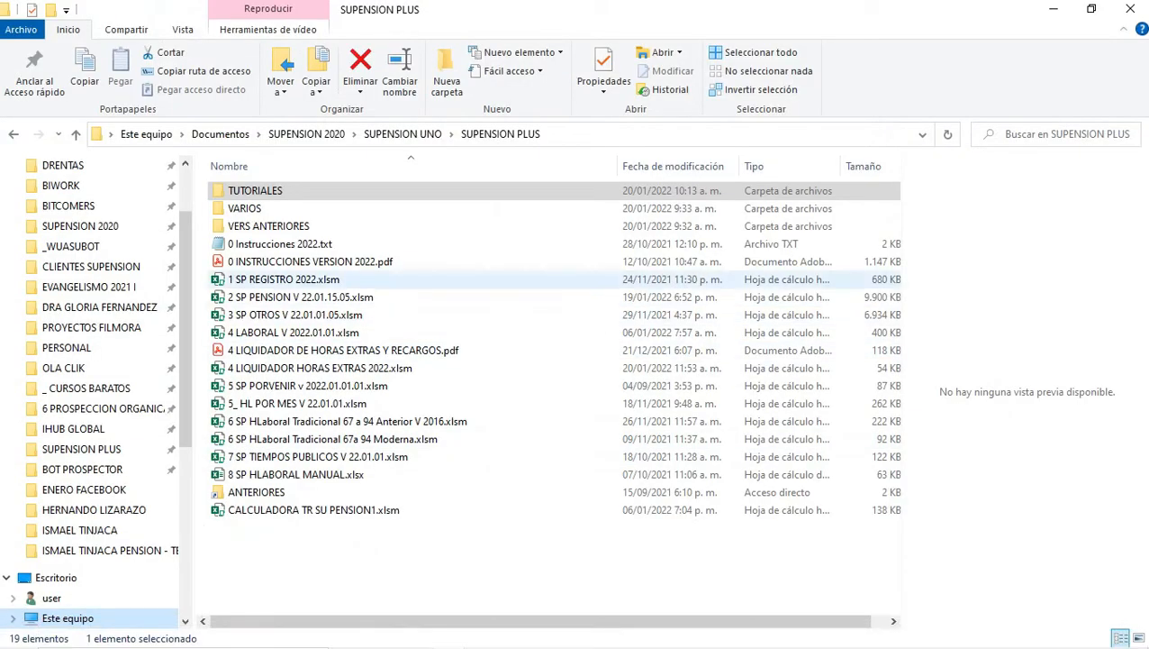
left_click(300, 297)
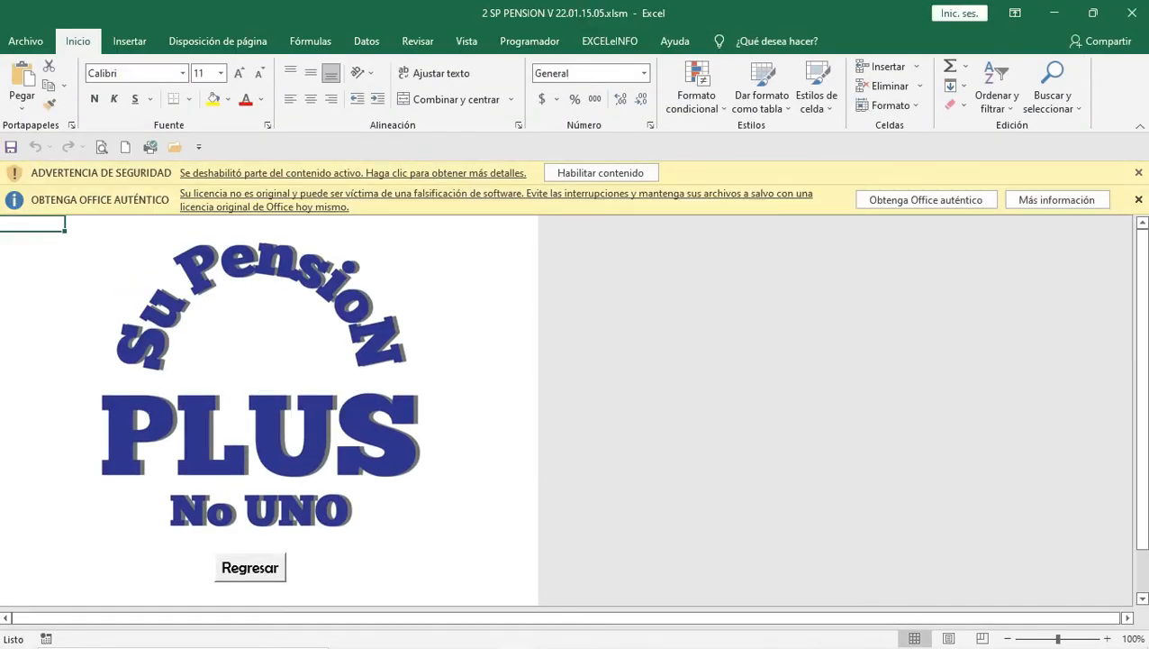
Step: Dismiss the Office licence bar, enable macros and continue past the identification form
left_click(1138, 200)
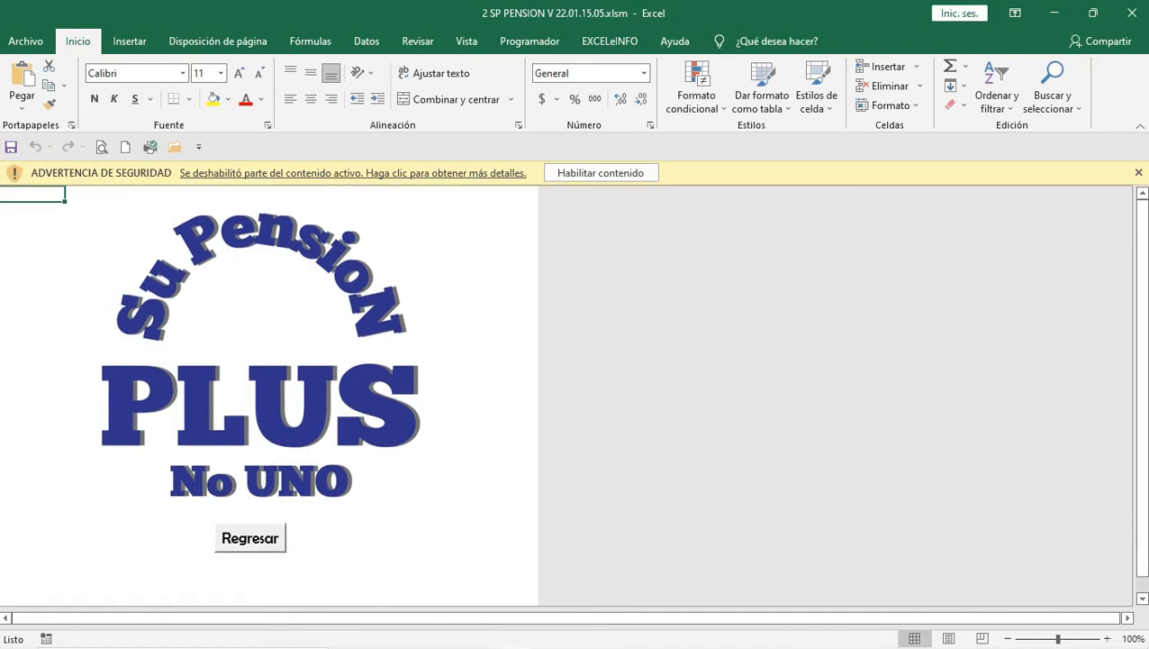
left_click(601, 173)
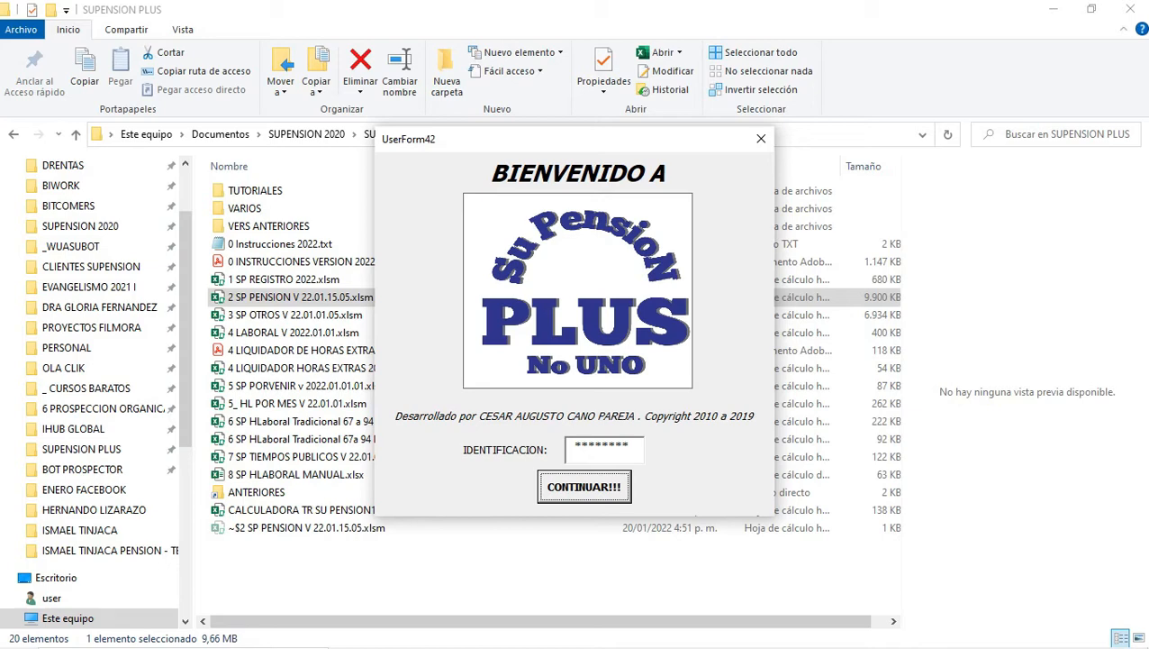
key("Return")
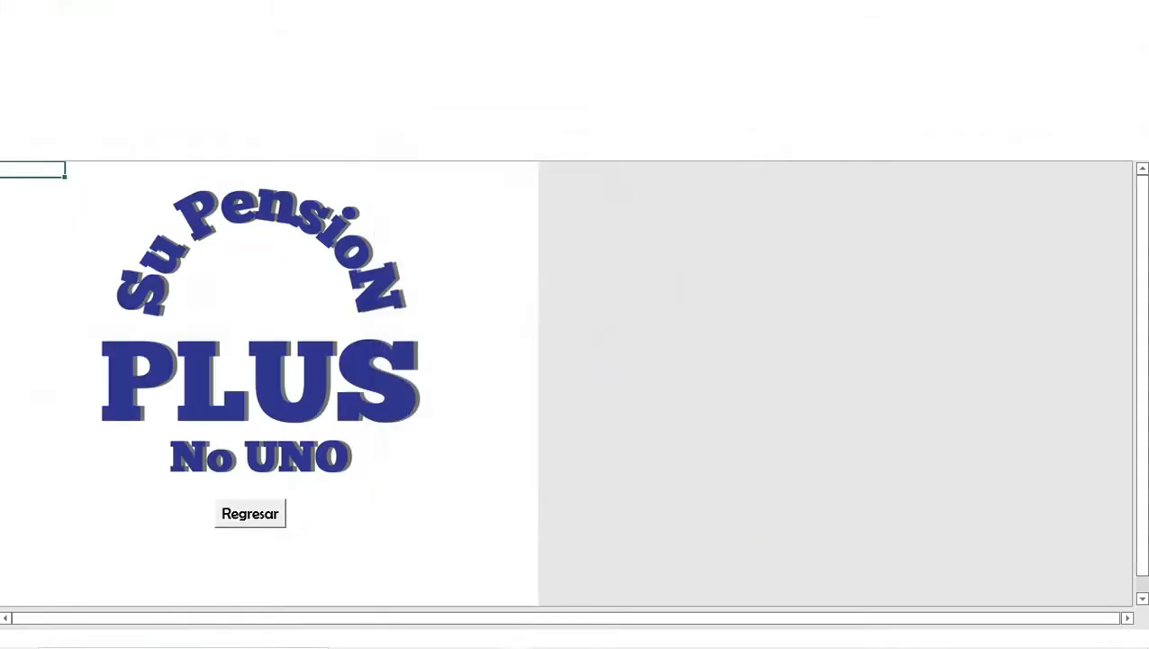
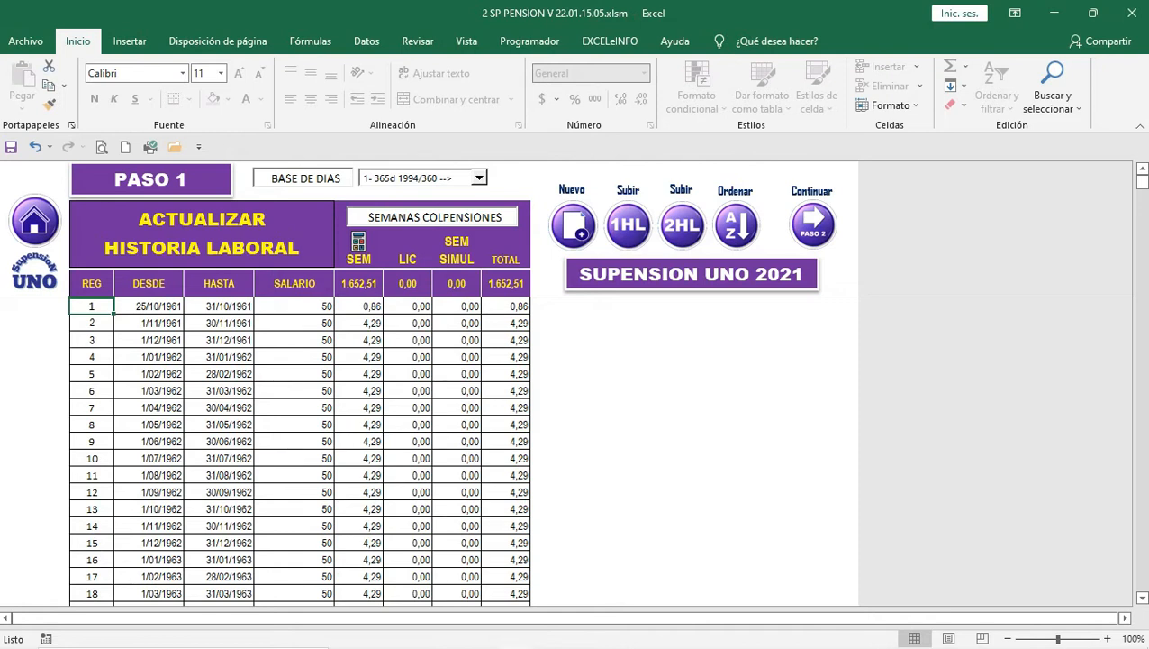
Step: Start a new liquidation with a new work history, confirming Sí to both prompts
left_click(573, 225)
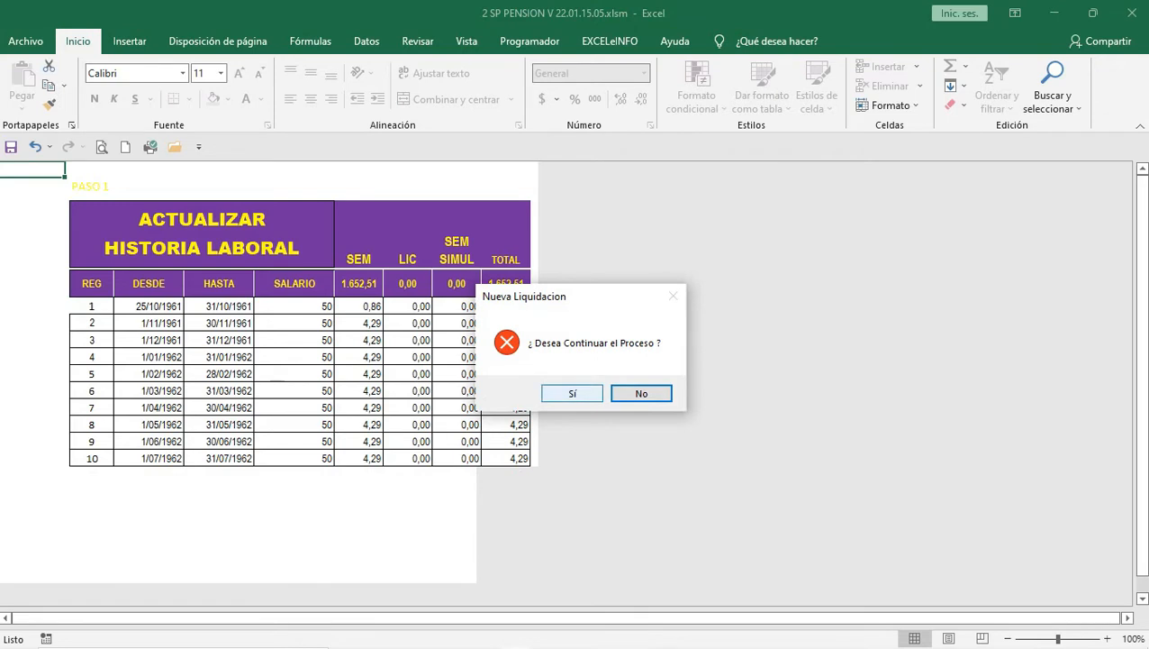
left_click(572, 394)
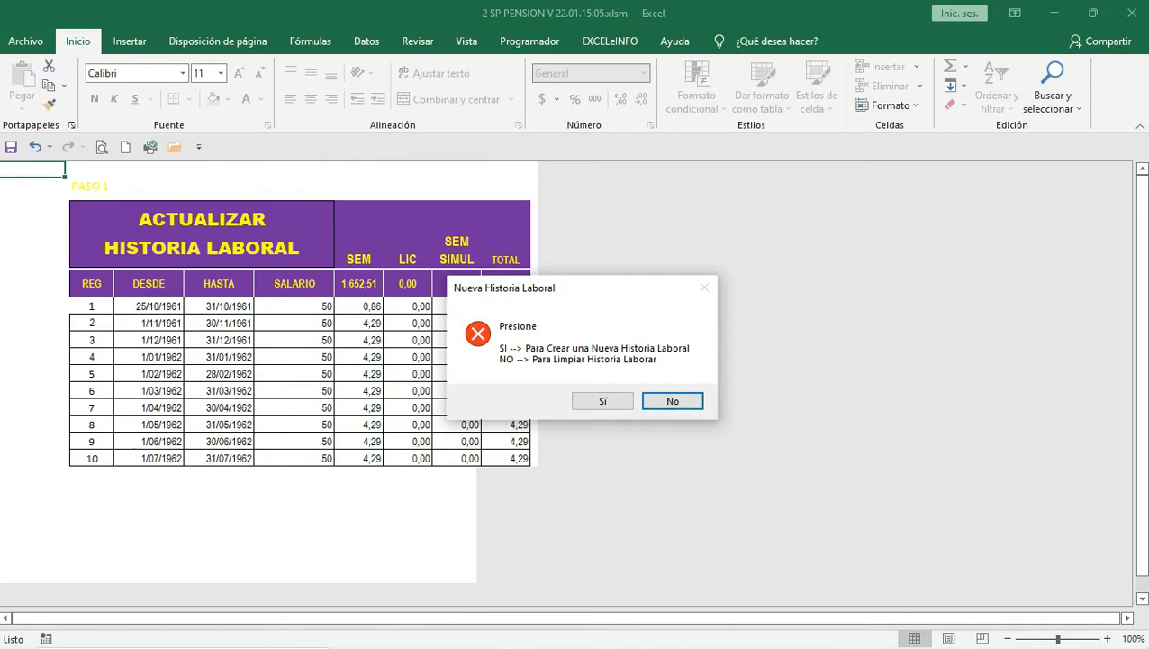
left_click(602, 401)
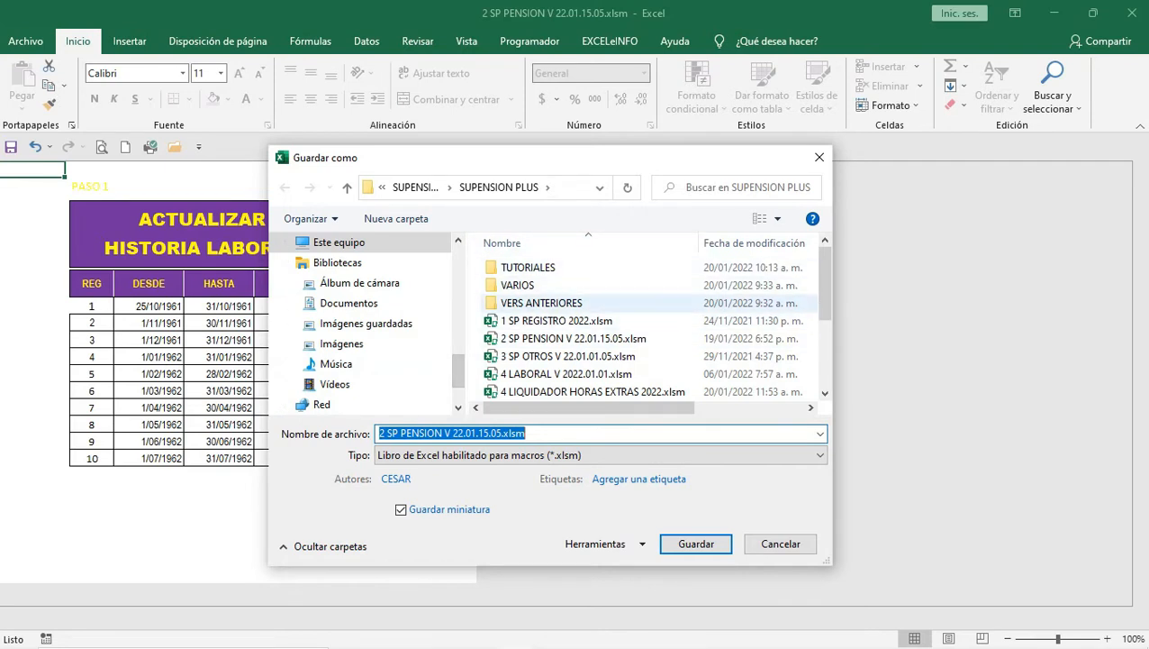
Step: Save the workbook in the client's folder under VERSION 2022, named LP plus the client's name
left_click(517, 285)
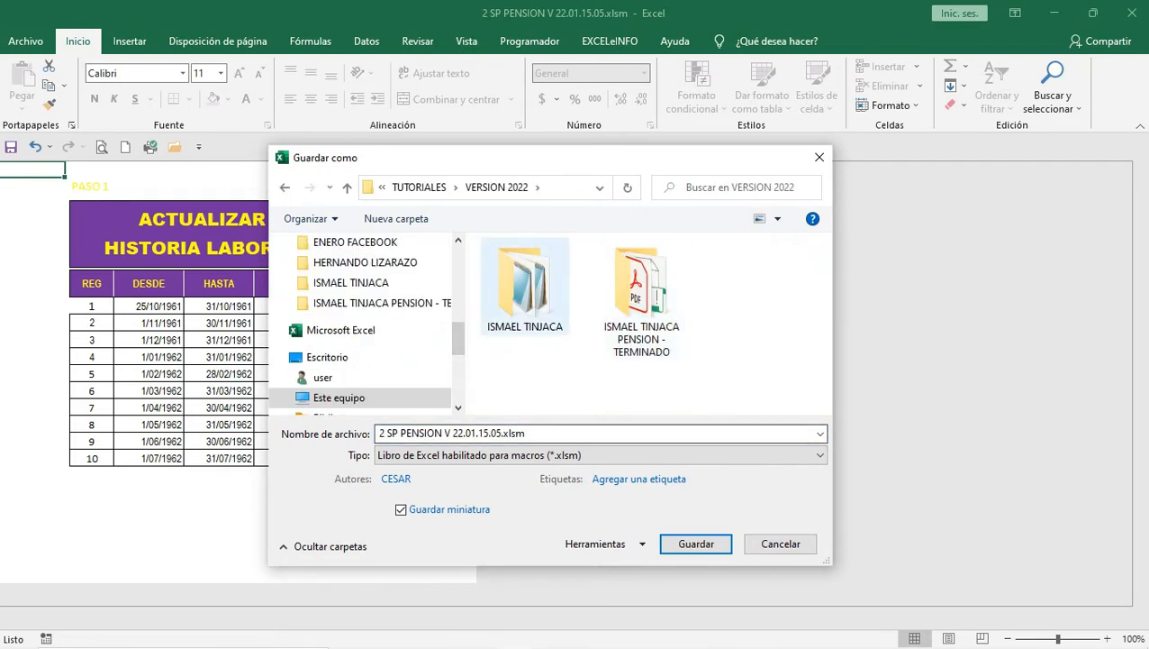
left_click(551, 288)
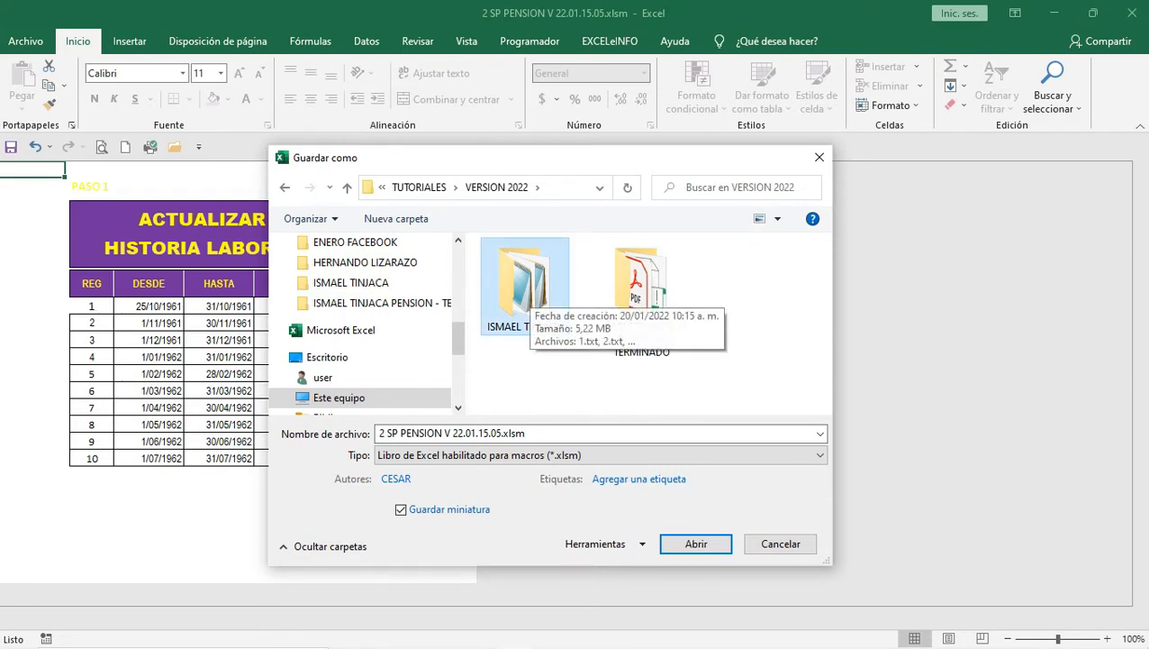
double_click(531, 292)
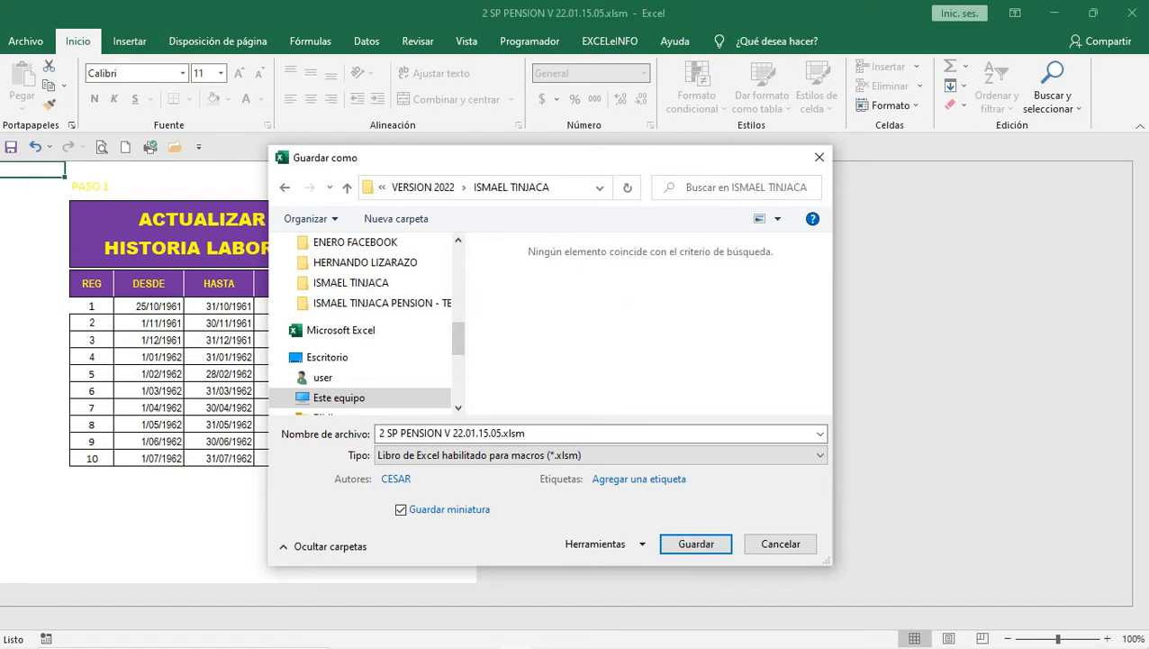
left_click(576, 433)
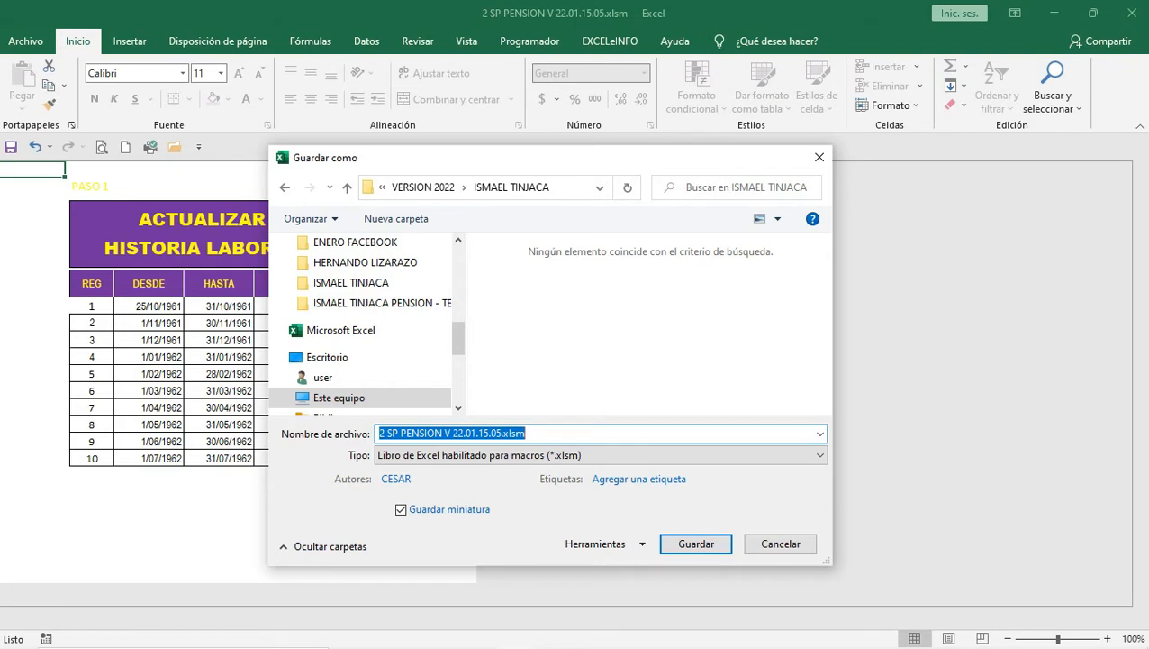
type("L")
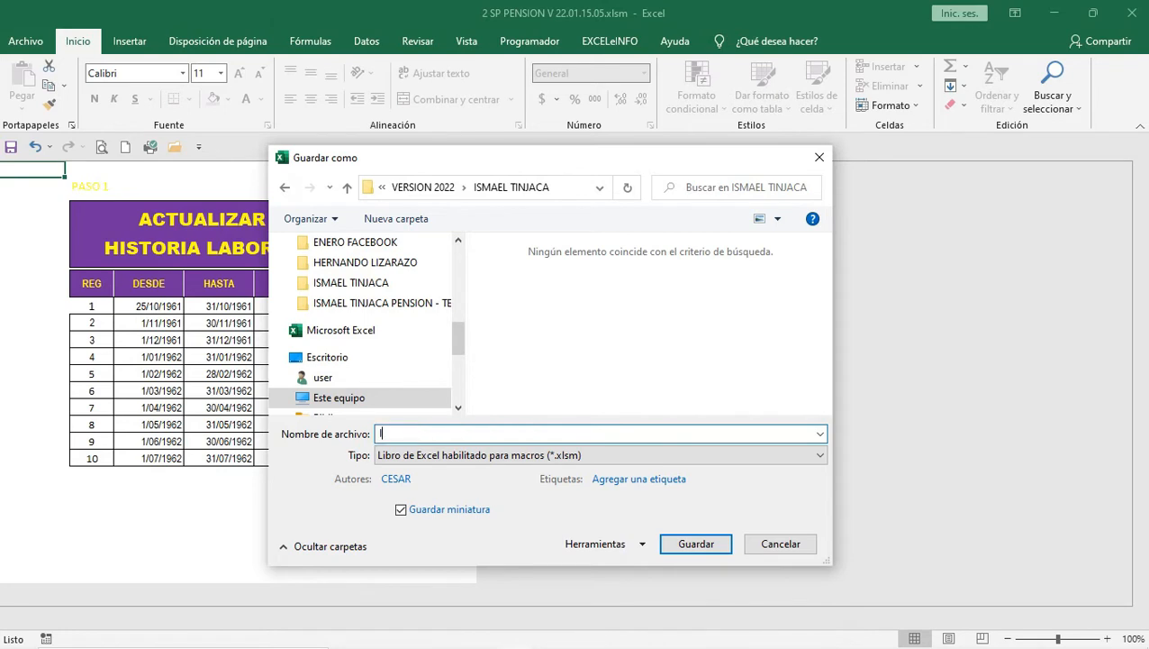
type("i")
key("BackSpace")
type("P ")
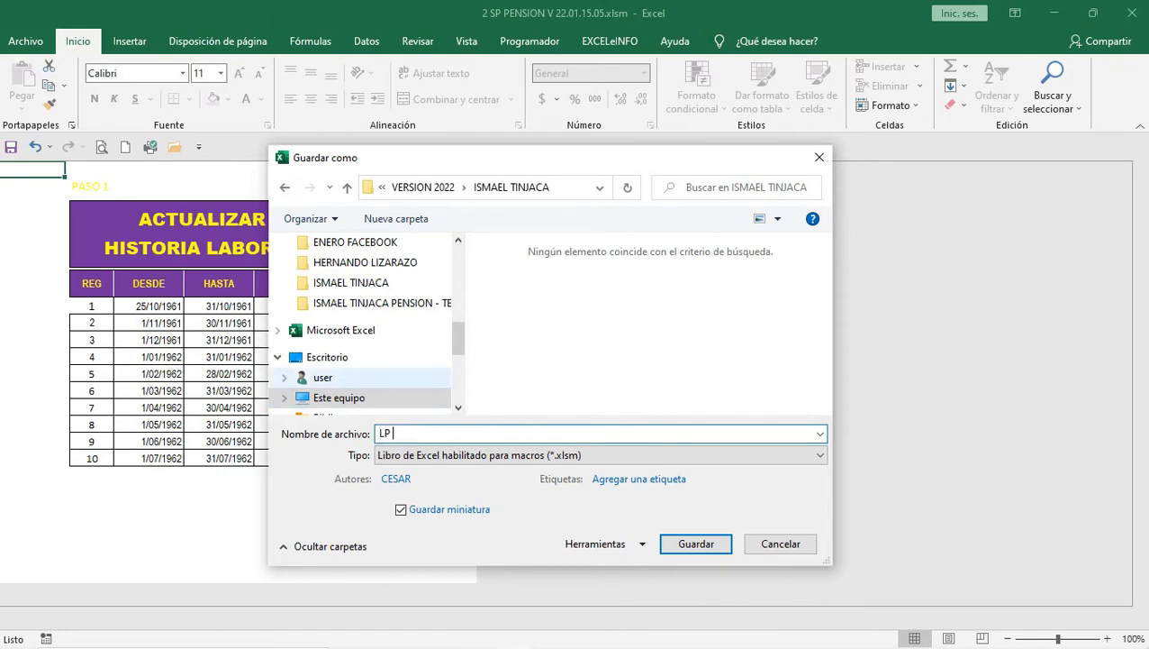
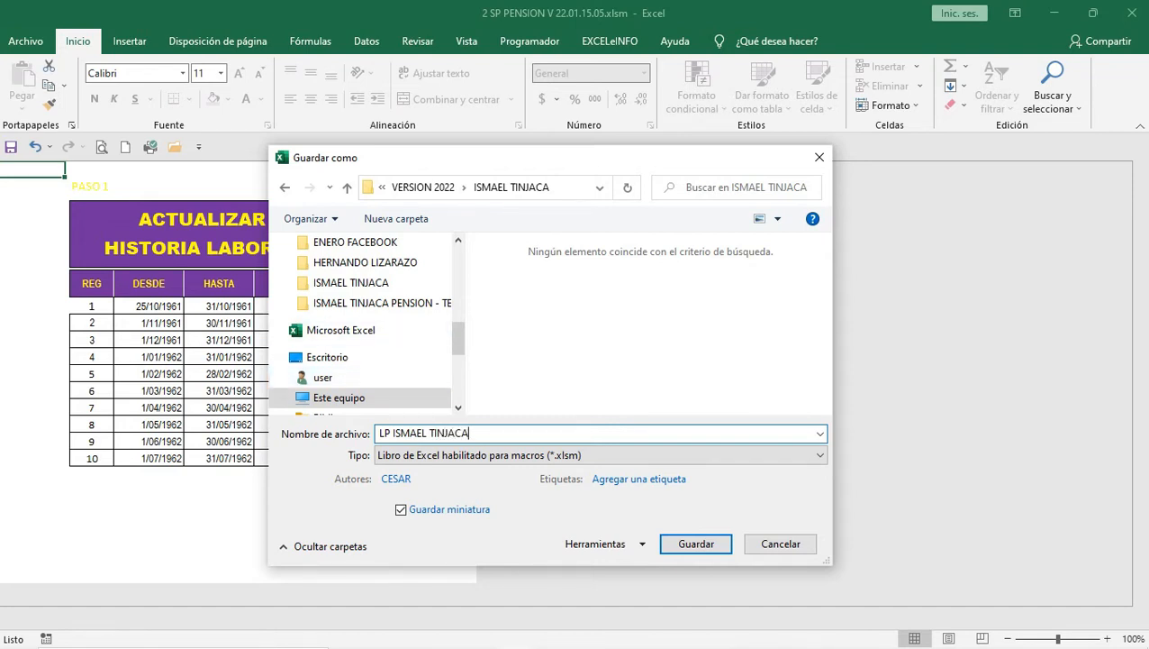
key("Return")
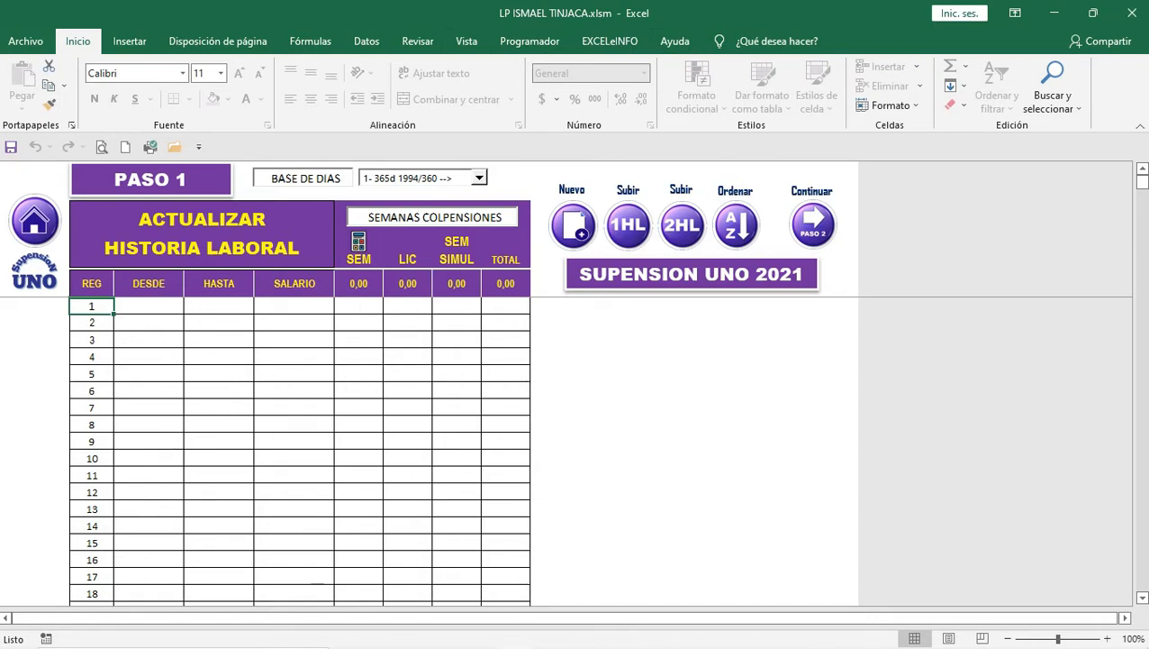
mouse_move(638, 645)
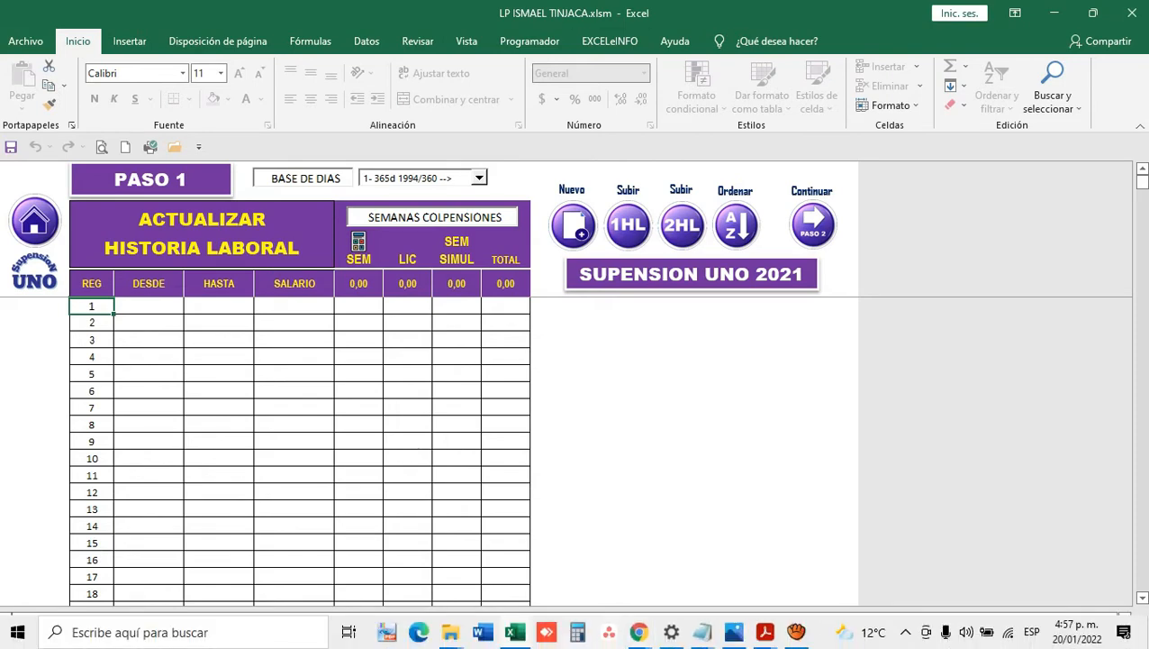
mouse_move(451, 631)
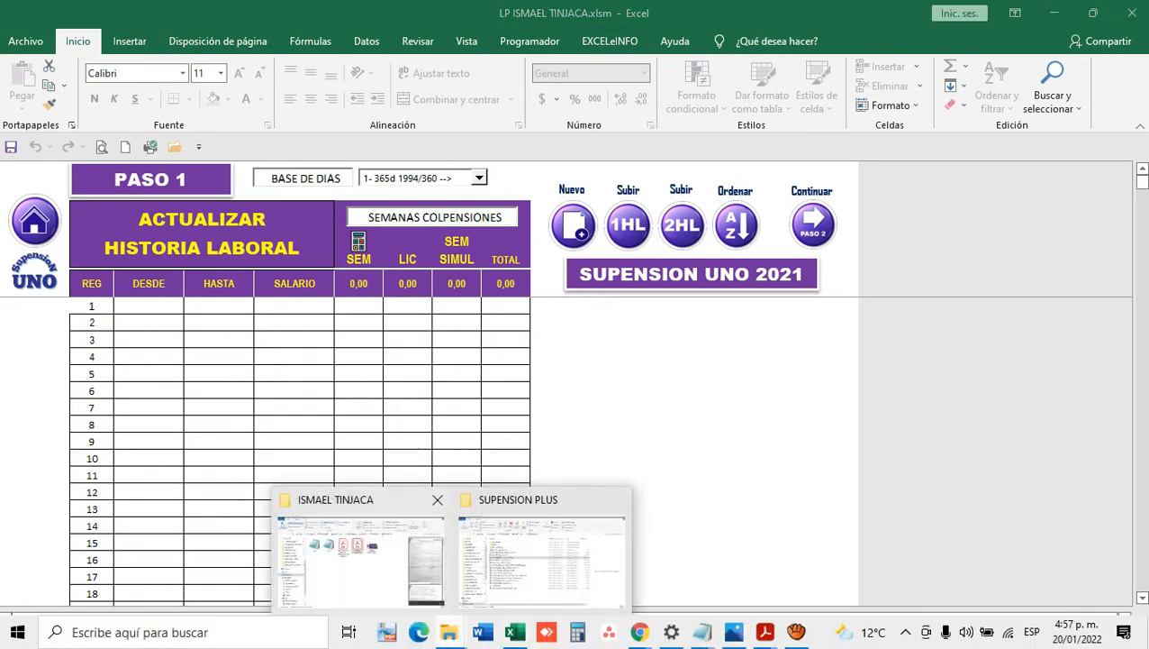
left_click(360, 549)
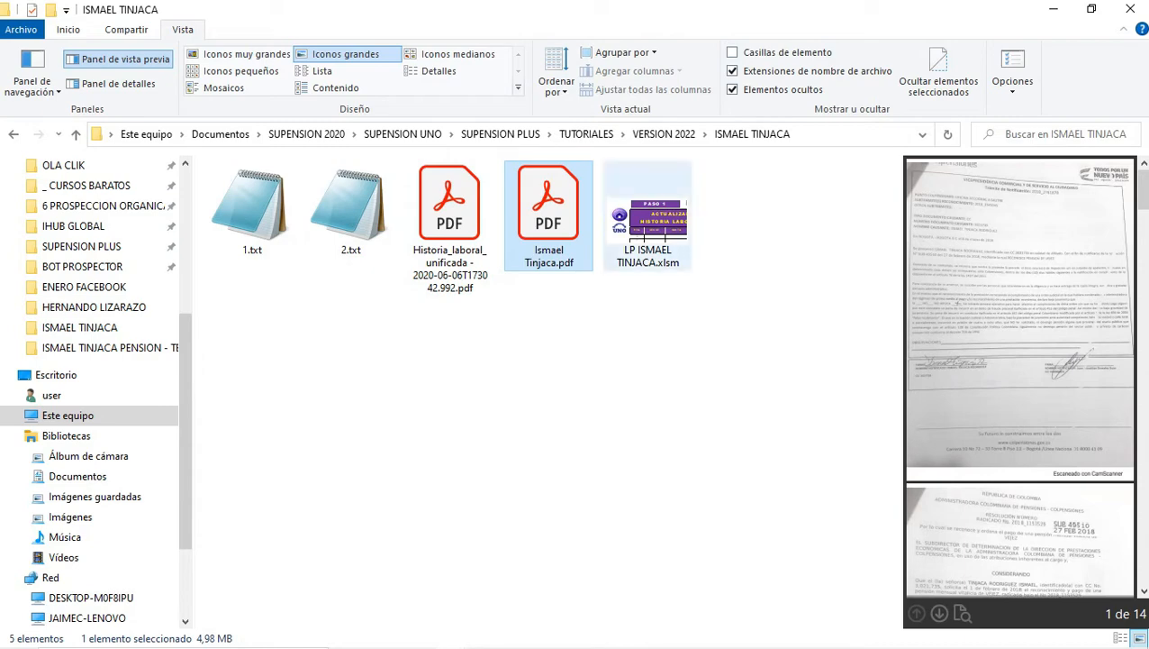
mouse_move(639, 644)
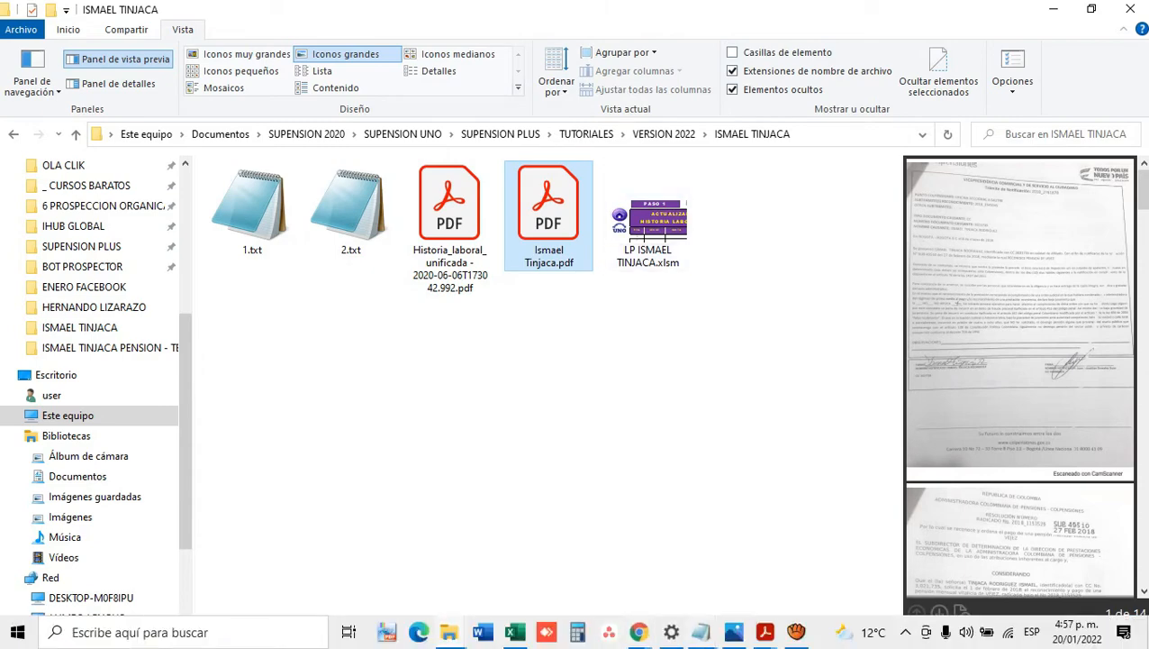
left_click(514, 631)
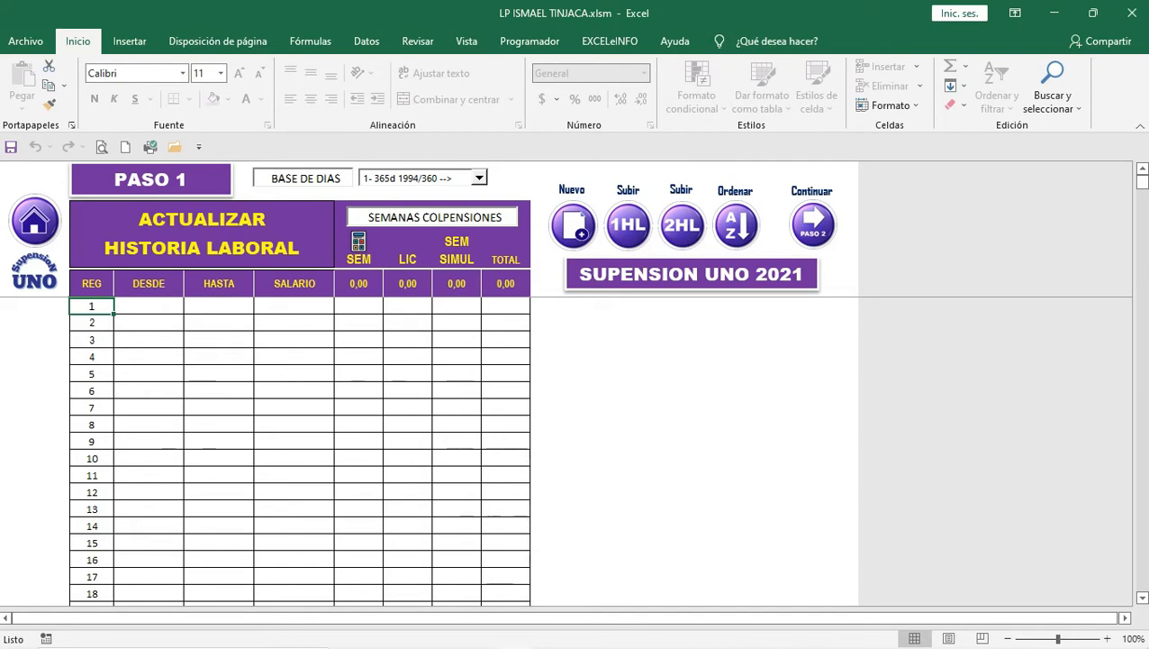
Step: Import the PDF work history with the 1967–1994 records, totalling 1.664,85 weeks
key("Left")
key("Return")
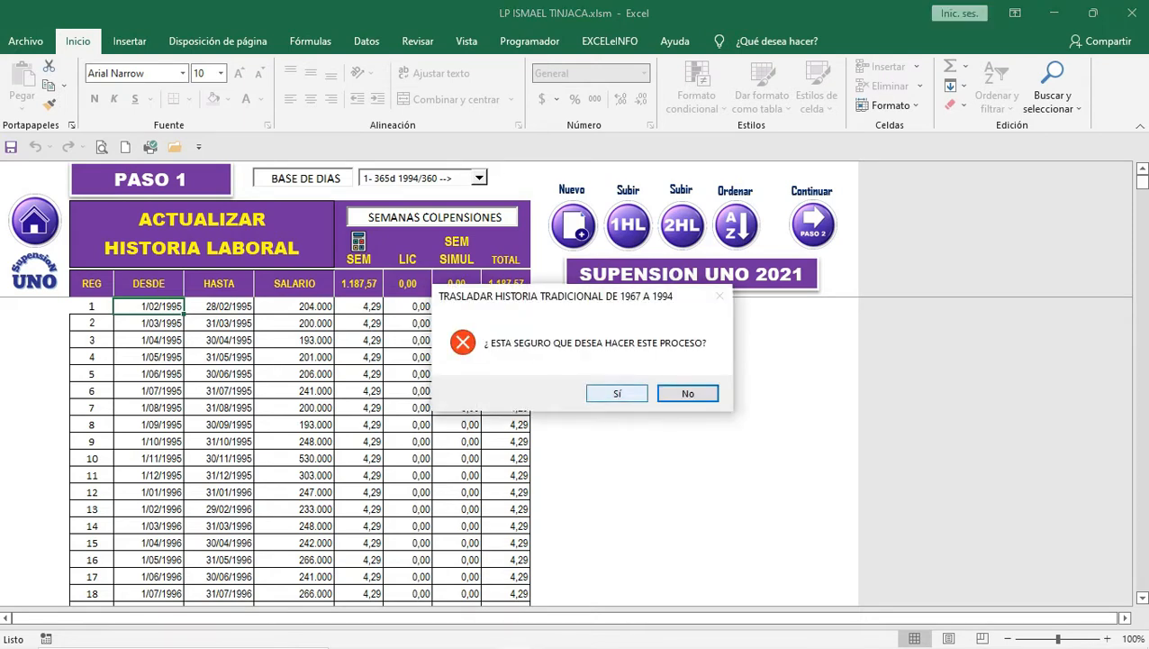
key("Return")
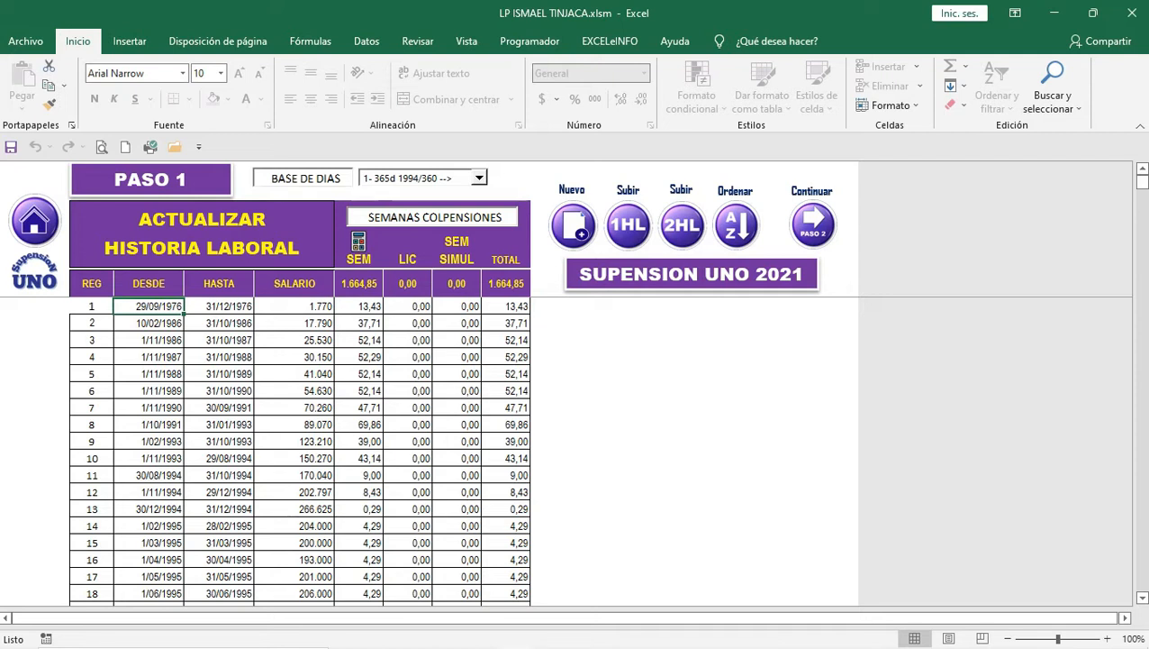
left_click(457, 284)
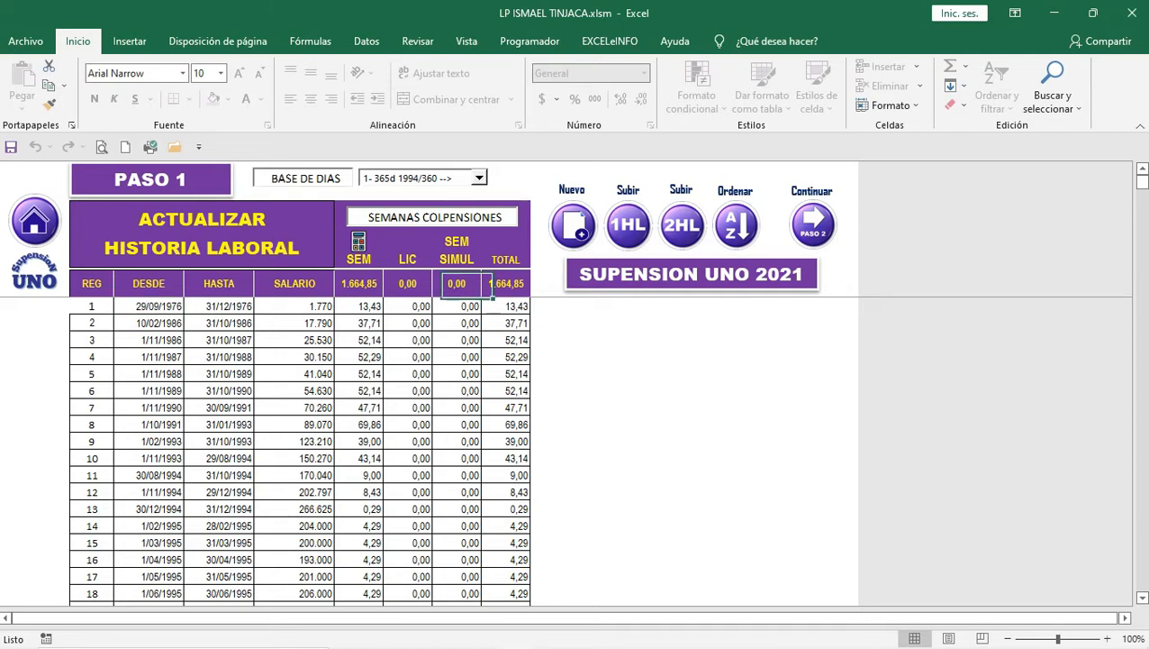
left_click(506, 283)
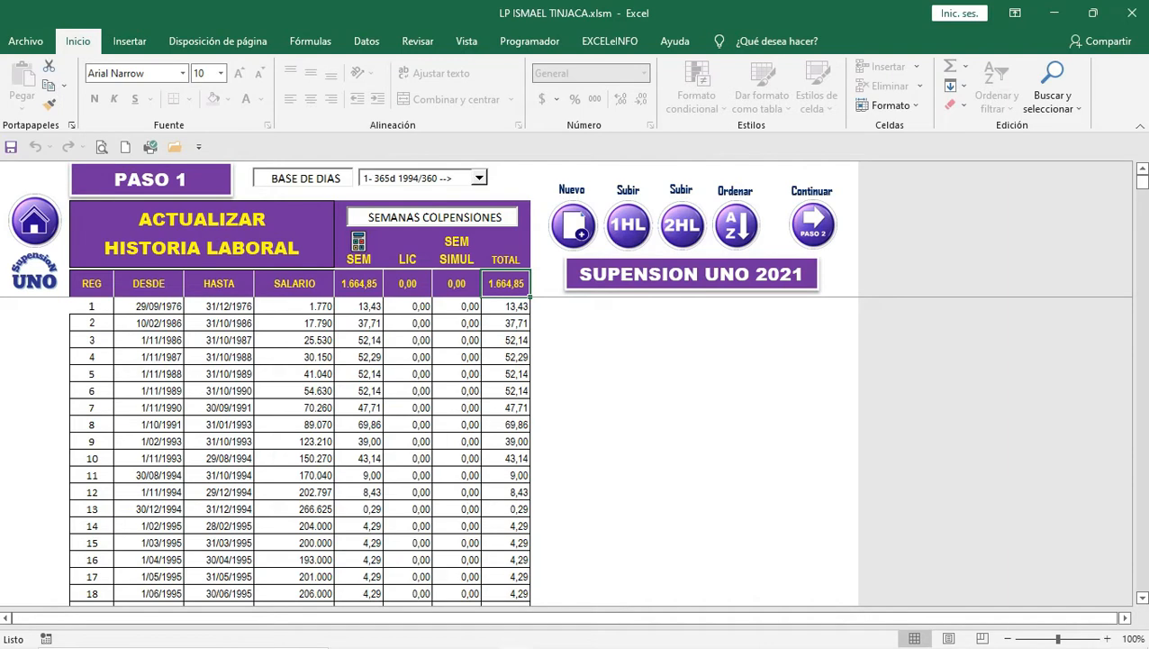
mouse_move(766, 632)
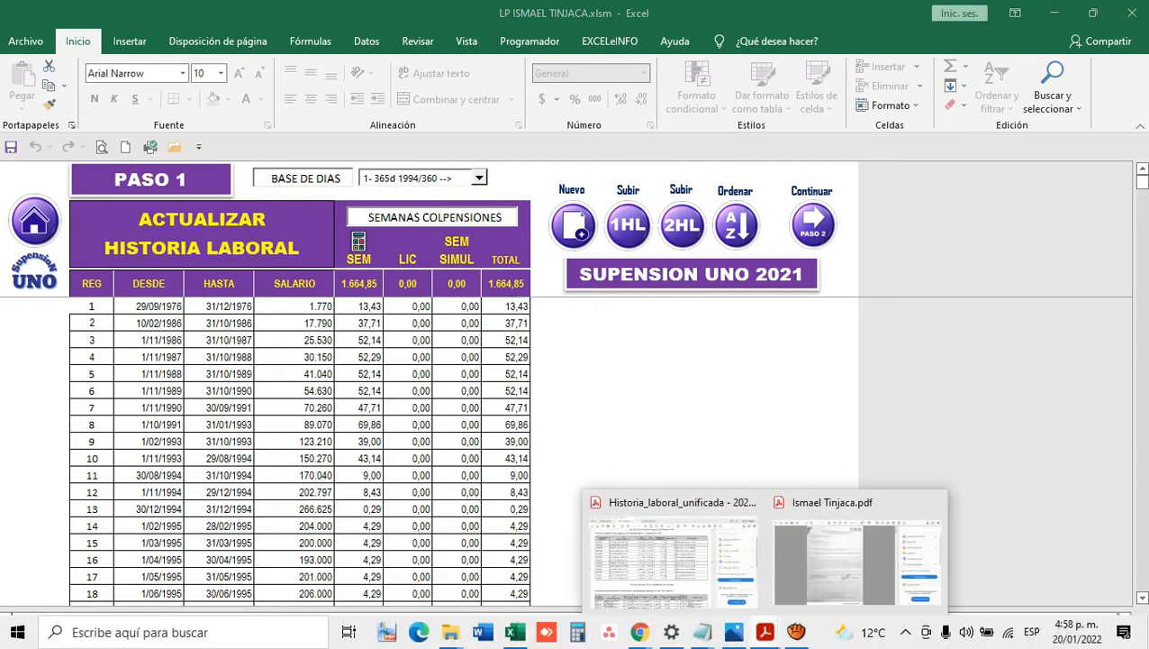
left_click(667, 554)
scroll(584, 402, "up", 5)
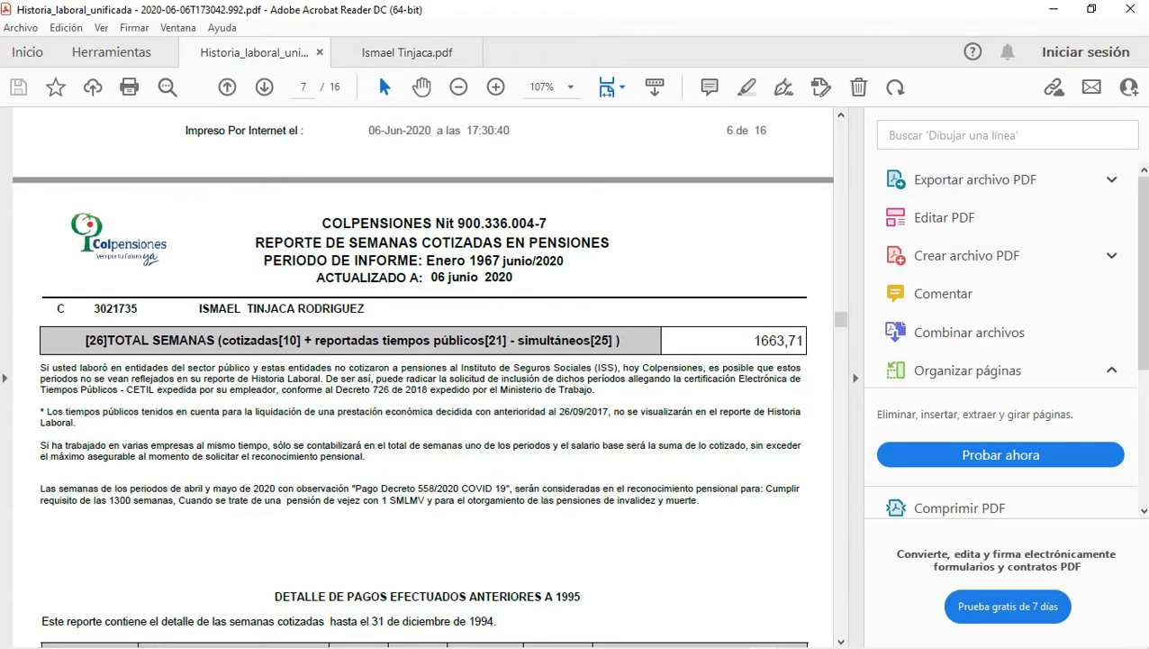
scroll(423, 376, "up", 1)
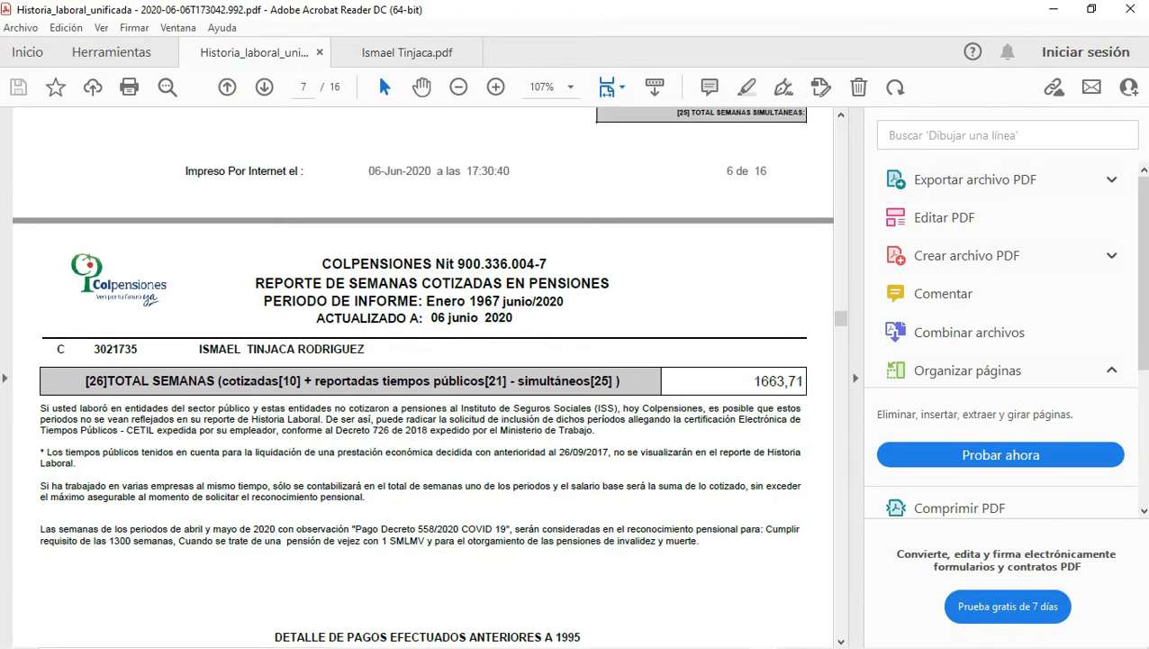
scroll(423, 373, "up", 1)
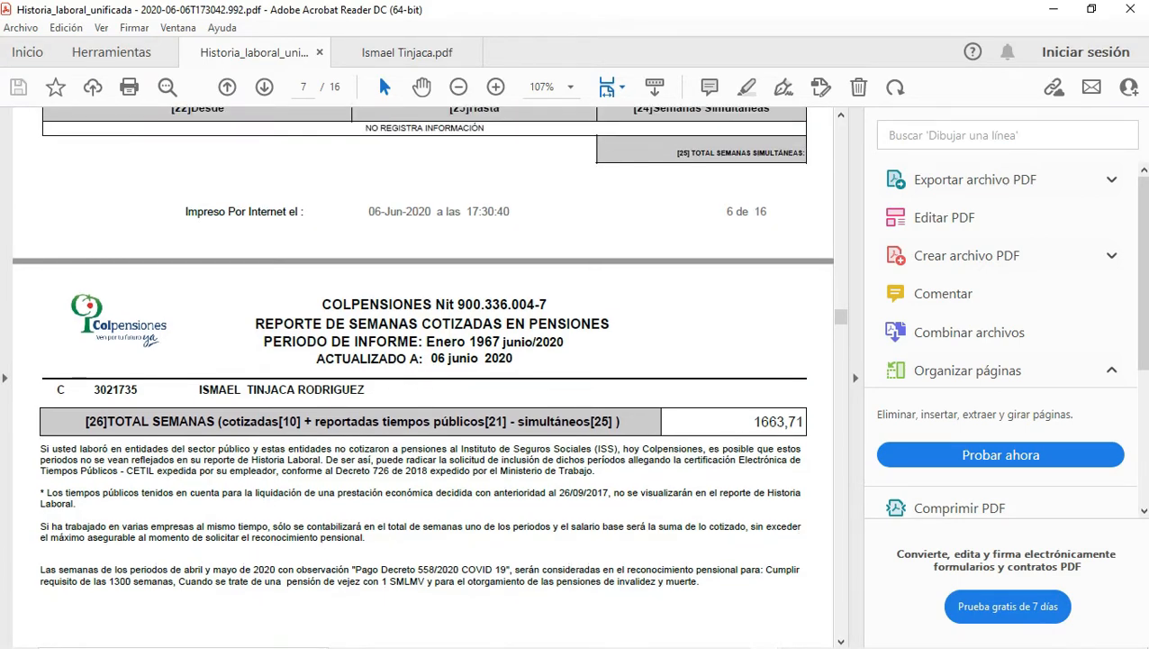
scroll(423, 377, "up", 8)
scroll(422, 376, "down", 9)
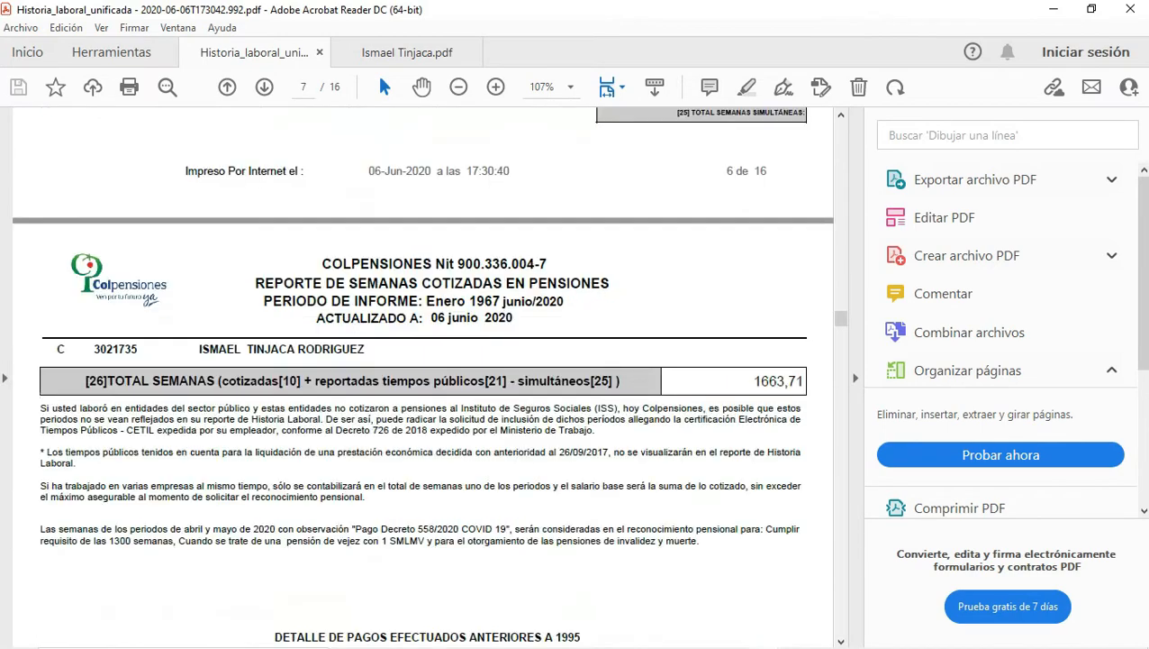
scroll(584, 442, "down", 12)
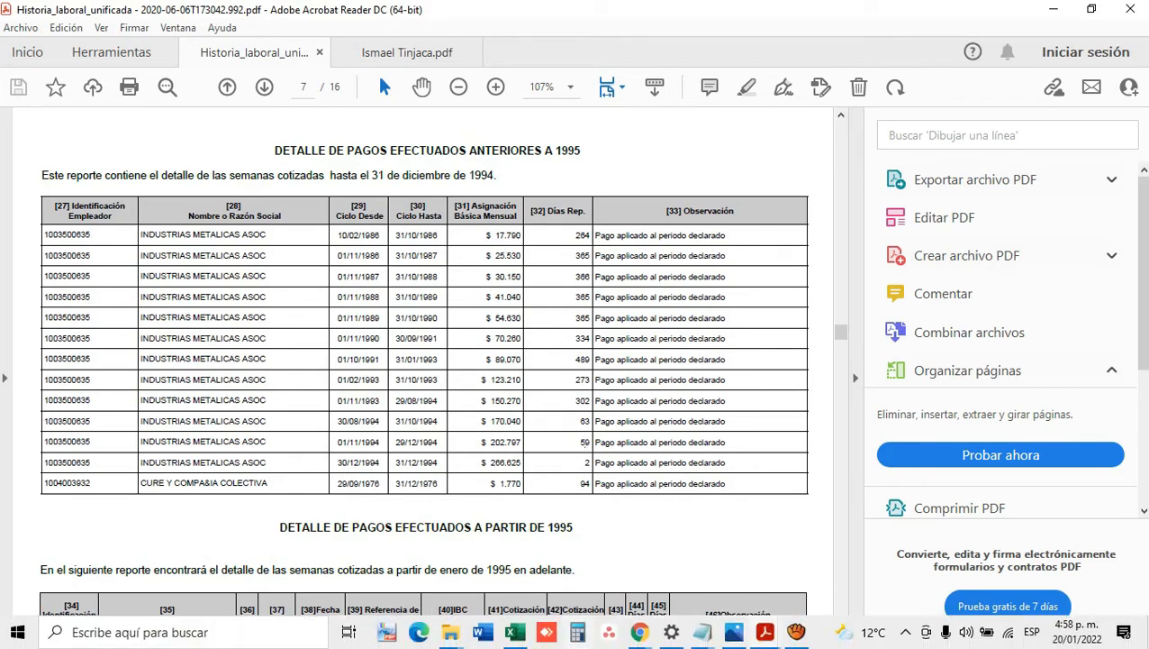
mouse_move(514, 632)
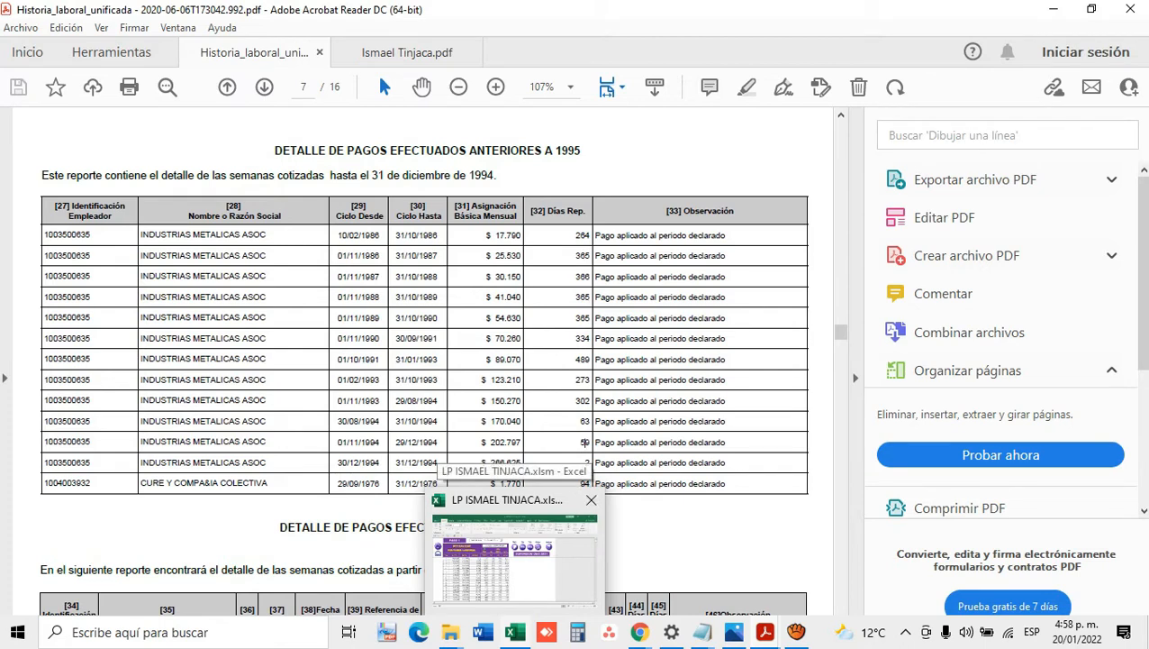
left_click(513, 550)
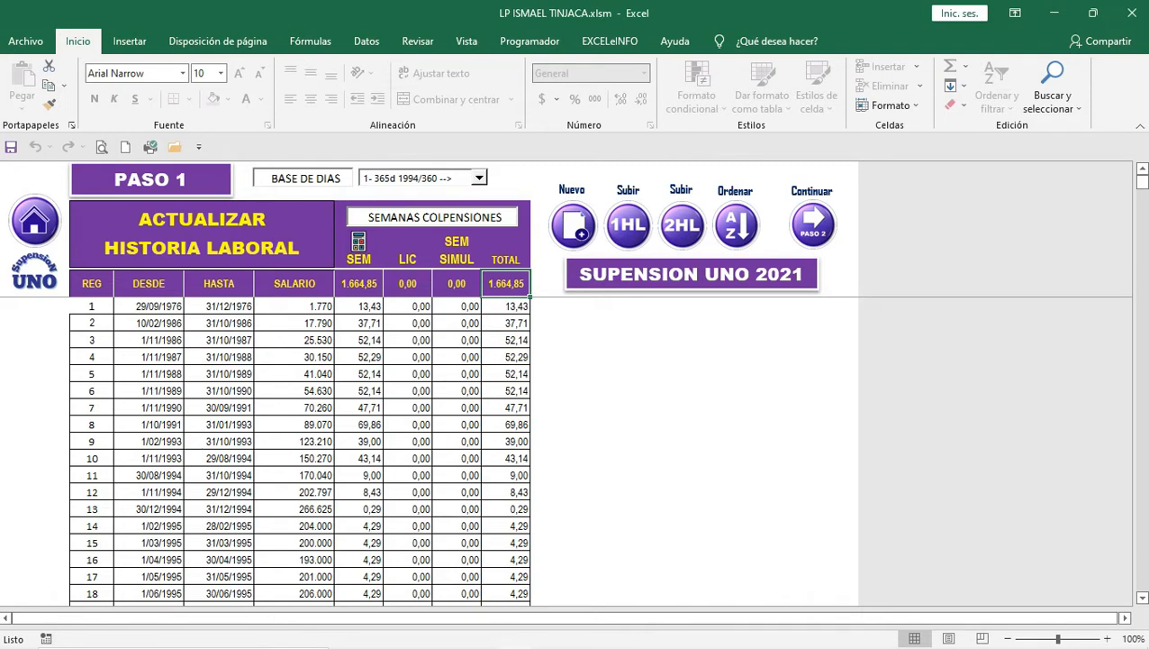
Step: Review the first two employer rows of the PDF weeks summary, then return to Excel
mouse_move(702, 645)
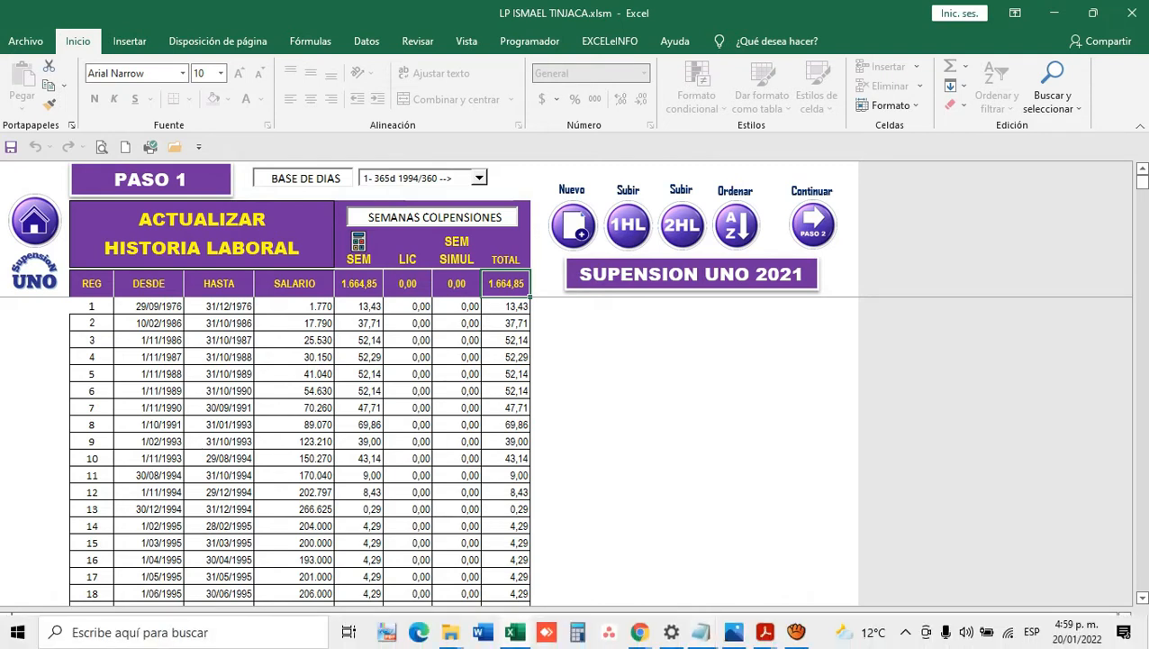
mouse_move(766, 631)
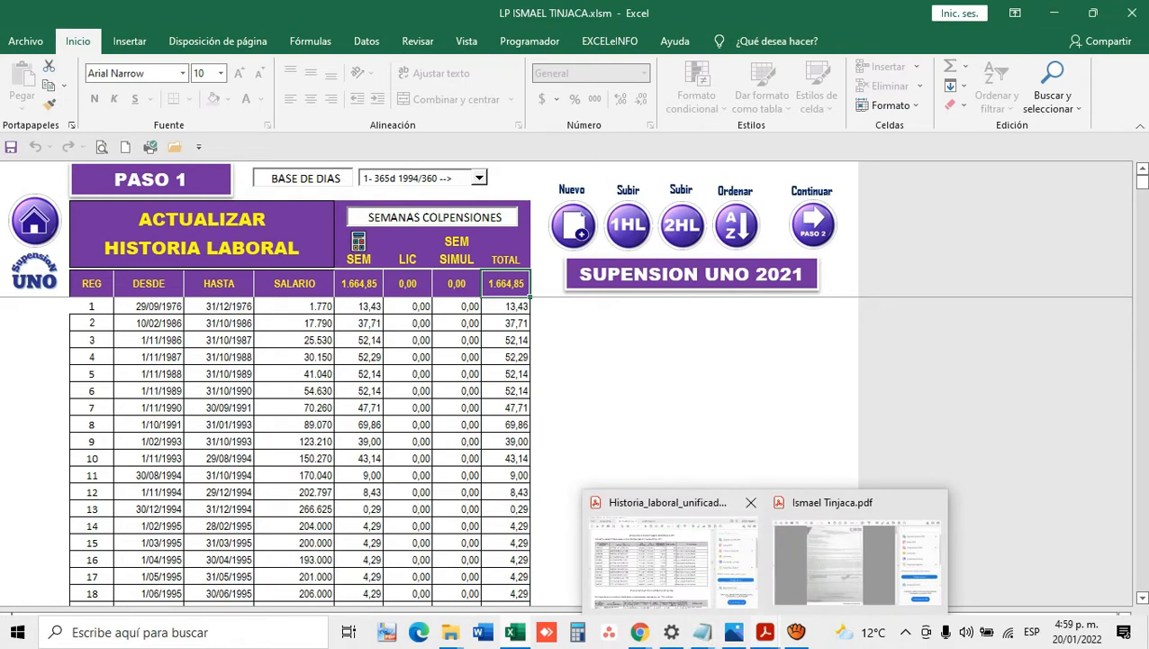
left_click(669, 554)
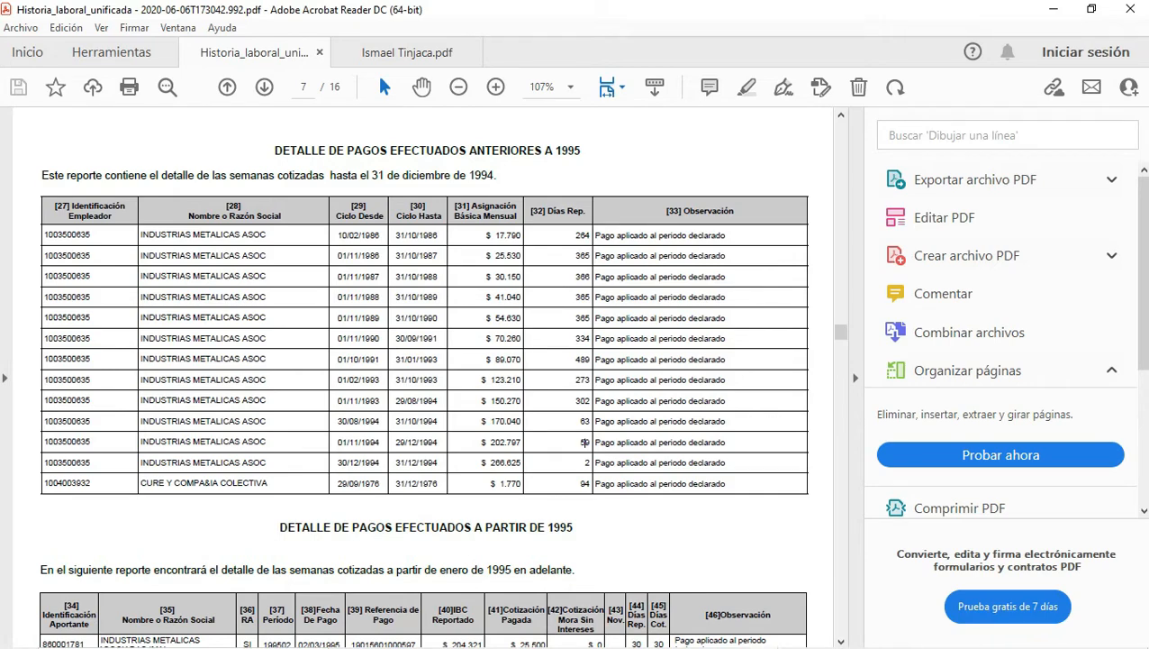
left_click_drag(841, 332, 841, 135)
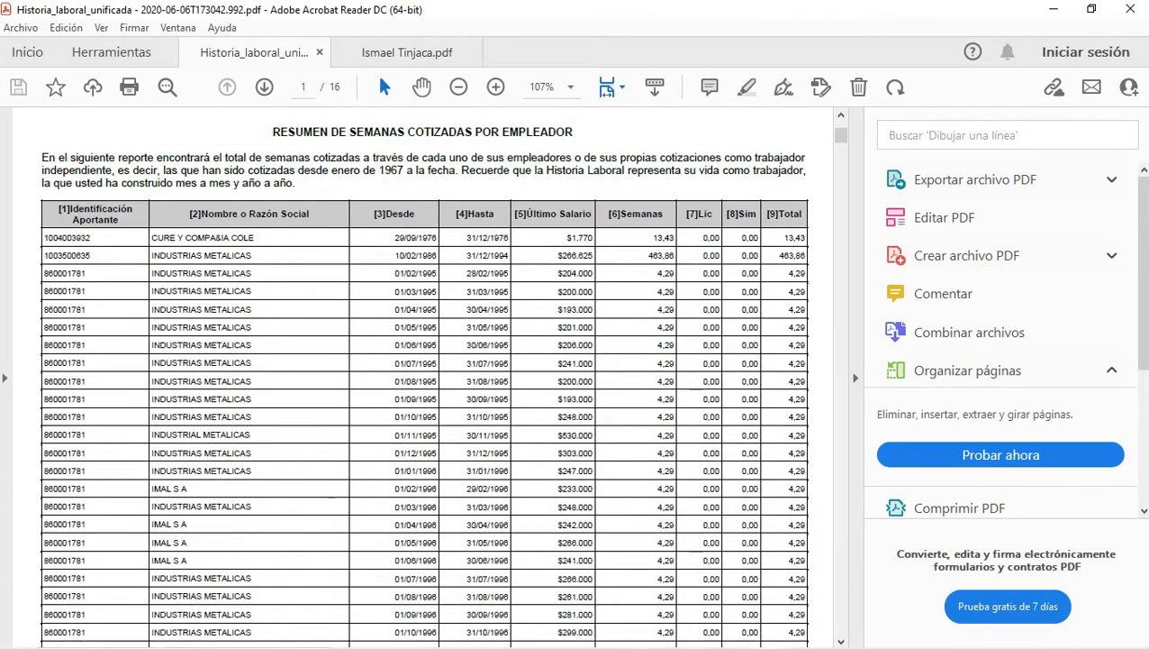
left_click_drag(396, 238, 804, 256)
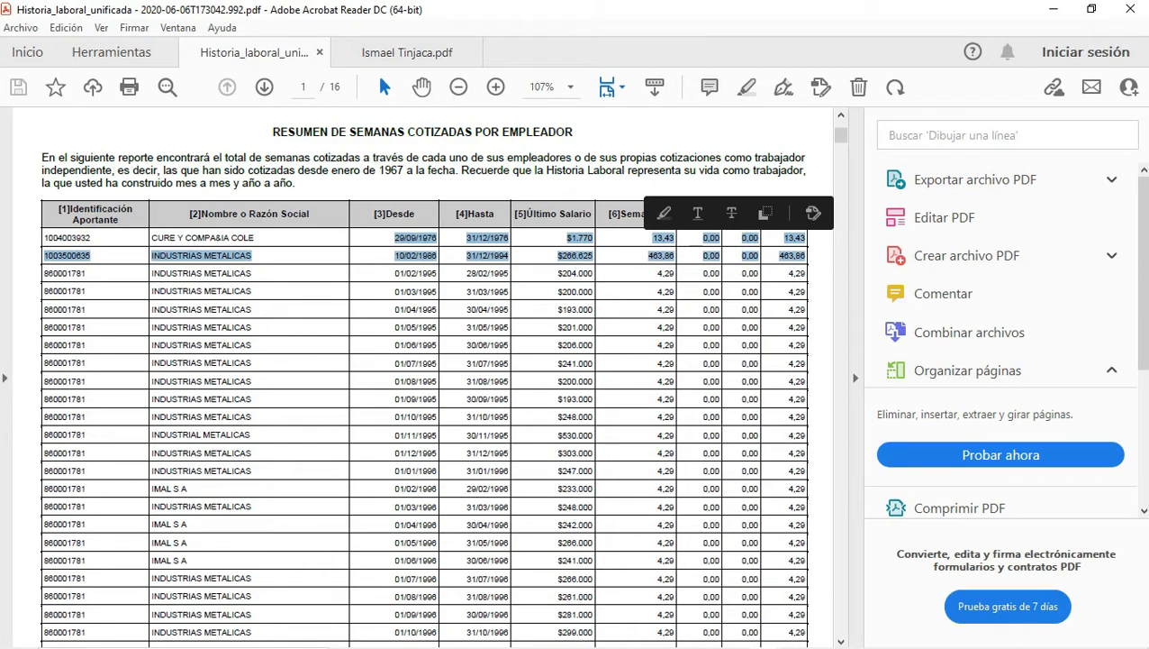
left_click(750, 256)
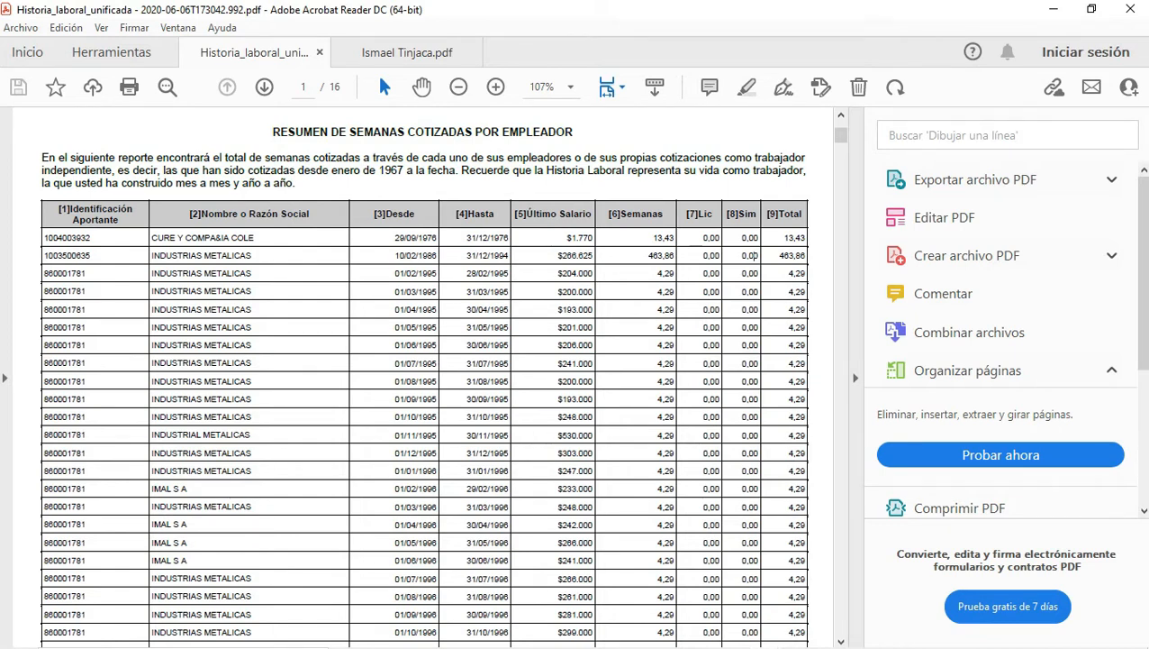
mouse_move(611, 645)
left_click(515, 632)
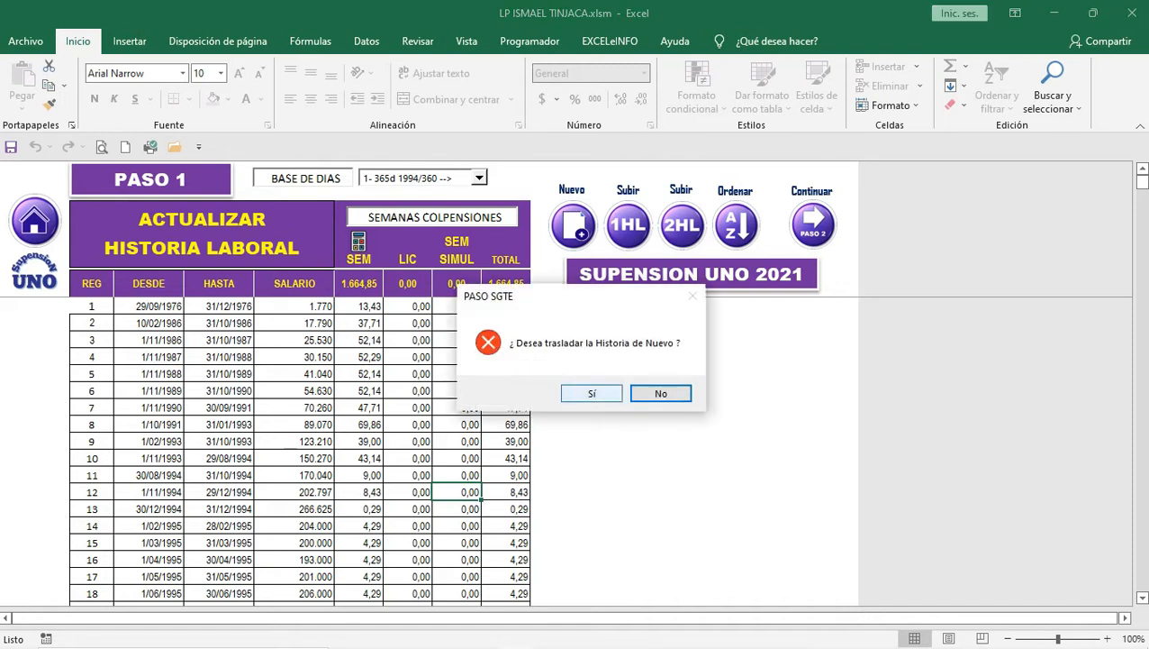
Step: Answer Sí to transfer the work history again to the Ajustes a la Historia Laboral sheet
left_click(592, 394)
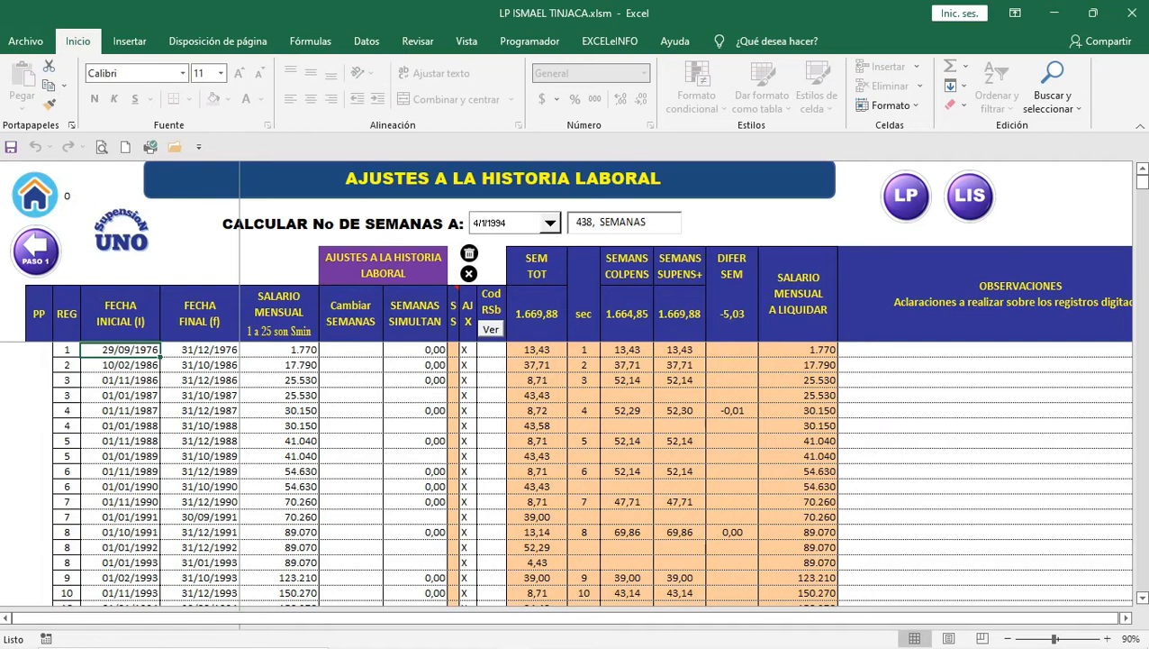
left_click(200, 350)
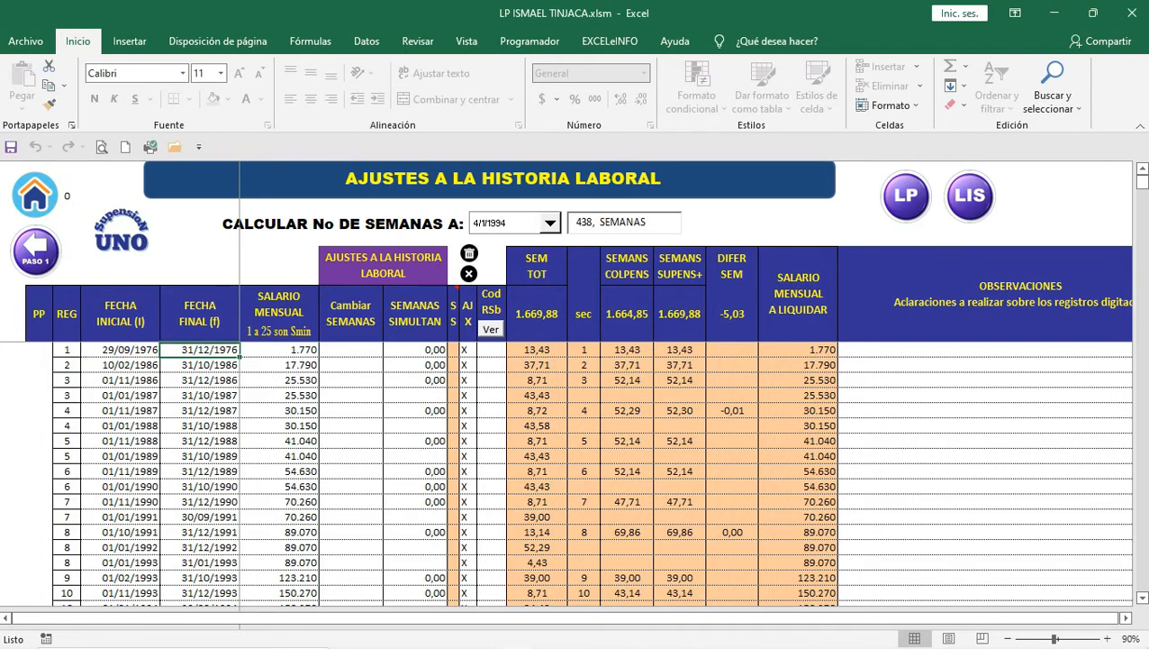
scroll(576, 469, "down", 2)
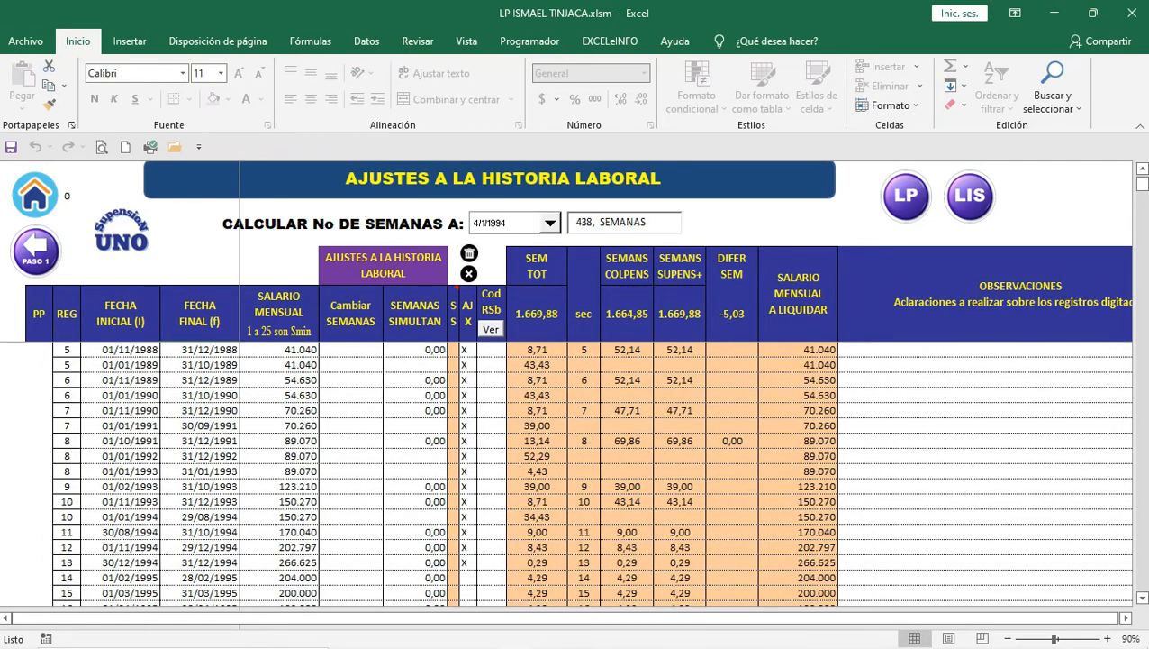
scroll(591, 473, "up", 2)
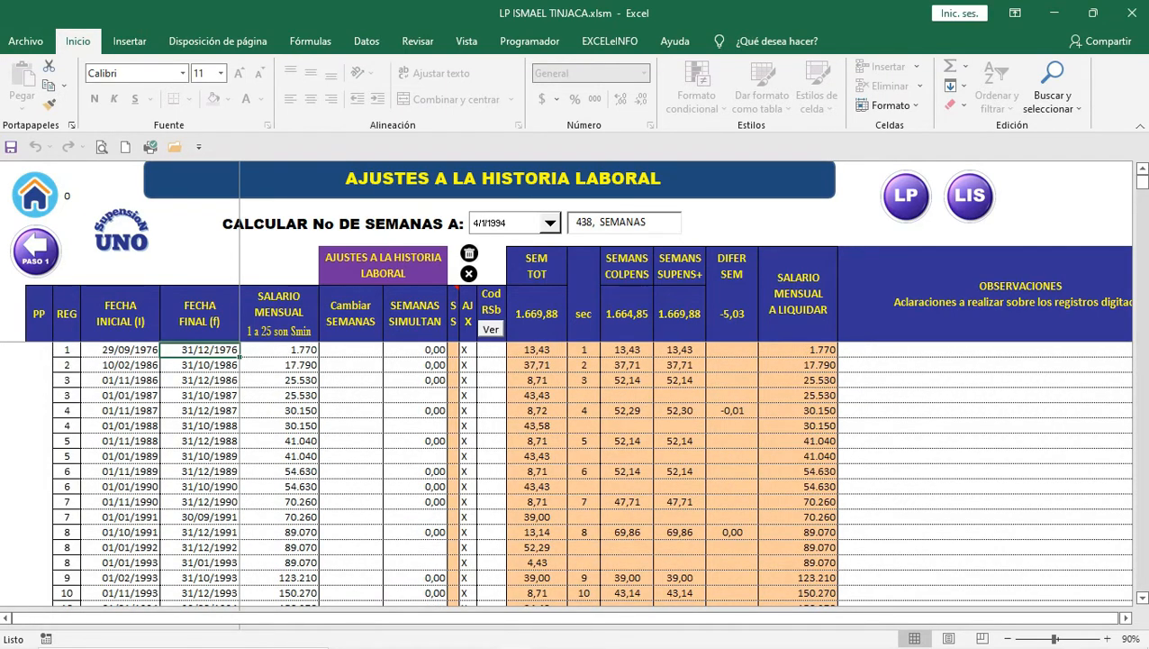
scroll(577, 469, "down", 1)
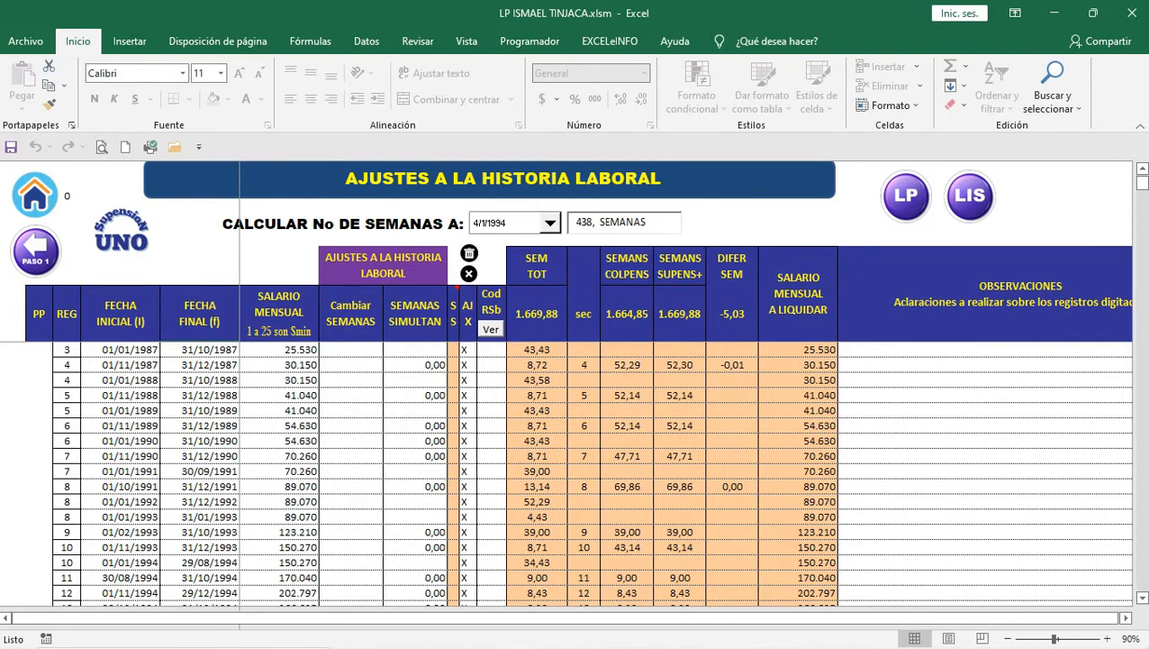
scroll(576, 468, "down", 6)
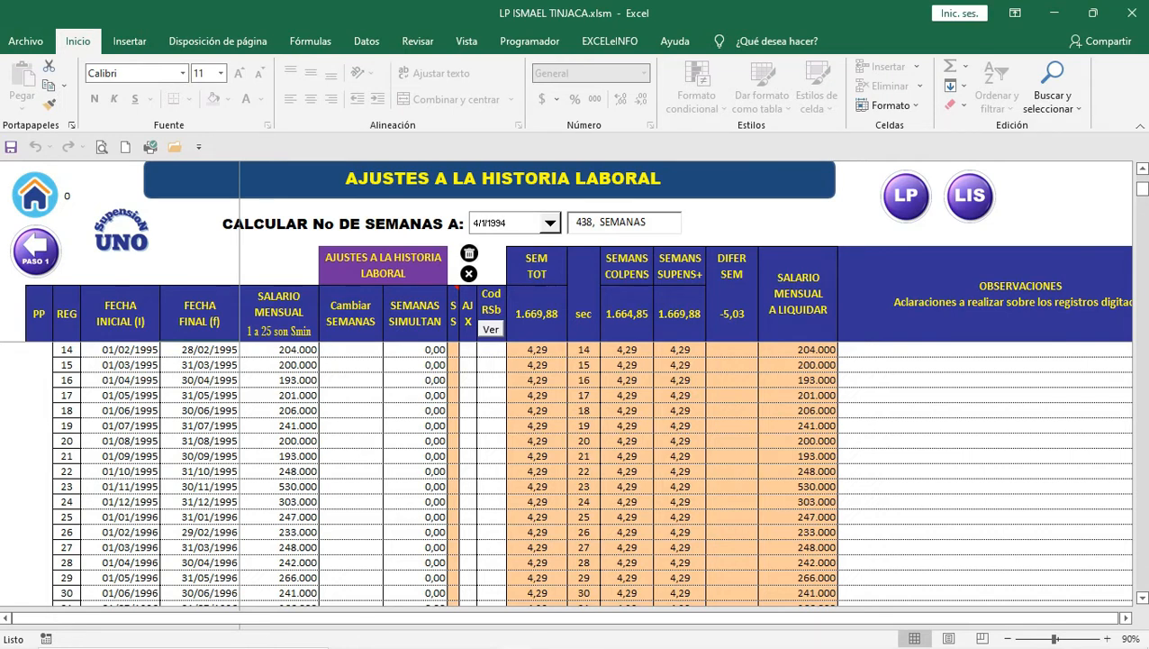
scroll(576, 468, "up", 2)
scroll(576, 469, "down", 6)
left_click(731, 314)
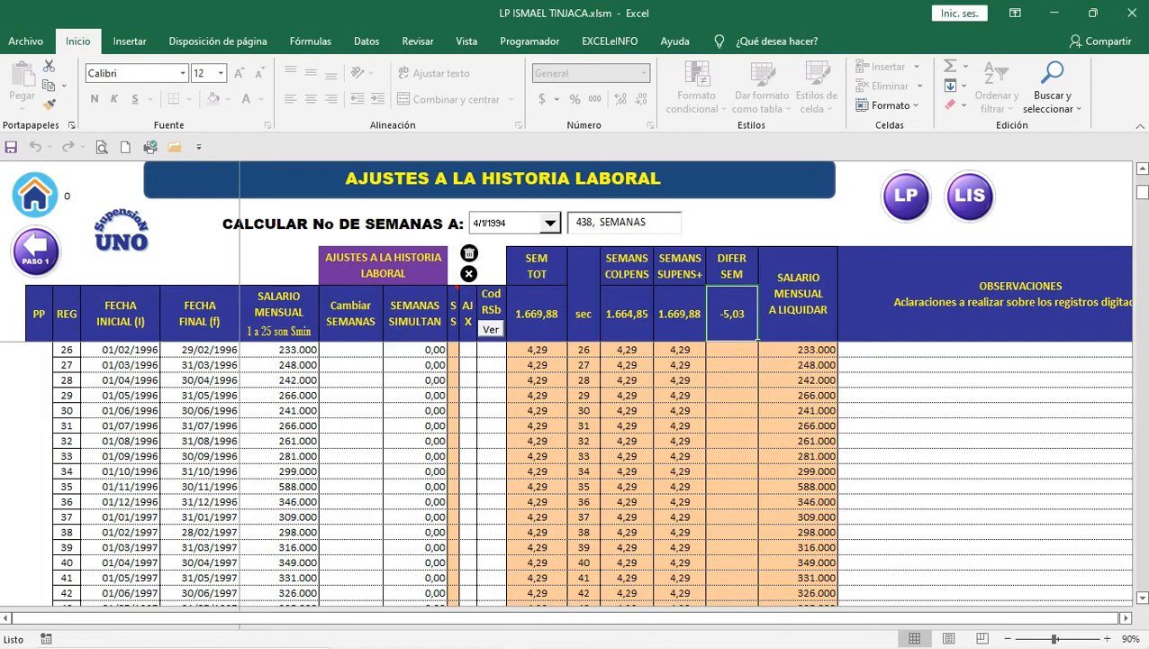
scroll(576, 469, "down", 15)
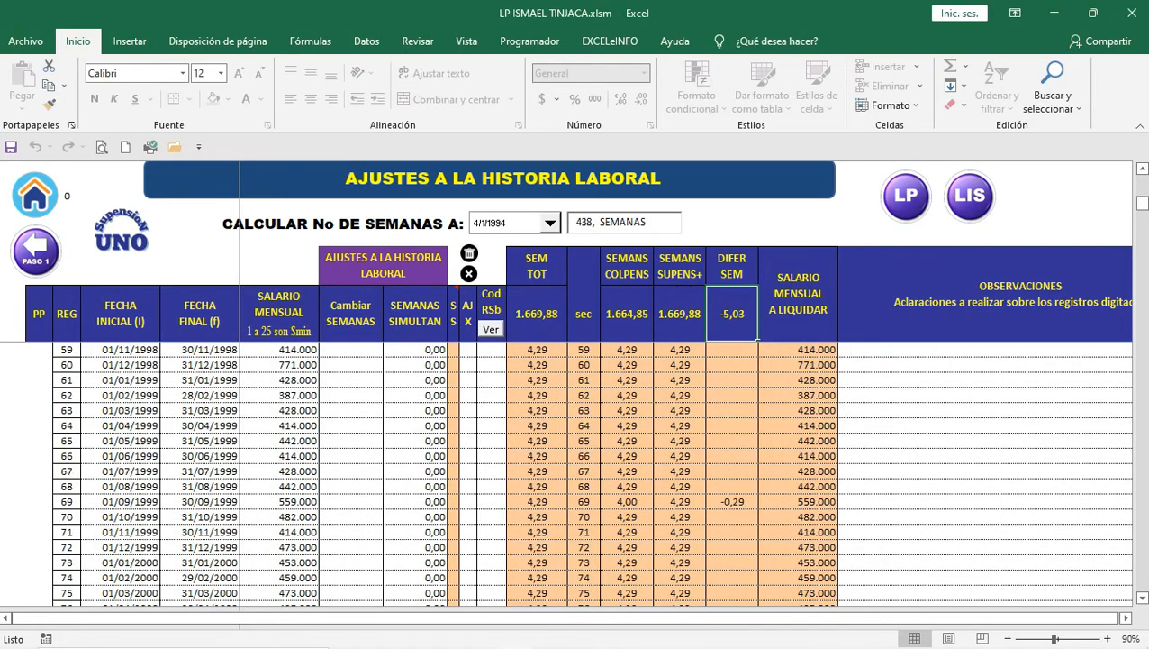
scroll(576, 469, "up", 4)
scroll(577, 468, "down", 5)
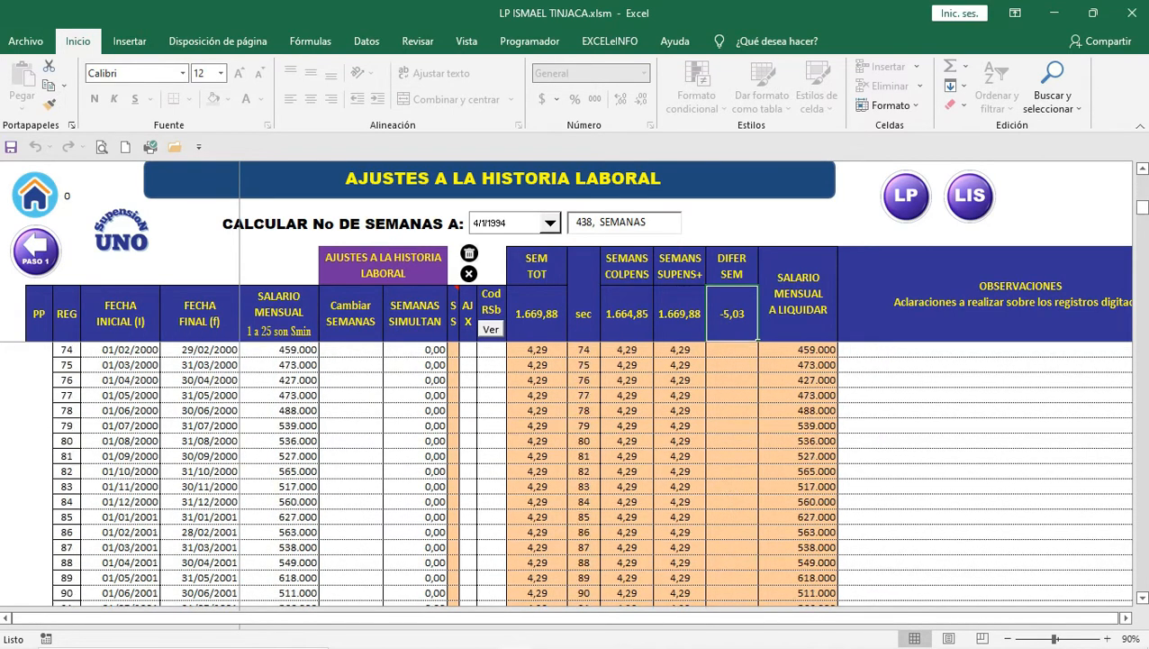
scroll(576, 468, "down", 12)
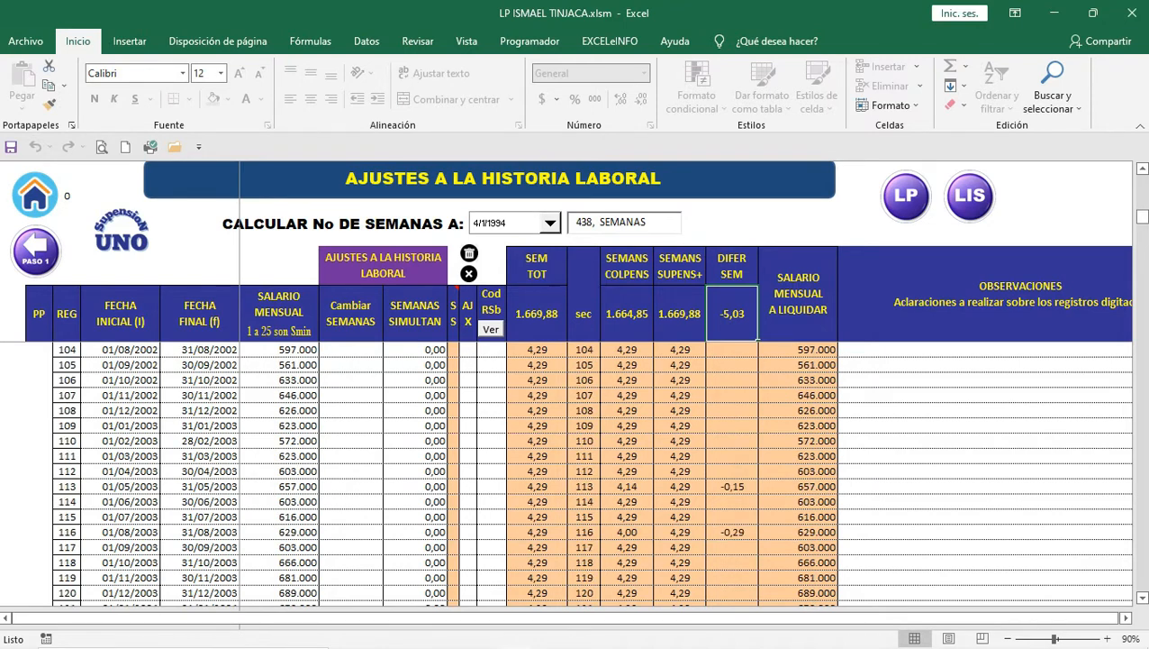
scroll(577, 469, "up", 3)
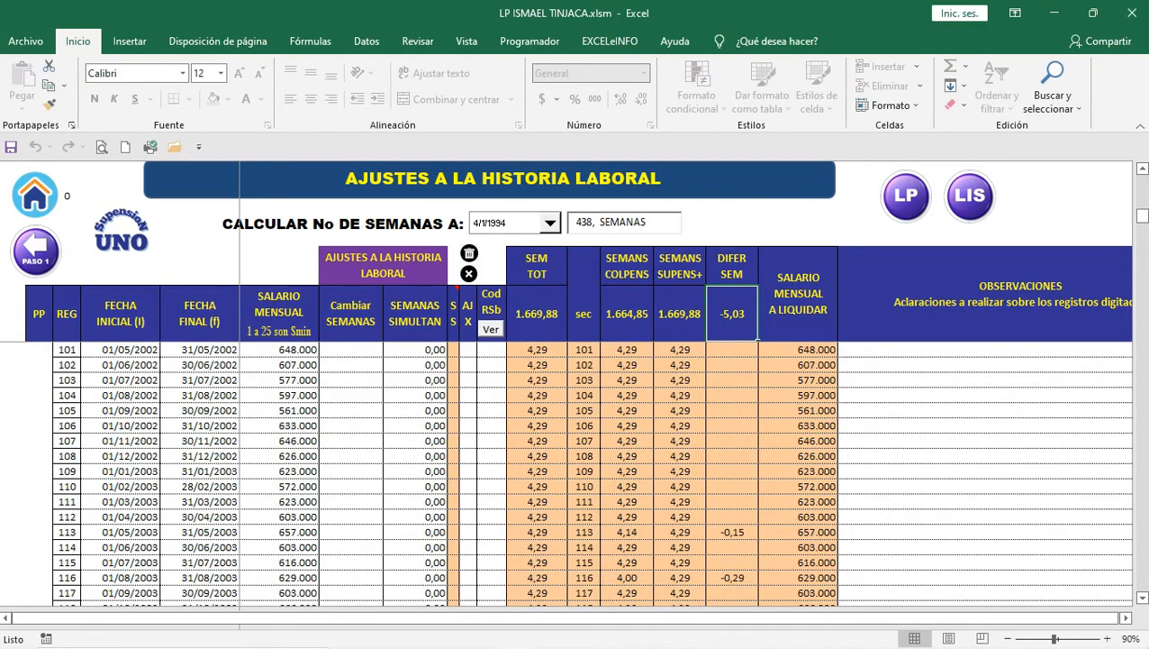
left_click(732, 532)
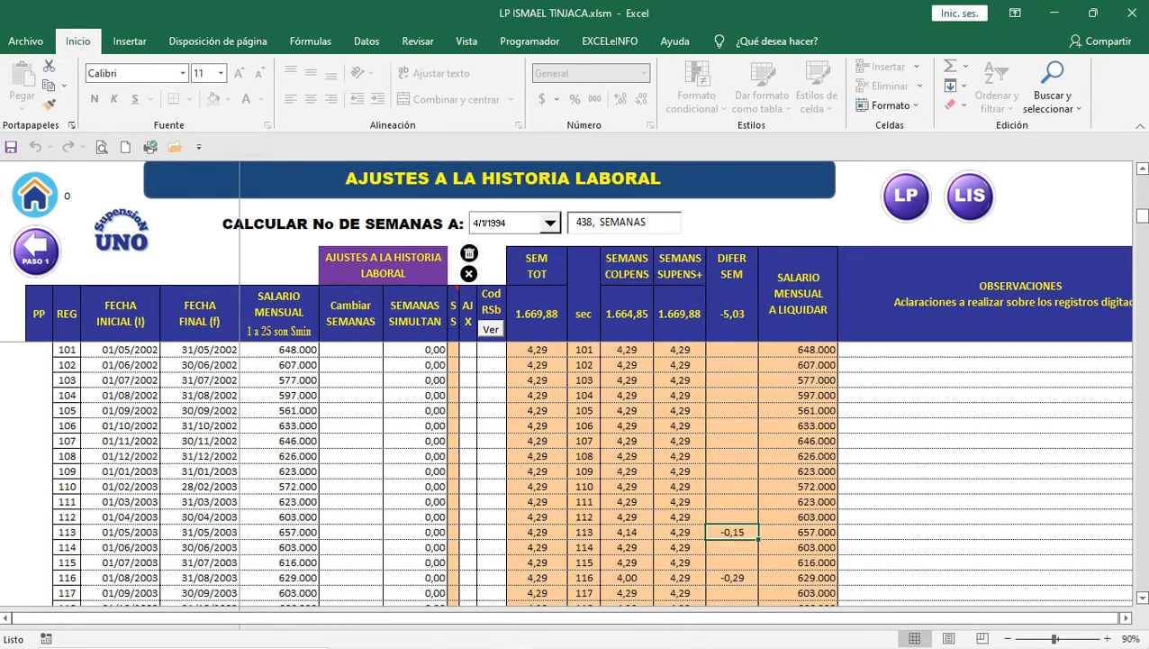
left_click(732, 314)
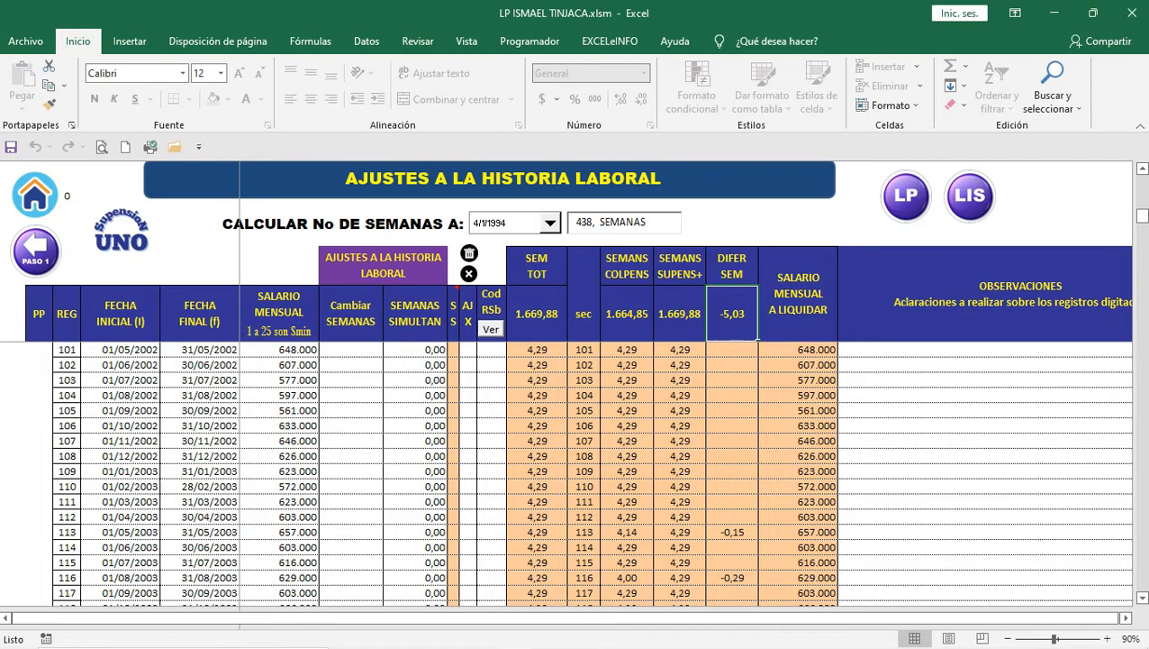
left_click(732, 532)
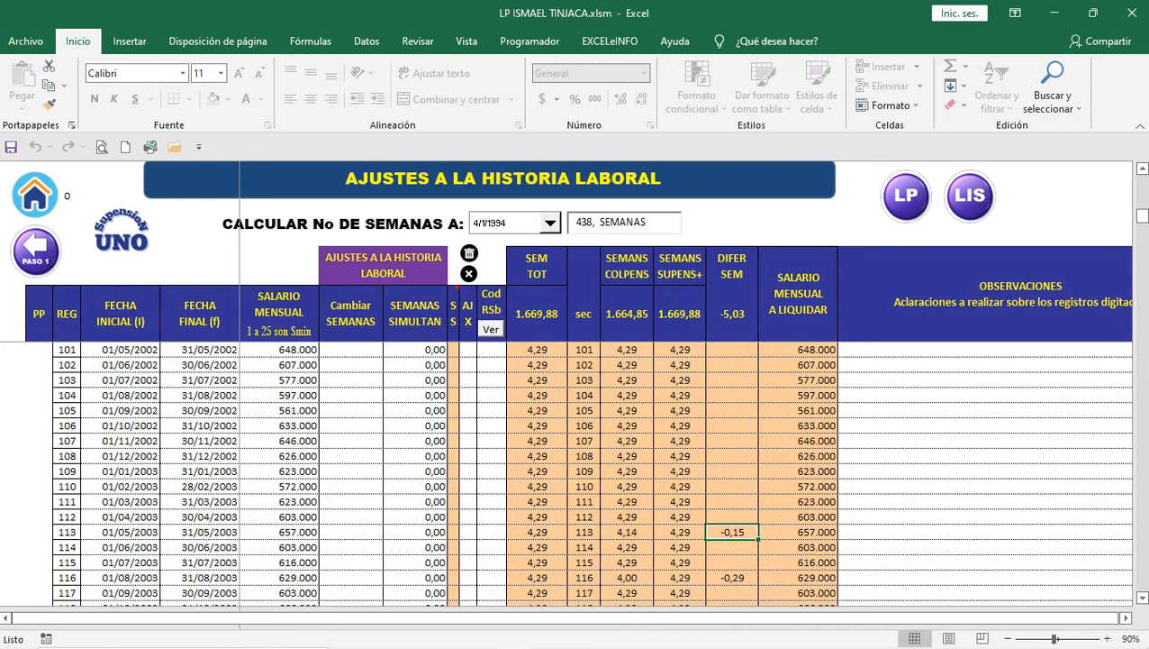
left_click_drag(126, 532, 203, 533)
mouse_move(765, 645)
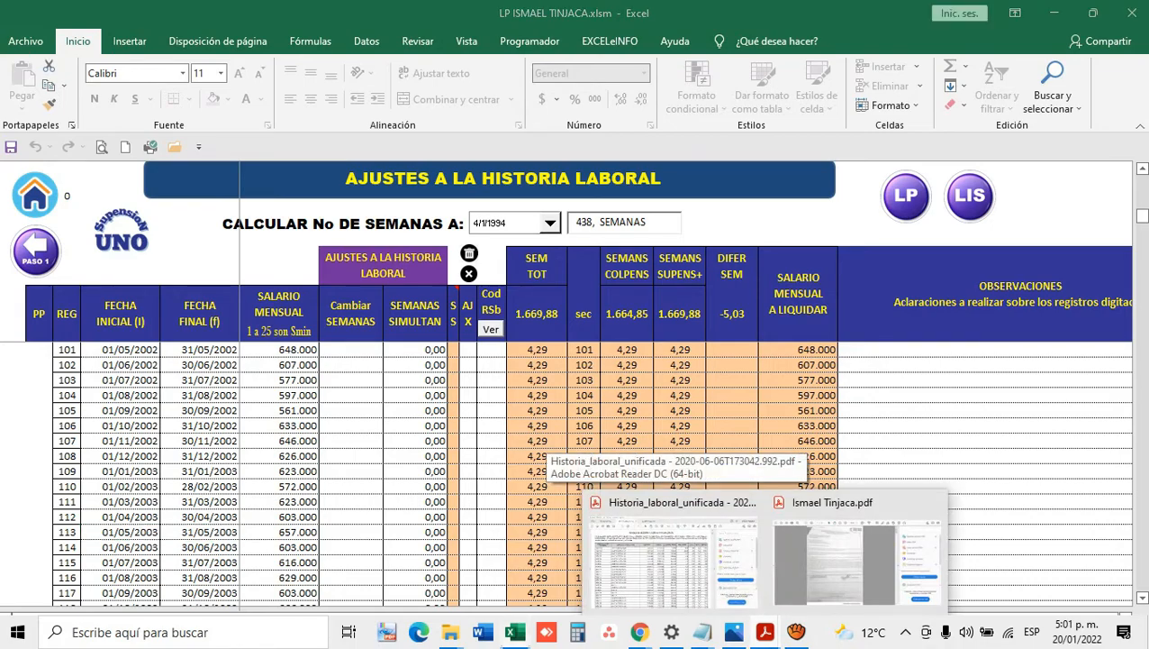
Step: Scroll the work-history PDF to page 10 and mark the day counts for period 200305
left_click(674, 541)
scroll(423, 360, "down", 10)
scroll(423, 377, "down", 20)
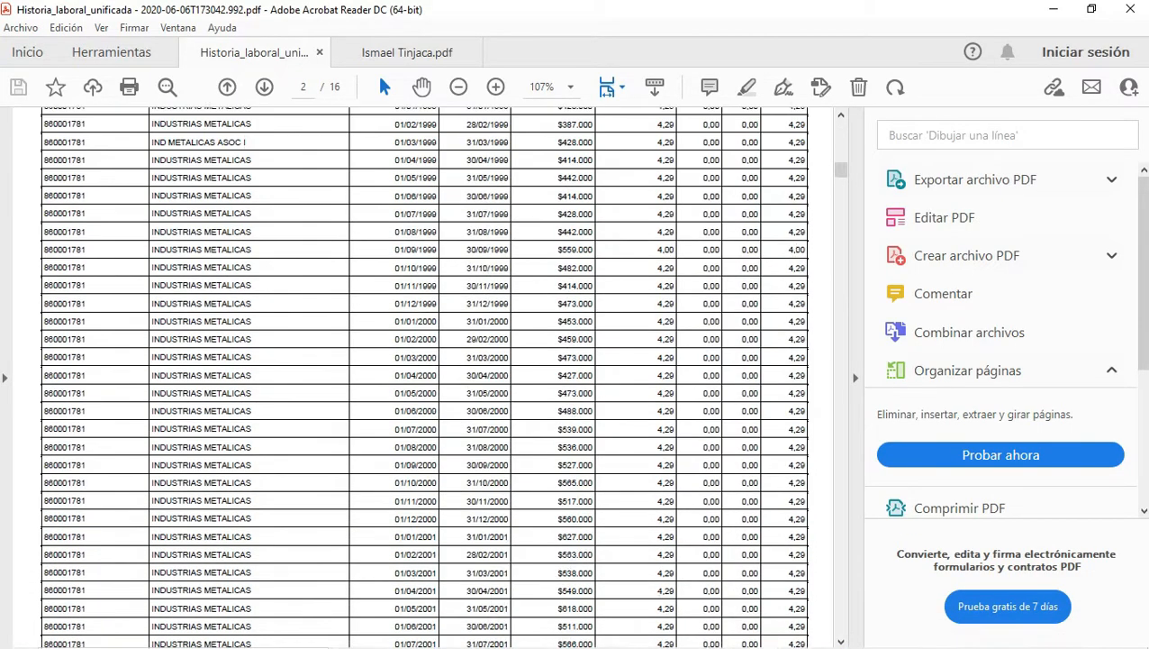
scroll(424, 377, "down", 15)
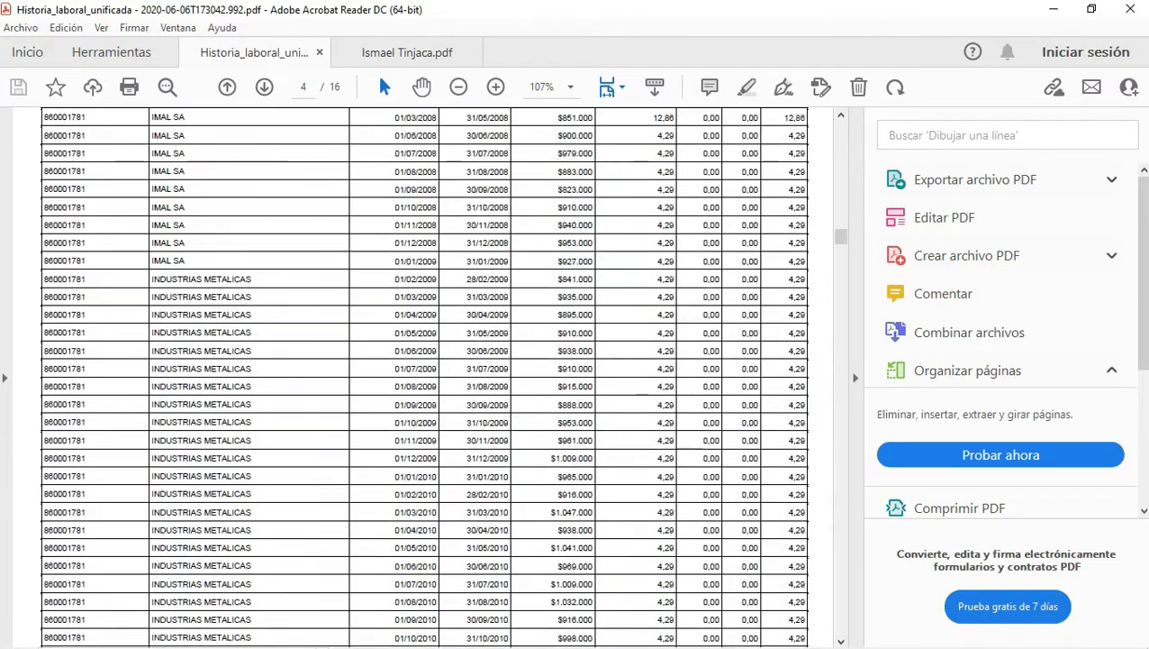
scroll(423, 377, "down", 20)
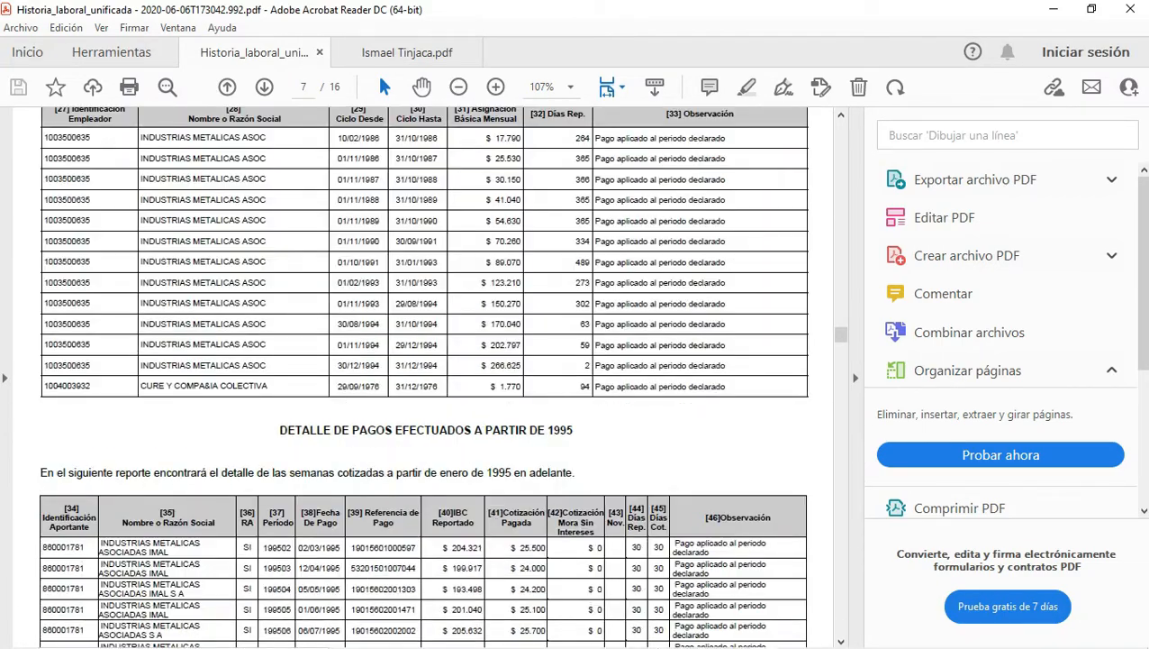
scroll(424, 377, "down", 20)
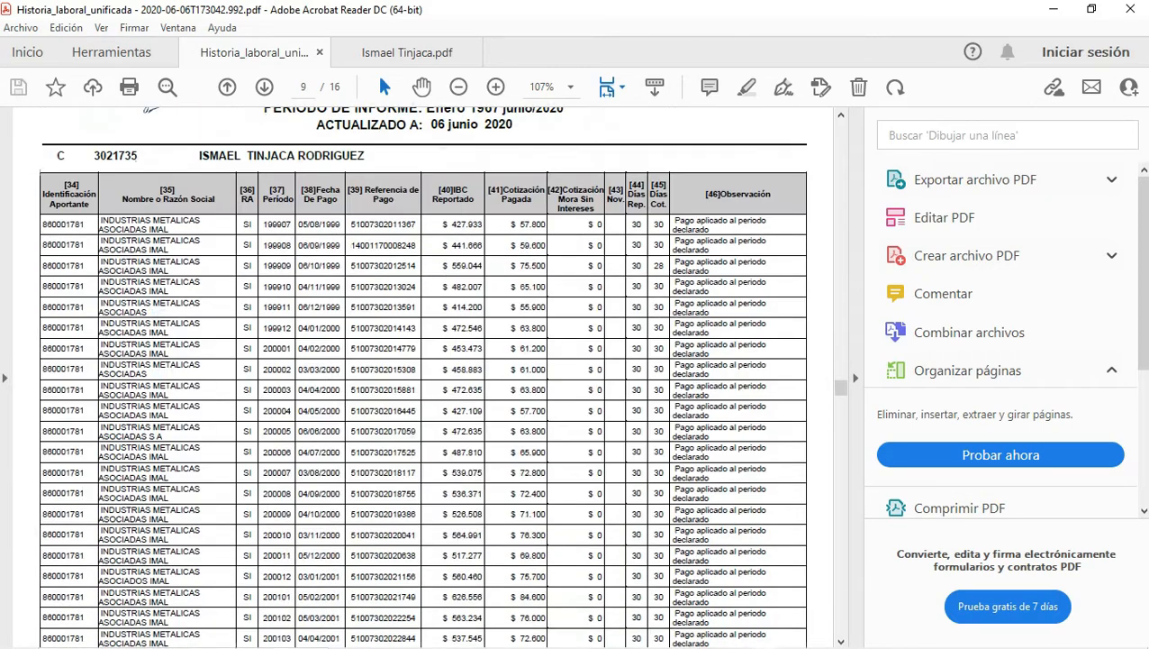
scroll(424, 376, "down", 20)
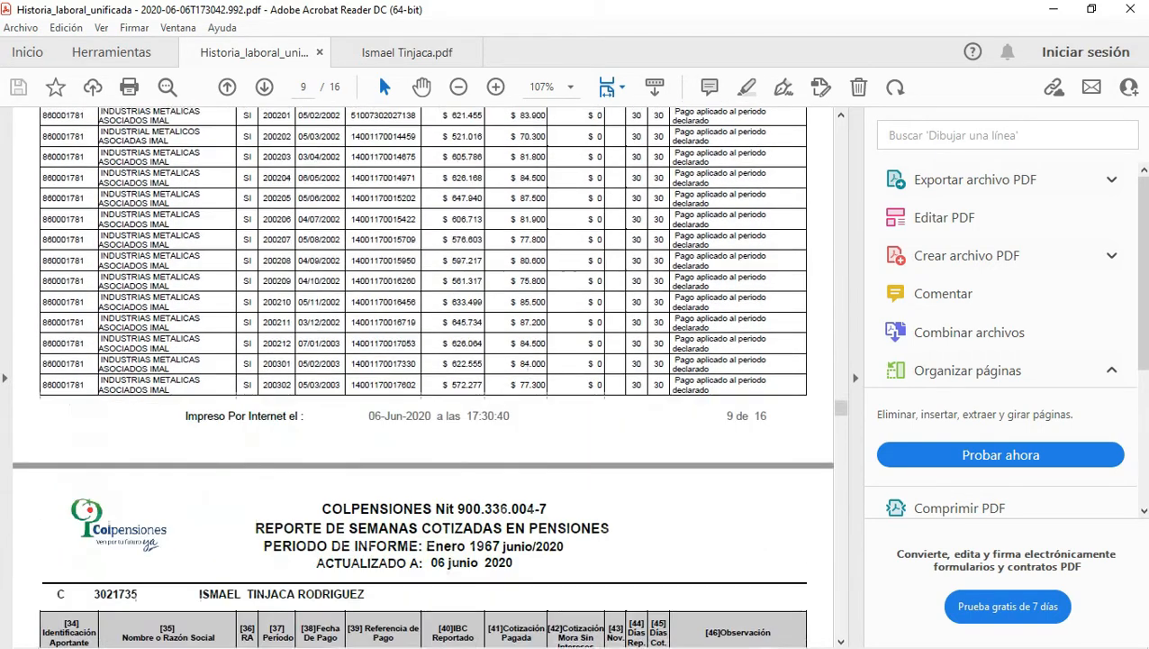
scroll(423, 376, "down", 3)
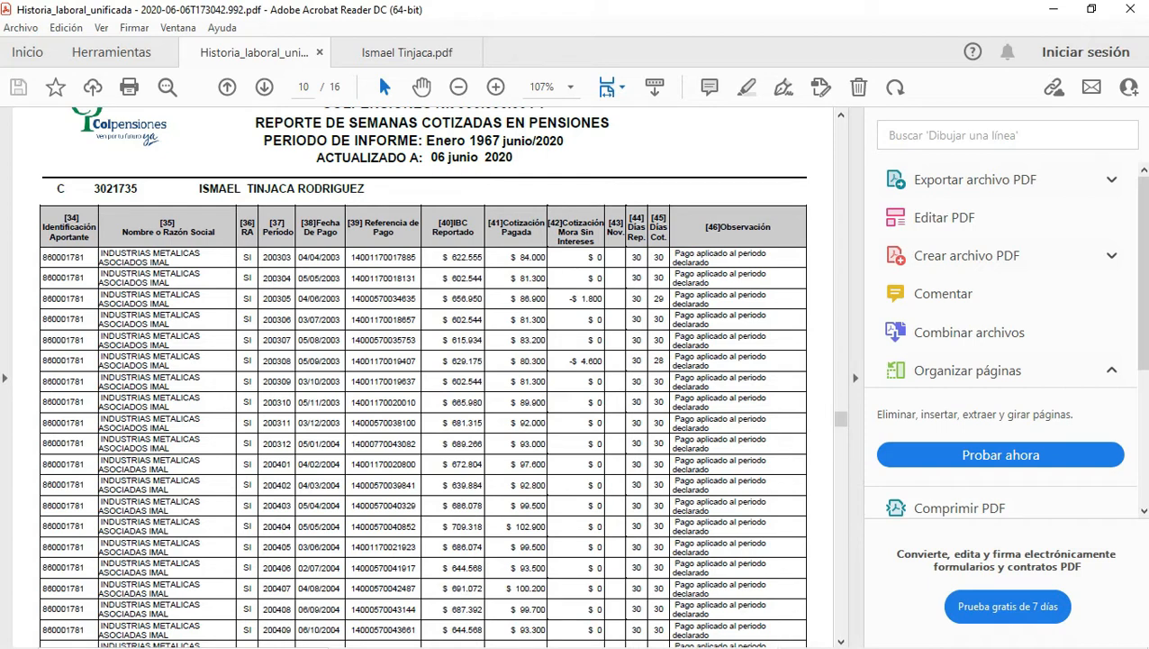
left_click_drag(632, 299, 658, 299)
left_click(659, 299)
Step: Mark the 29 contributed days and the -$ 1.800 late-payment amount for period 200305
mouse_move(653, 299)
left_mouse_down()
mouse_move(663, 299)
mouse_move(641, 298)
left_mouse_up()
left_click(662, 320)
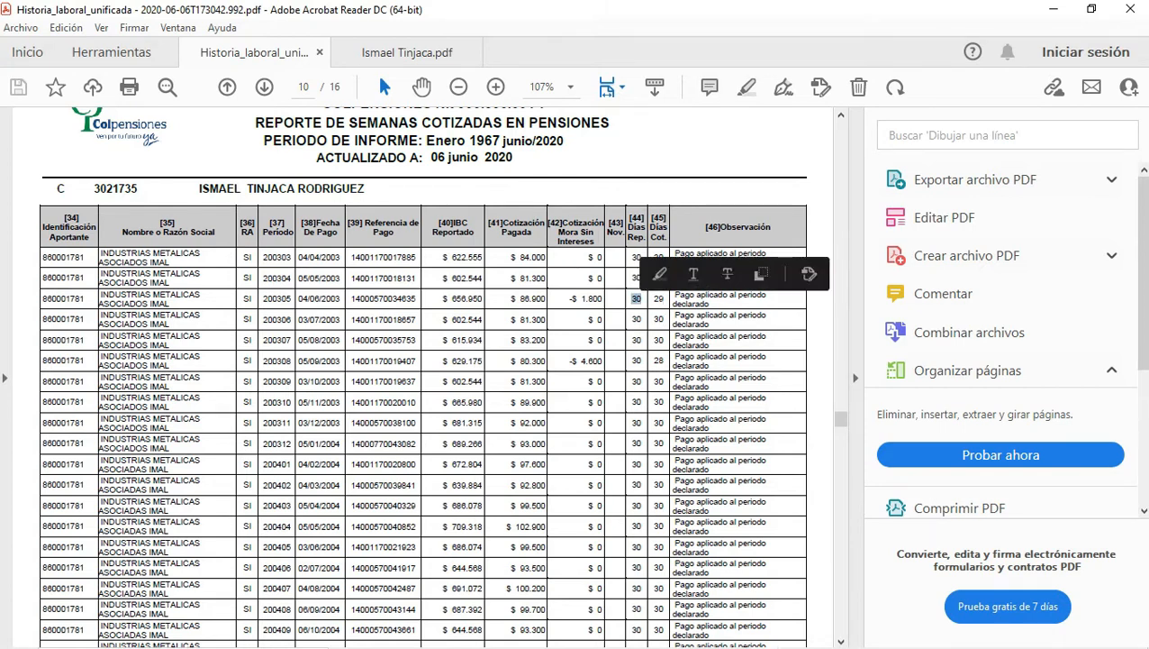
left_click_drag(567, 298, 602, 298)
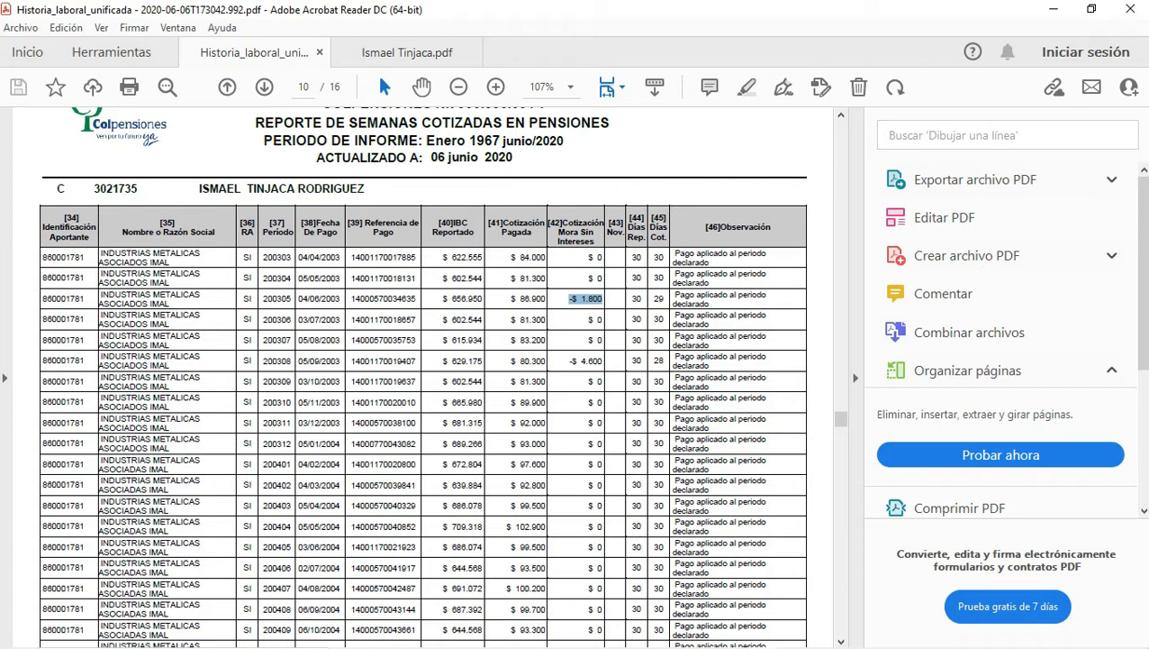
Step: Compare days contributed and notes for periods 200303 and 200305, then return to Excel
left_click_drag(653, 257, 664, 258)
left_click_drag(631, 258, 664, 258)
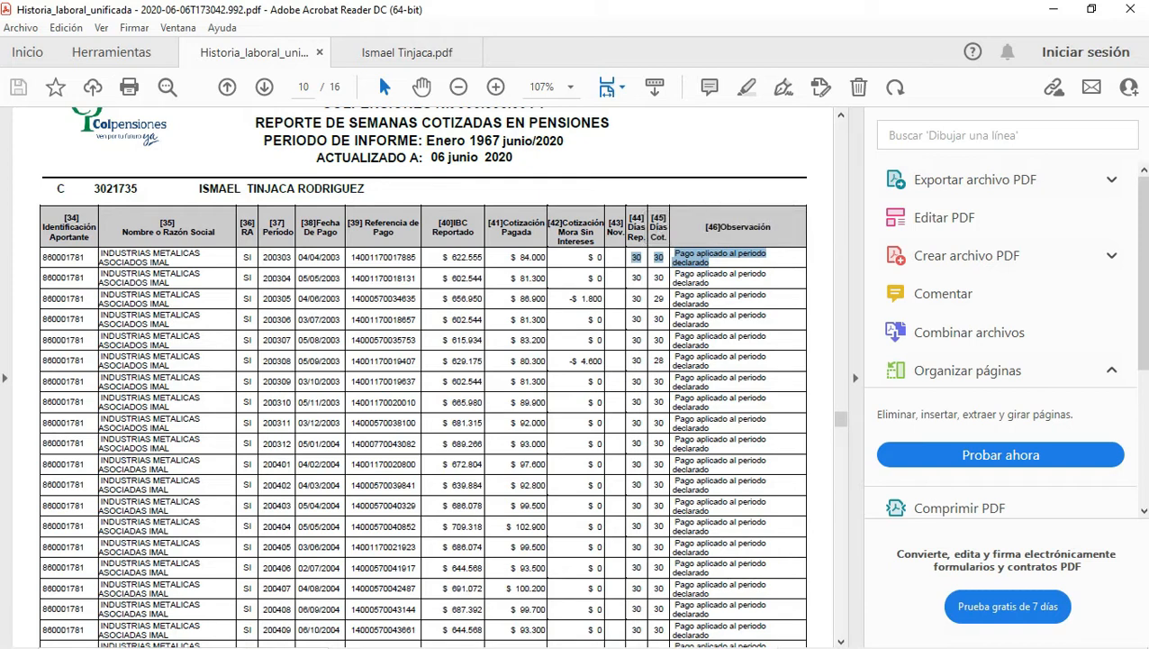
left_click_drag(632, 299, 663, 299)
left_click(664, 300)
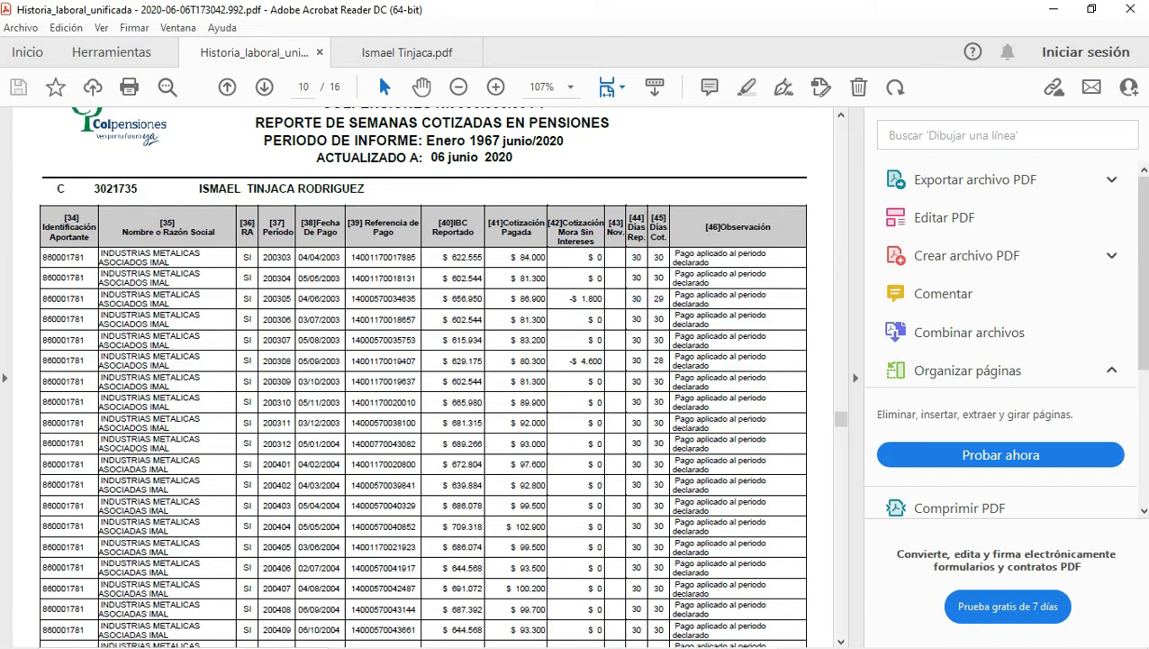
double_click(659, 299)
left_click(660, 299)
double_click(659, 299)
left_click(663, 319)
mouse_move(765, 646)
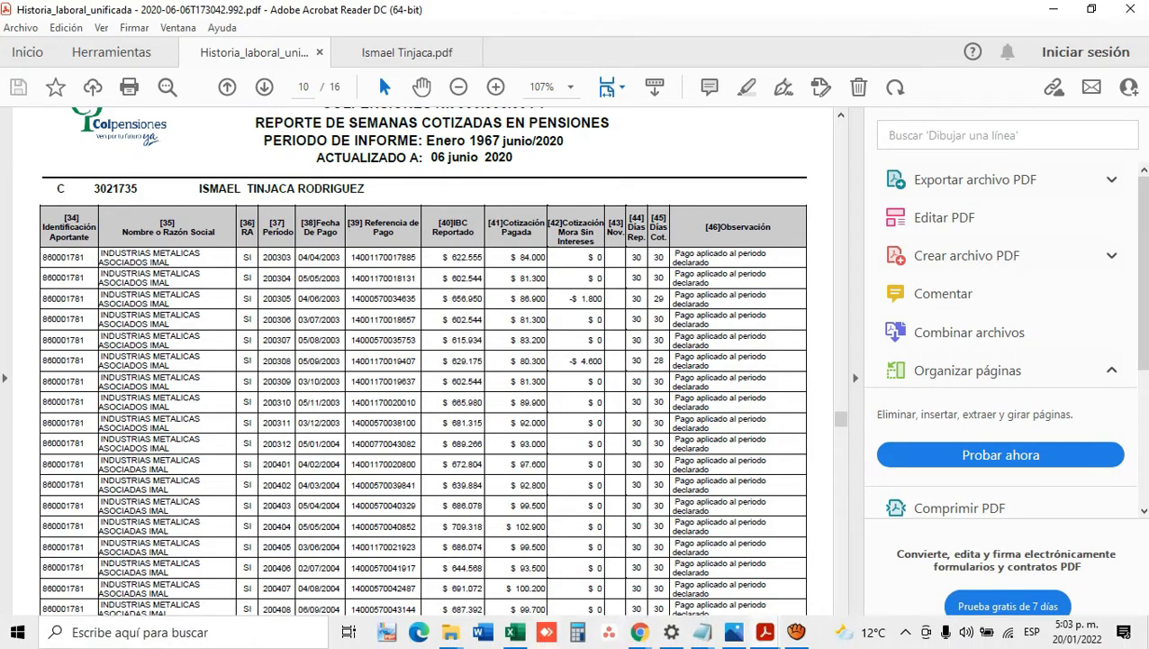
left_click(514, 632)
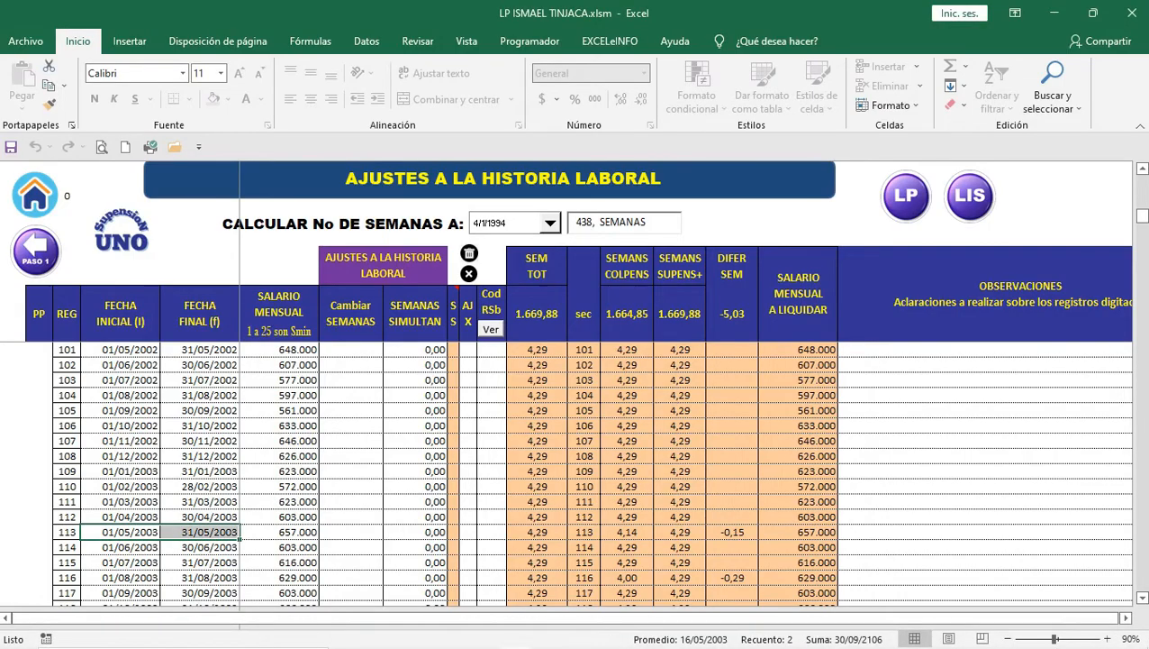
left_click(468, 533)
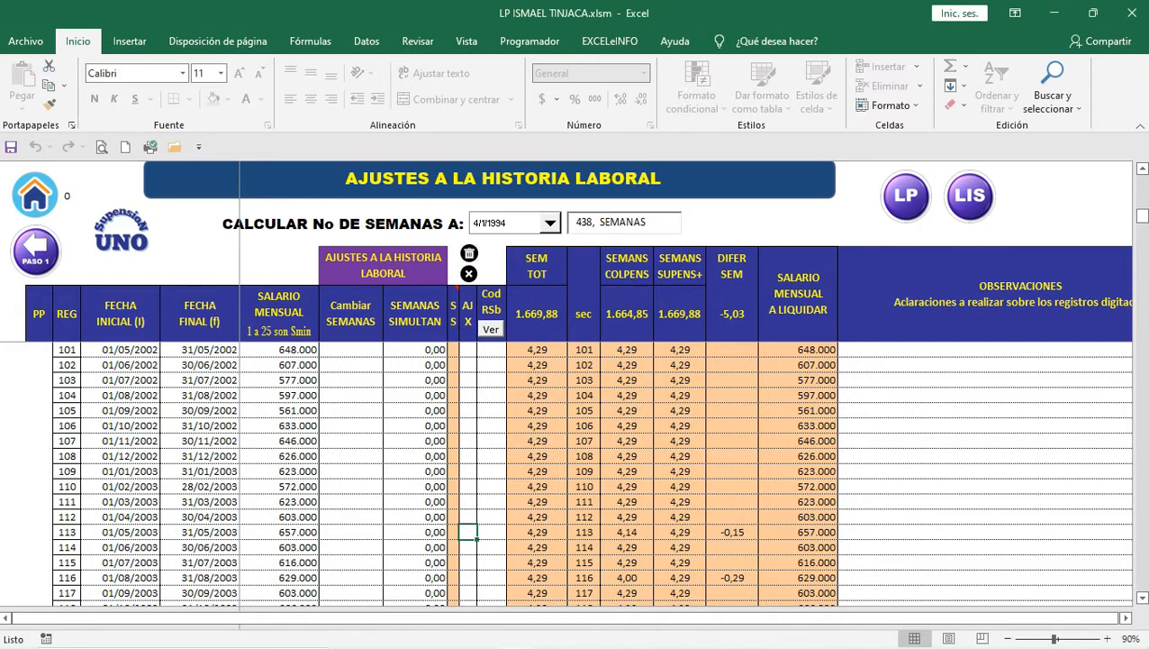
type("X")
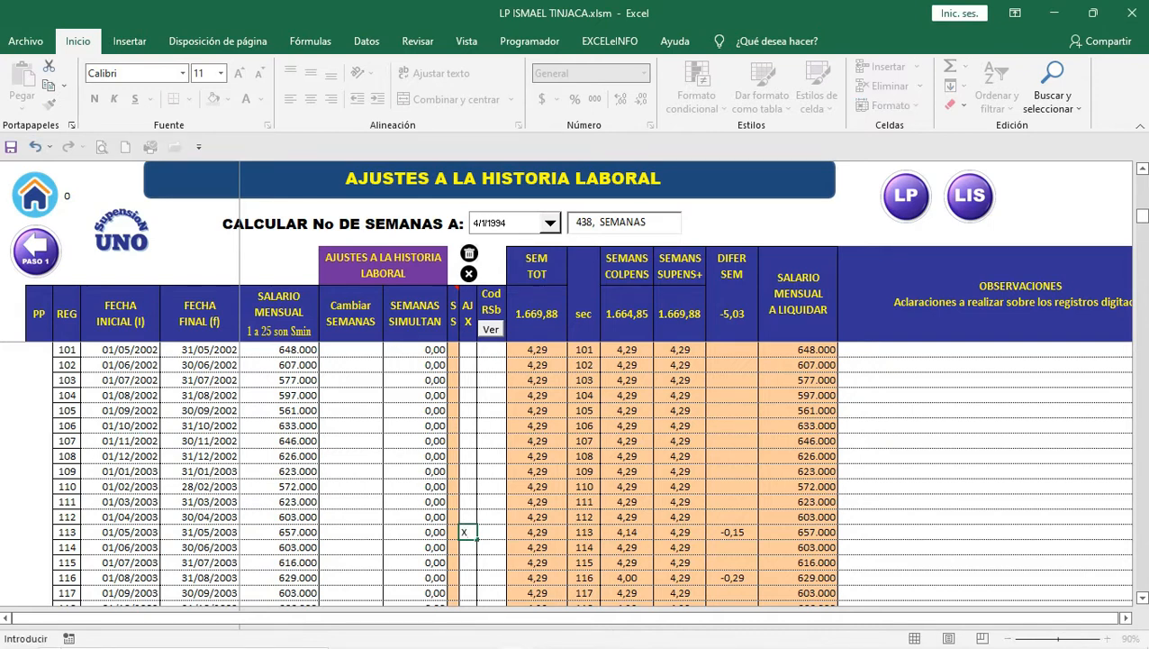
key("Return")
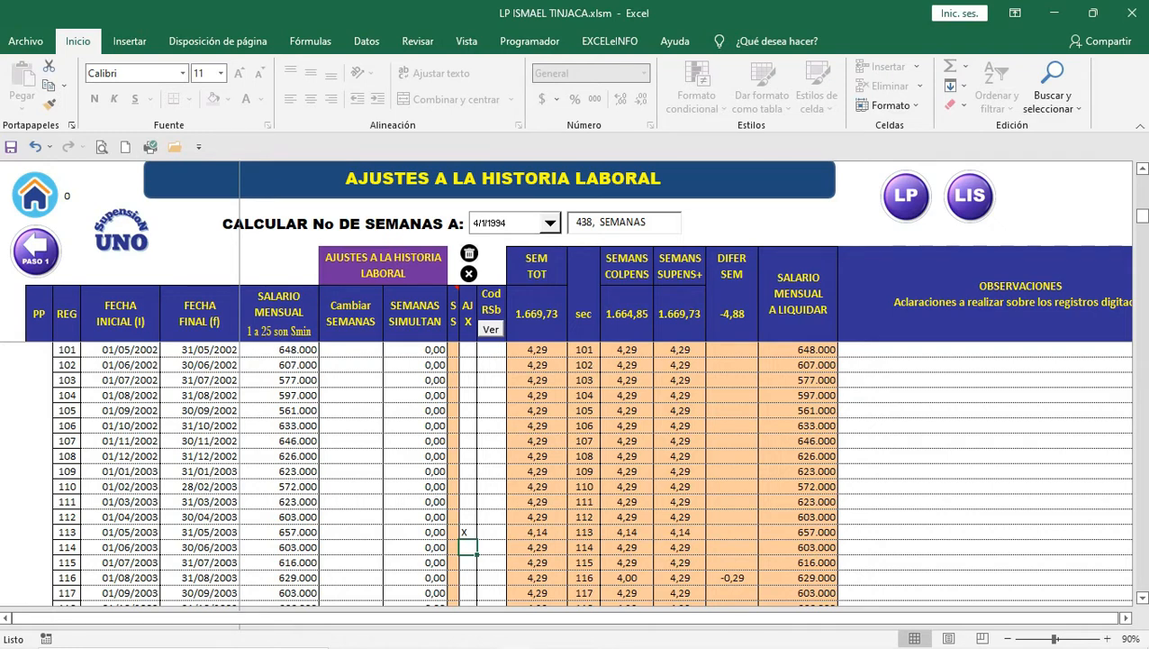
left_click(469, 532)
key("Delete")
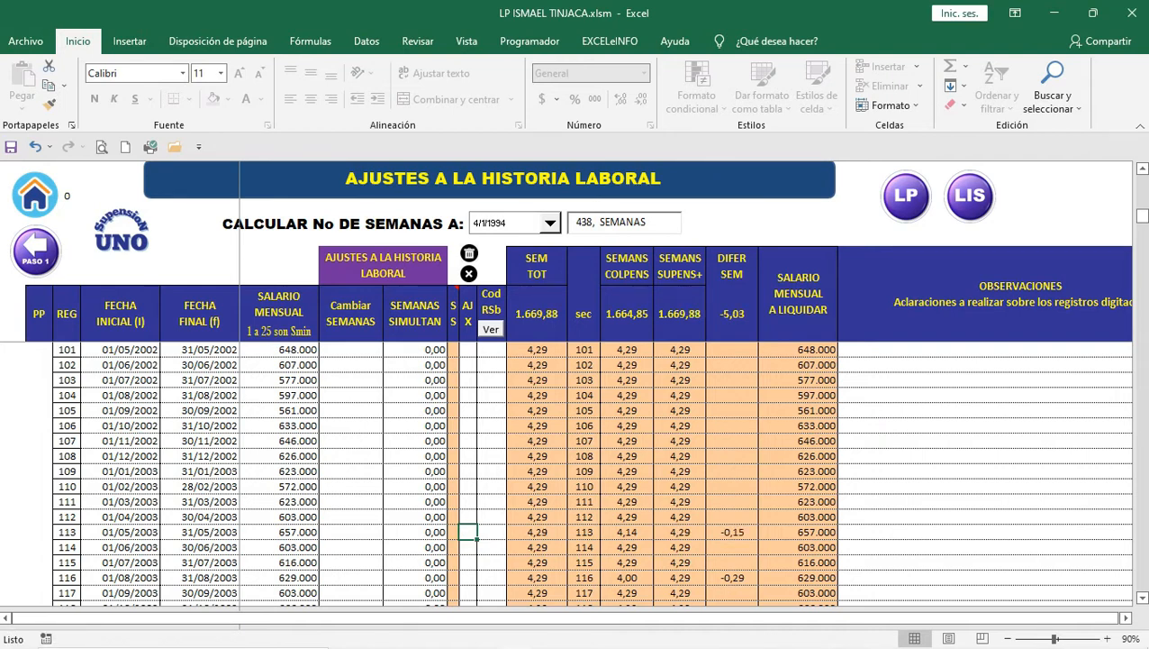
Step: Scroll through the adjusted records and select the SEMANS COLPENS total of 1.664,85 weeks
scroll(576, 468, "down", 1)
scroll(576, 468, "down", 7)
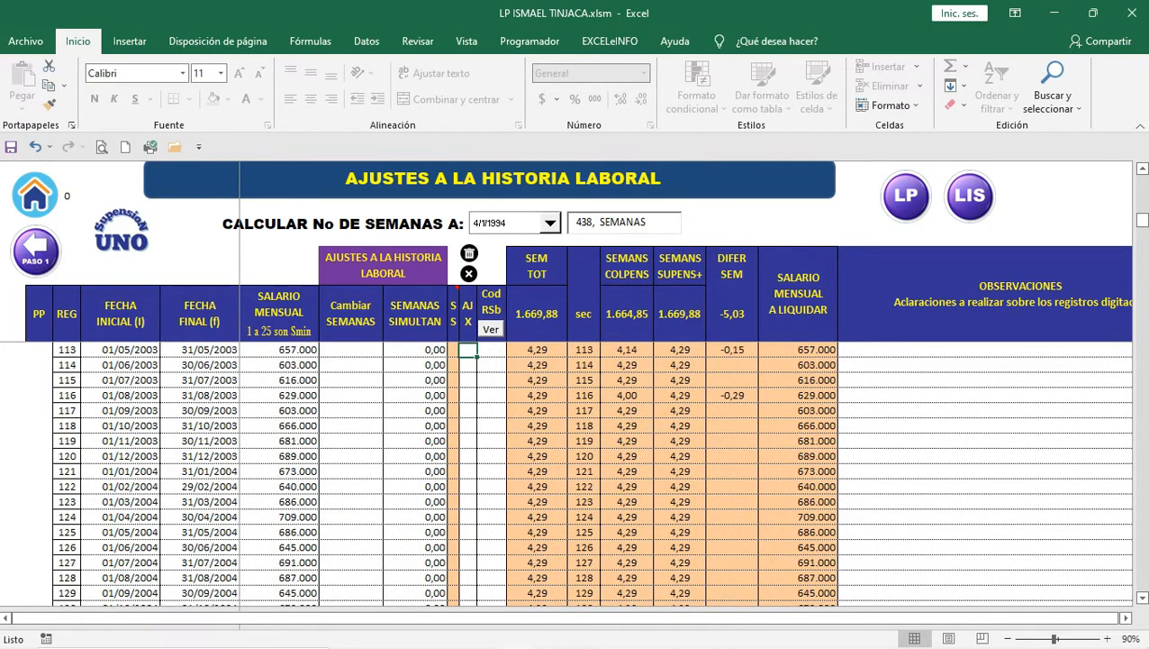
scroll(577, 468, "down", 4)
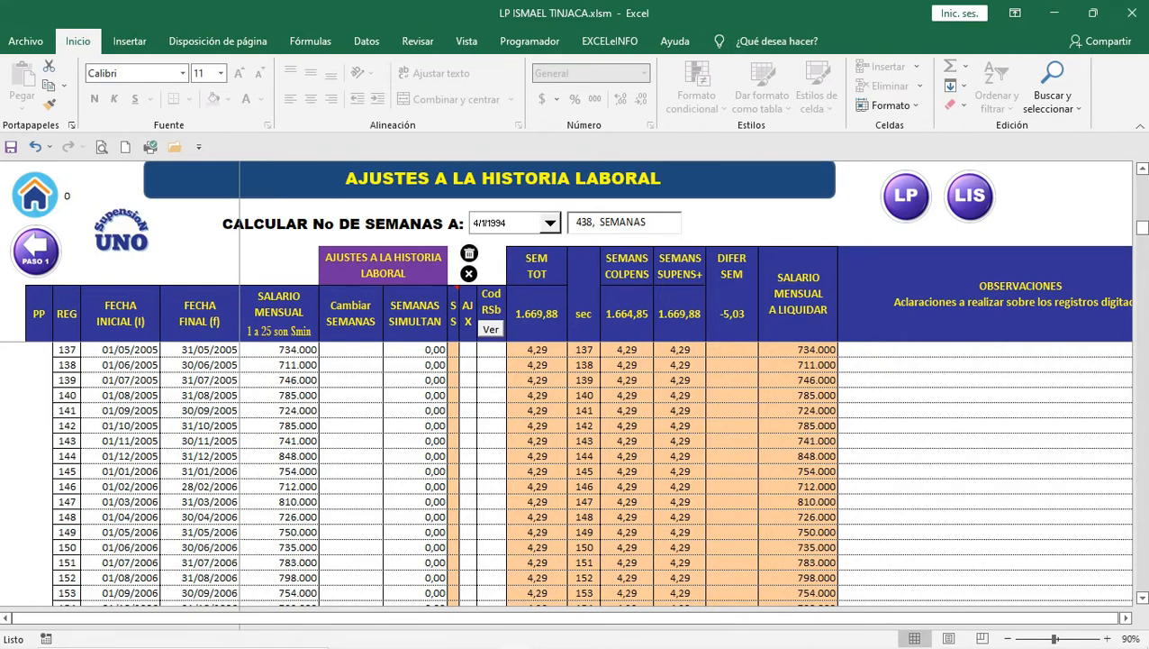
scroll(577, 469, "up", 5)
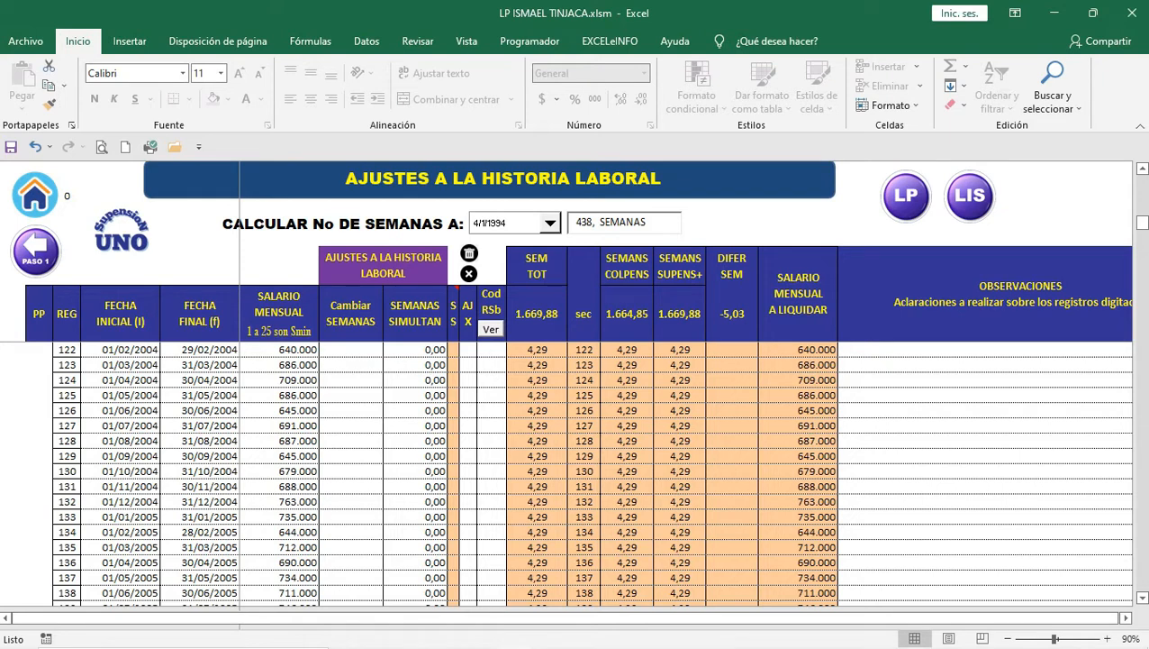
left_click(627, 314)
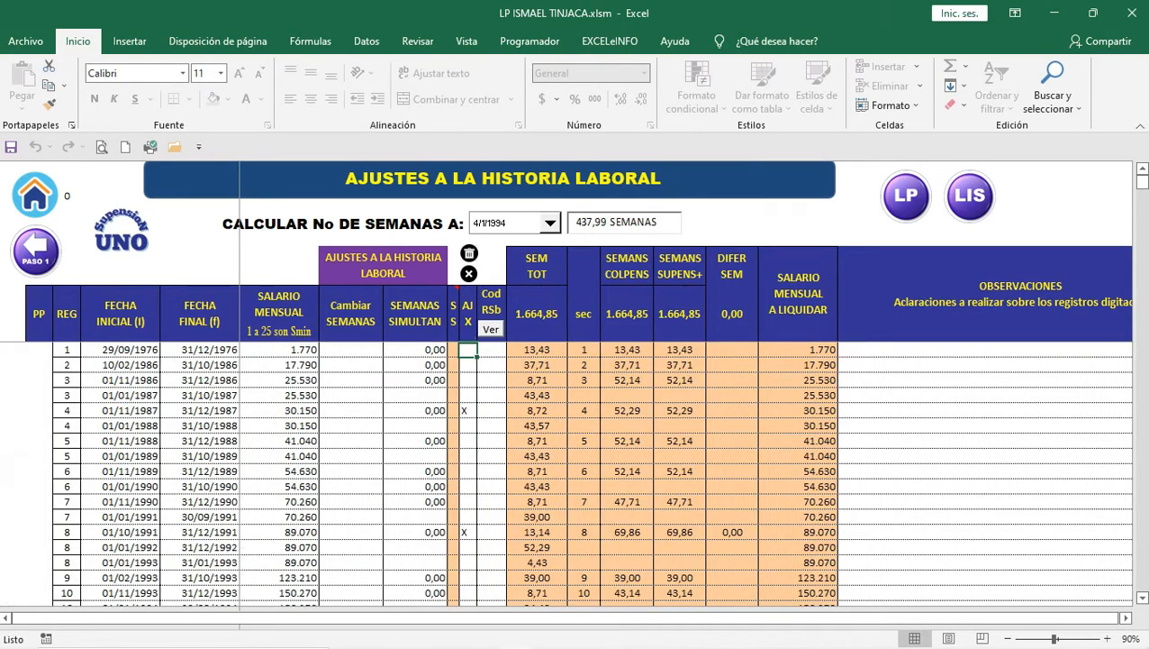
Step: Select the Colpensiones weeks total and run the weeks adjustment on the work history
left_click(626, 314)
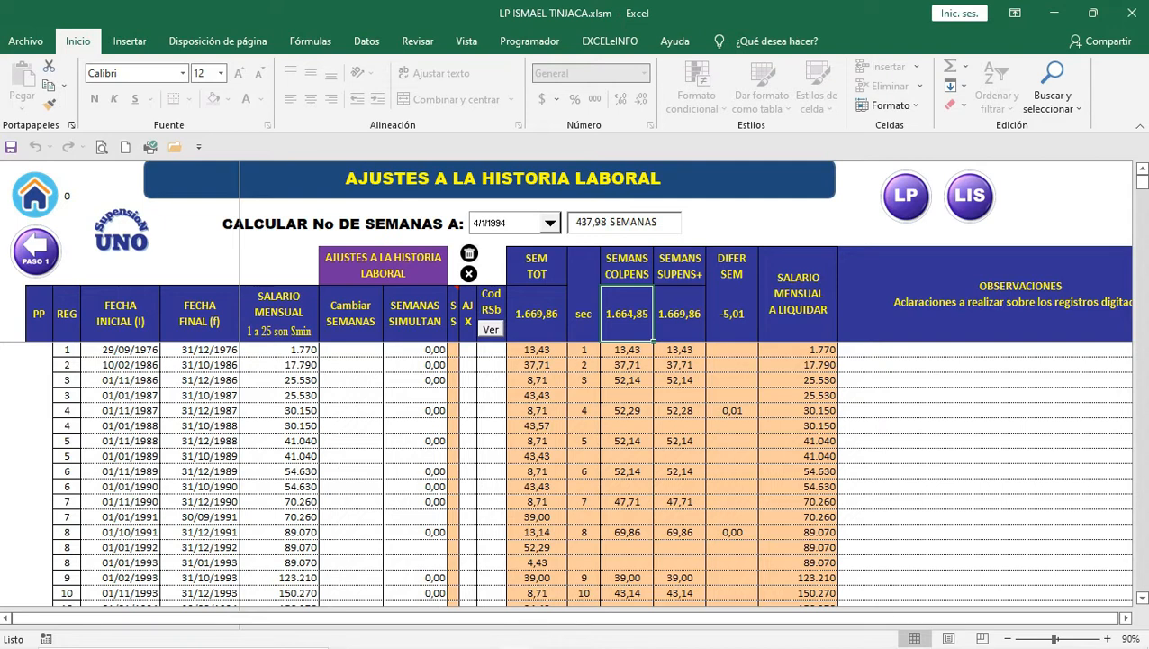
left_click(468, 273)
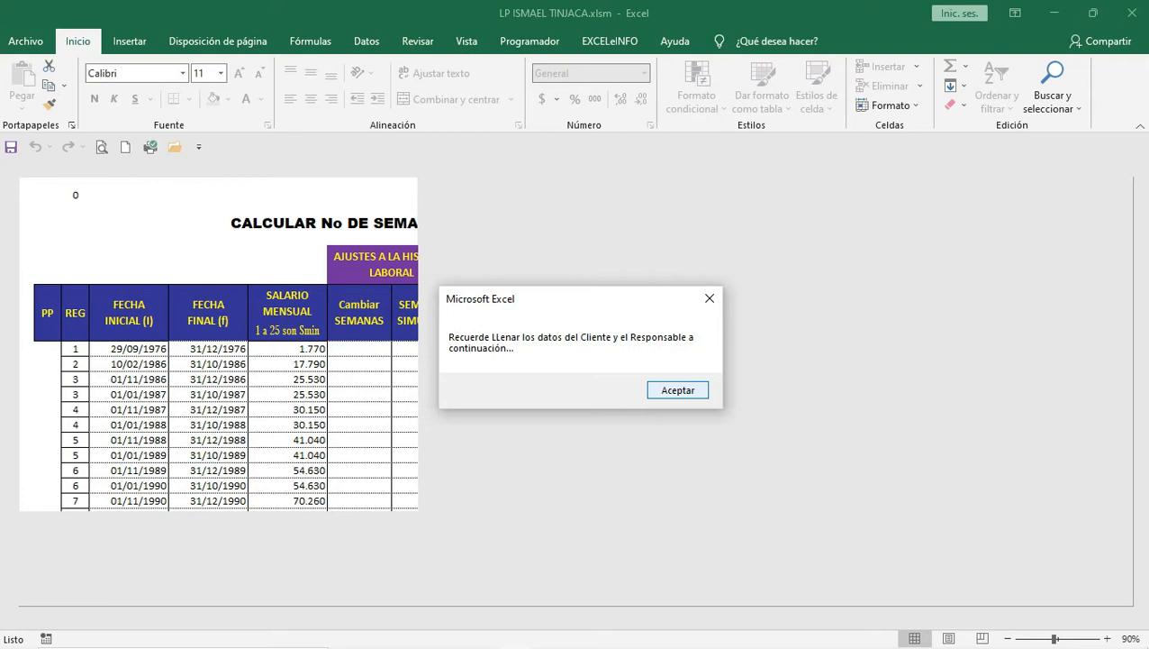
Step: Open the liquidation form and paste in the affiliate's full name copied from the PDF
key("Return")
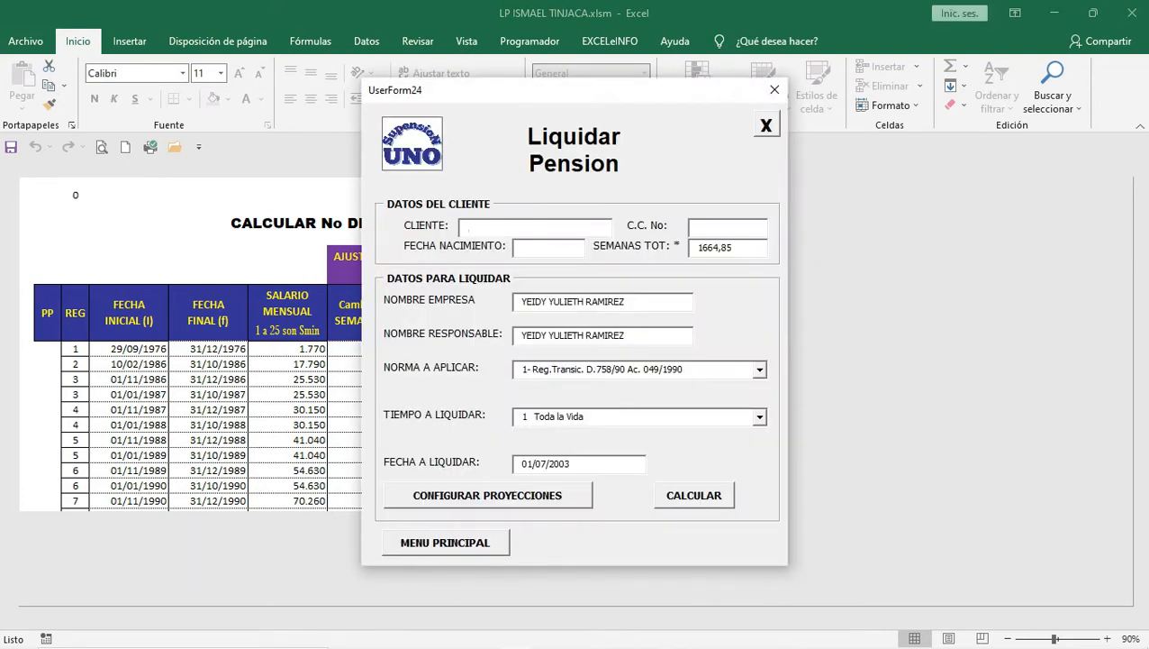
mouse_move(701, 646)
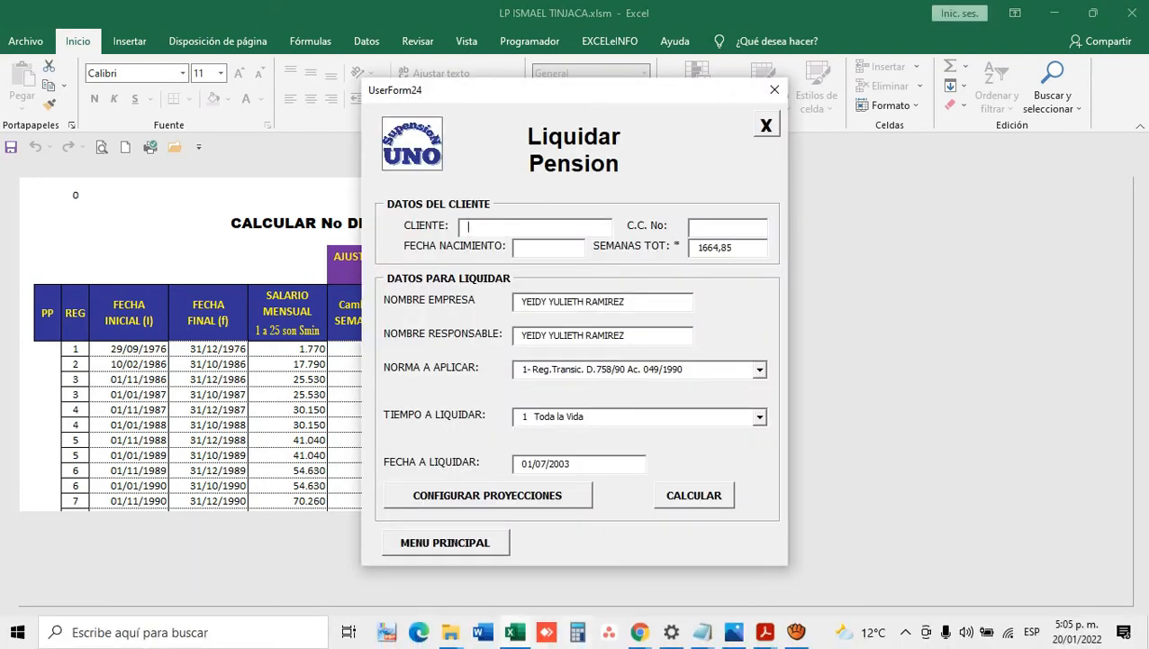
mouse_move(765, 631)
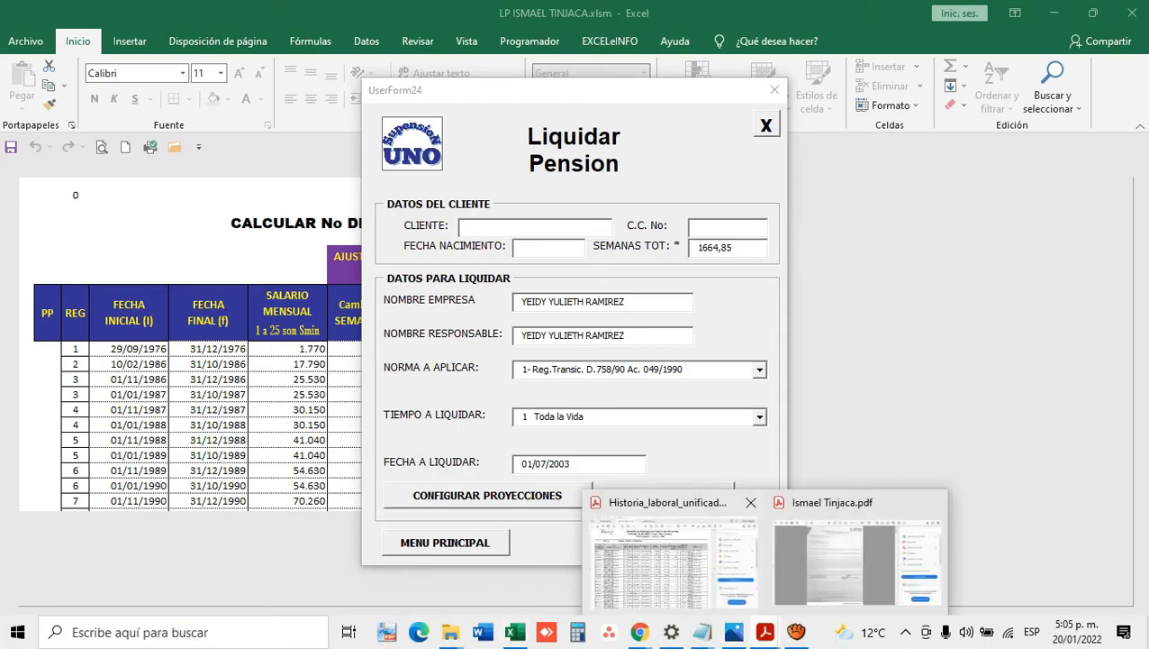
left_click(671, 563)
left_click_drag(841, 419, 841, 129)
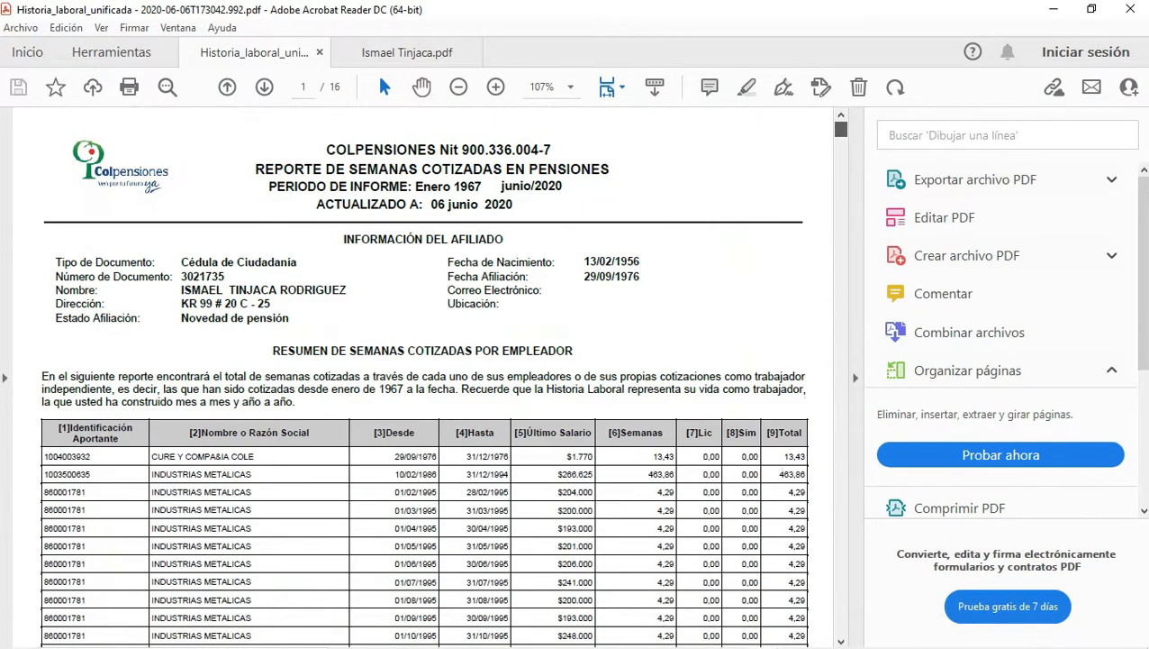
left_click_drag(180, 290, 347, 290)
key("ctrl+c")
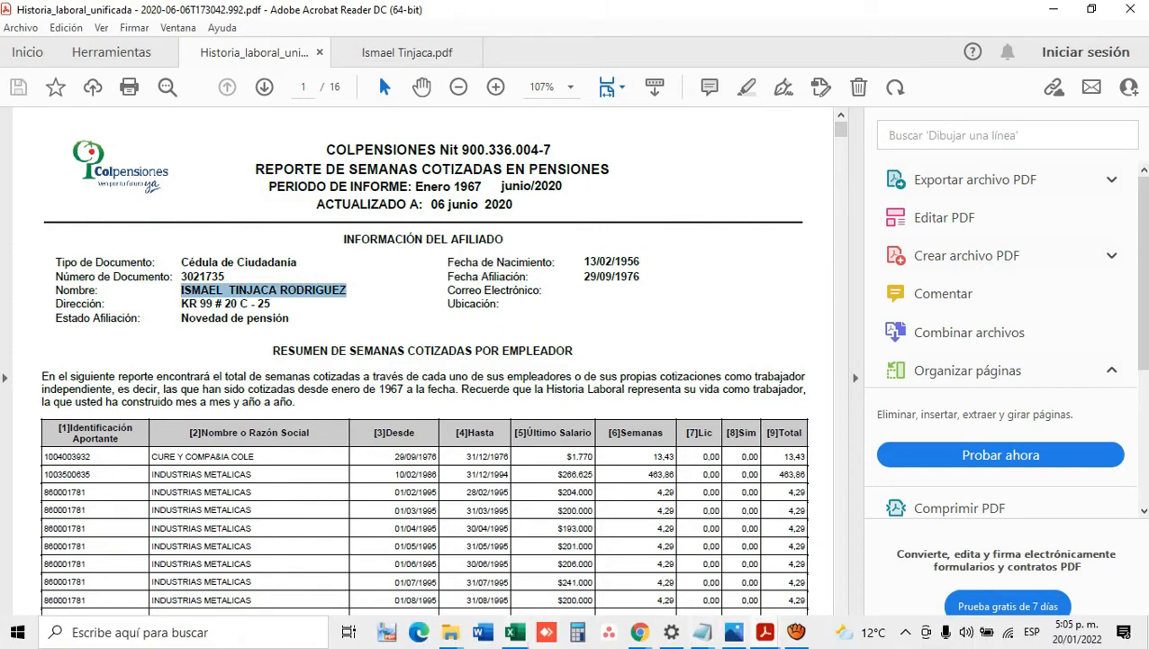
left_click(514, 632)
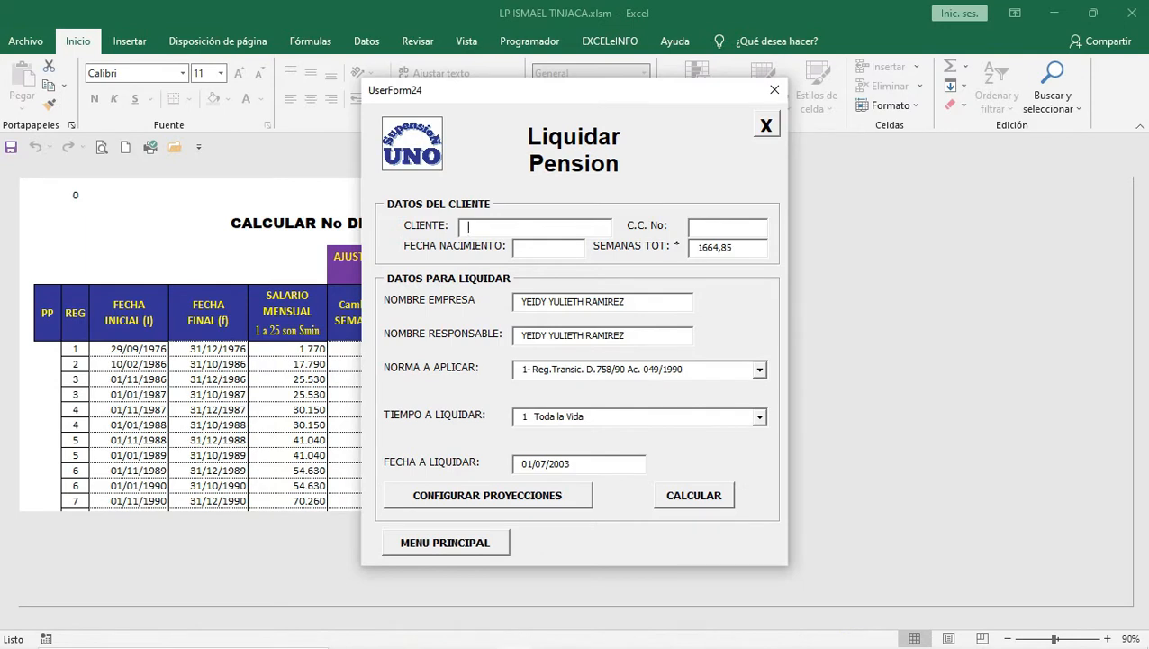
key("ctrl+v")
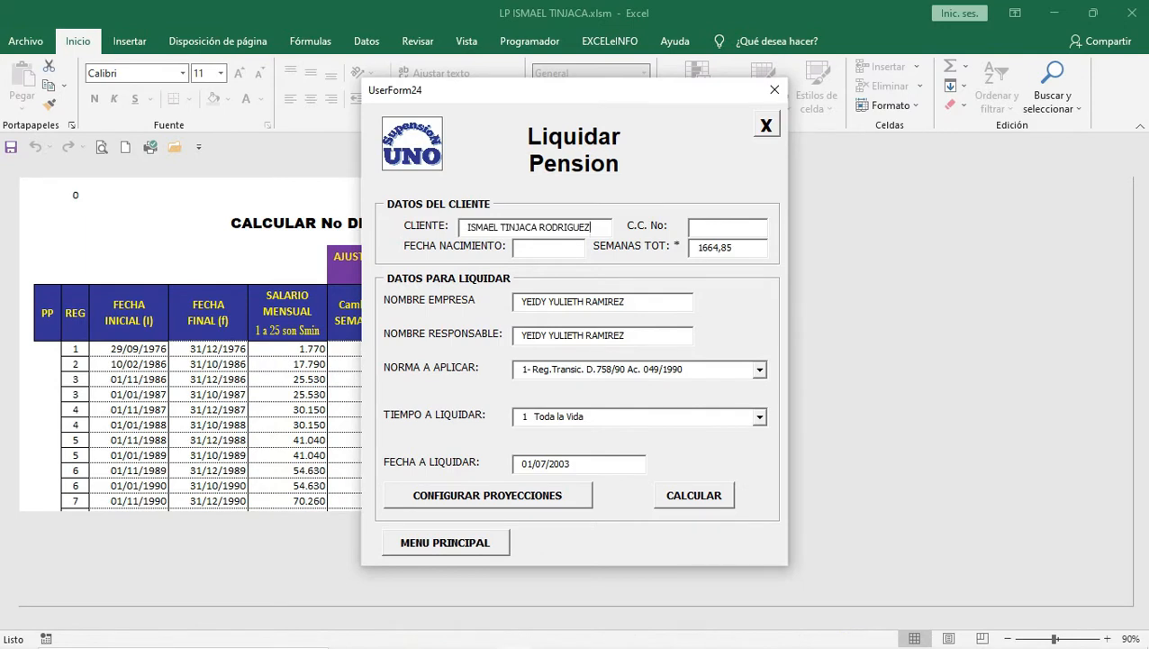
Step: Copy the affiliate's document number from the PDF into the identity number field
left_click(698, 227)
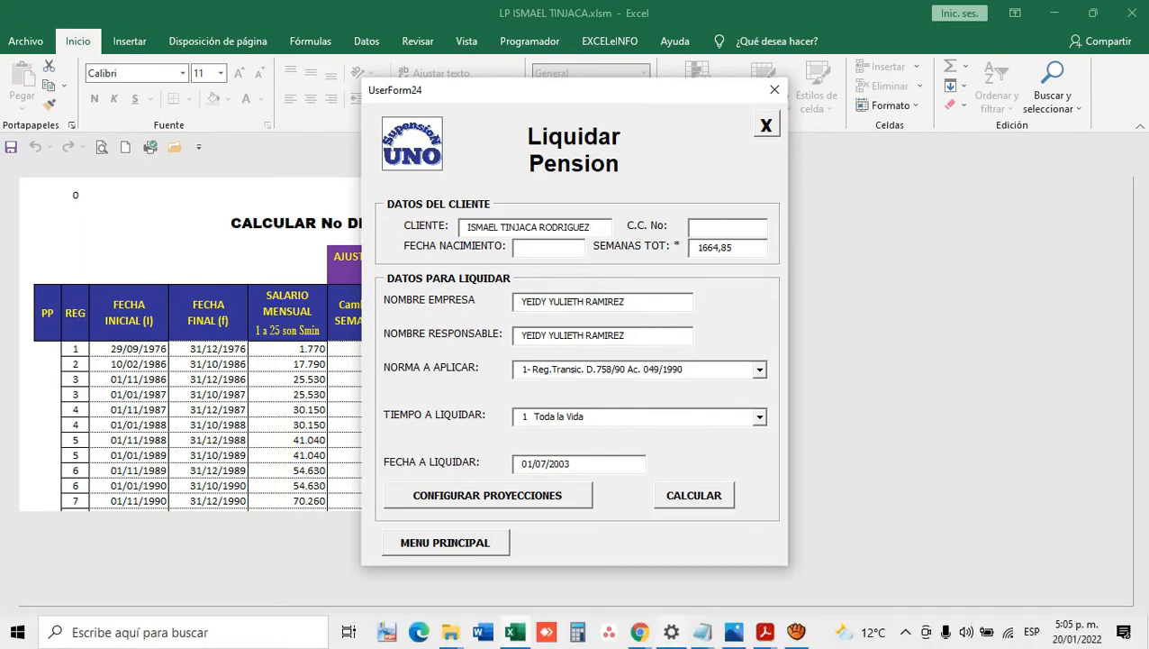
left_click(765, 631)
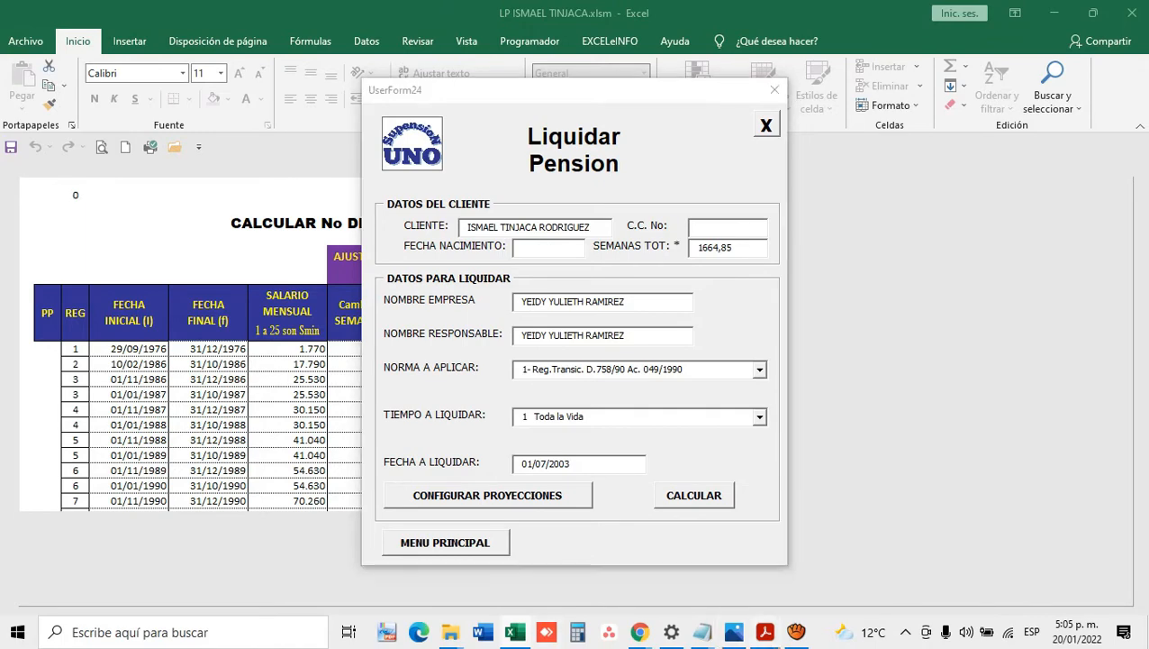
left_click(673, 559)
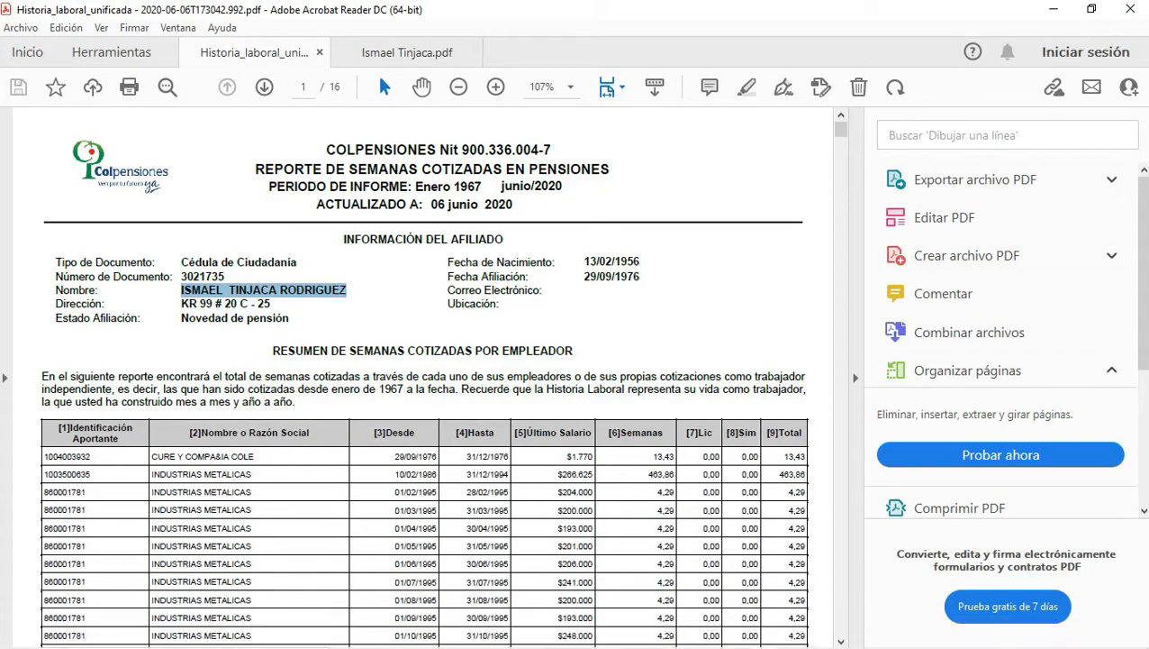
double_click(202, 276)
key("ctrl+c")
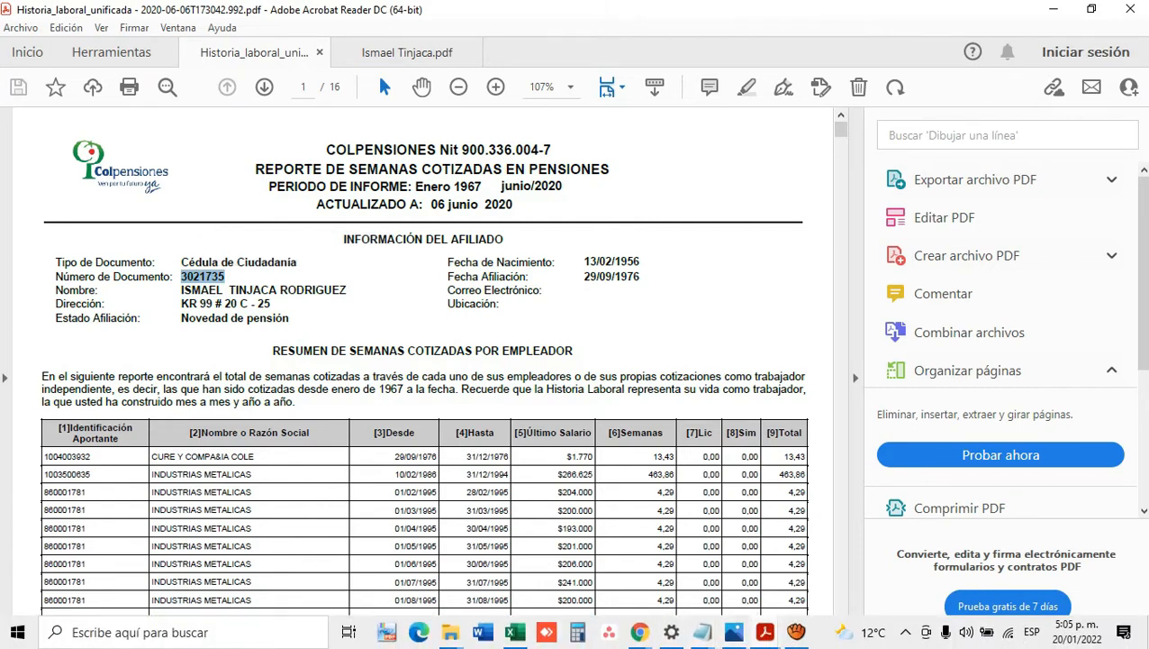
key("alt+Tab")
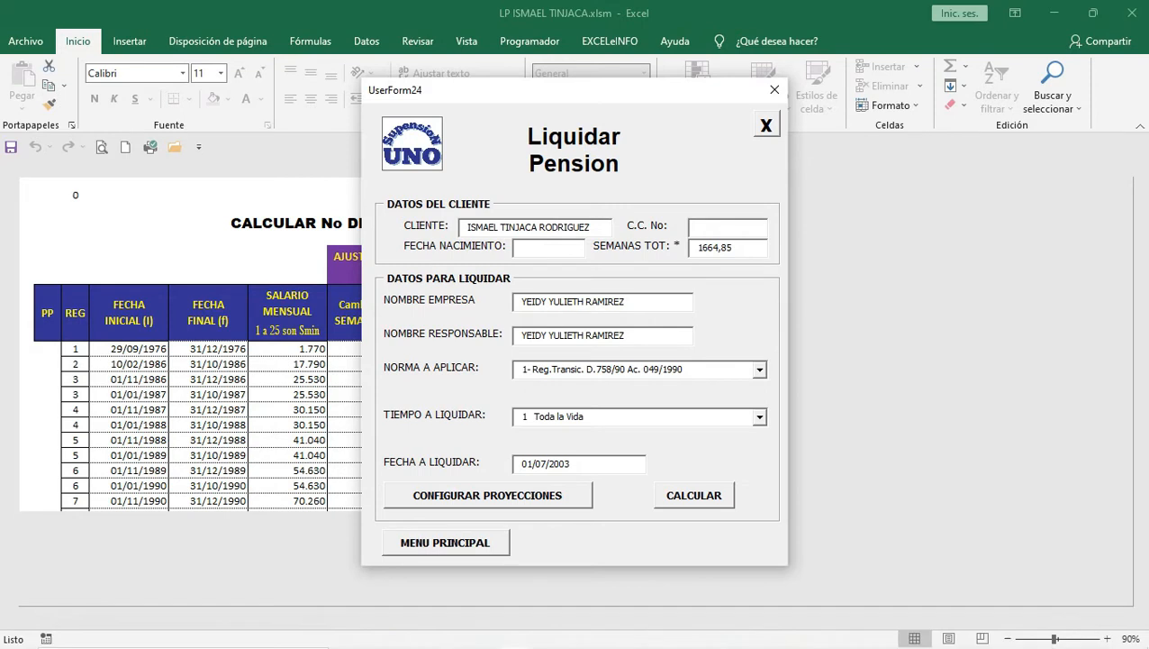
key("ctrl+v")
left_click(549, 248)
mouse_move(765, 645)
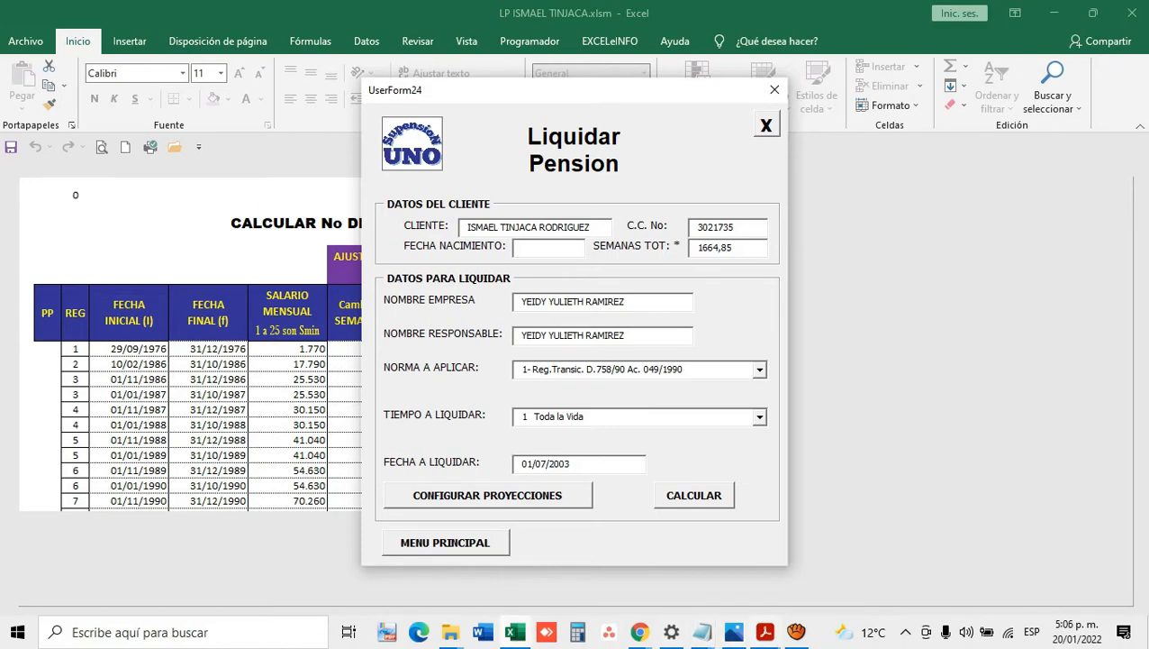
left_click(765, 632)
left_click(675, 559)
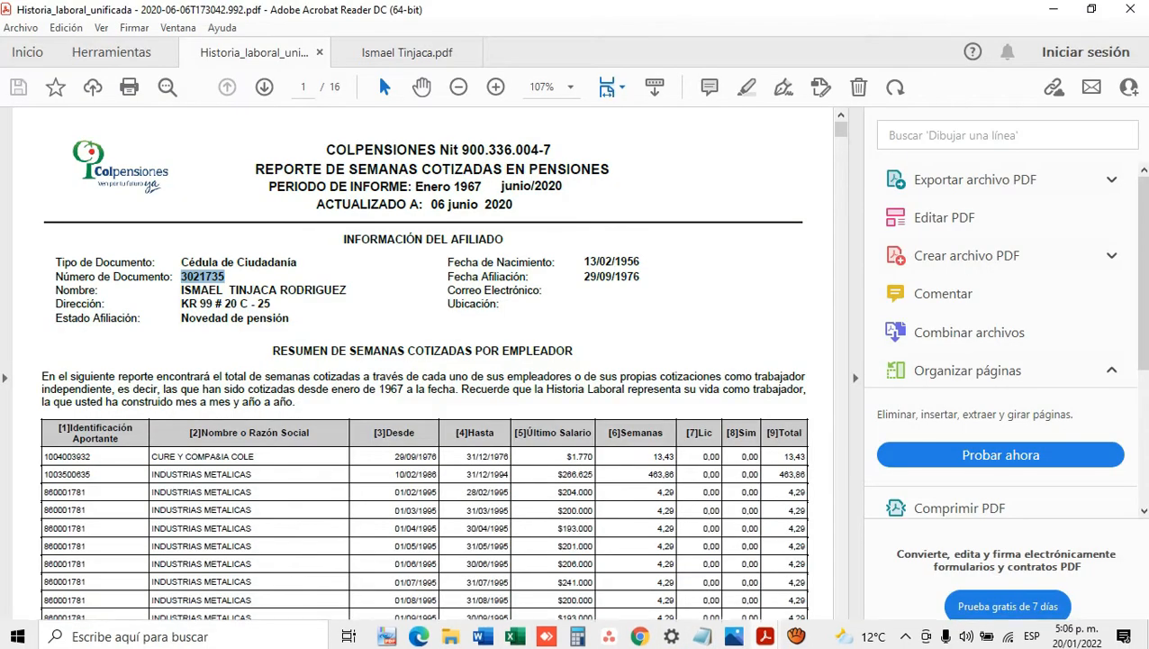
double_click(606, 263)
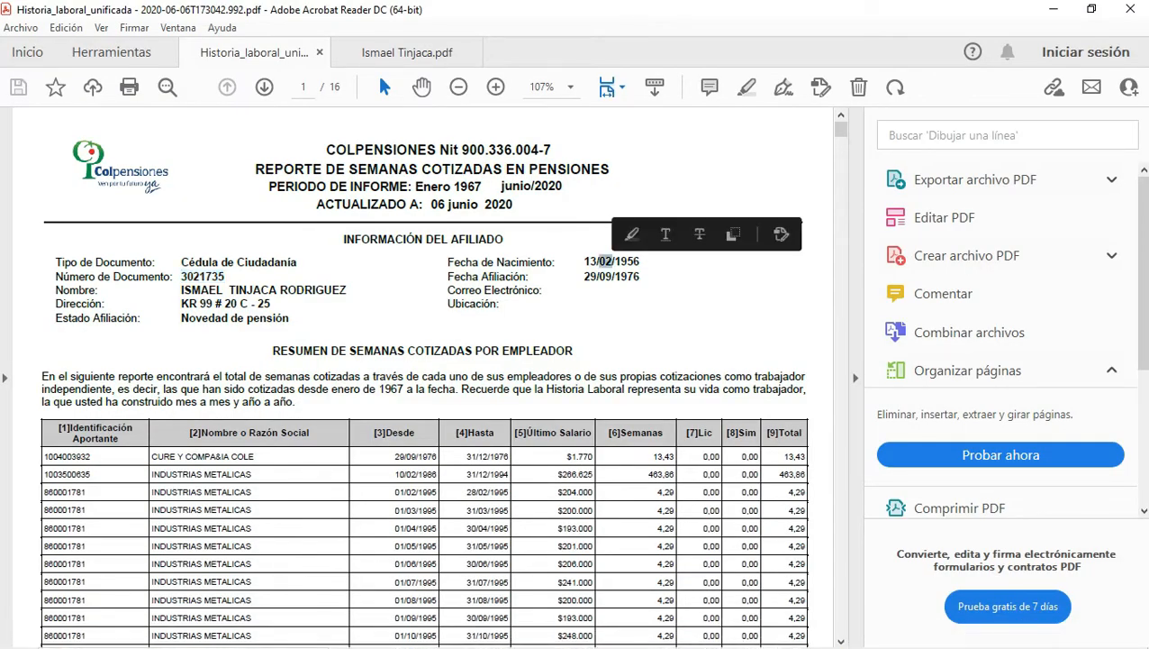
left_click_drag(584, 262, 640, 262)
key("ctrl+c")
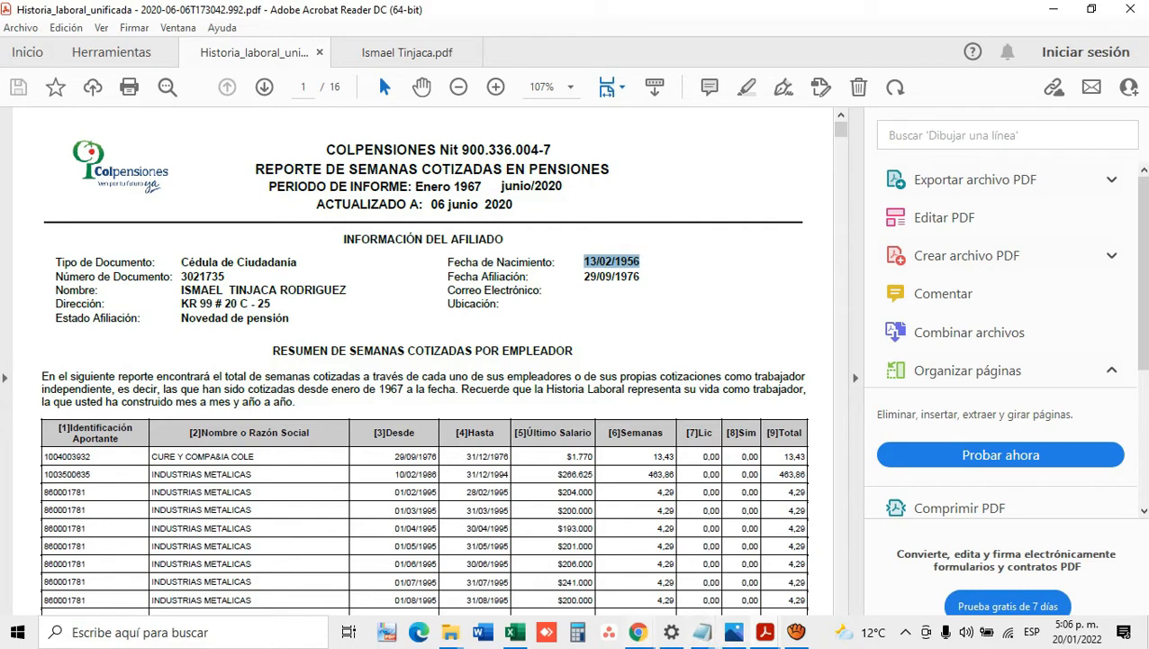
key("alt+Tab")
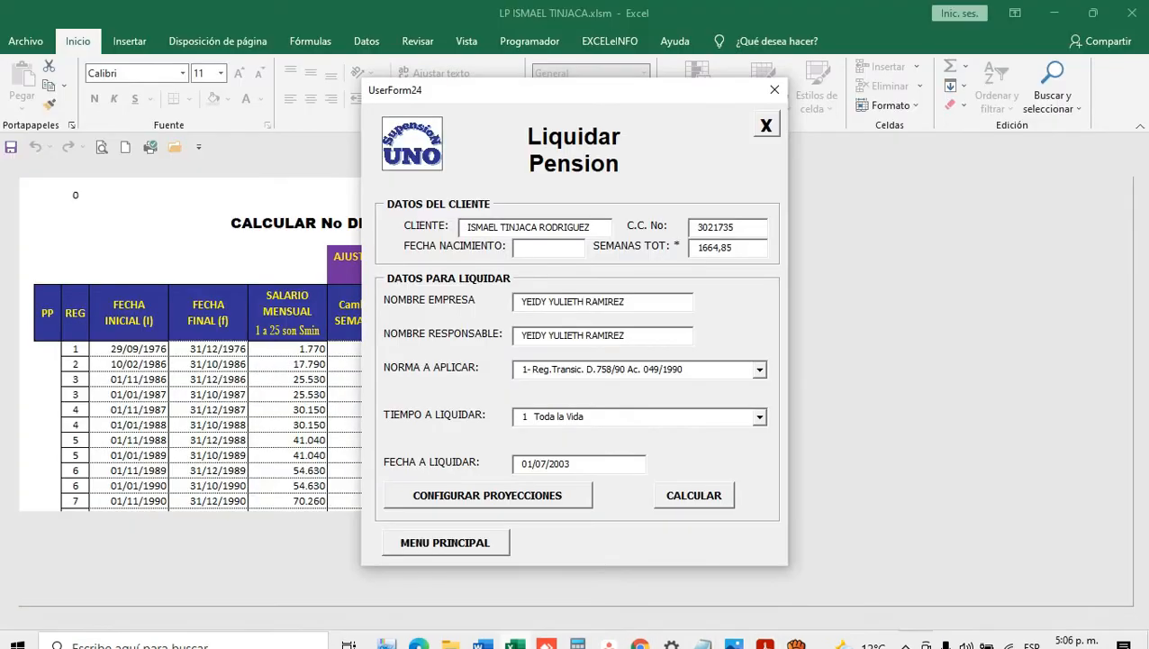
key("ctrl+v")
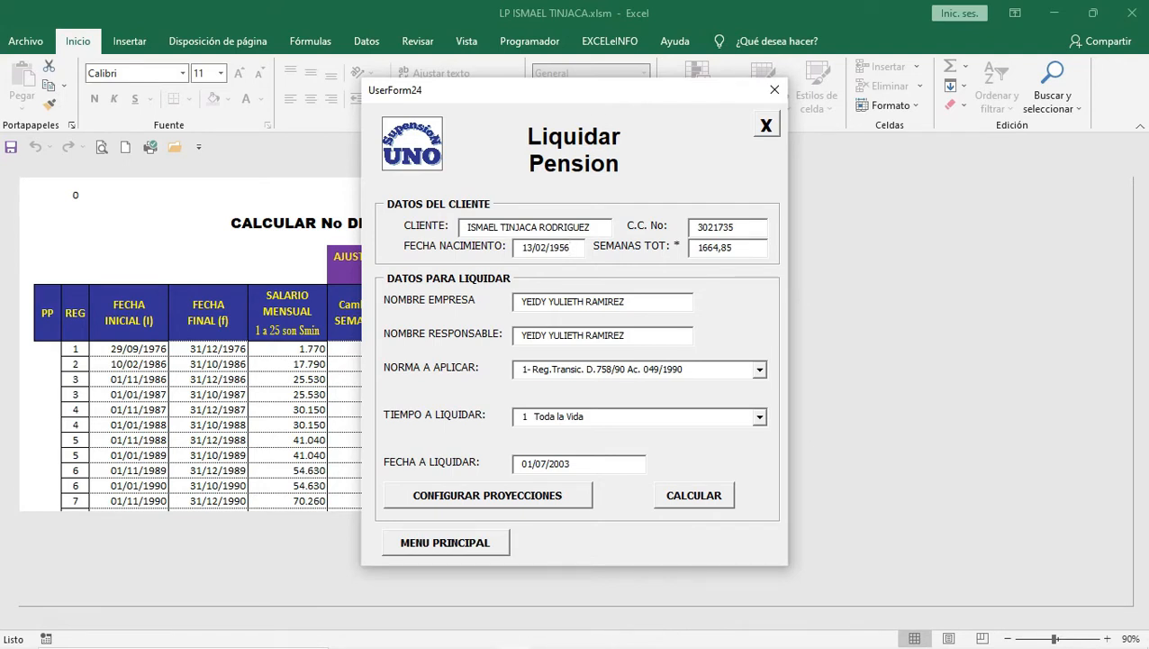
left_click(625, 302)
Step: Replace the company name with SUPENSION PLUS and enter the new responsible person's full name
key("BackSpace")
key("BackSpace")
key("BackSpace")
key("BackSpace")
key("BackSpace")
key("BackSpace")
key("BackSpace")
key("BackSpace")
key("BackSpace")
key("BackSpace")
key("BackSpace")
key("BackSpace")
key("BackSpace")
key("BackSpace")
key("BackSpace")
key("BackSpace")
key("BackSpace")
key("BackSpace")
key("BackSpace")
key("BackSpace")
key("BackSpace")
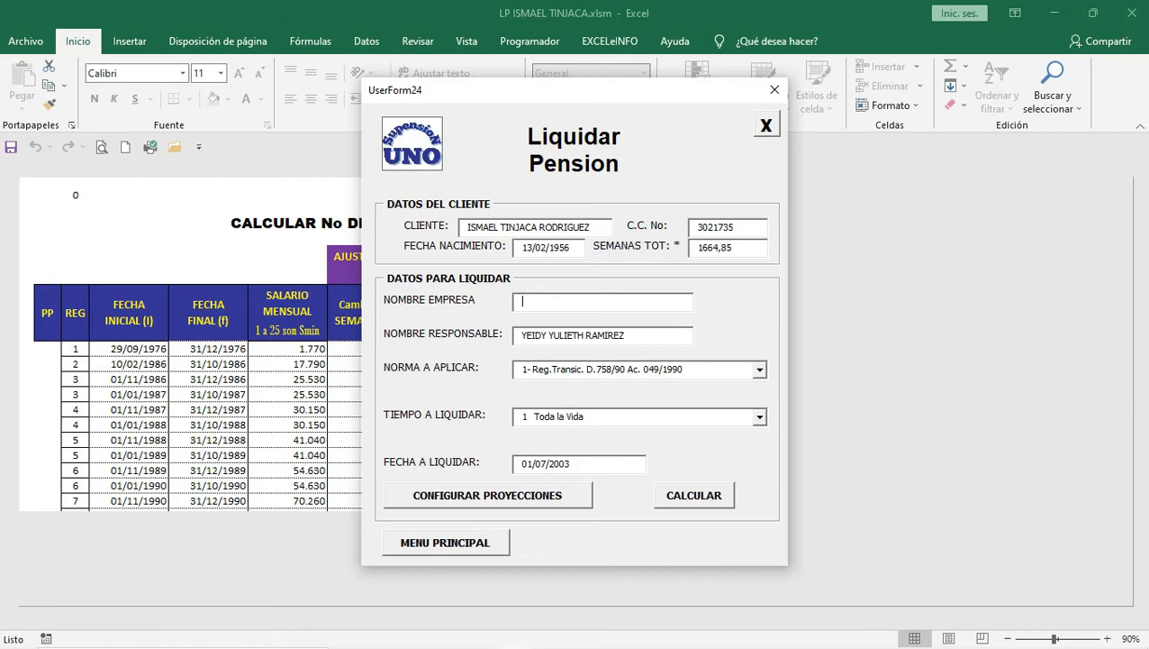
type("SUPENSION PLUS")
key("BackSpace")
key("BackSpace")
key("BackSpace")
key("BackSpace")
key("BackSpace")
key("BackSpace")
key("BackSpace")
key("BackSpace")
key("BackSpace")
key("BackSpace")
key("BackSpace")
key("BackSpace")
key("BackSpace")
key("BackSpace")
key("BackSpace")
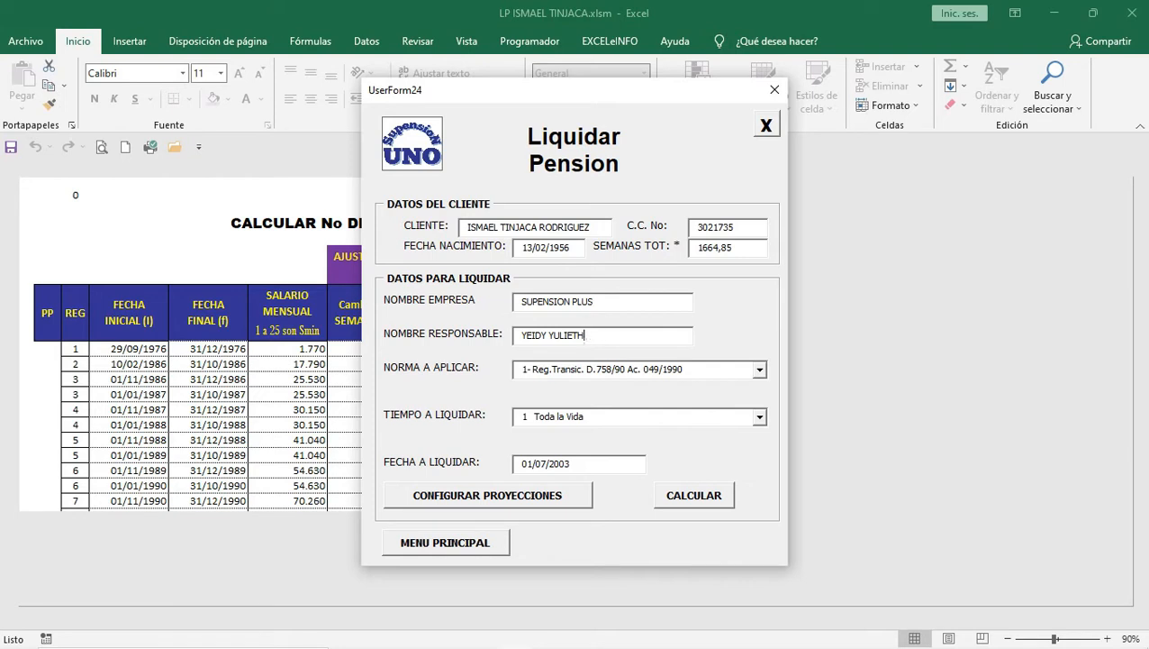
key("BackSpace")
key("BackSpace")
key("BackSpace")
key("BackSpace")
key("BackSpace")
key("BackSpace")
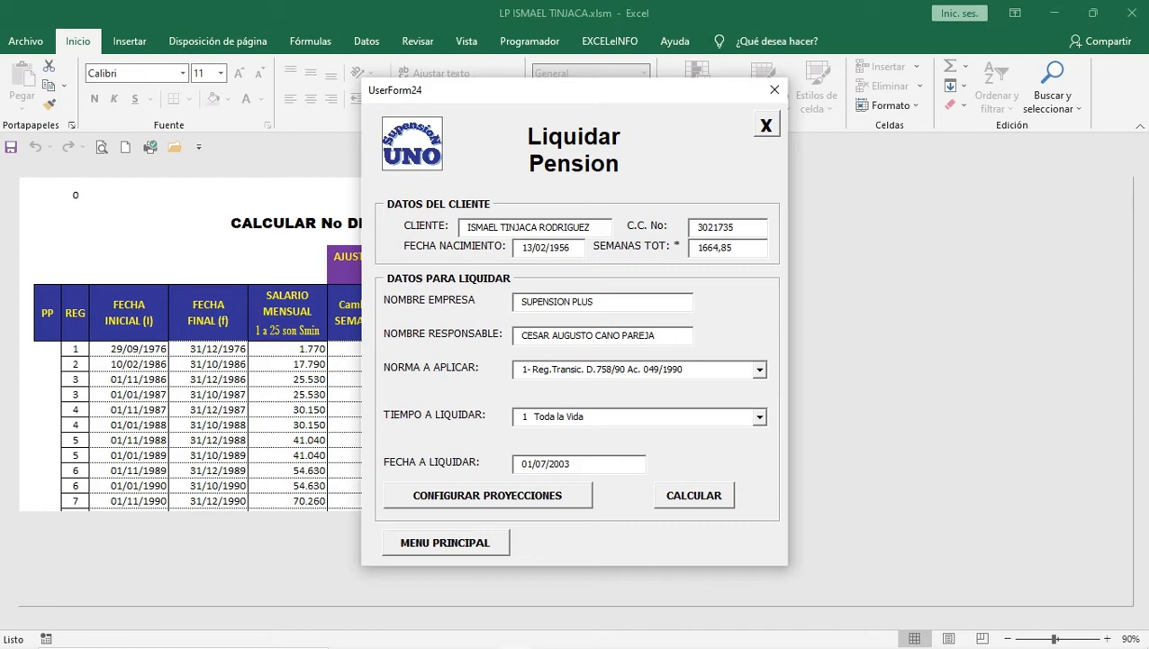
Step: Keep the transition-regime norm and Toda la Vida period, and set FECHA A LIQUIDAR to 11/03/2018
left_click(760, 370)
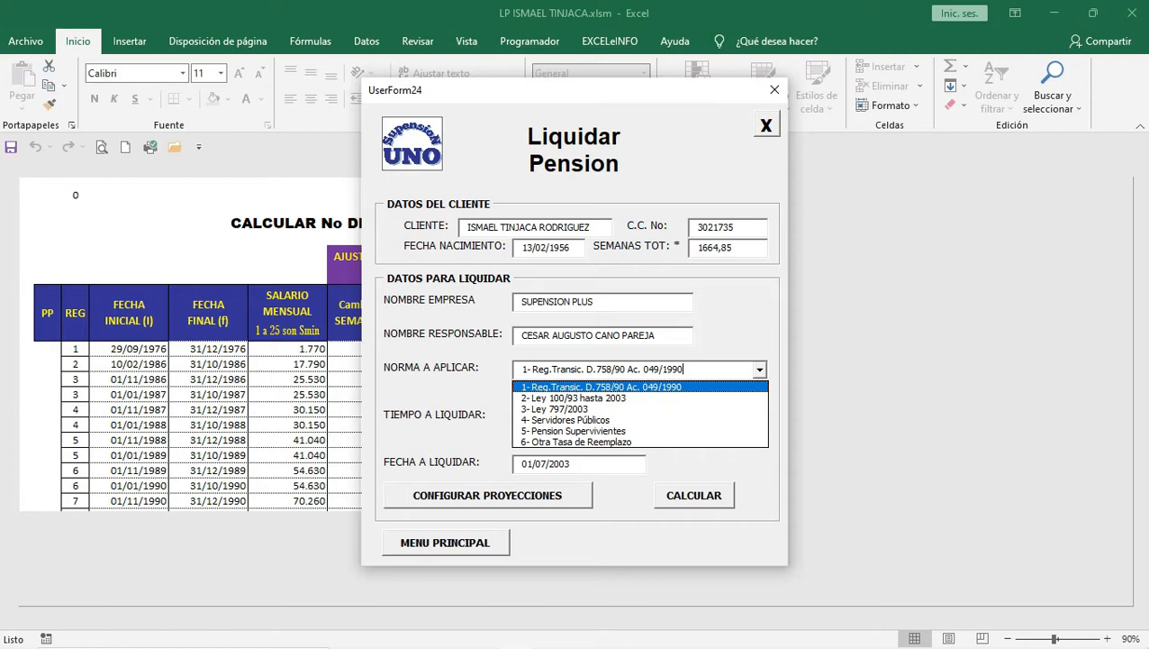
key("Escape")
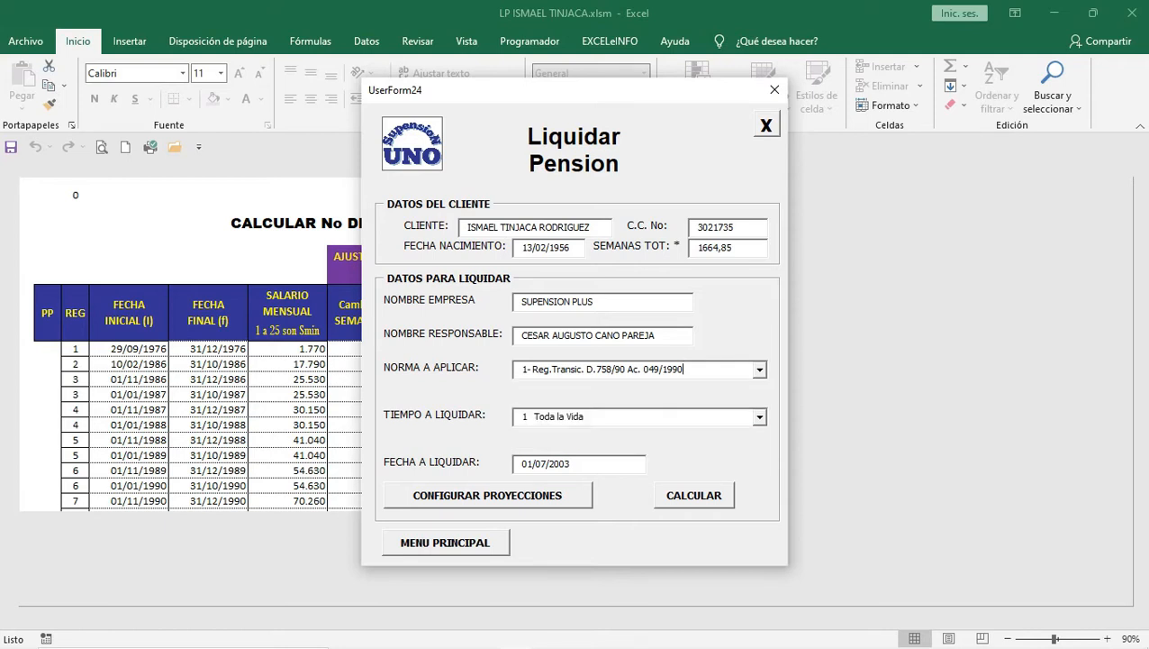
left_click(760, 417)
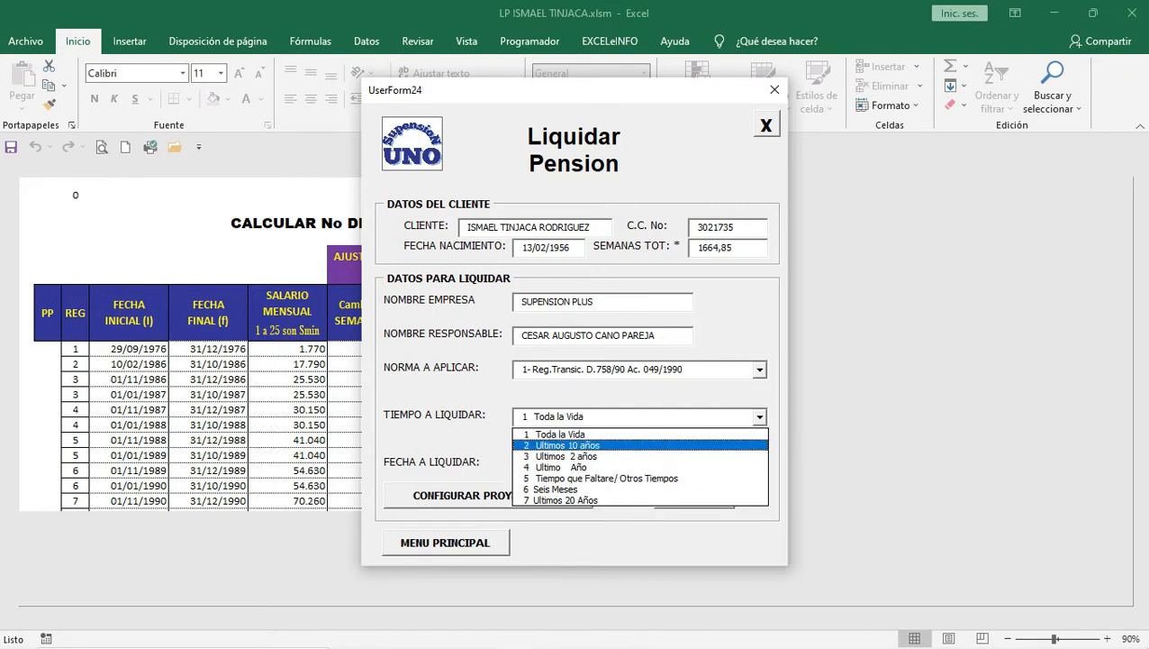
left_click(560, 434)
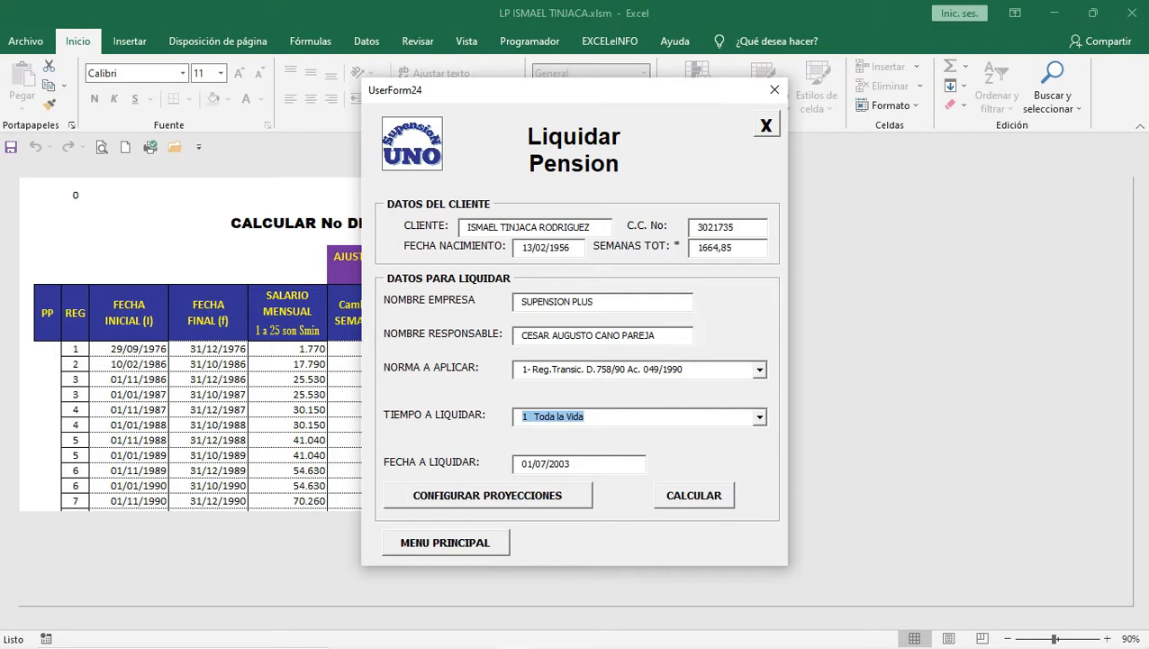
left_click(573, 464)
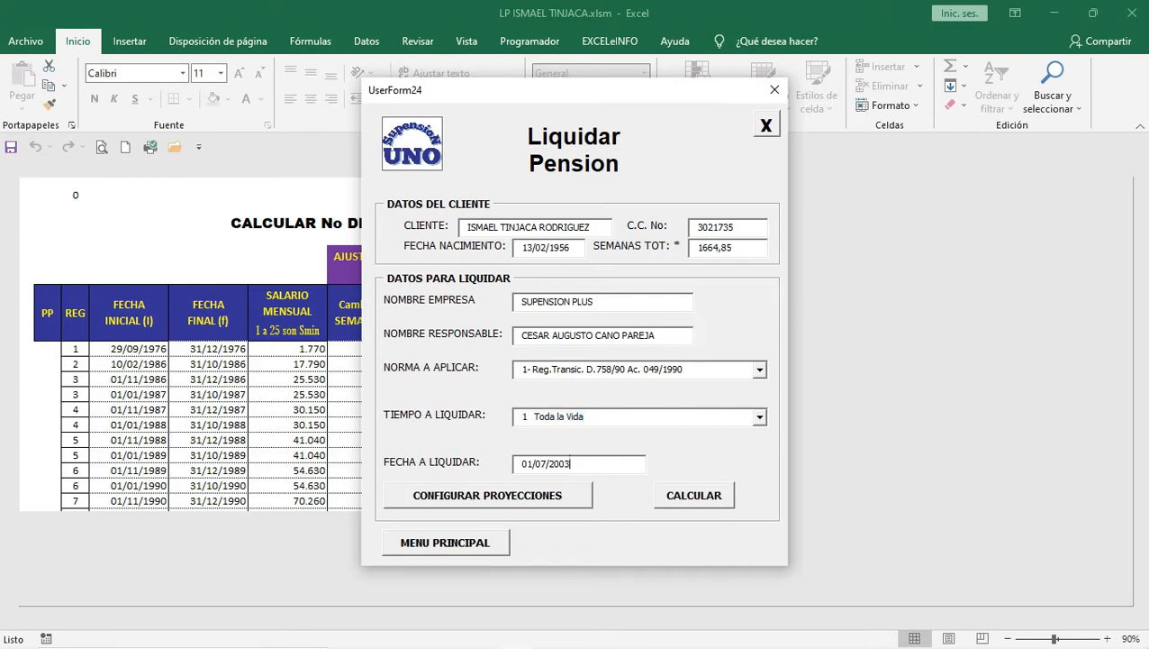
key("BackSpace")
key("BackSpace")
key("BackSpace")
key("BackSpace")
key("BackSpace")
key("BackSpace")
key("BackSpace")
key("BackSpace")
key("BackSpace")
key("BackSpace")
type("11/03/2018")
Step: Run the whole-life pension liquidation calculation and export the results to PDF
left_click(694, 494)
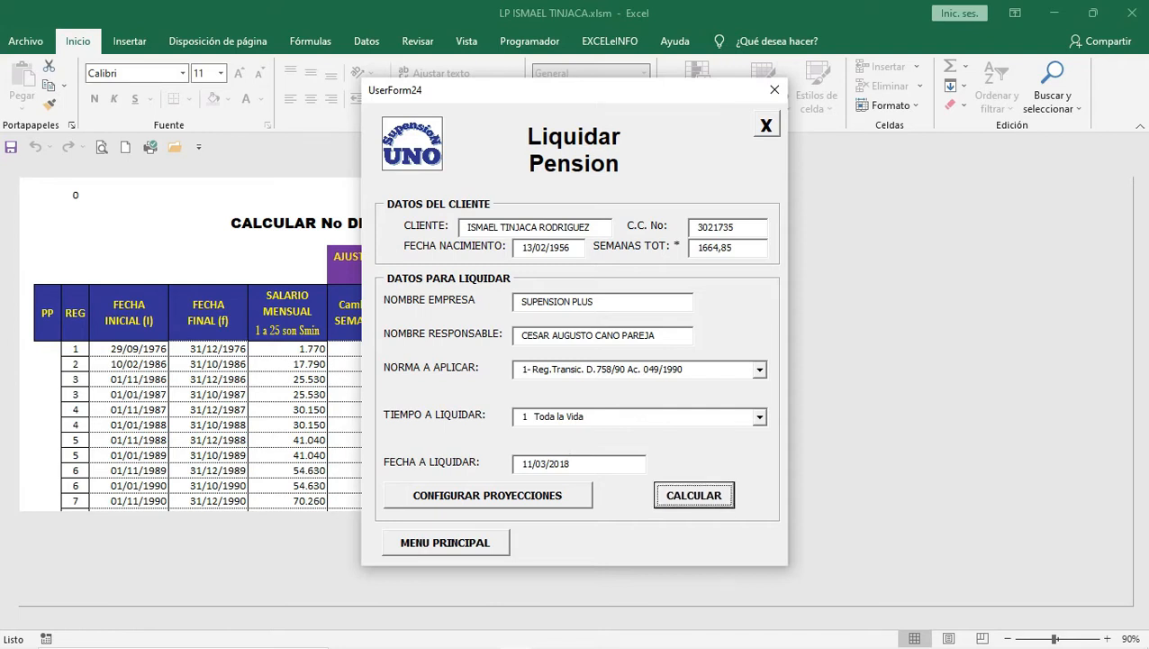
left_click(694, 495)
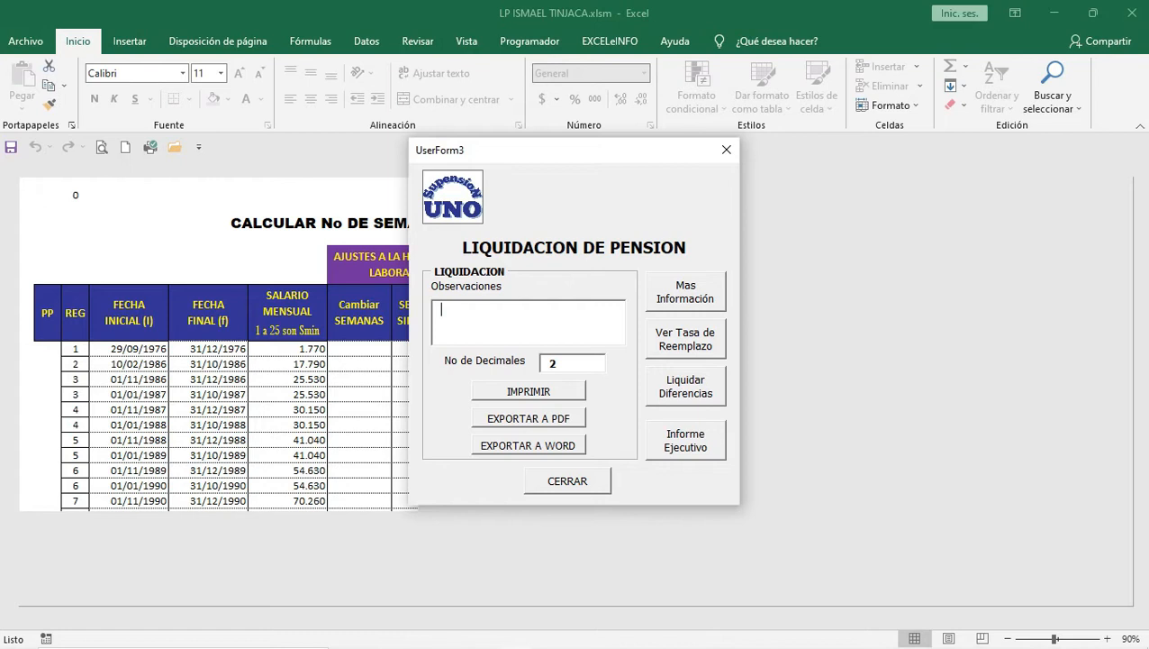
left_click(529, 418)
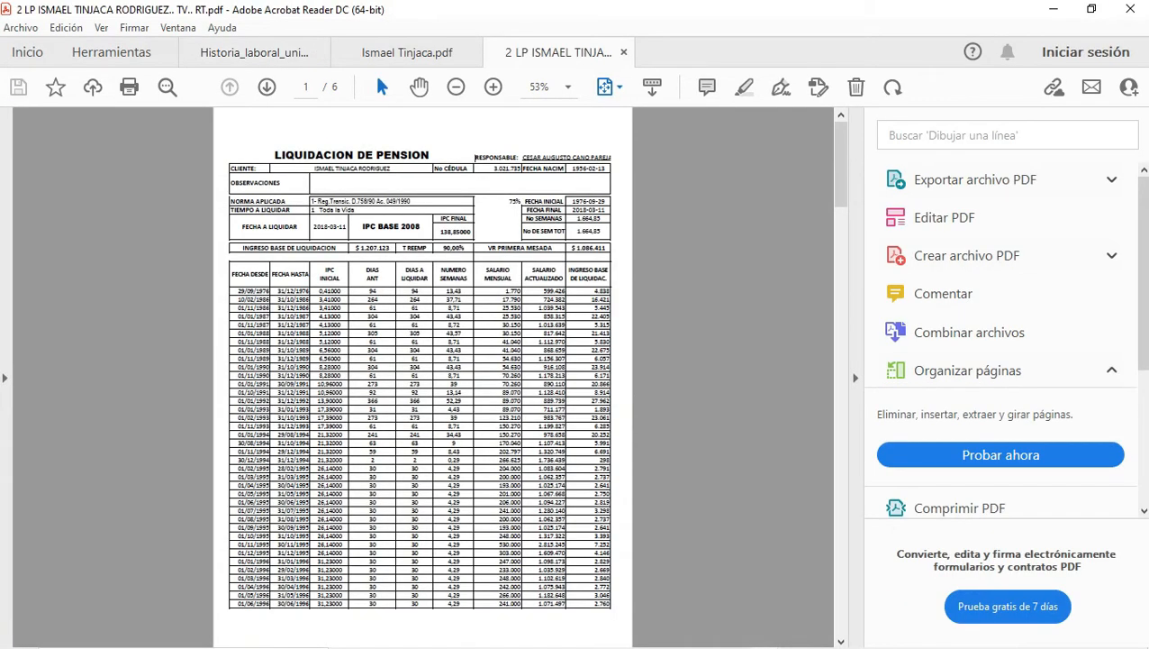
Step: View the exported report at fit width in Acrobat, then return to the Excel form
left_click(606, 87)
left_click(666, 116)
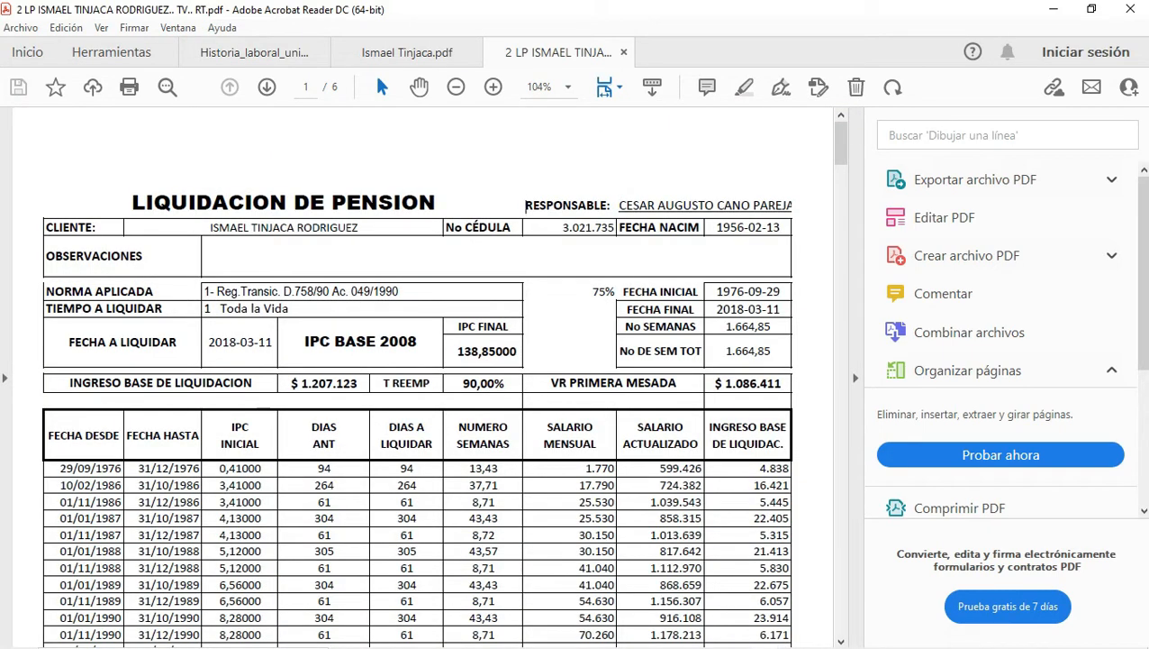
left_click(1052, 9)
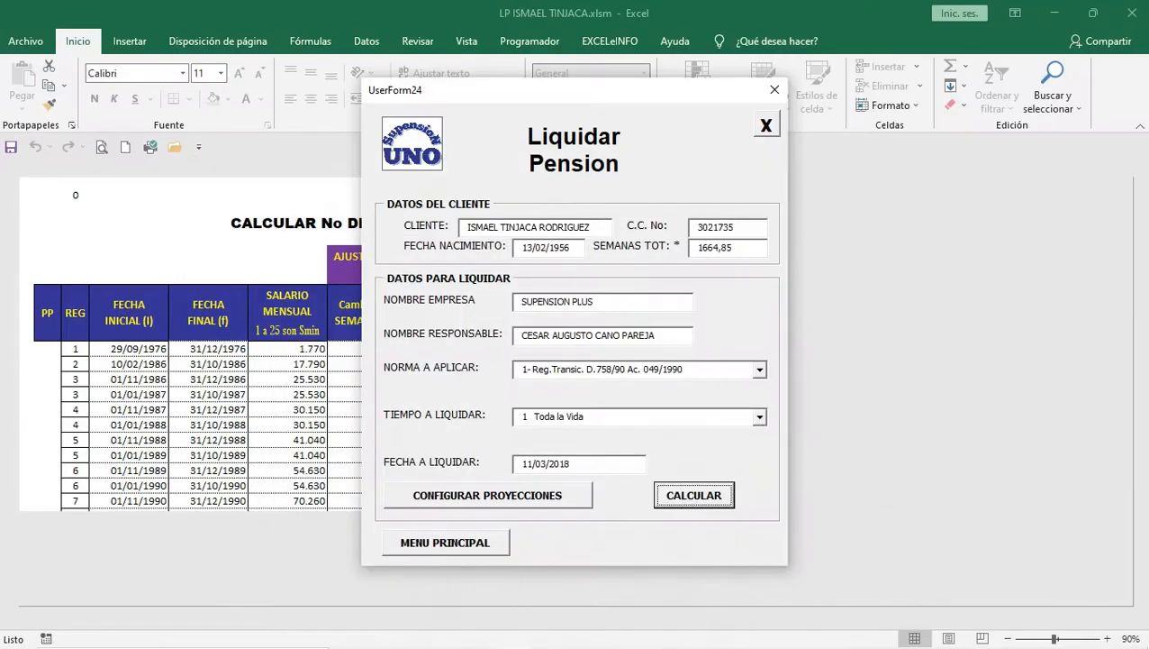
Step: Switch the period to Ultimos 10 años, recalculate, export to PDF, and view it at fit width
left_click(761, 417)
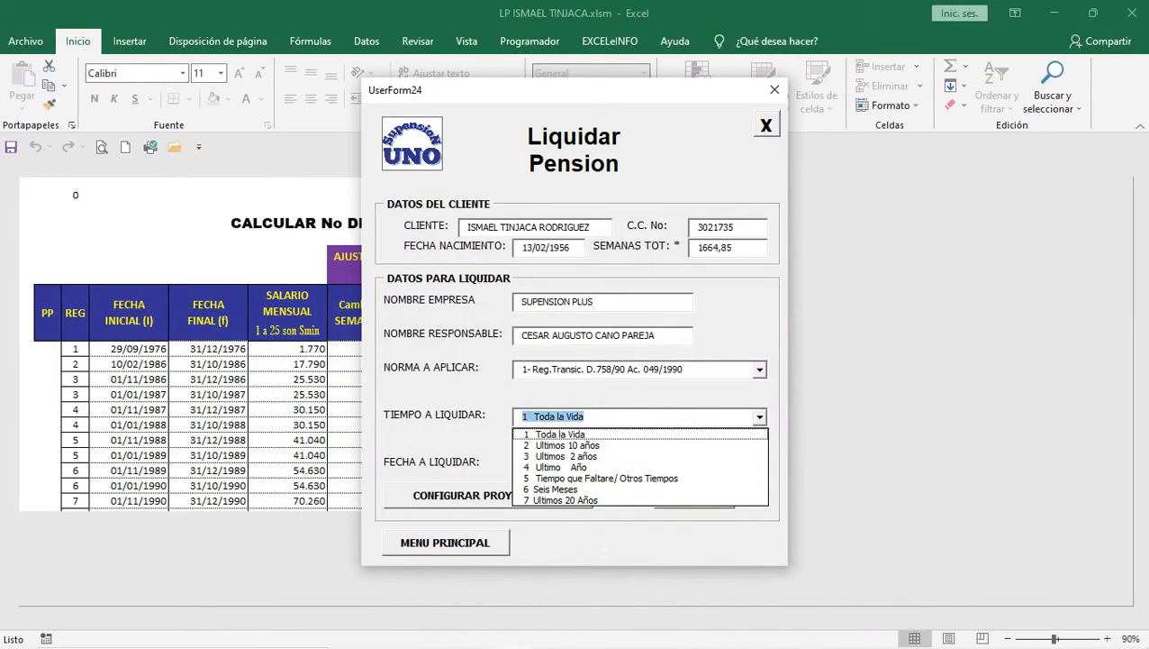
key("Return")
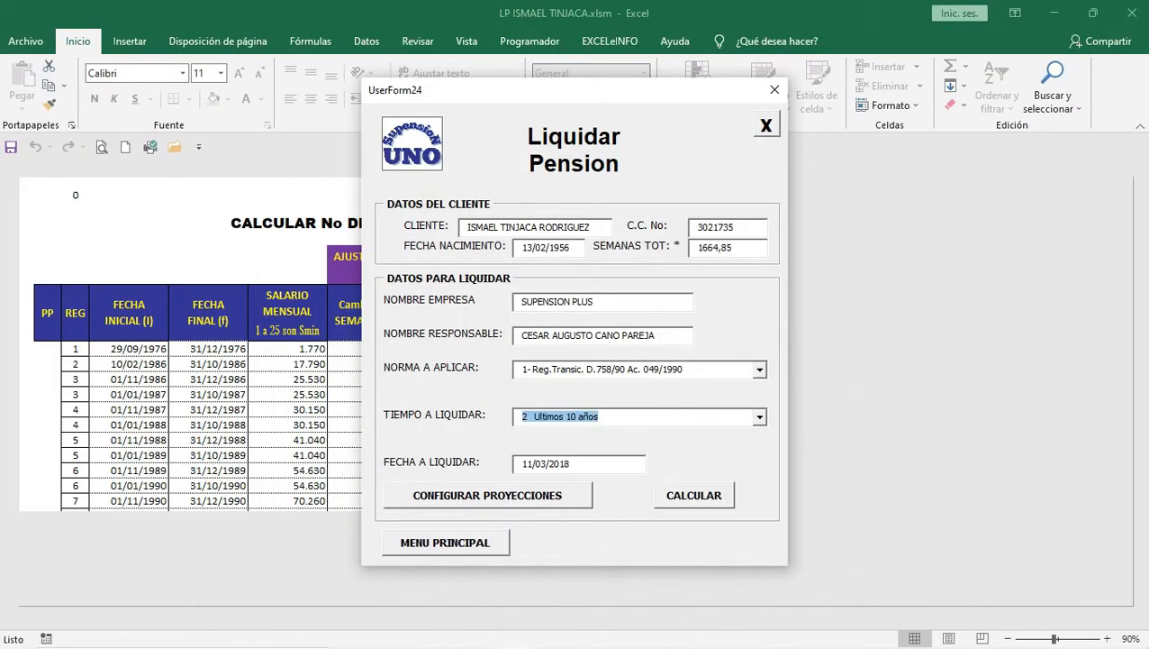
left_click(693, 496)
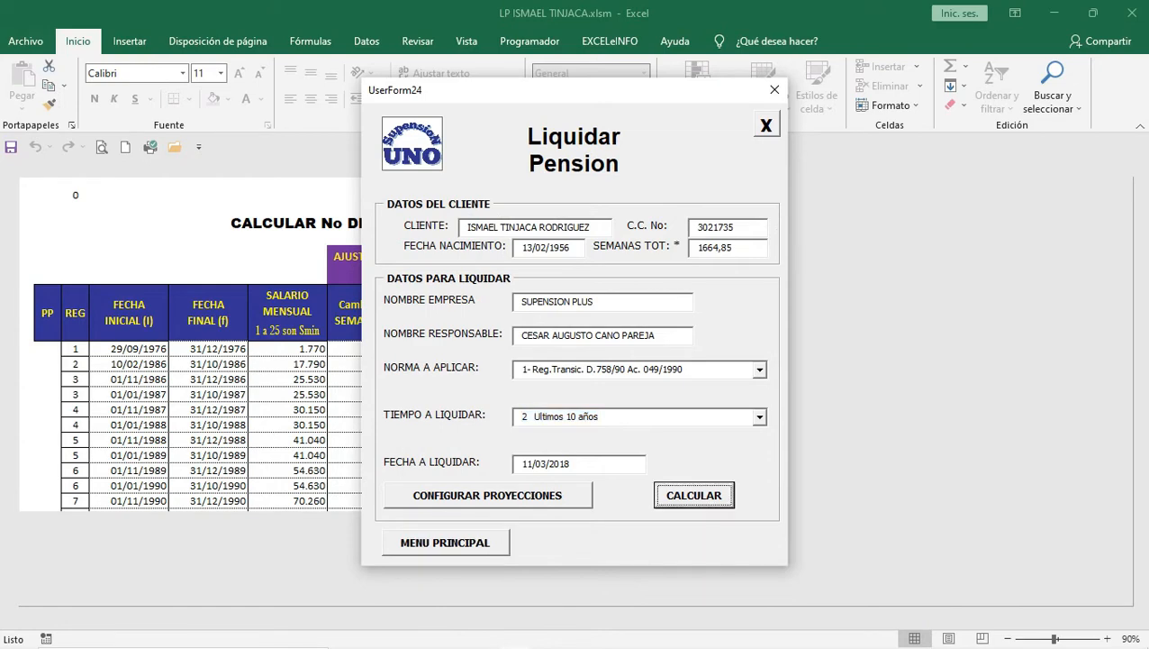
key("Return")
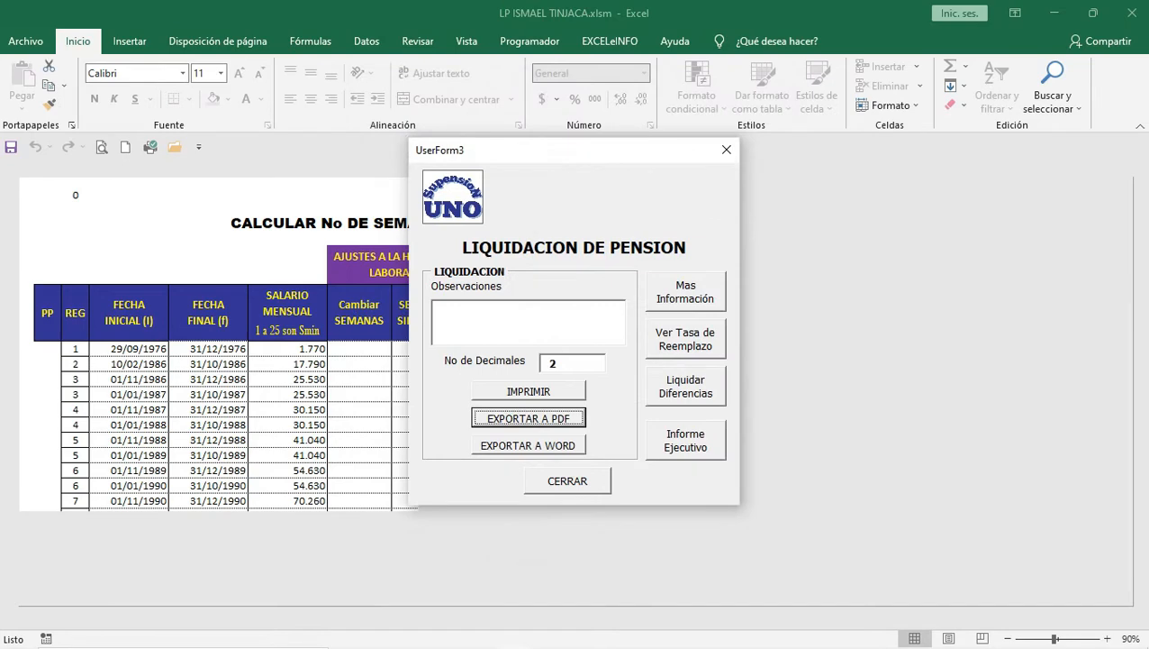
key("Return")
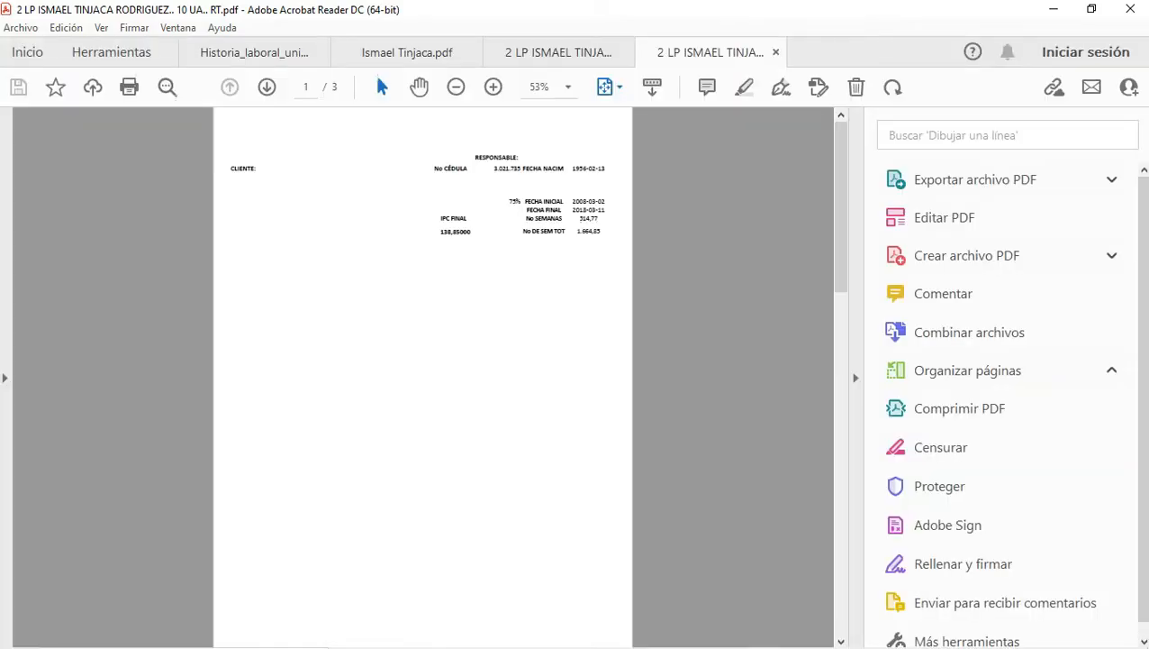
left_click(619, 86)
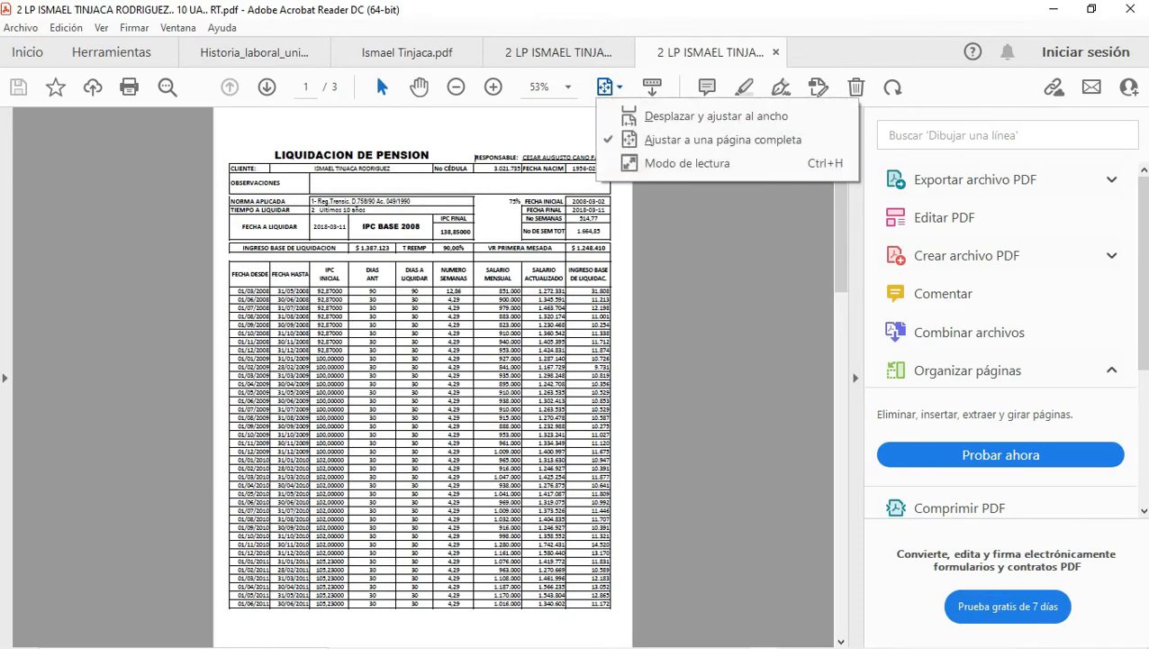
left_click(717, 115)
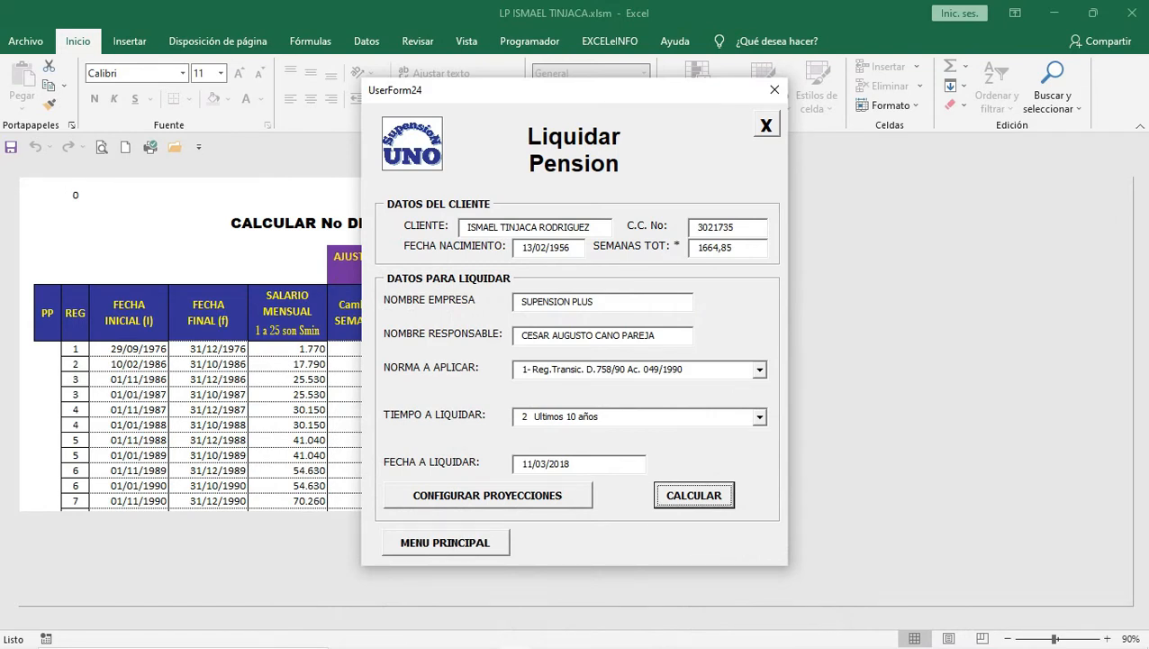
Step: Recalculate and open the Informe Ejecutivo sheet, accepting the BOTÓN NO DISPONIBLE warning
left_click(695, 495)
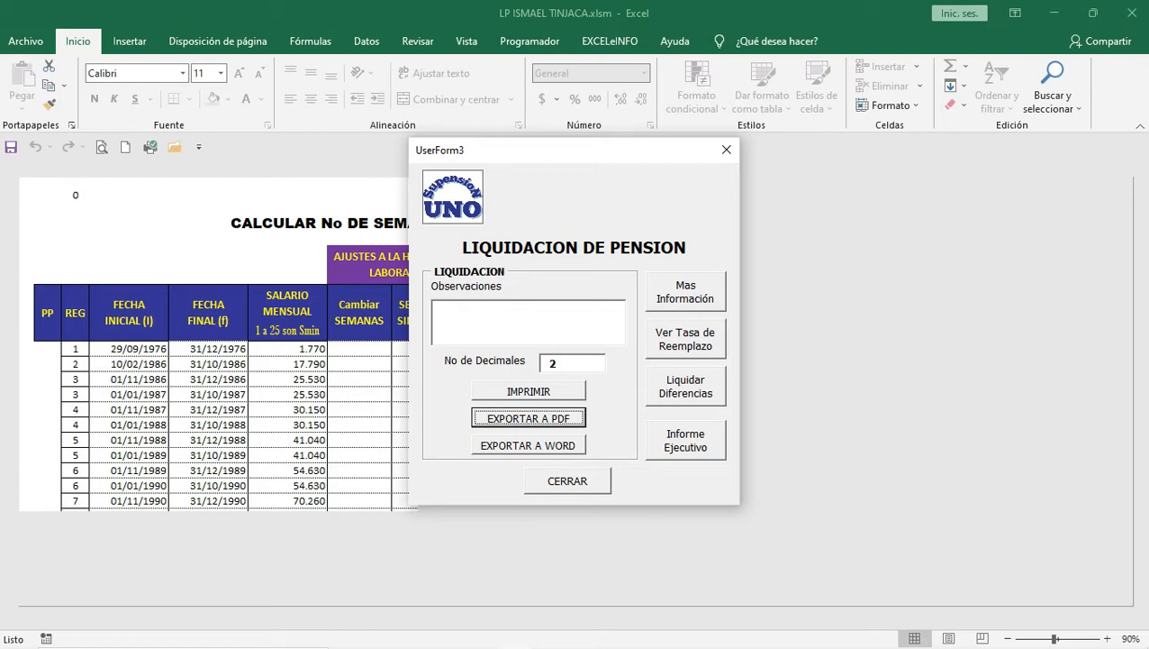
left_click(686, 440)
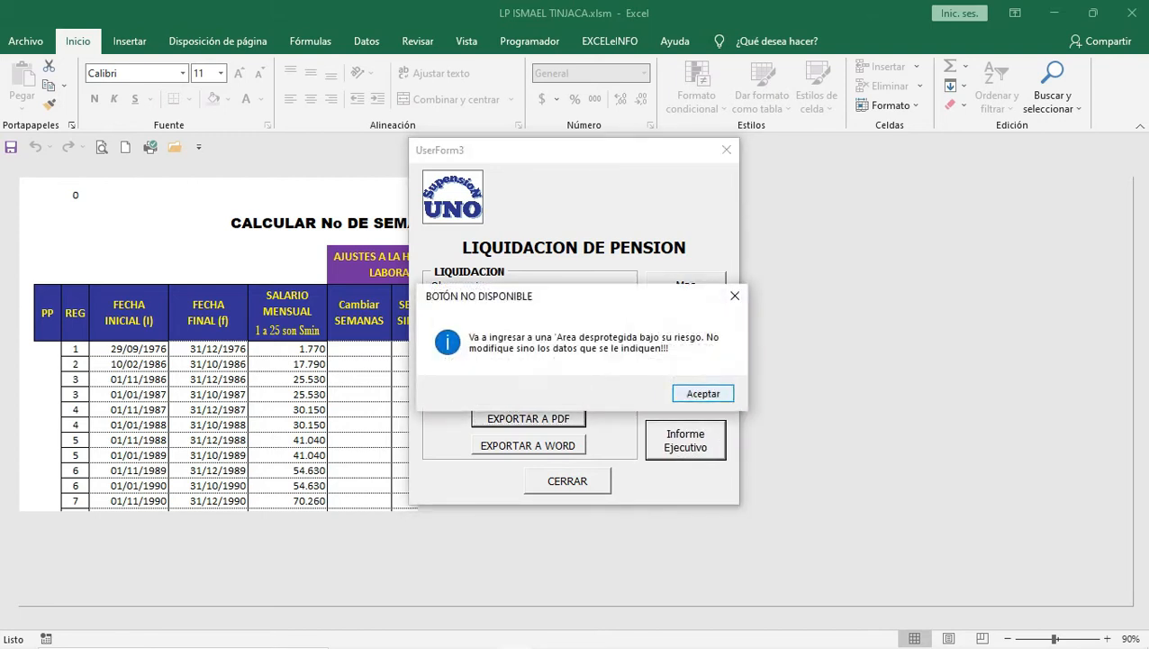
key("Return")
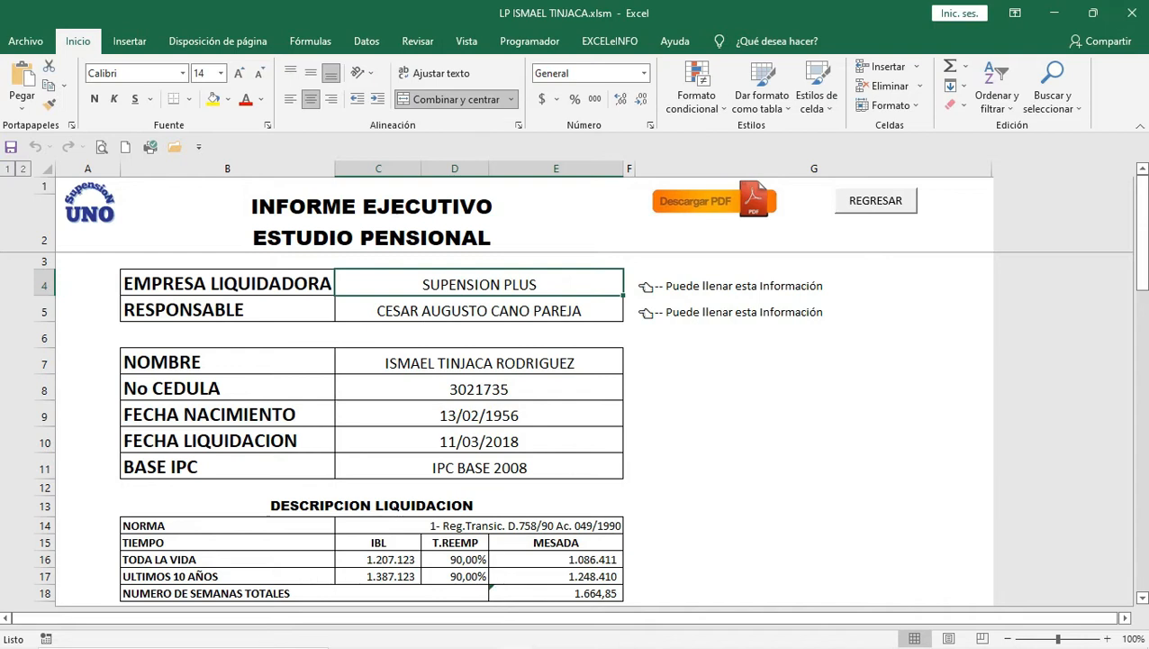
scroll(585, 432, "down", 2)
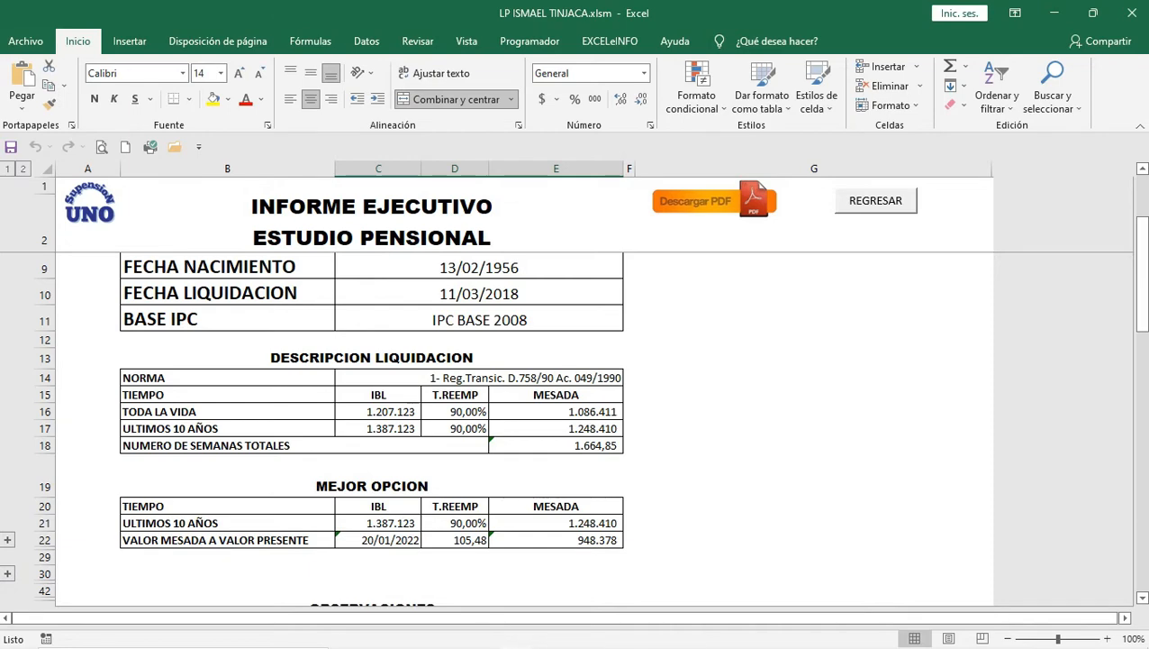
scroll(372, 427, "down", 2)
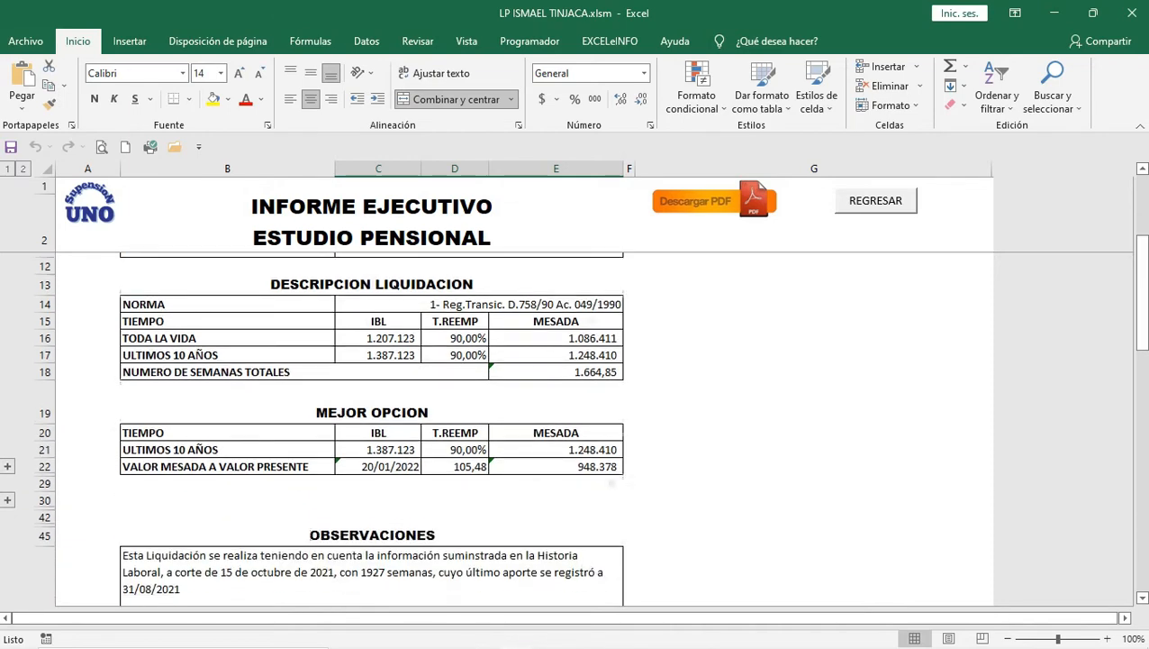
scroll(371, 428, "down", 3)
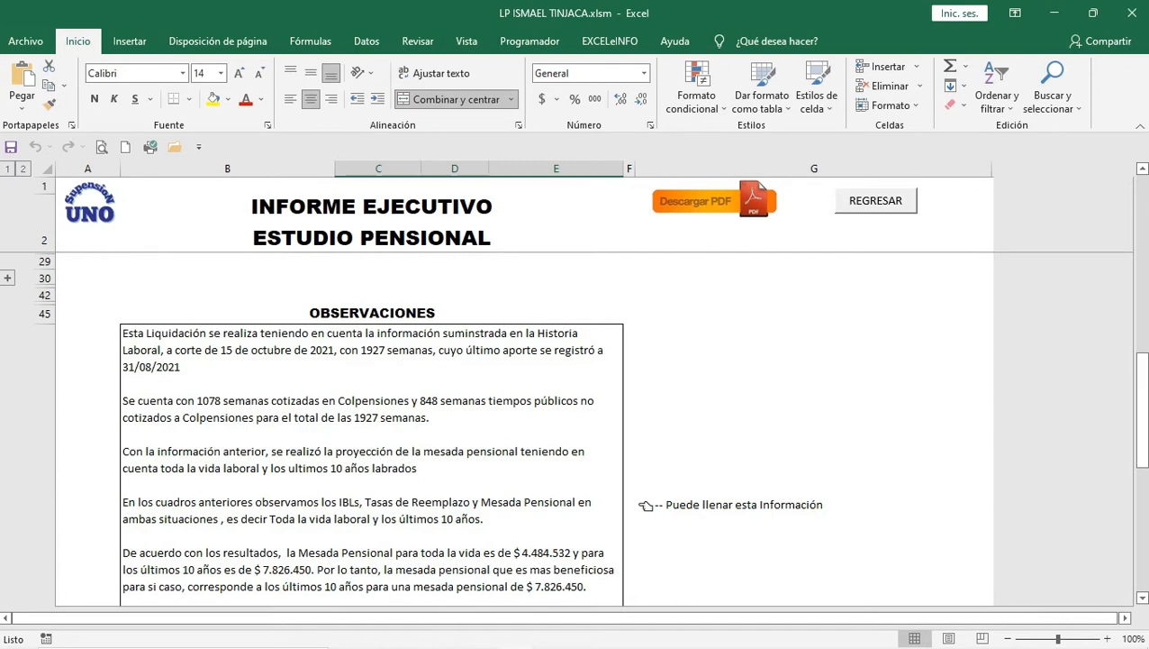
Step: Inspect the OBSERVACIONES cell text without changing it, then scroll through the executive report
left_click(371, 460)
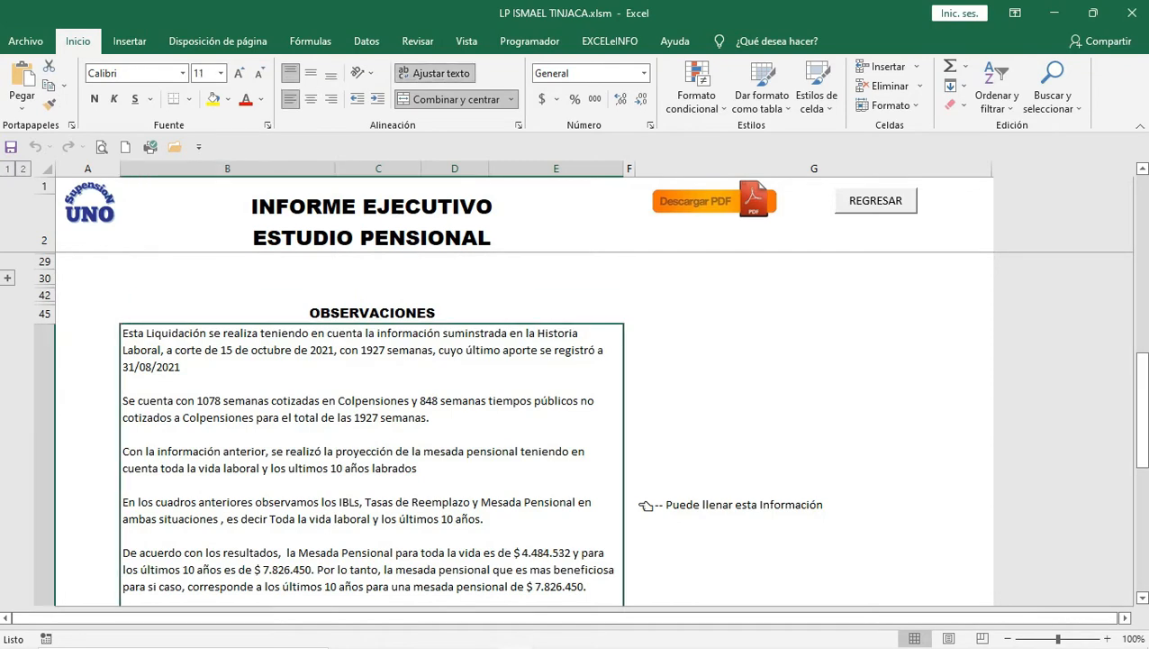
key("F2")
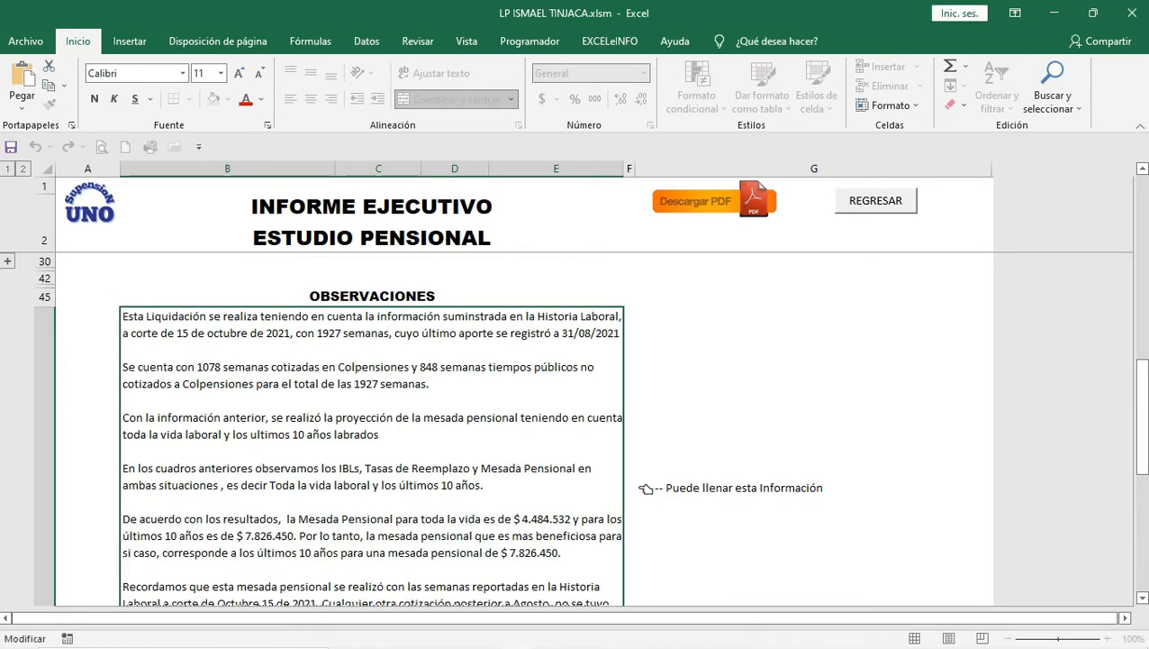
scroll(577, 388, "up", 3)
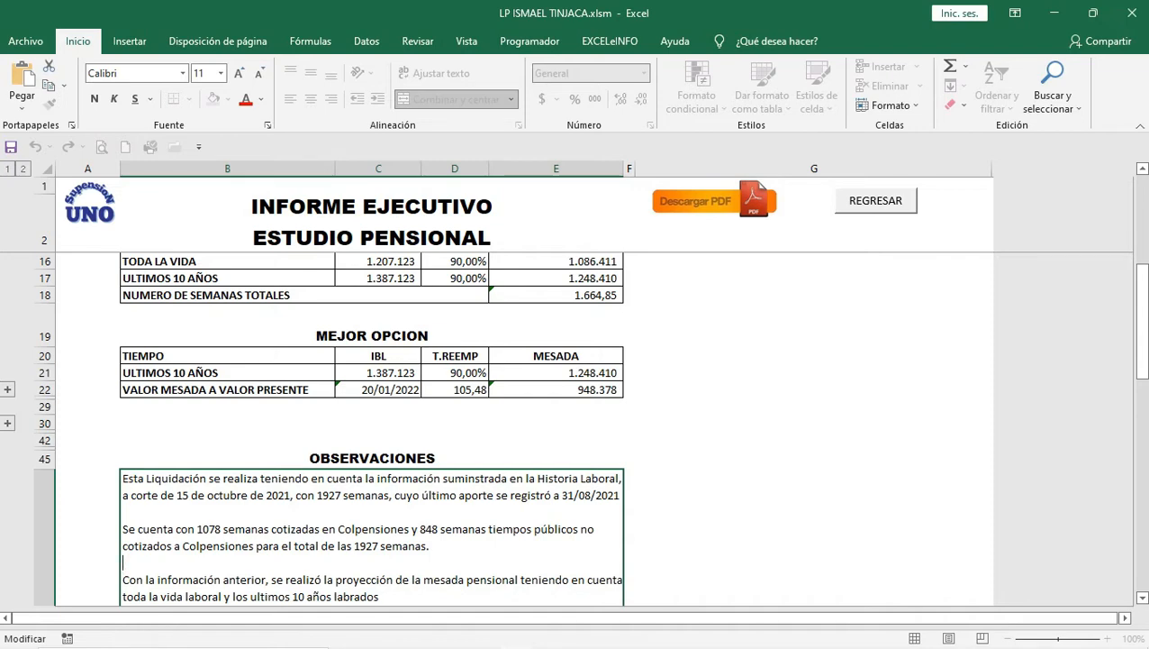
left_click(814, 440)
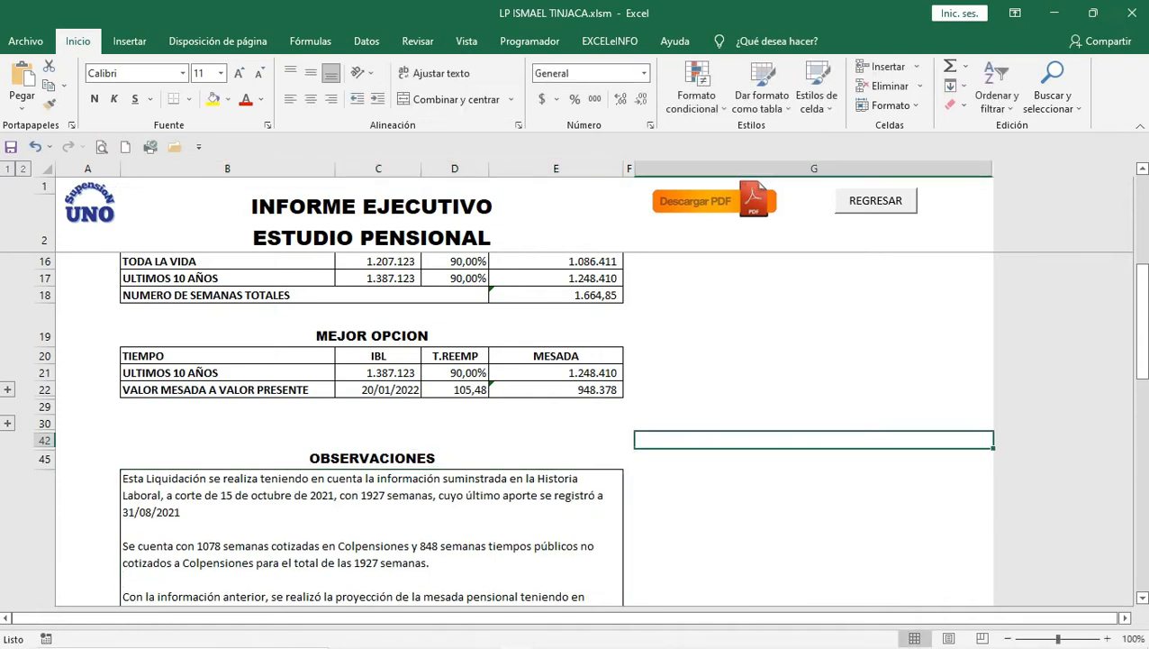
scroll(815, 439, "up", 1)
scroll(814, 439, "down", 2)
scroll(541, 424, "down", 1)
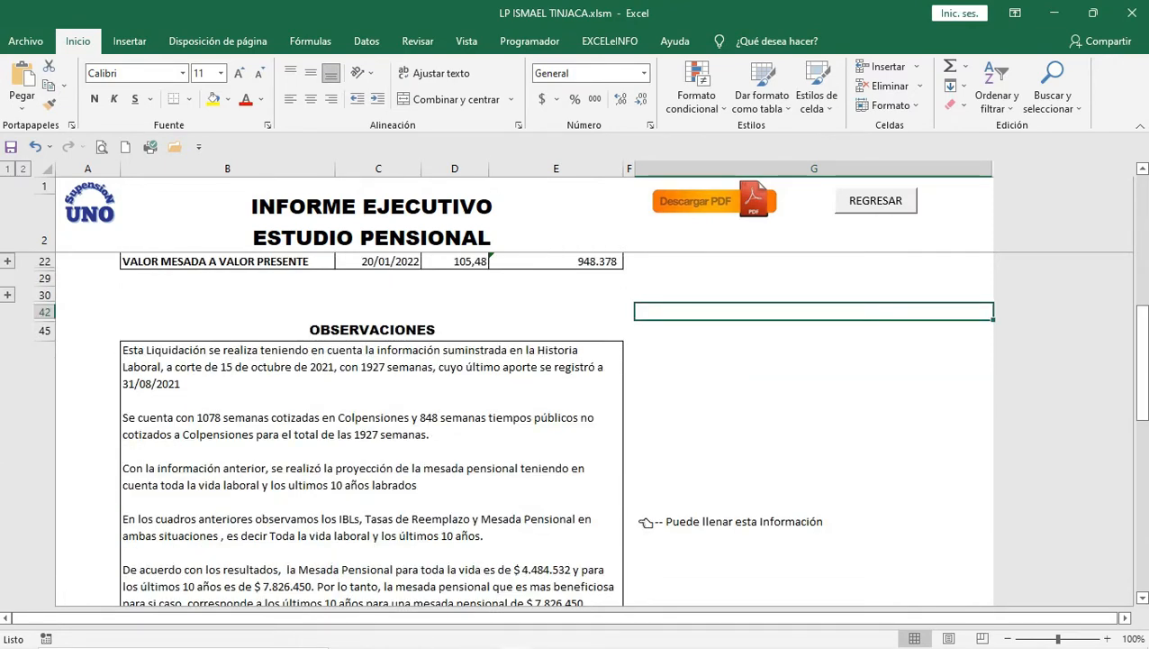
scroll(371, 423, "up", 3)
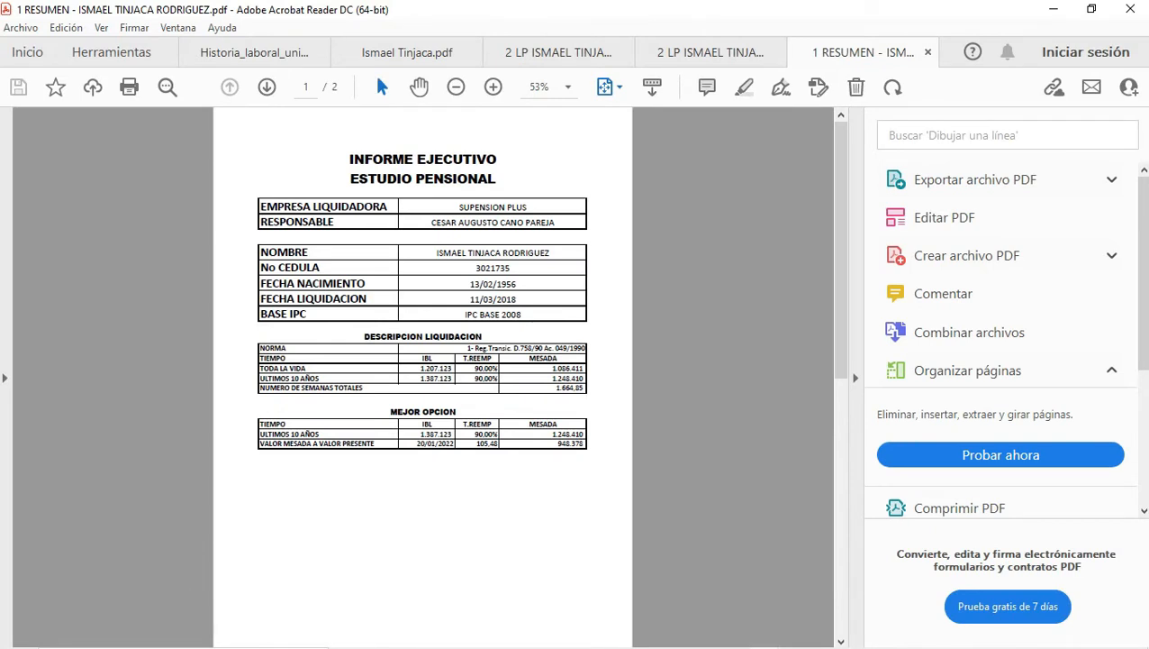
Step: Review both pages of the RESUMEN PDF, then bring up the File Explorer window previews
scroll(422, 376, "down", 1)
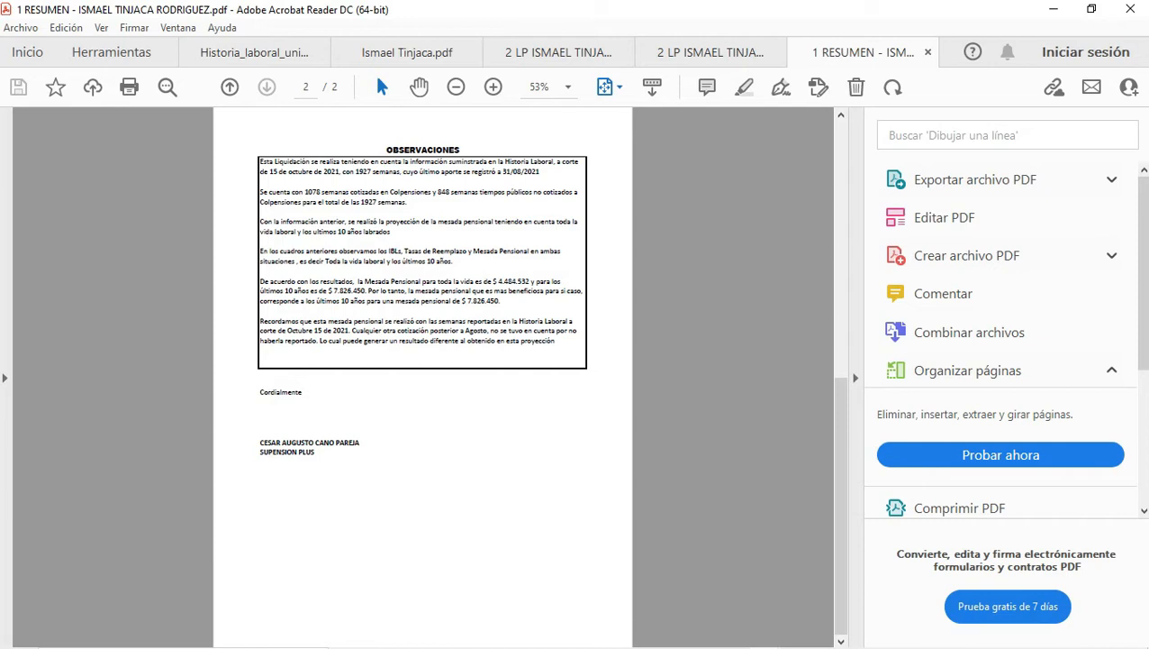
scroll(423, 376, "up", 1)
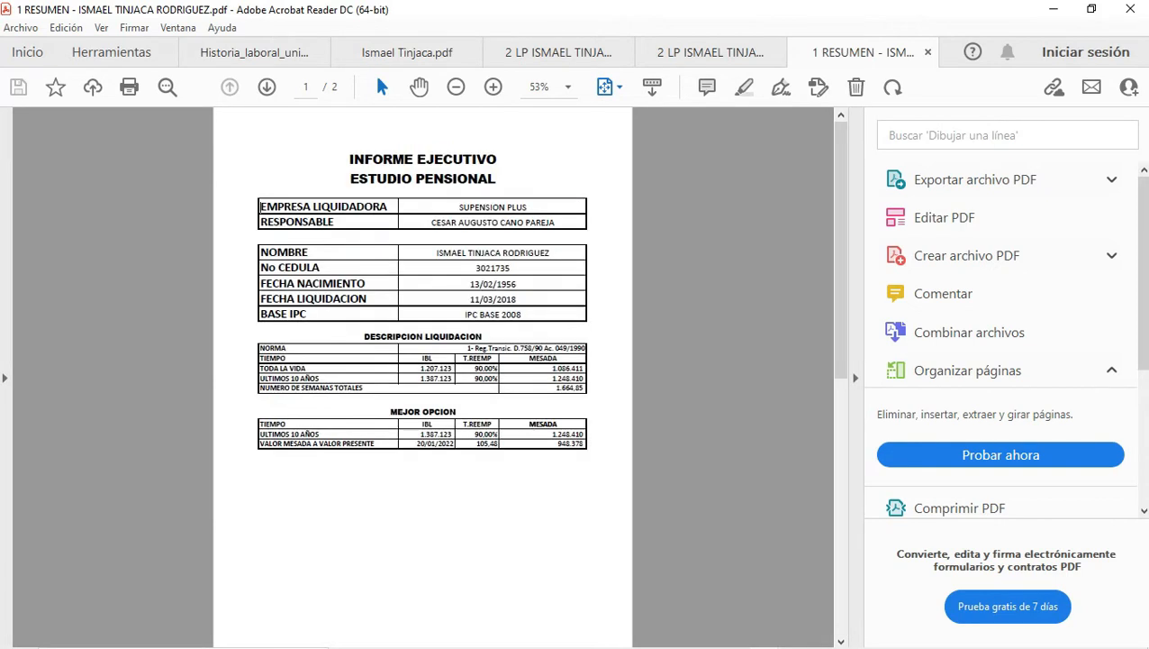
mouse_move(483, 645)
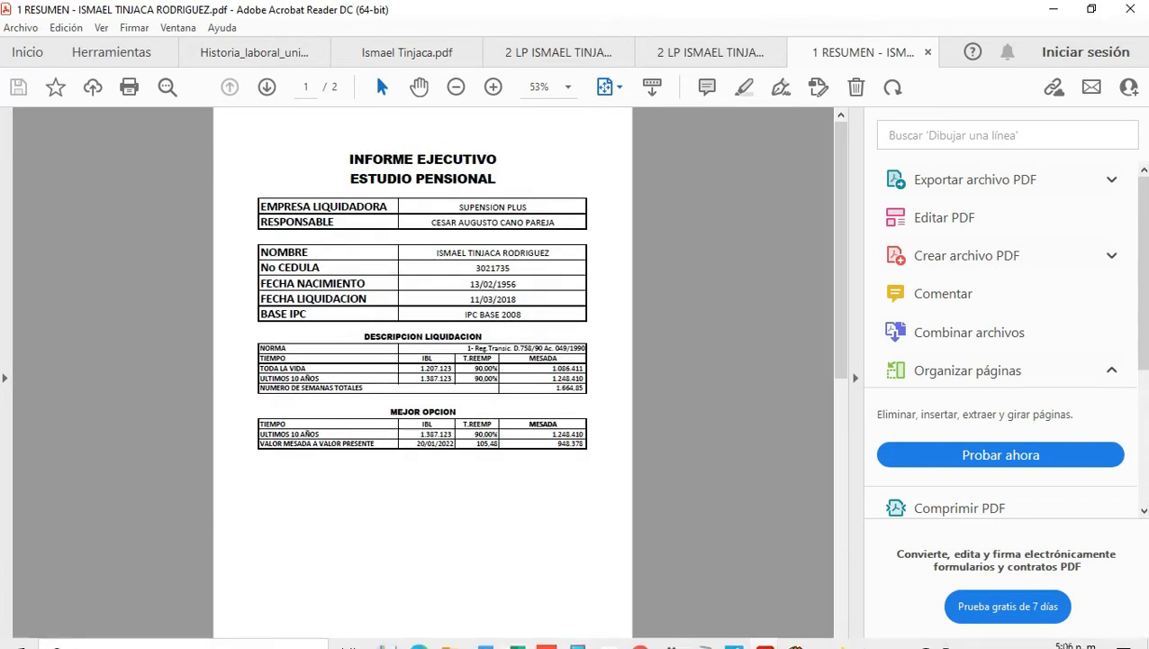
left_click(449, 632)
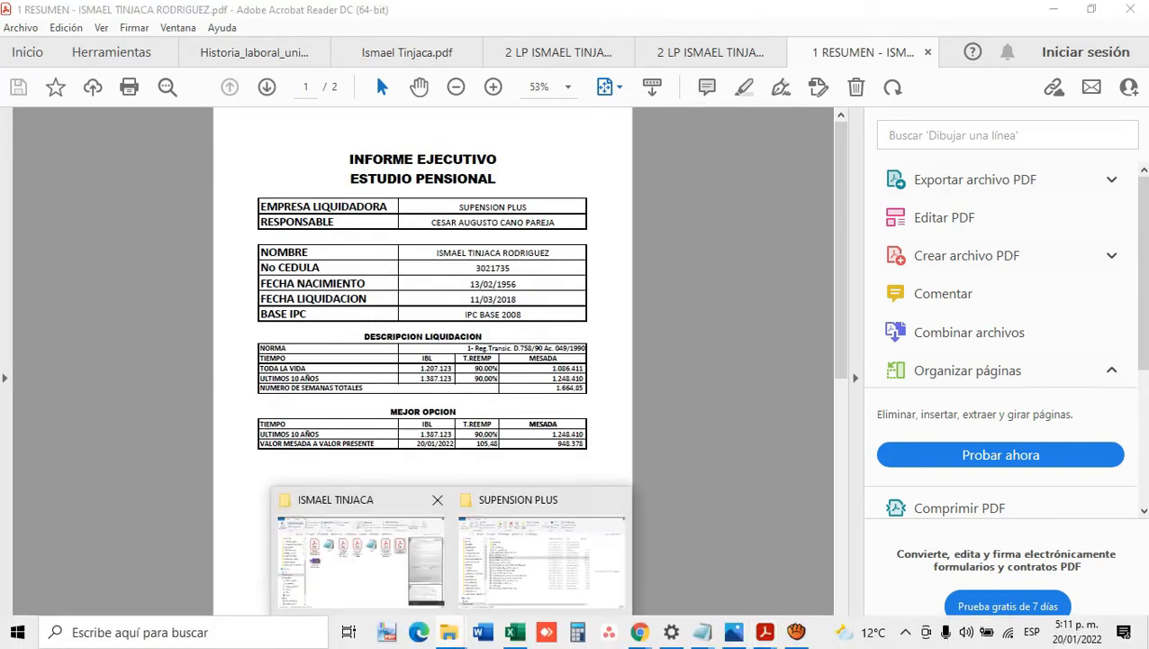
Step: Open the client's folder in Detalles view, sort by Tipo, and widen the Nombre column
left_click(360, 559)
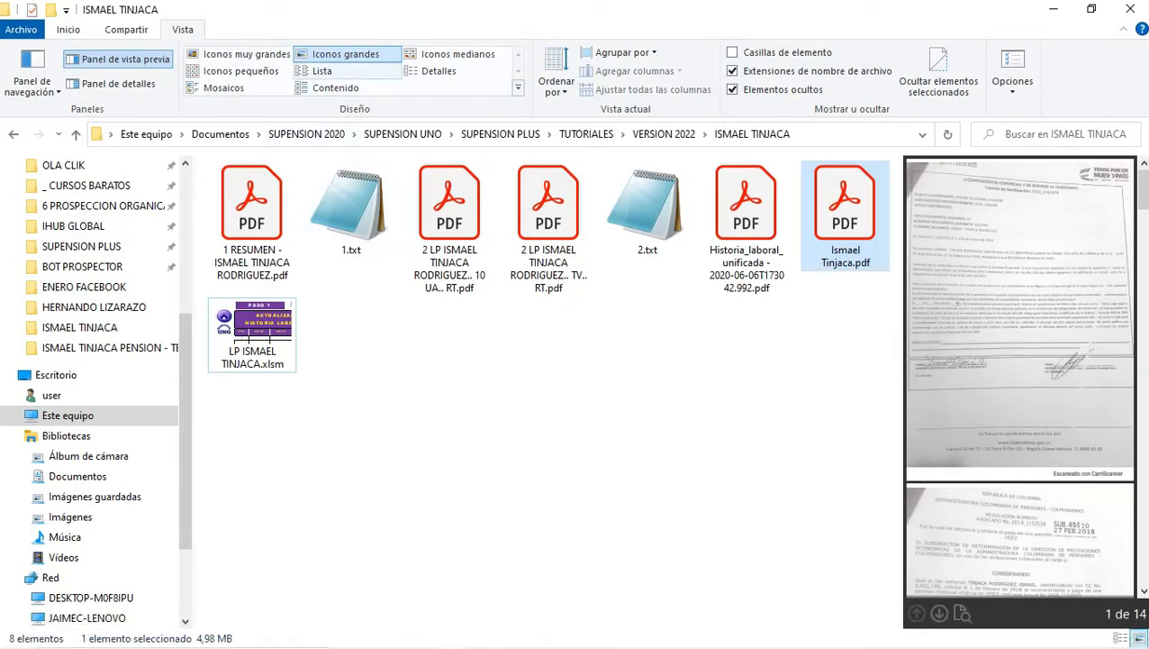
left_click(439, 70)
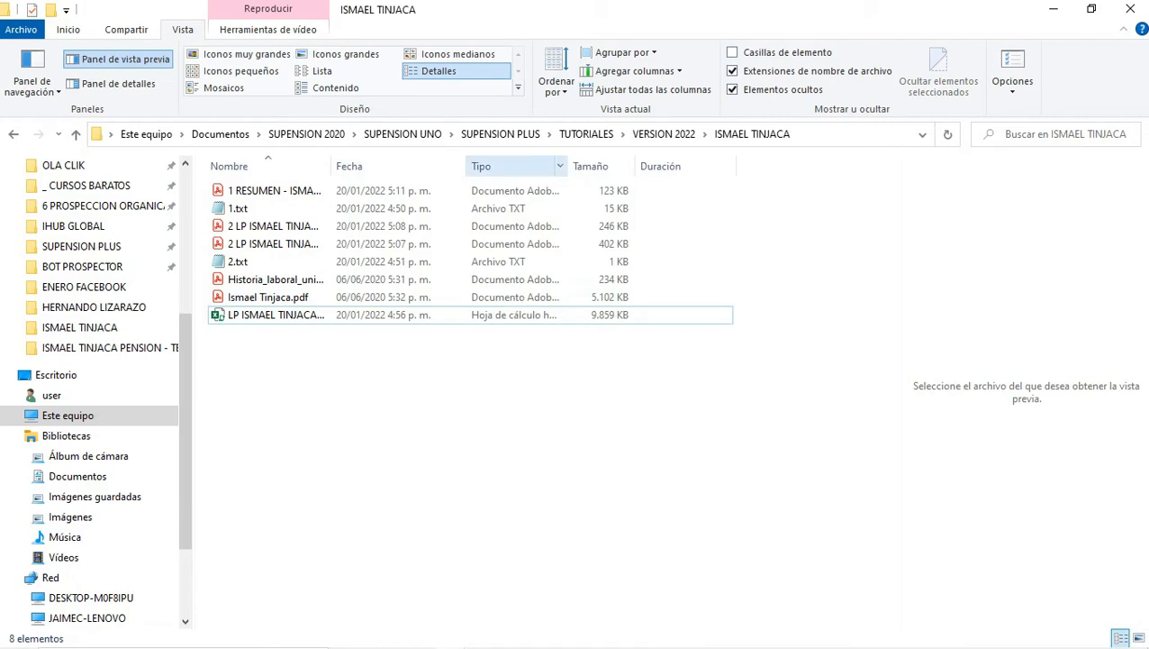
left_click(493, 166)
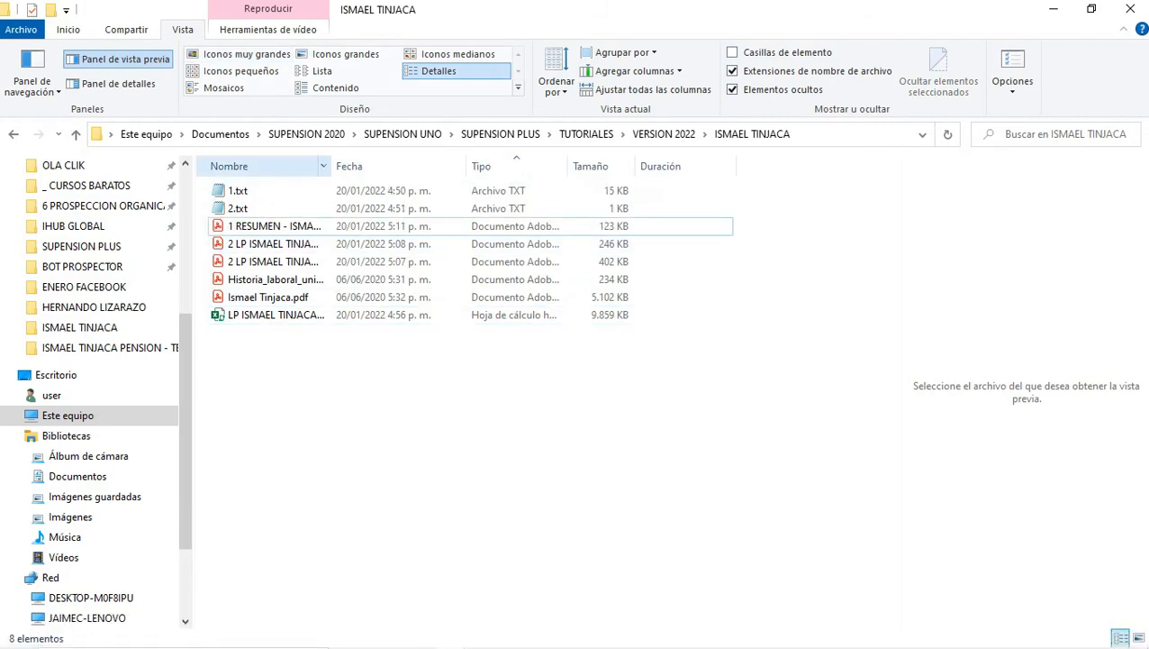
left_click_drag(329, 166, 477, 165)
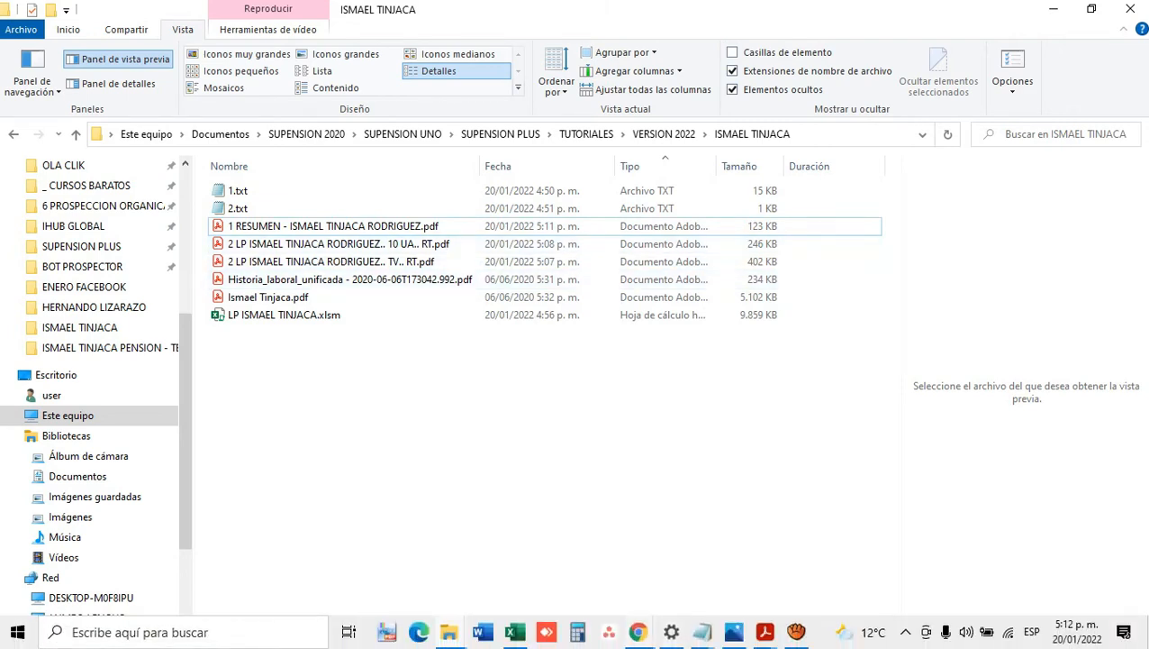
mouse_move(638, 631)
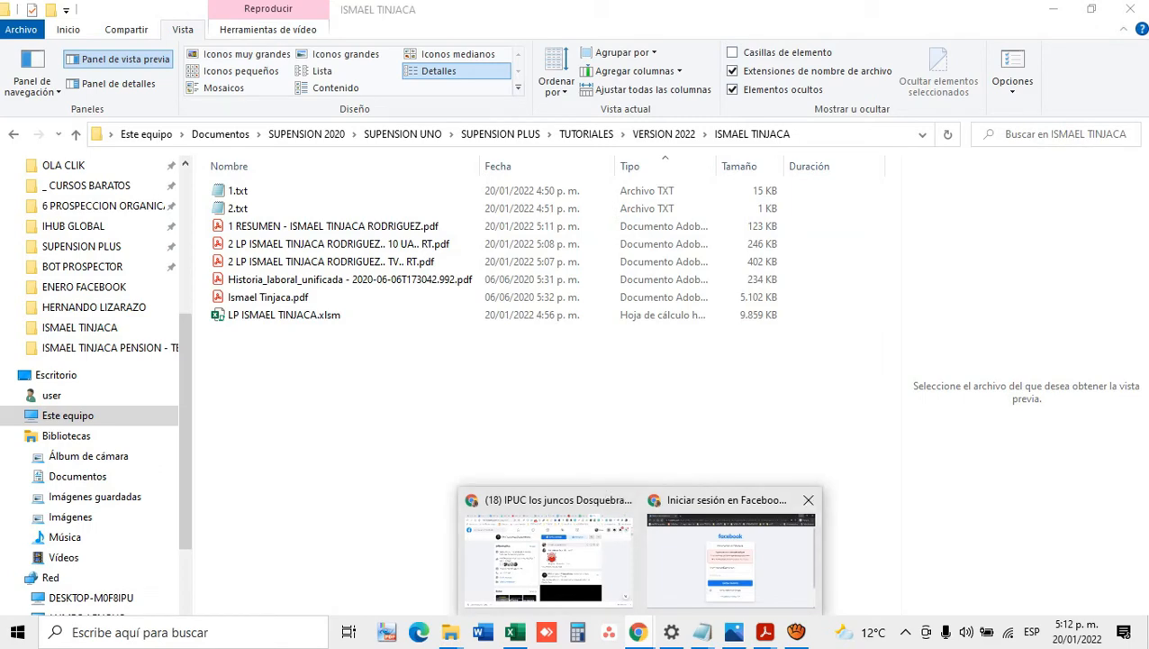
Step: Search Chrome for UNIR PDF and open the iLovePDF merge-PDF result
left_click(576, 551)
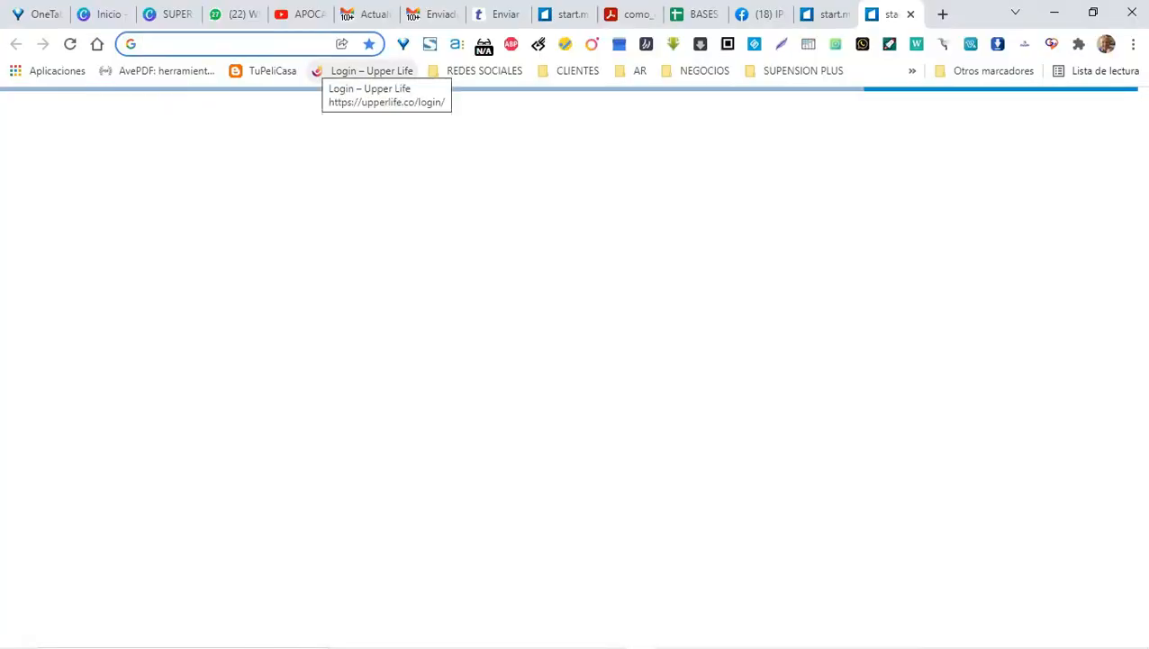
type("UNIR PD")
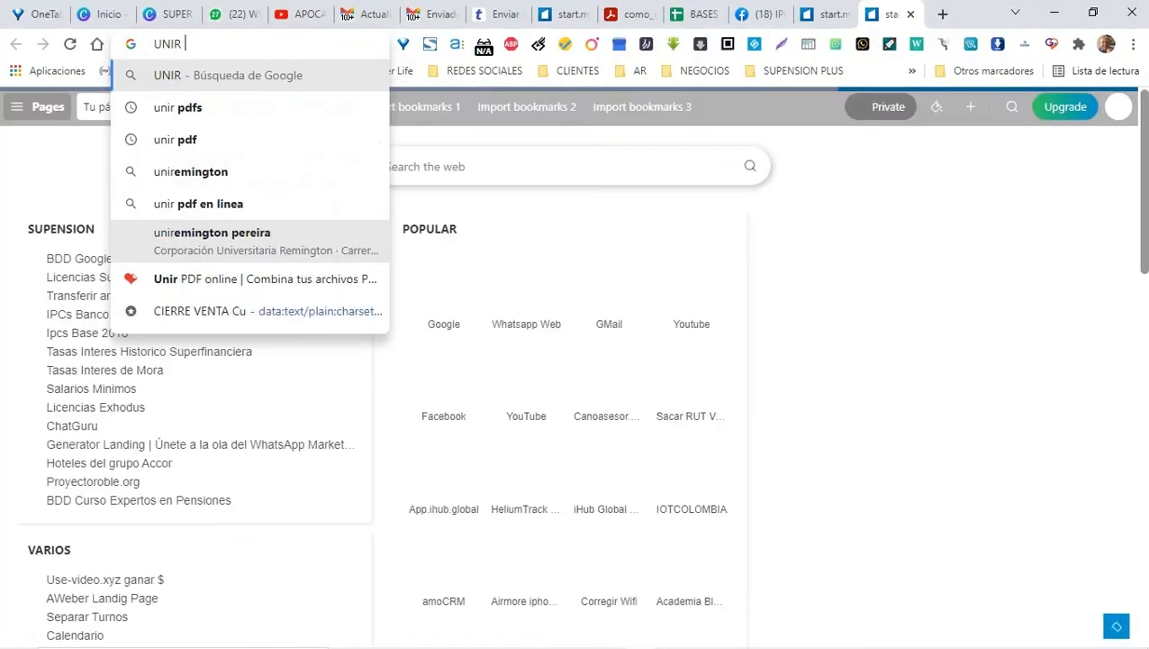
type("F")
key("Return")
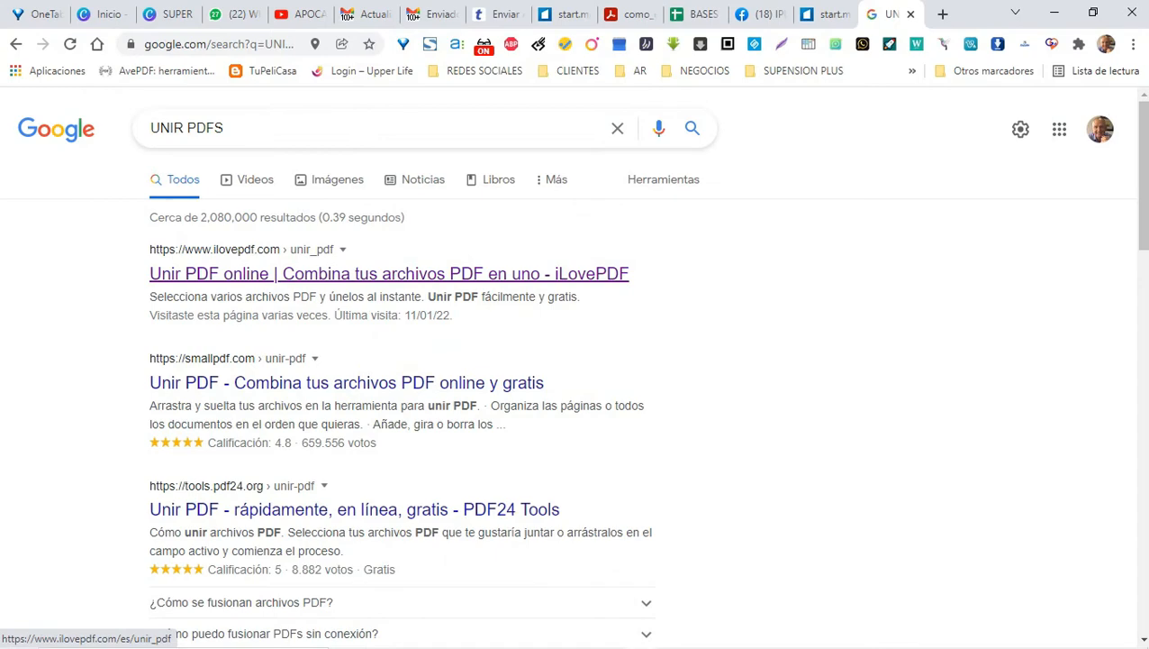
left_click(389, 273)
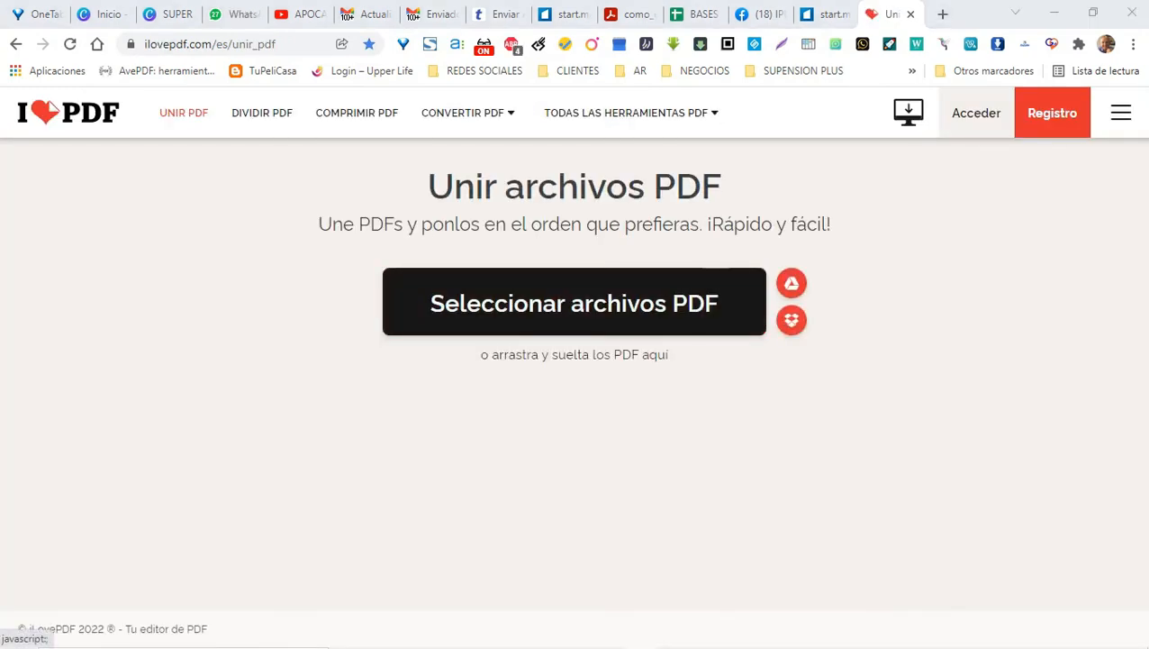
Step: Upload the RESUMEN, both LP reports and the unified work-history PDF from the client's folder
left_click(574, 302)
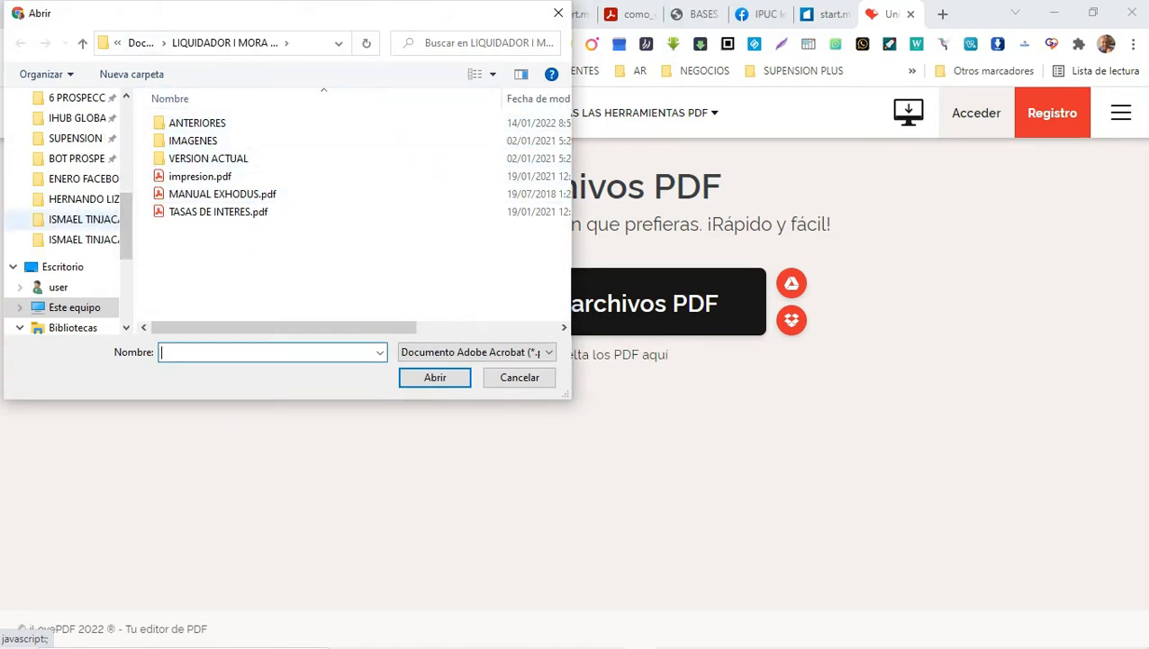
left_click(84, 219)
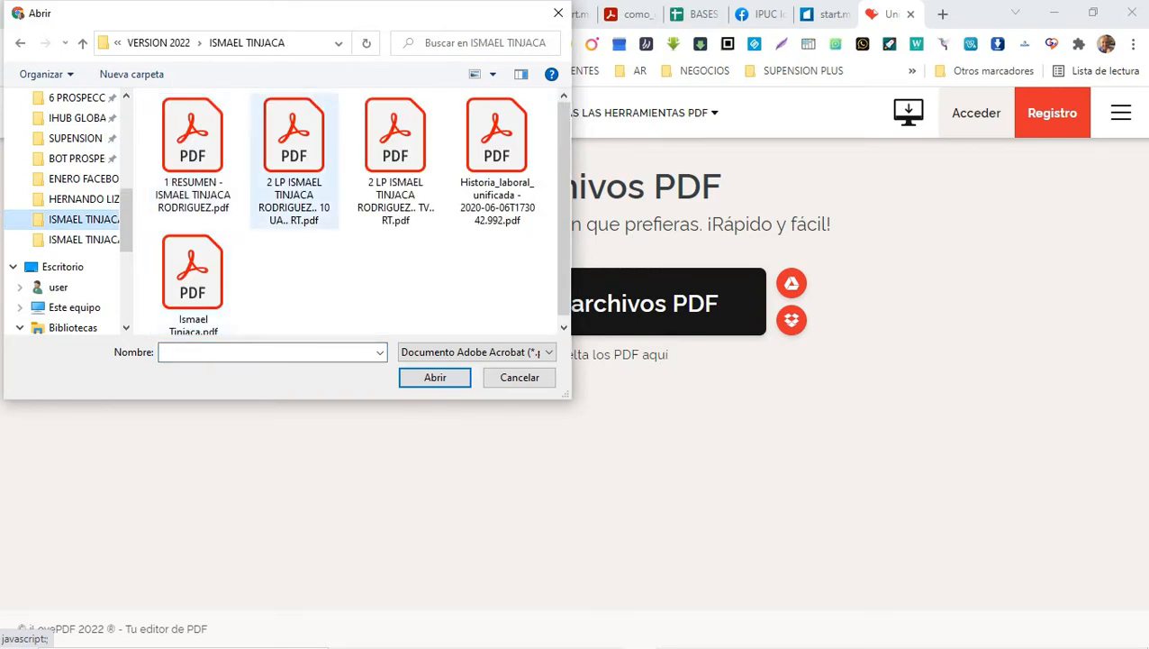
left_click(193, 154)
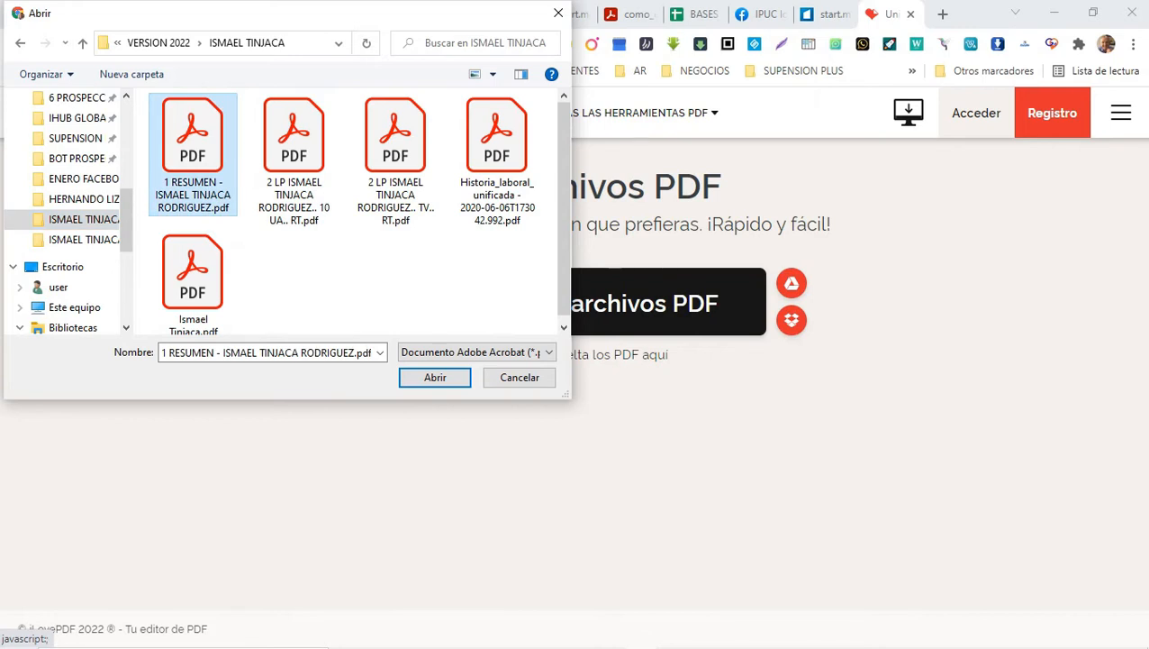
left_click(295, 157, "ctrl")
left_click(395, 157, "ctrl")
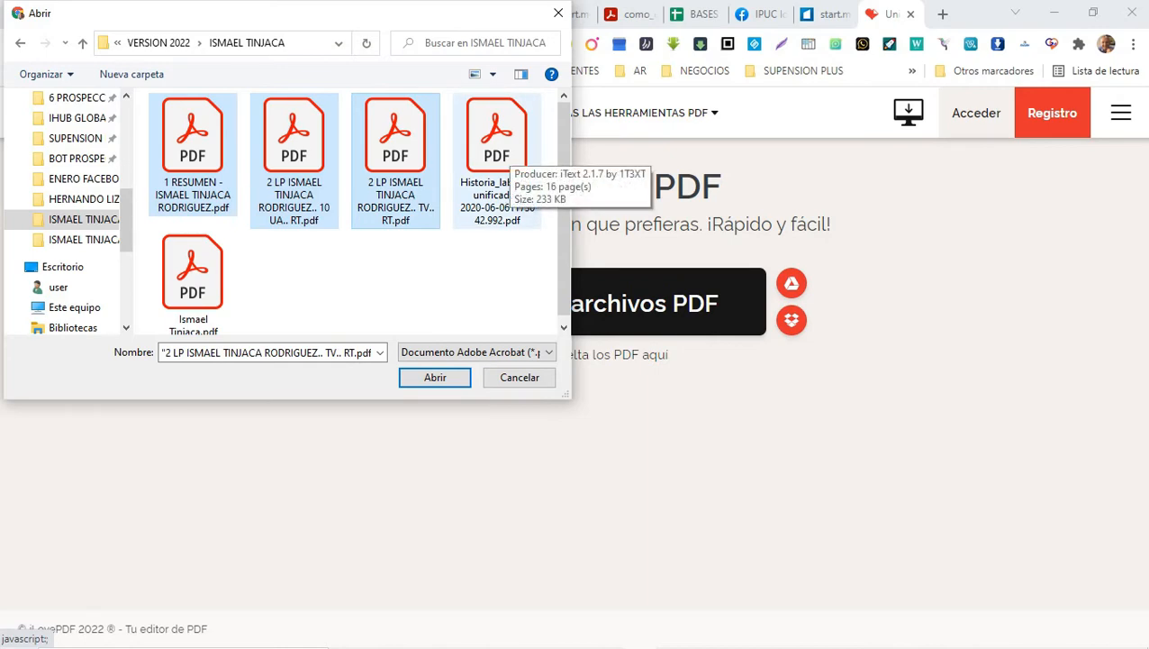
left_click(497, 144, "ctrl")
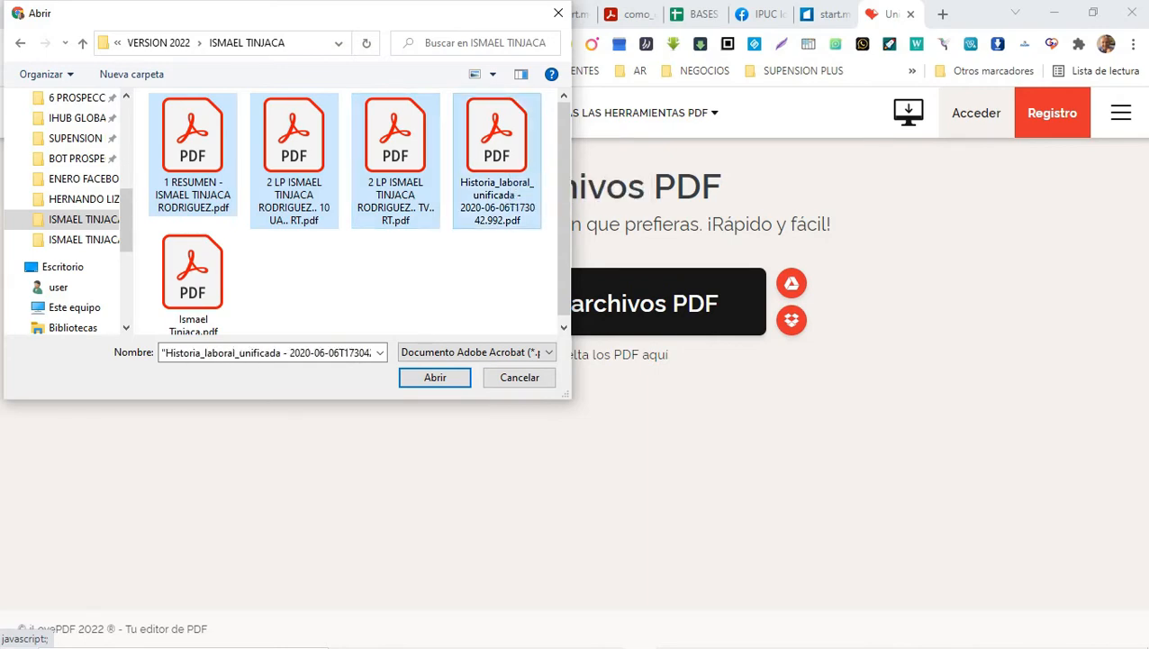
left_click(435, 377)
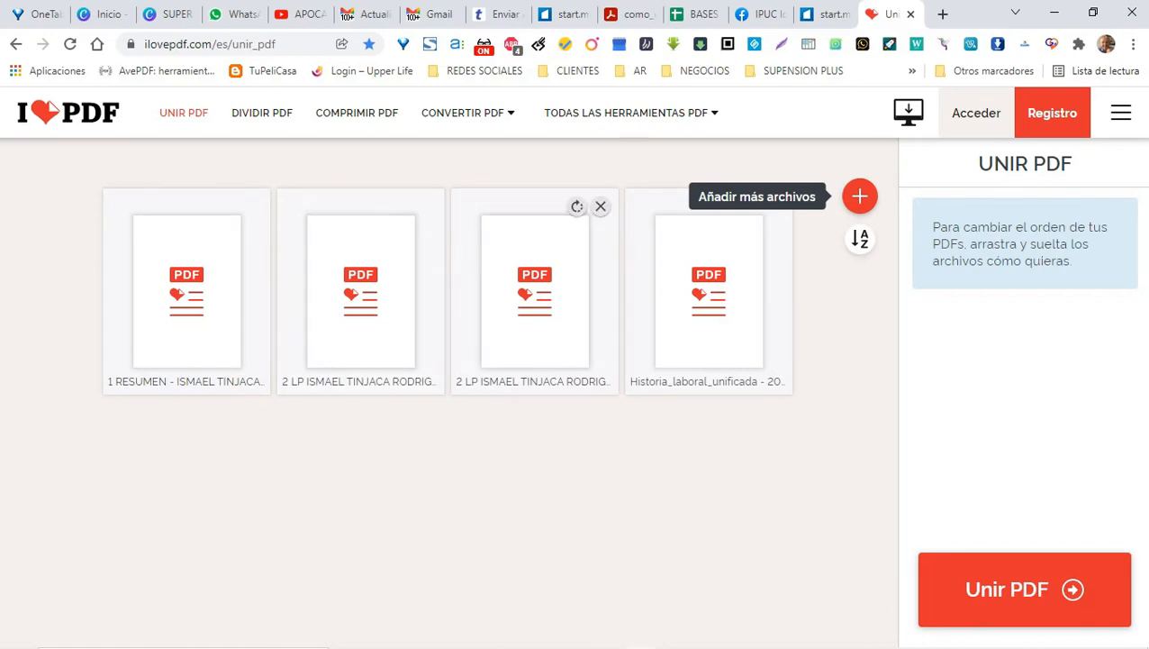
Step: Reorder the PDFs, merge them, and save to the client folder as RELIQUIDACION plus the client's name
left_click_drag(535, 288, 391, 286)
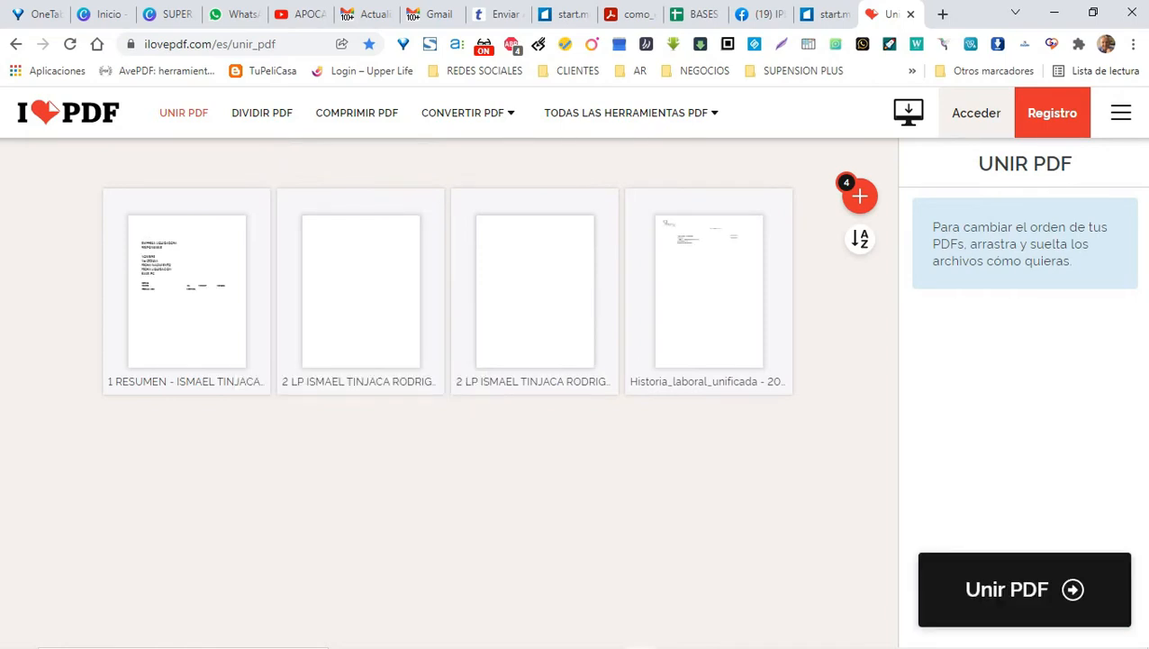
left_click(1024, 588)
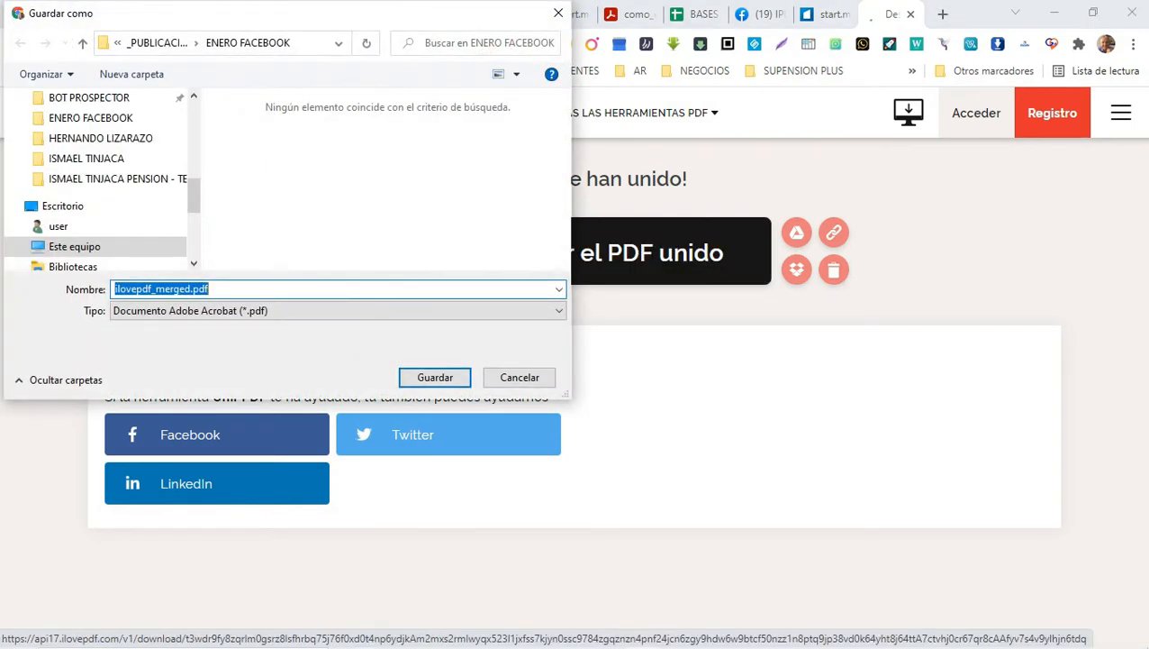
left_click(87, 157)
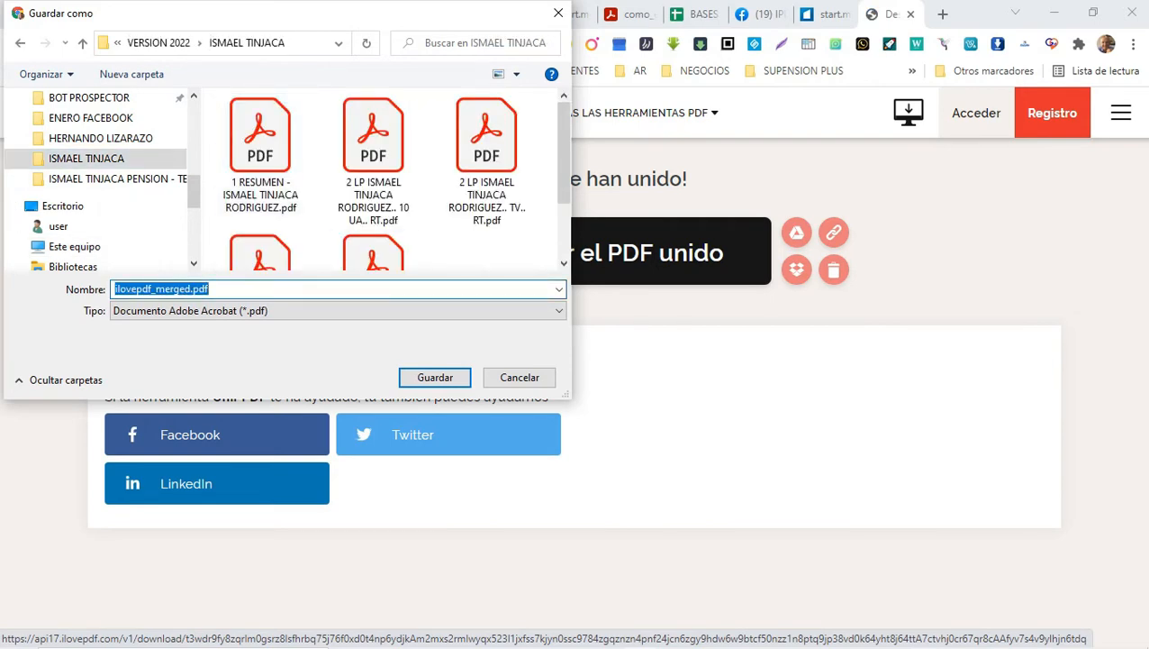
type("rELIQUID")
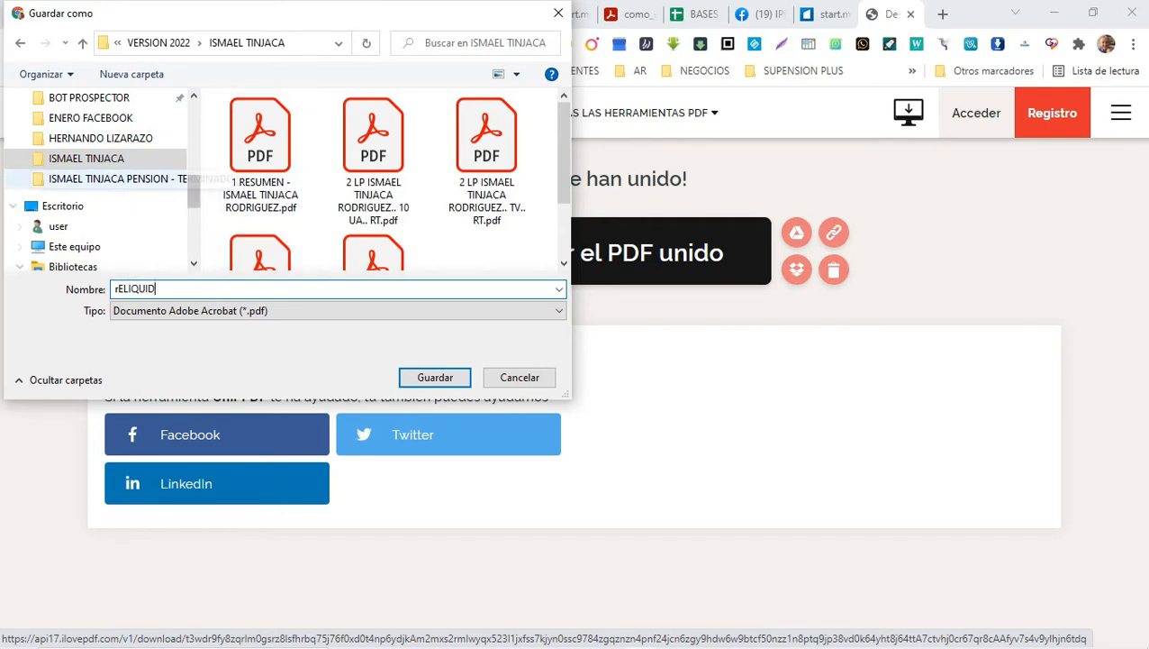
type("ACIO")
key("Home")
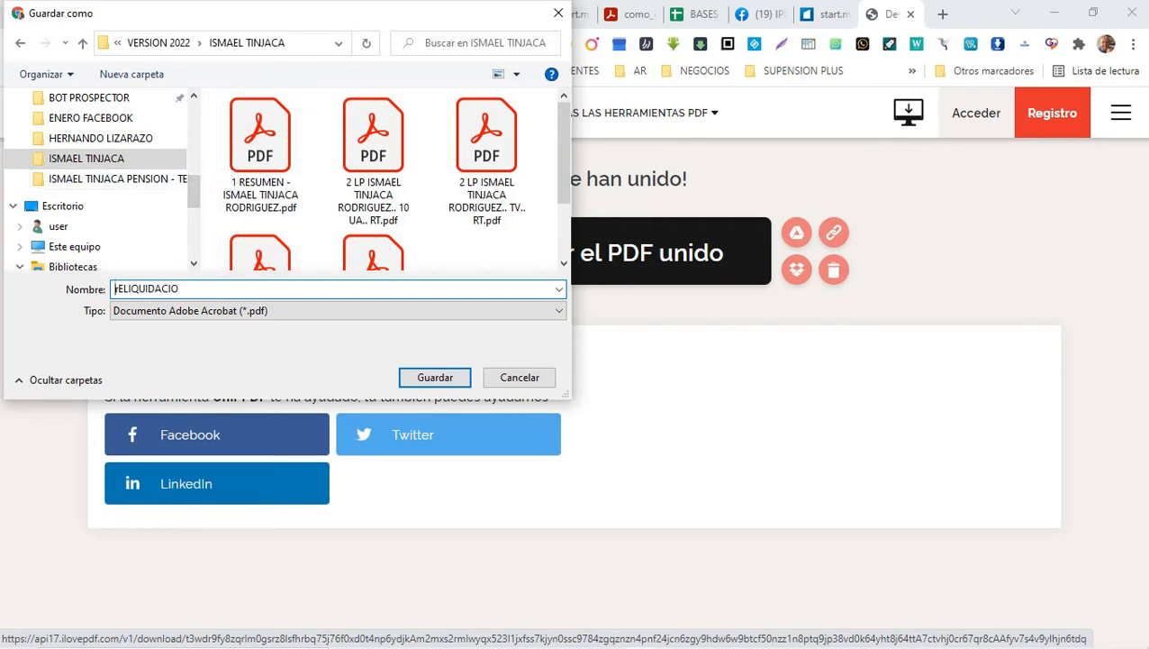
key("Delete")
type("R")
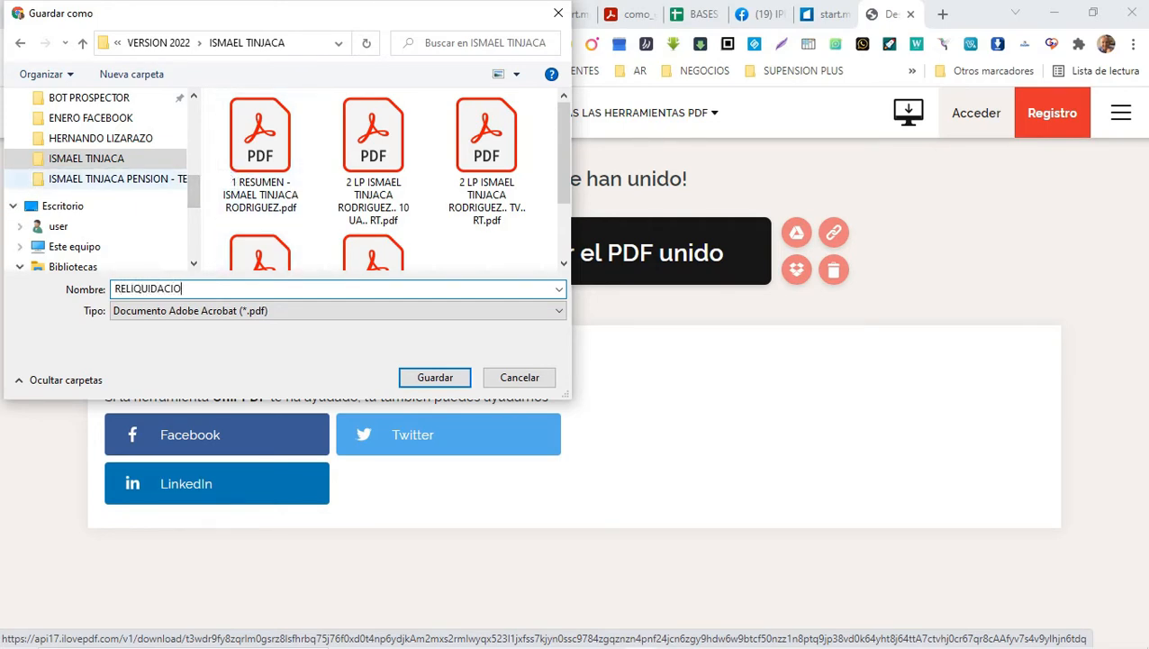
key("End")
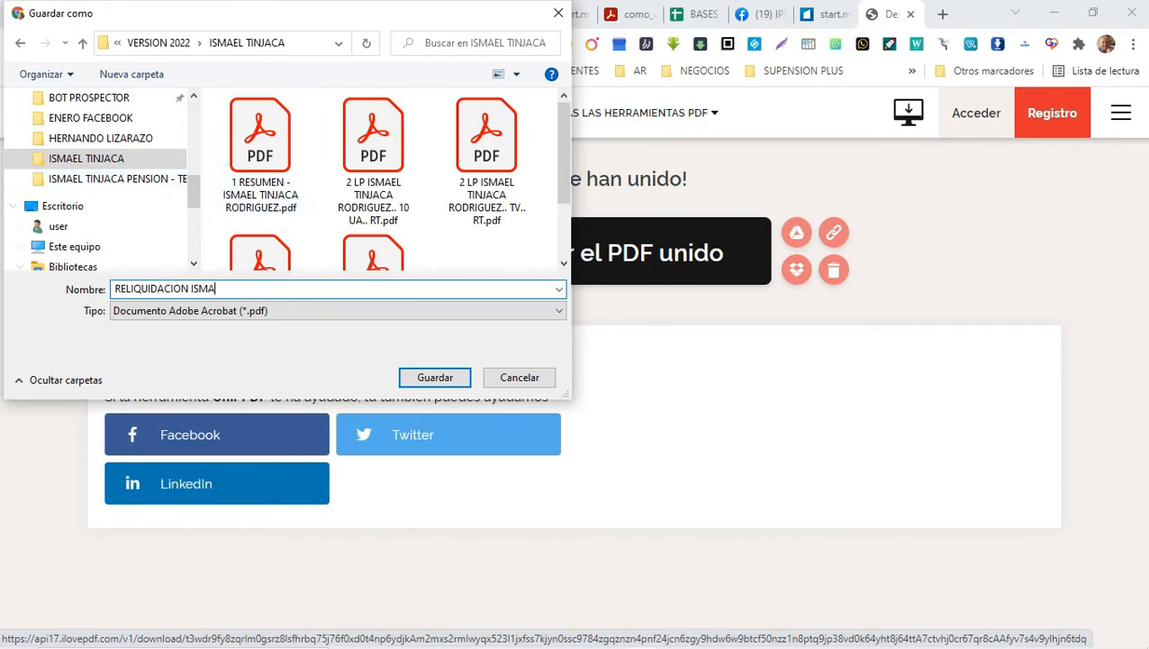
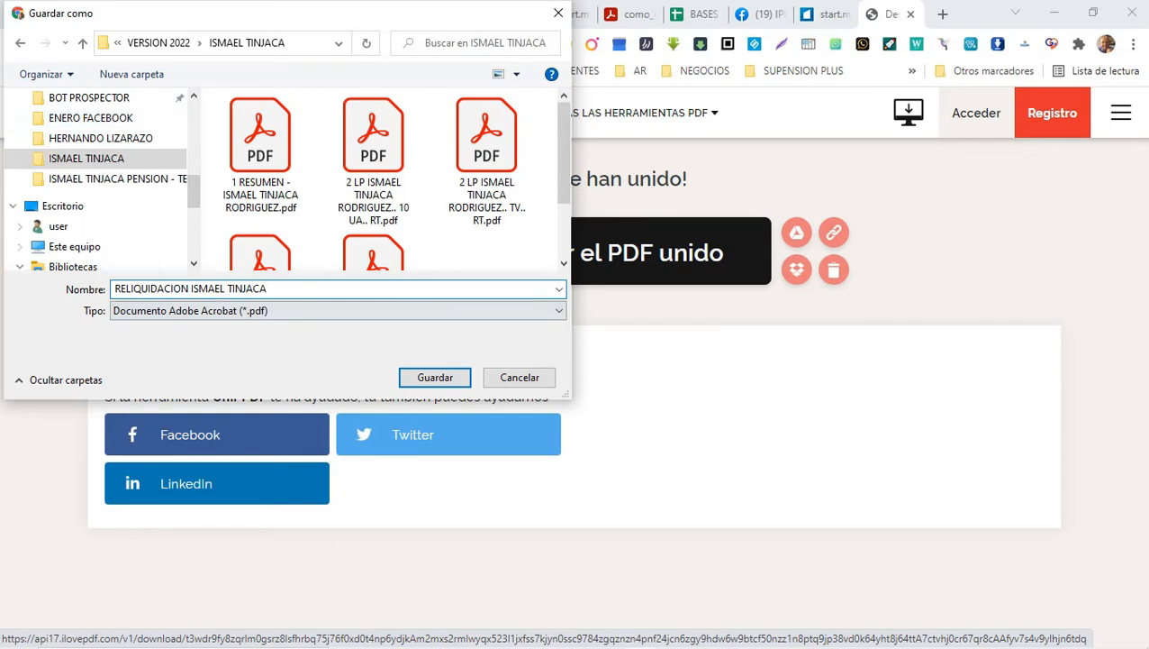
left_click(435, 378)
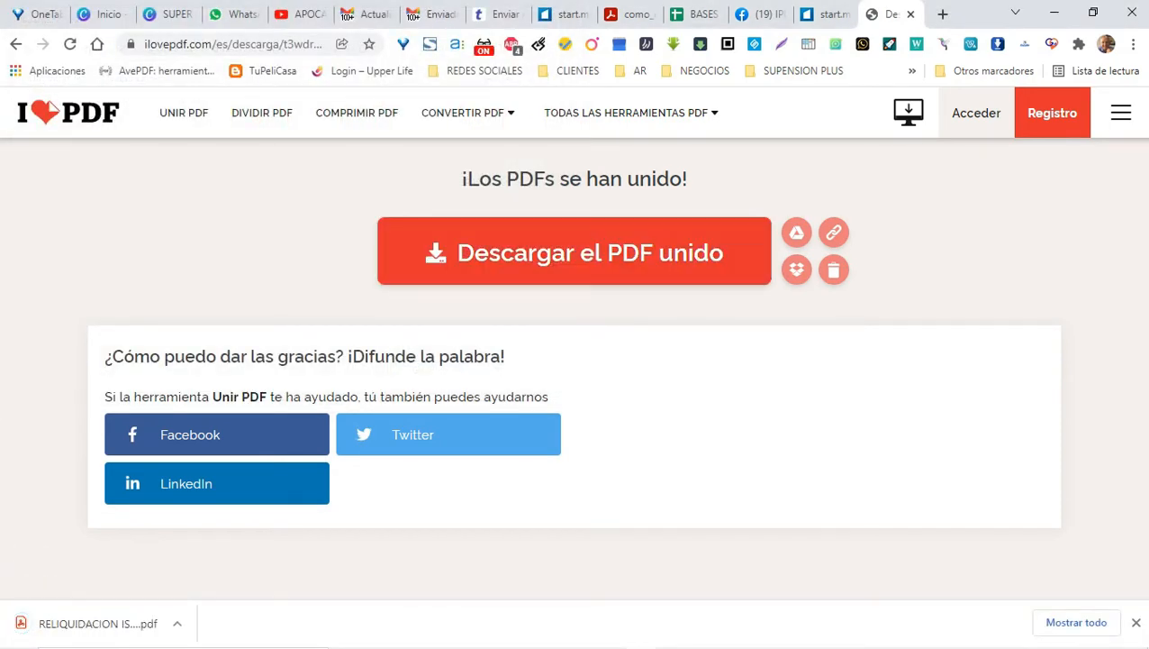
Step: Open the merged RELIQUIDACION PDF in Chrome and page through its 27 pages
left_click(97, 623)
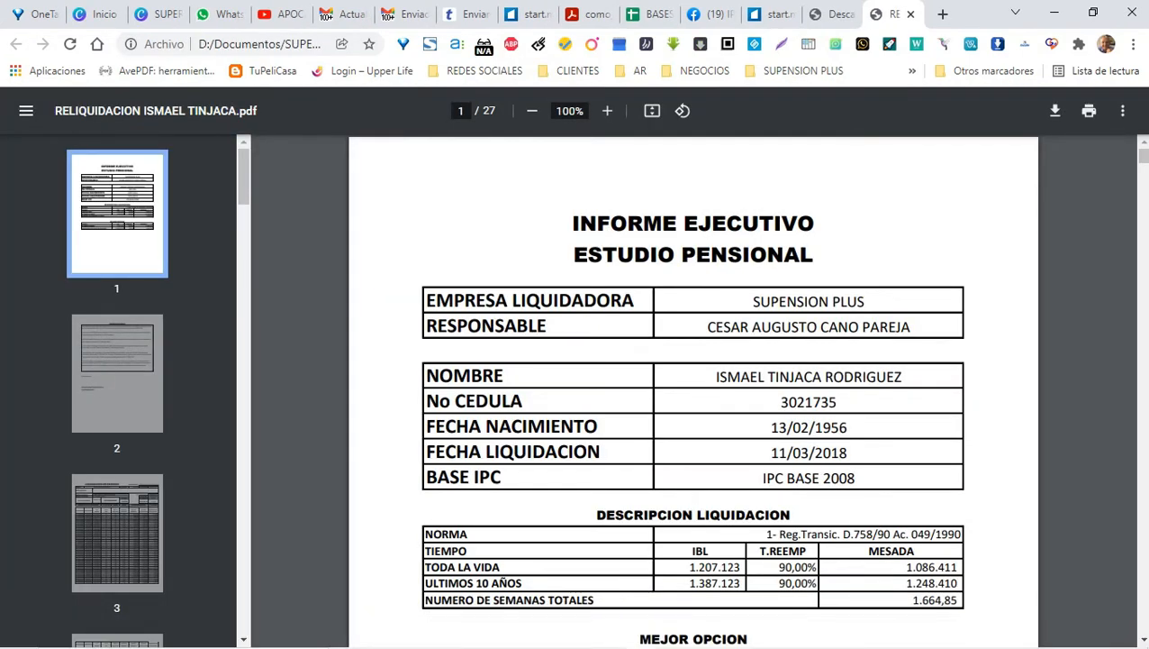
scroll(694, 387, "down", 3)
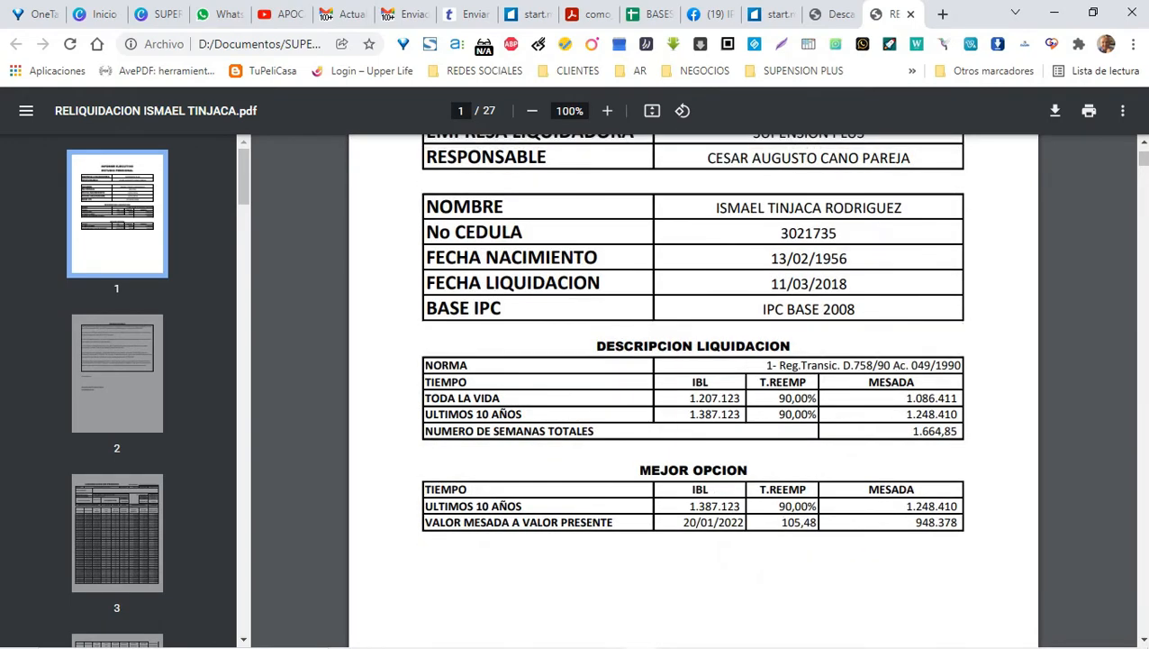
scroll(694, 387, "down", 1)
scroll(694, 388, "down", 15)
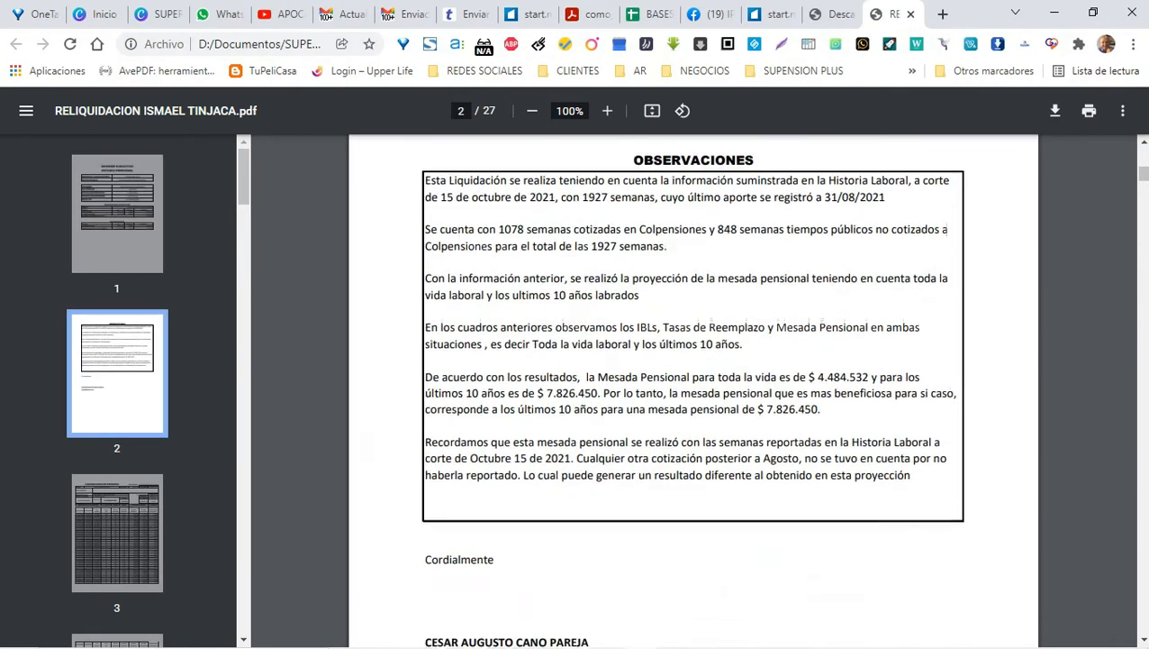
scroll(694, 387, "down", 1)
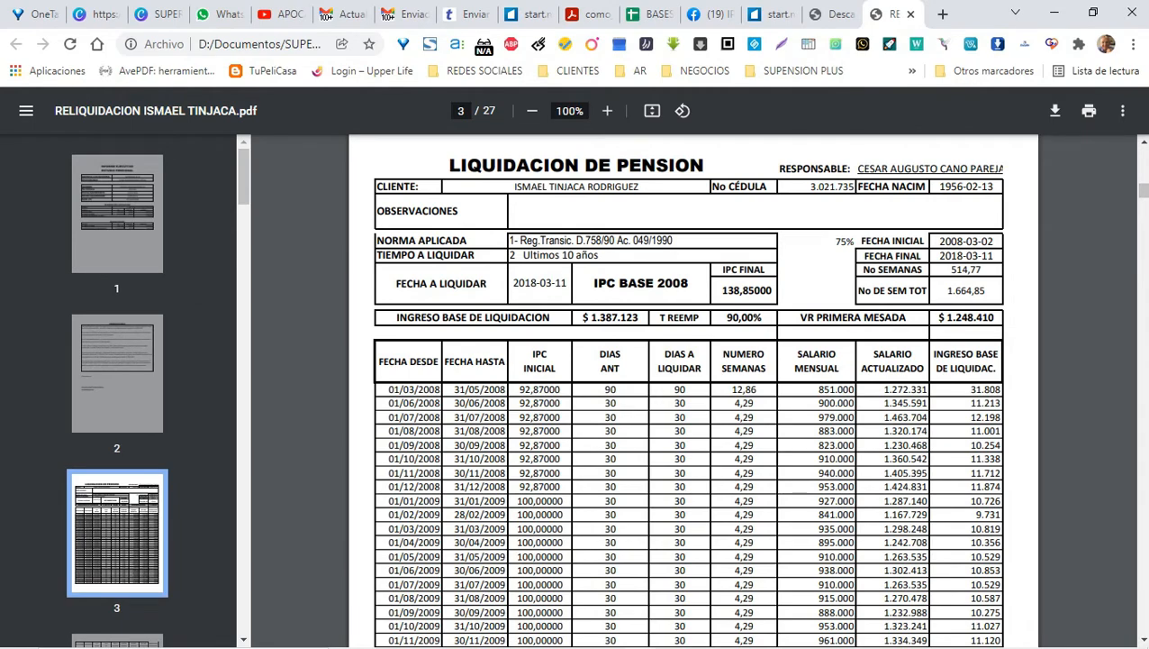
scroll(694, 388, "down", 20)
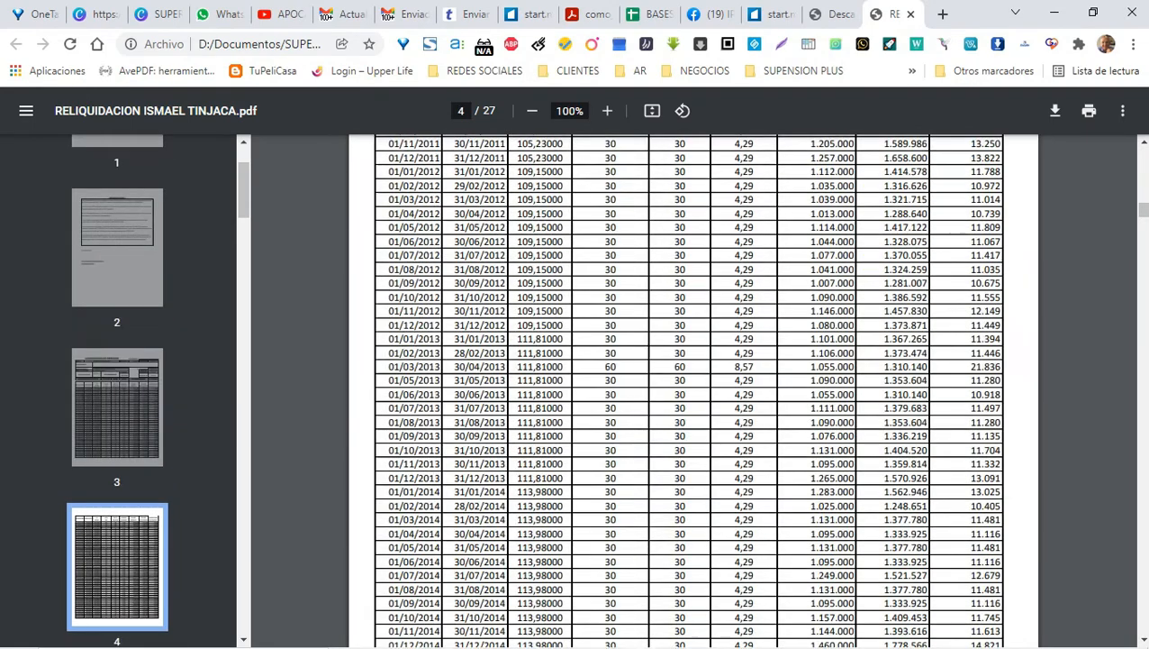
scroll(694, 387, "down", 20)
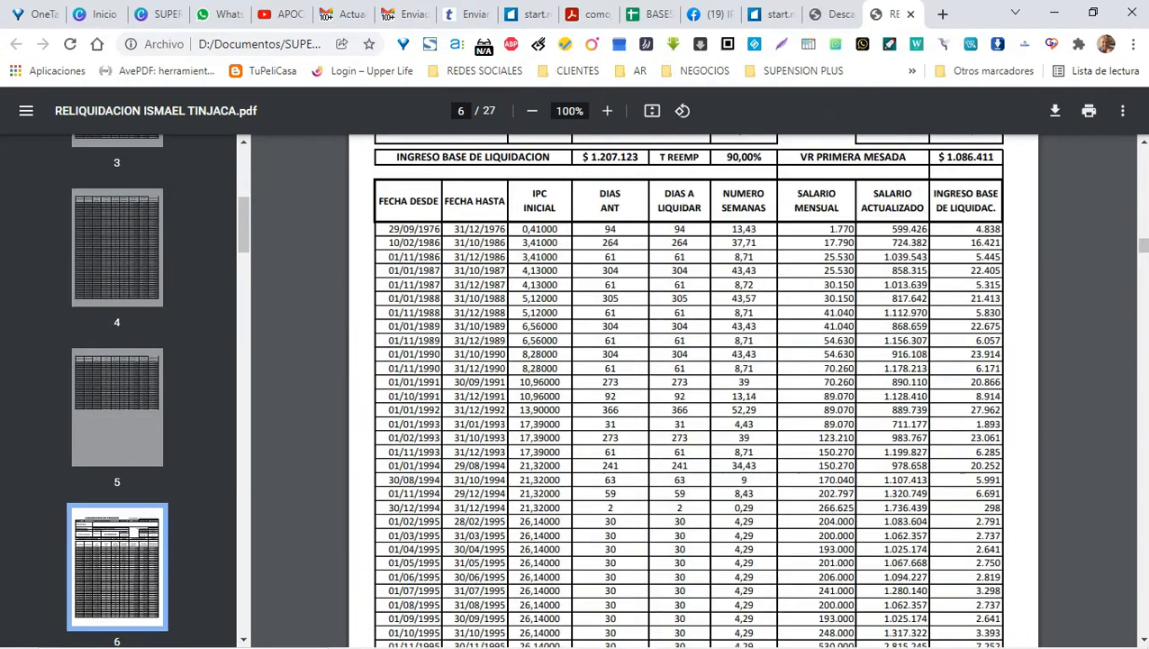
scroll(693, 387, "down", 20)
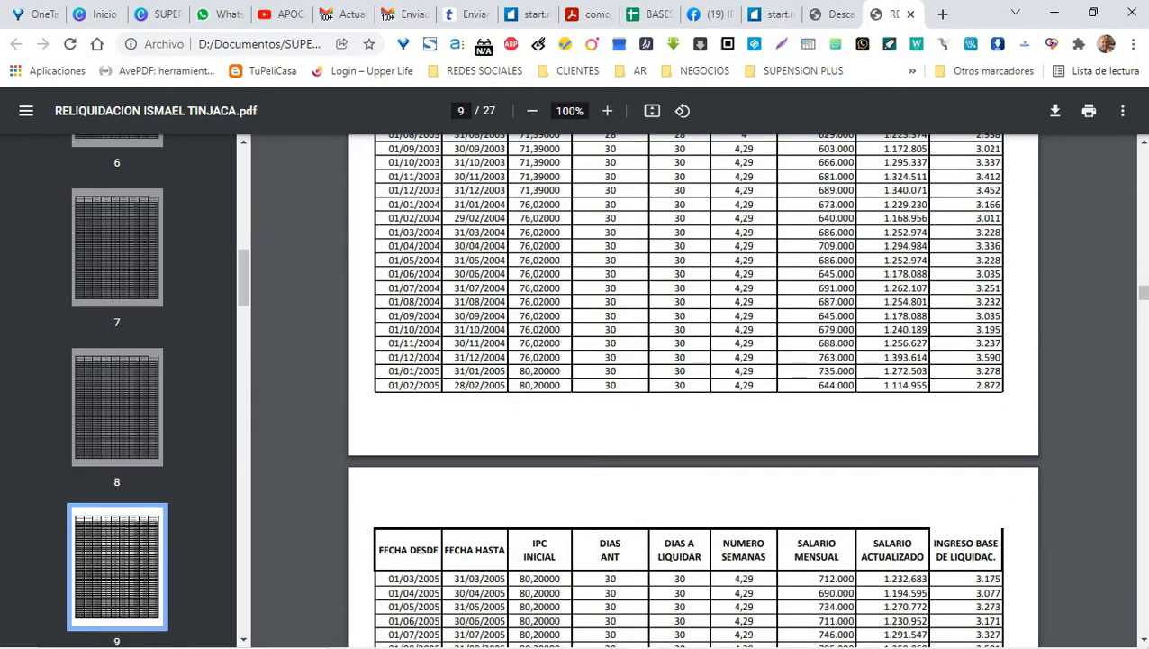
scroll(693, 387, "down", 20)
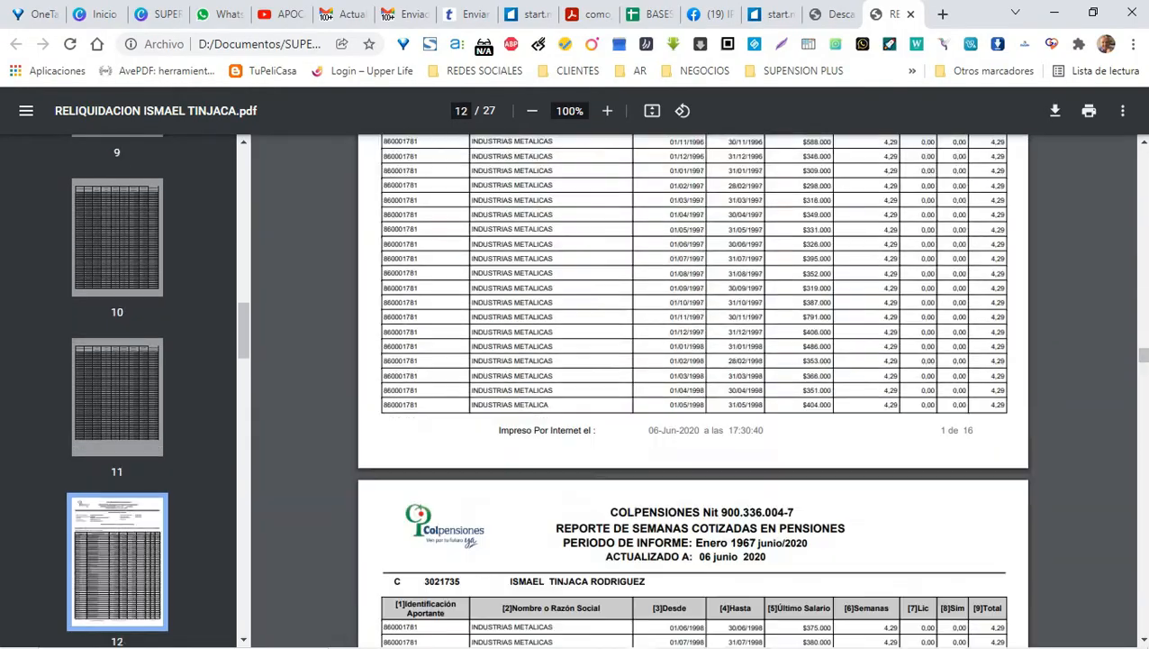
scroll(694, 387, "down", 20)
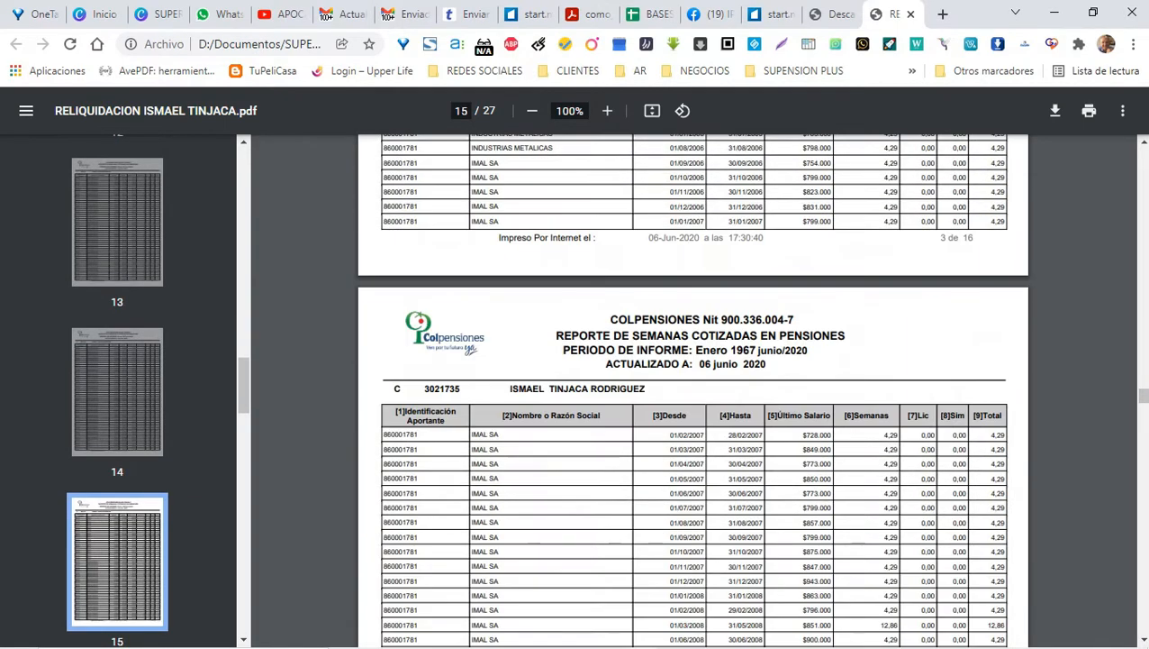
left_click_drag(1141, 394, 1142, 159)
scroll(693, 387, "up", 3)
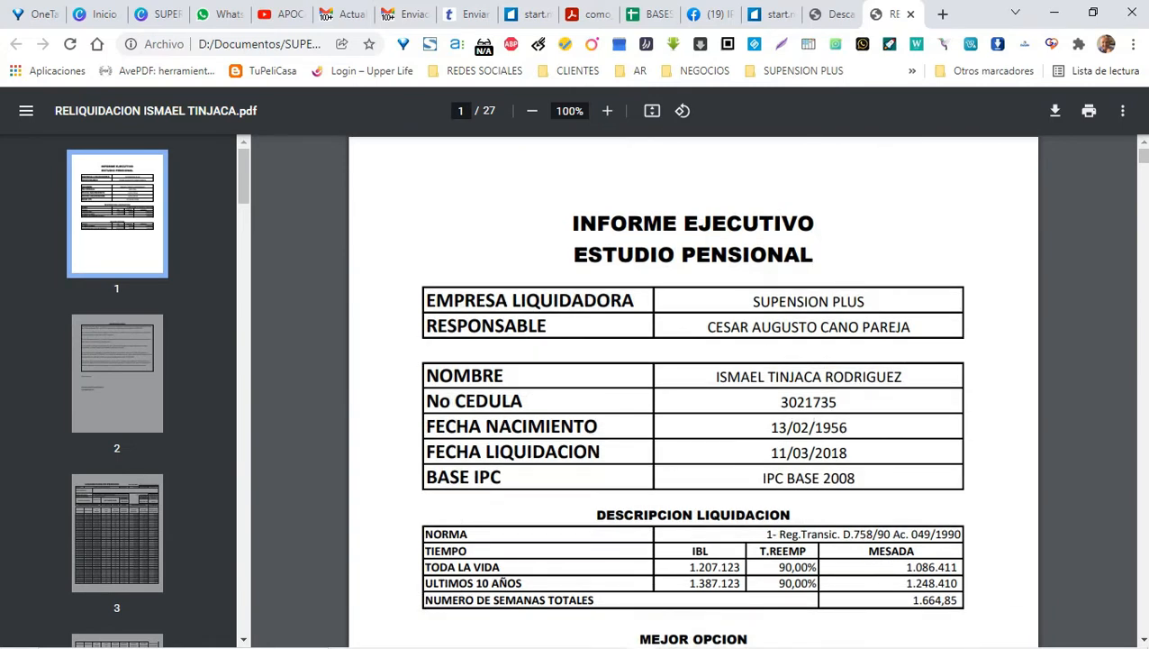
scroll(693, 387, "down", 13)
scroll(694, 387, "up", 2)
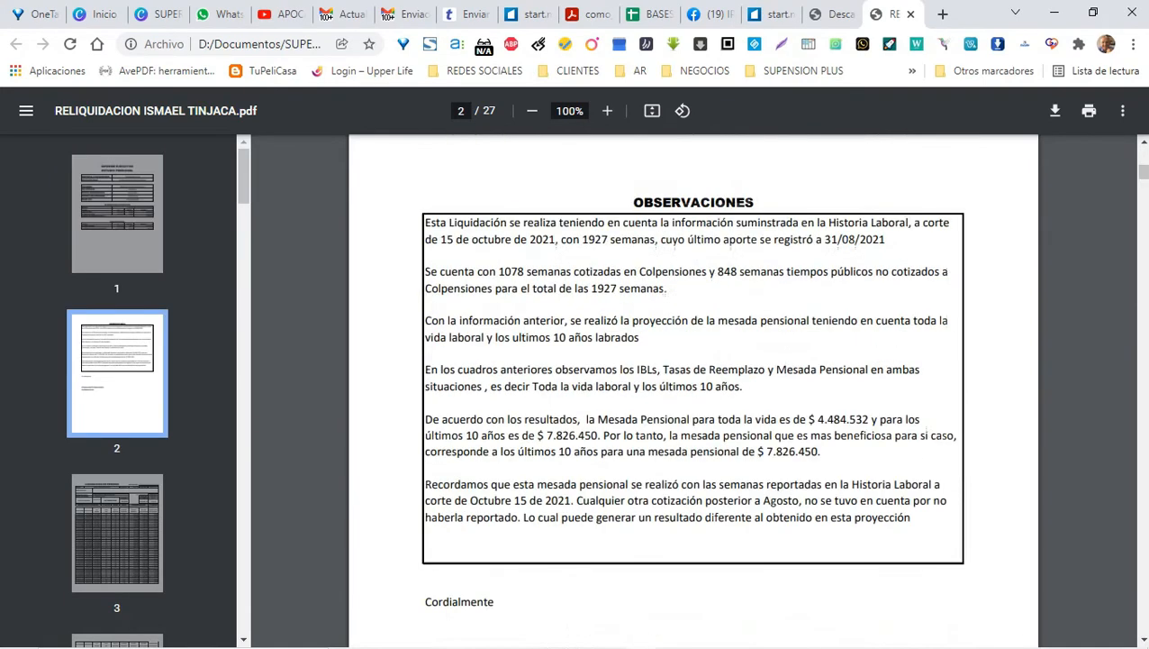
scroll(693, 387, "up", 1)
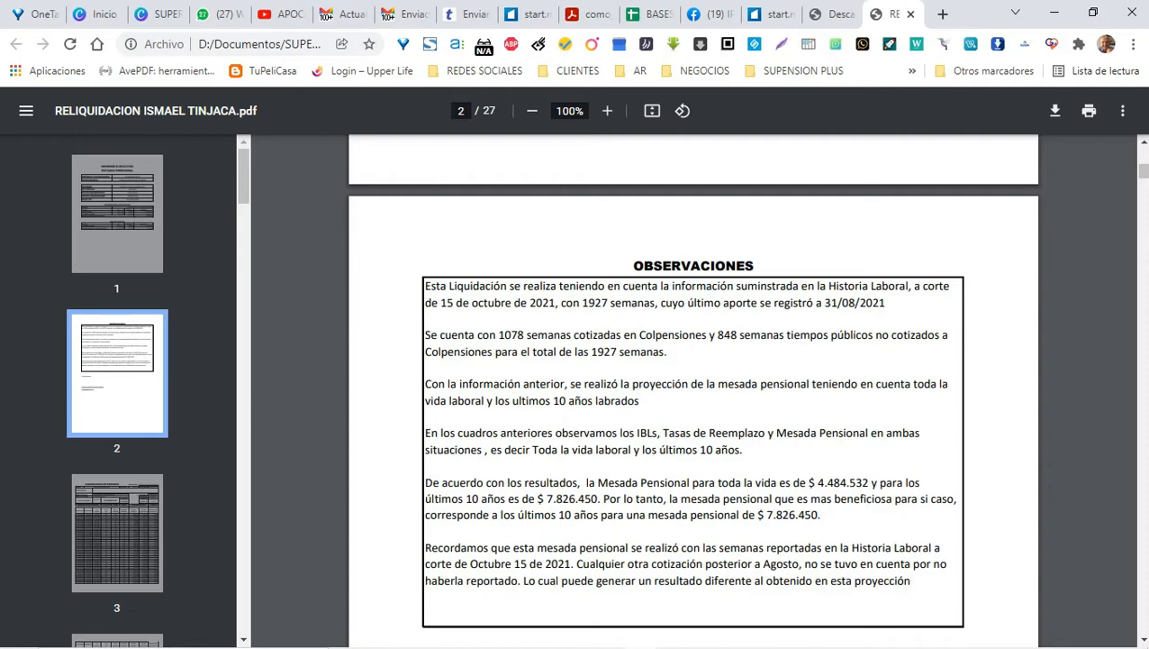
scroll(693, 387, "up", 5)
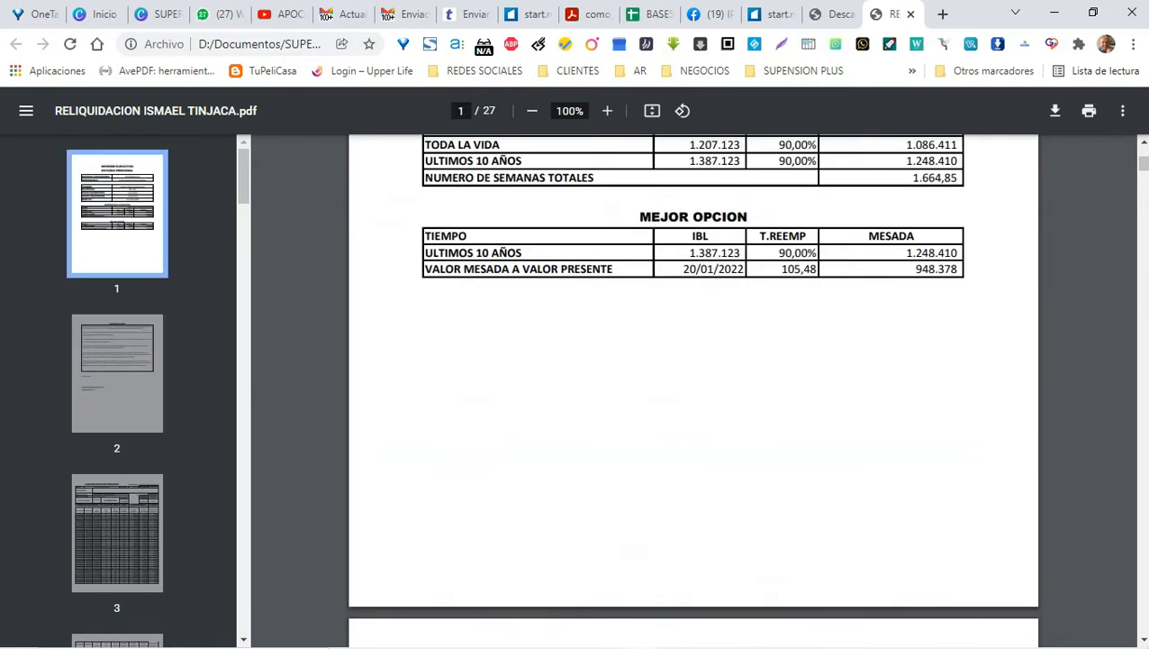
scroll(693, 387, "down", 5)
scroll(693, 388, "up", 2)
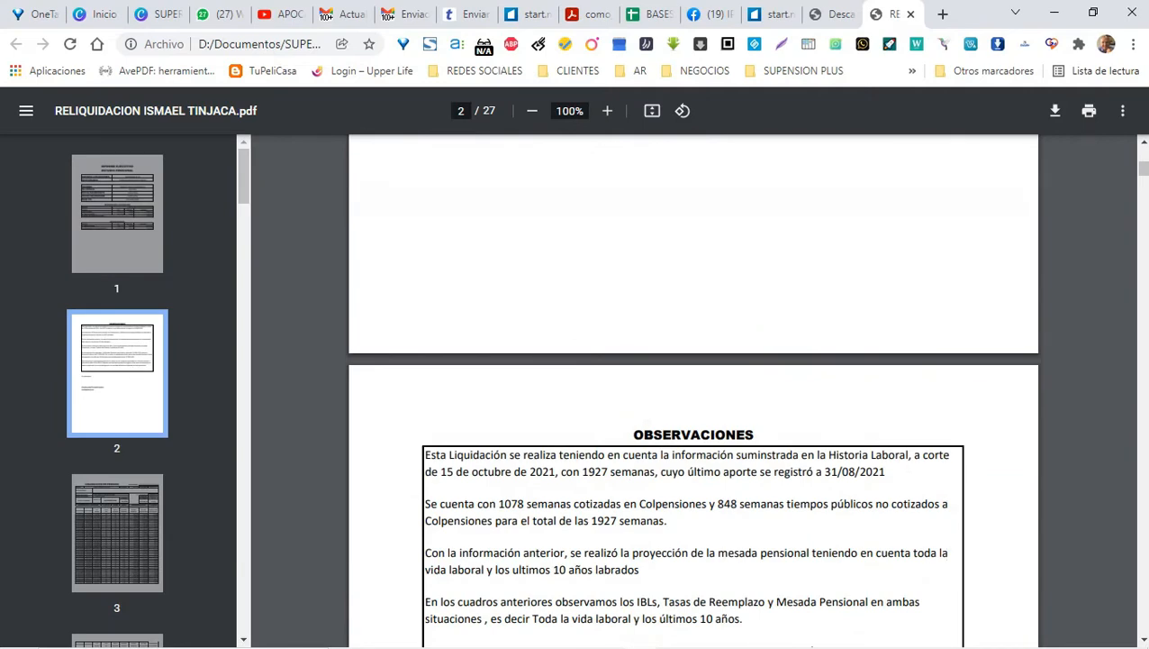
scroll(694, 387, "up", 5)
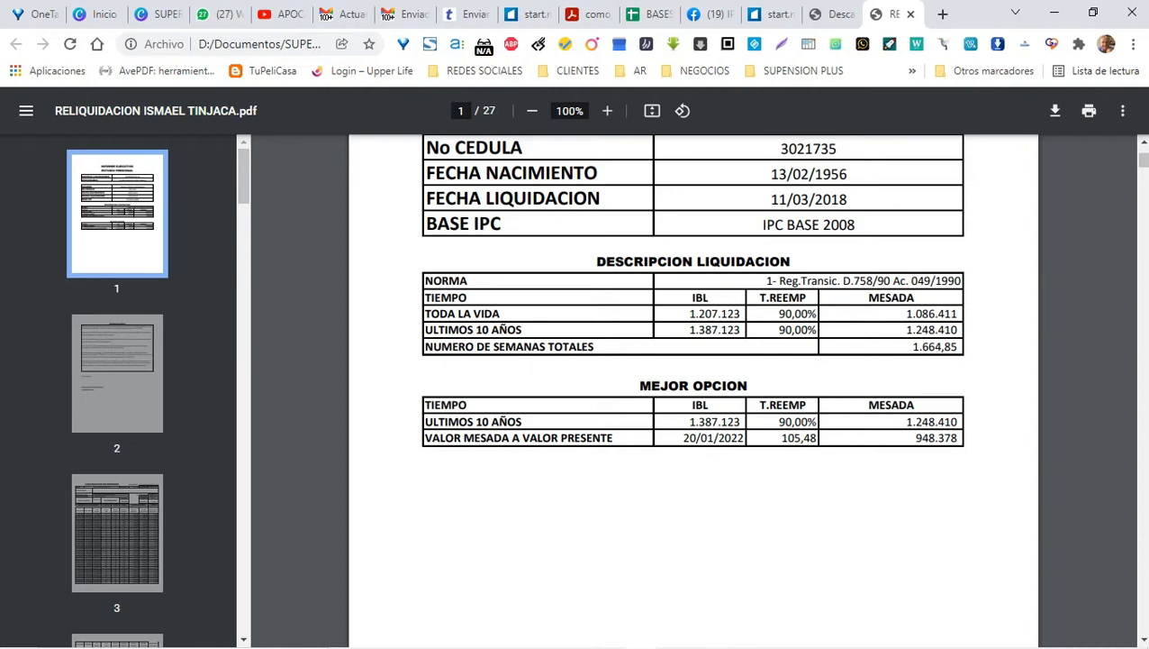
scroll(694, 387, "down", 15)
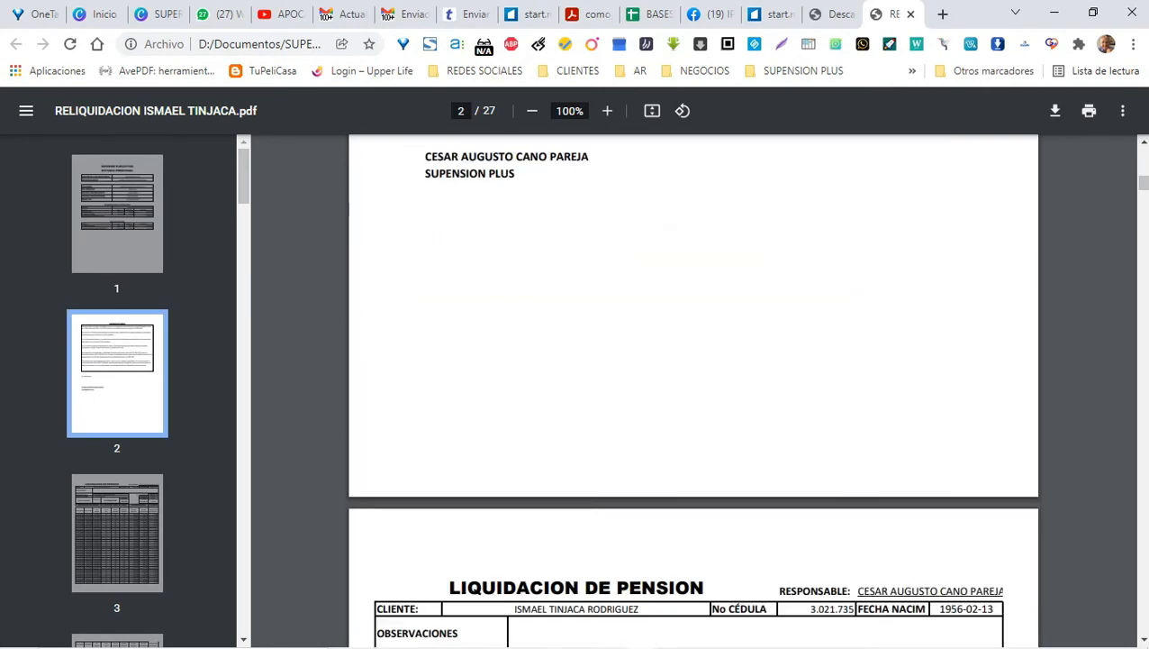
scroll(694, 388, "down", 5)
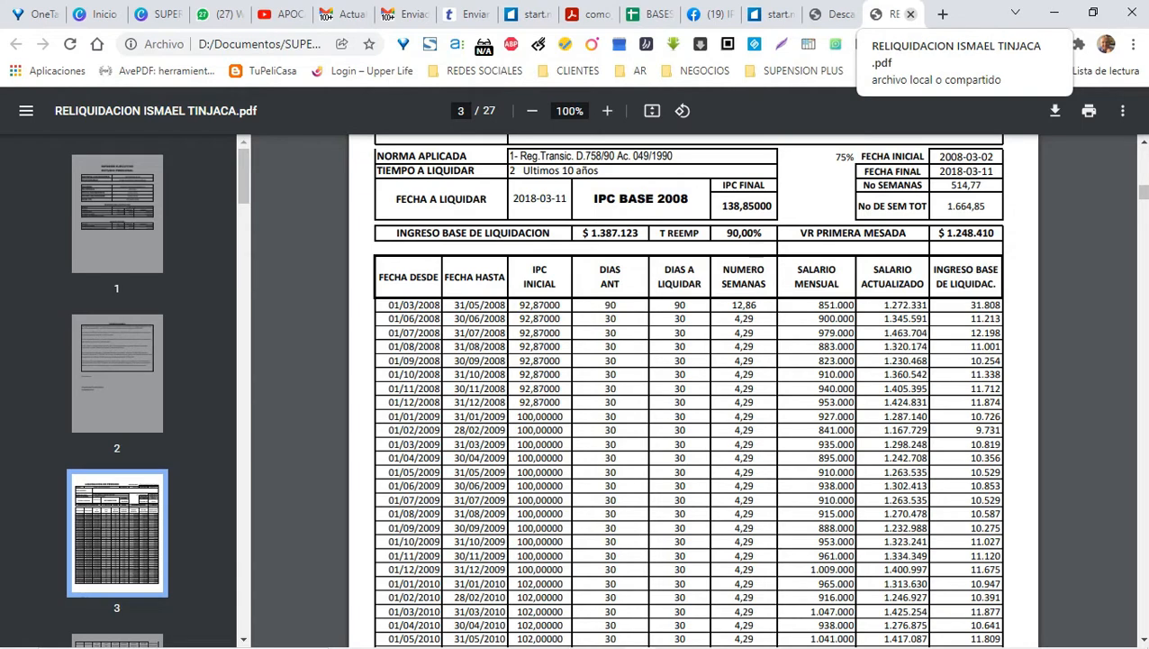
Step: Close both browser tabs, create blank Word document Documento1, then return to Excel
left_click(910, 14)
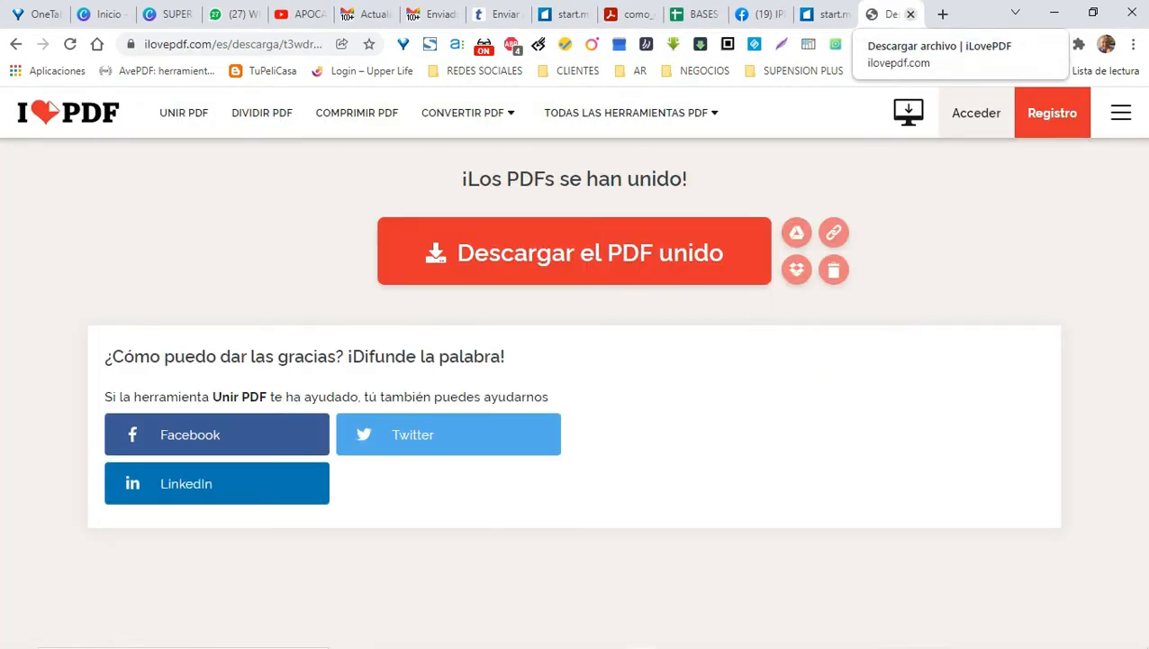
left_click(911, 14)
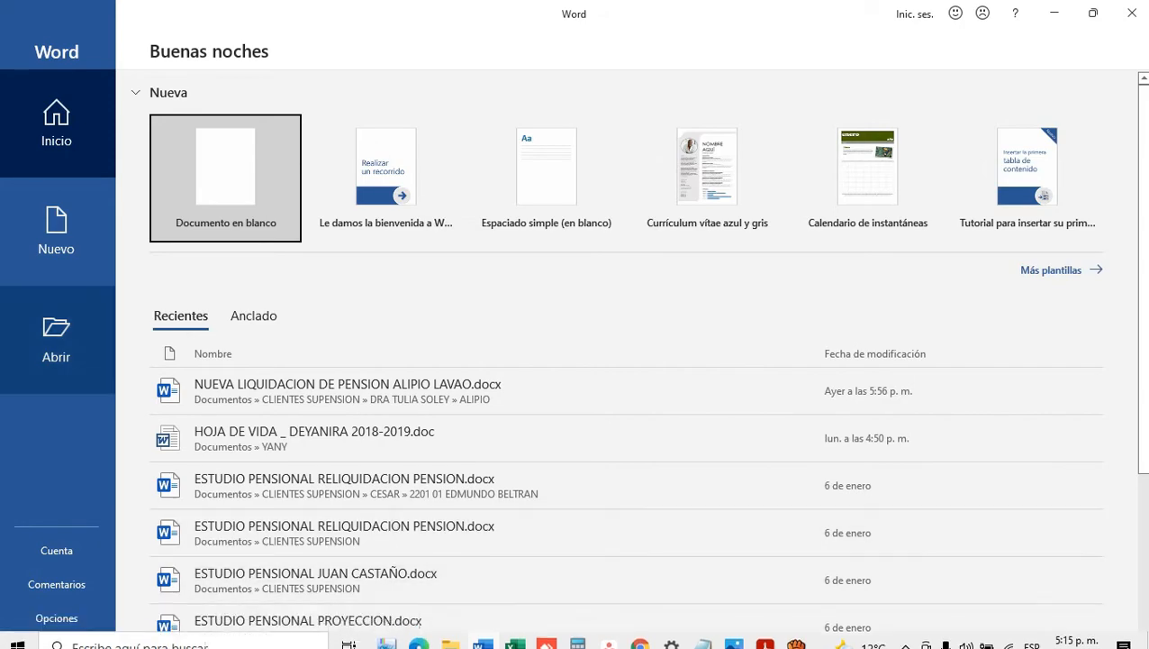
left_click(225, 178)
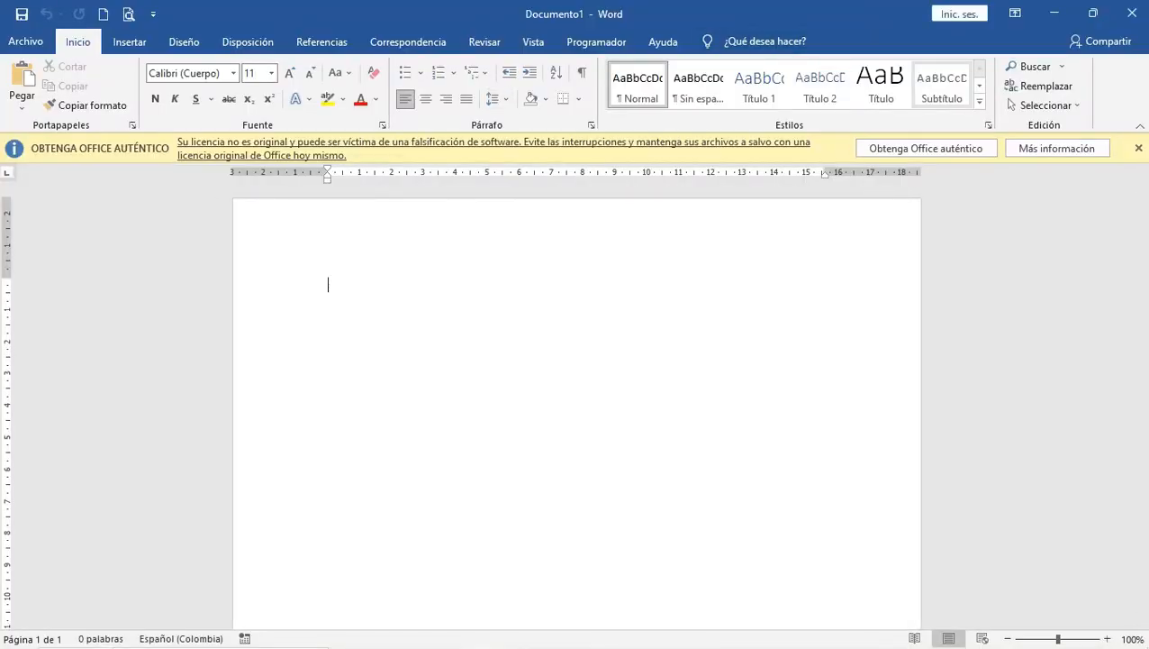
left_click(1139, 148)
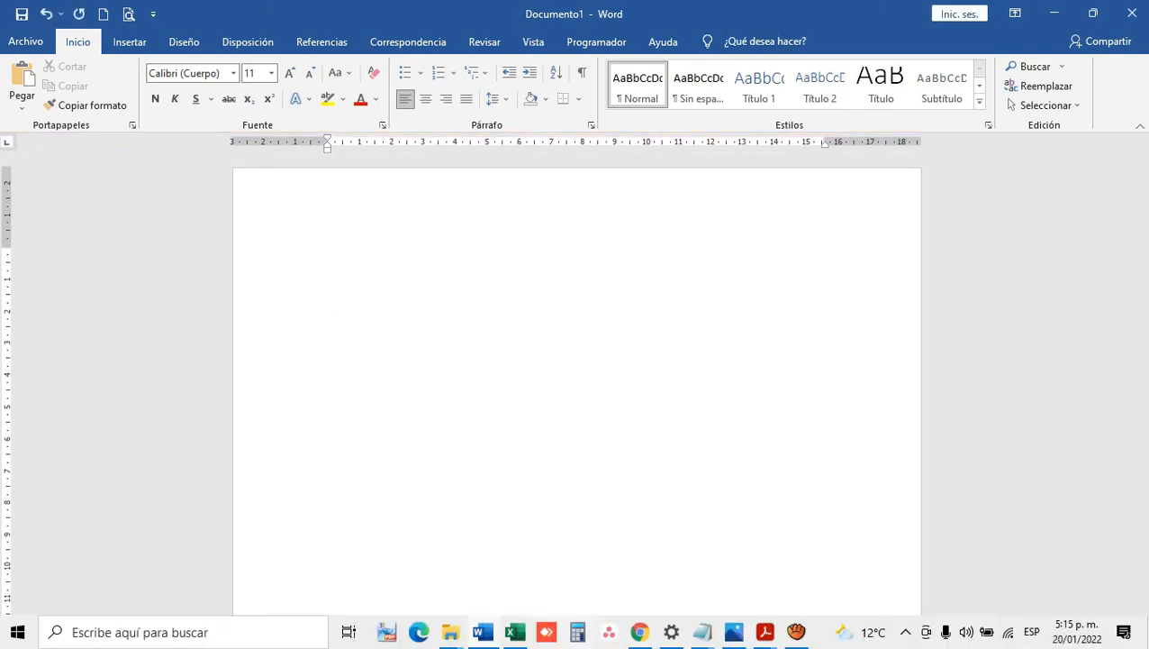
left_click(515, 632)
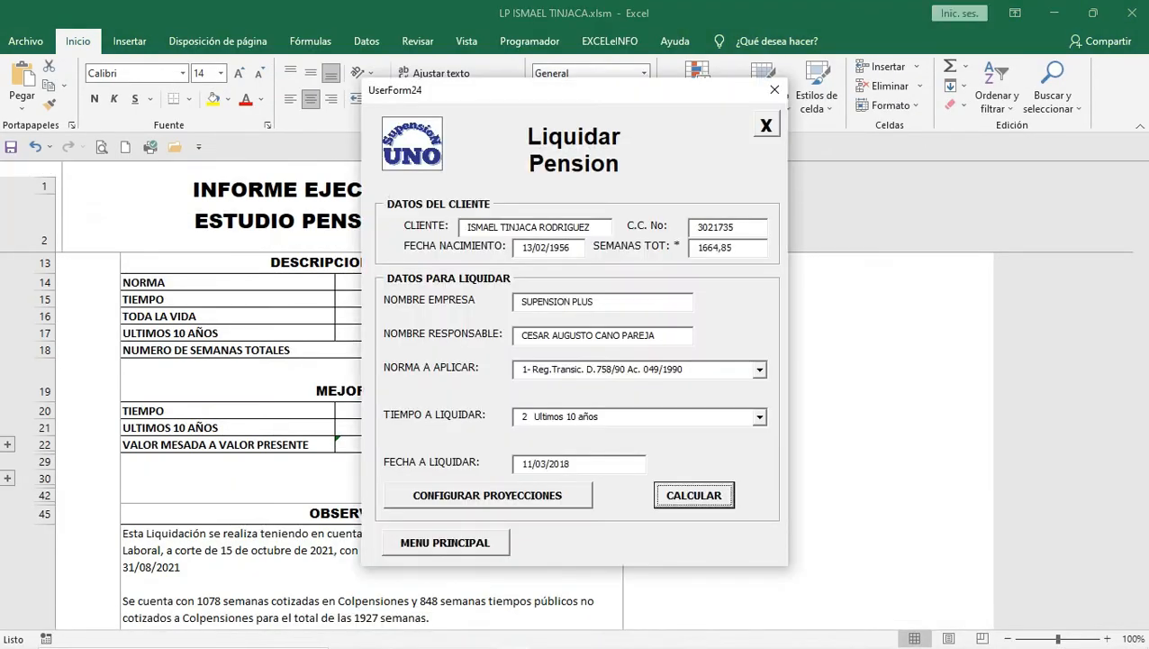
Step: Set the liquidation period to Toda la Vida, calculate, and export the liquidation to Word
left_click(760, 417)
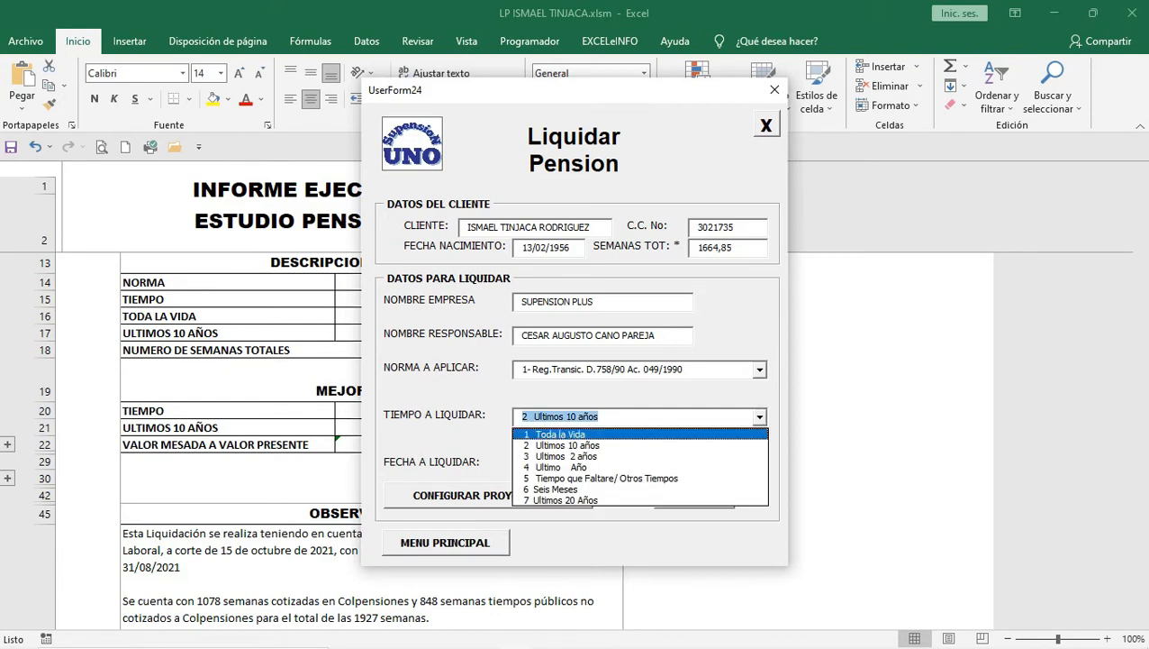
key("Return")
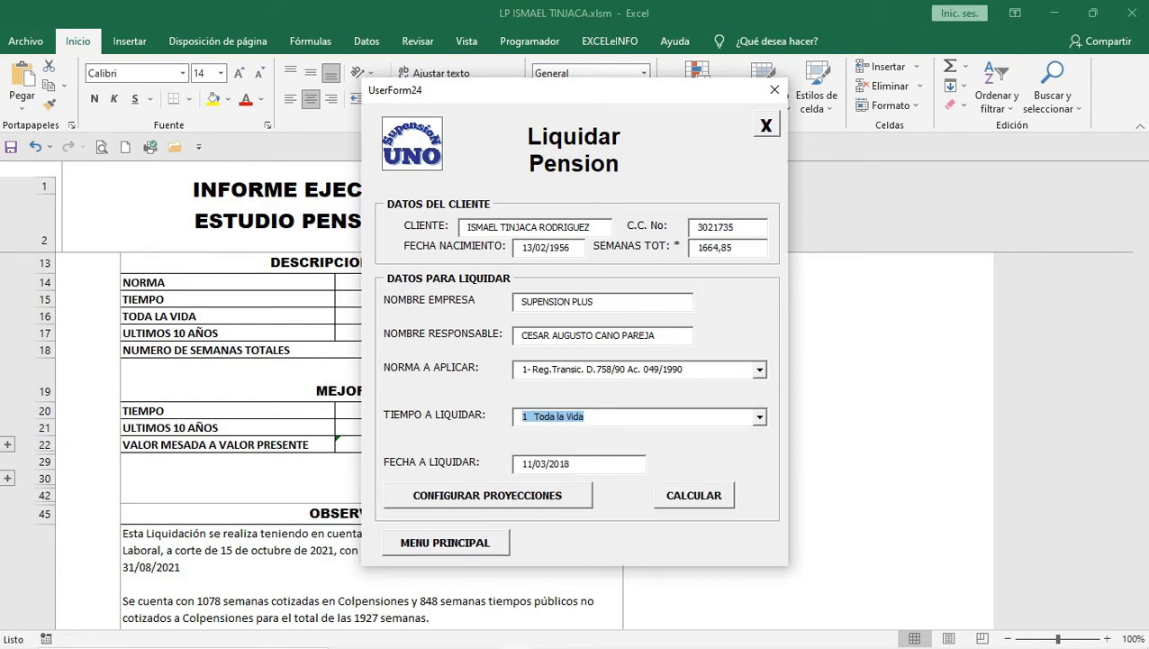
left_click(695, 496)
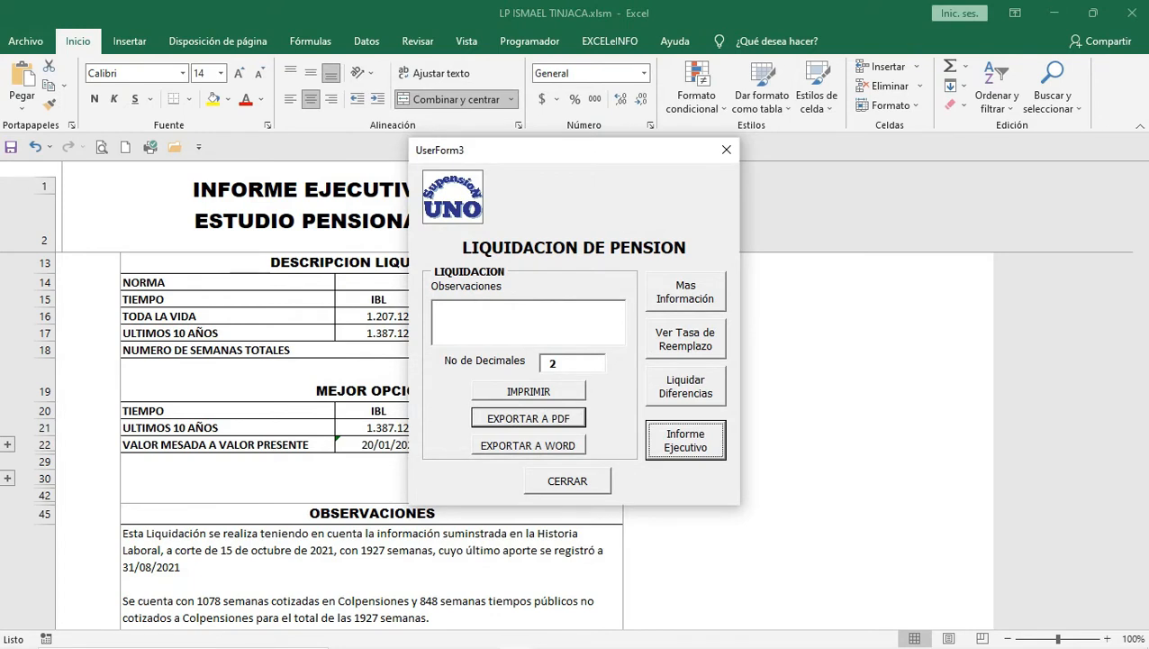
left_click(528, 445)
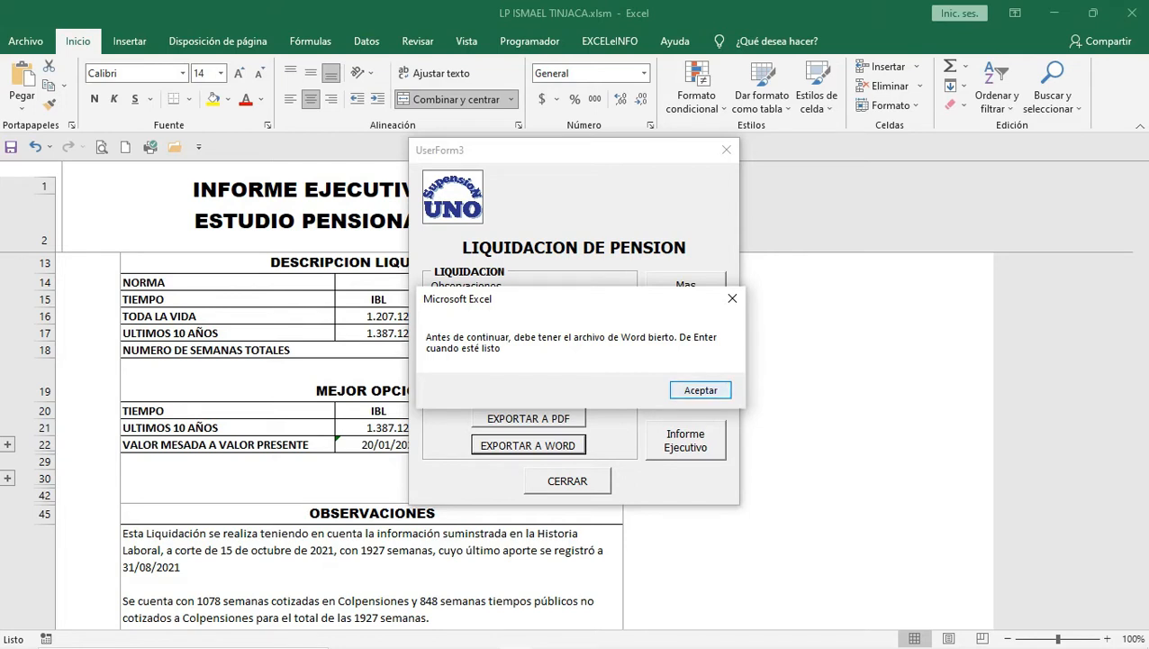
Step: Confirm Excel's export message and bring the blank Documento1 to the front
key("Return")
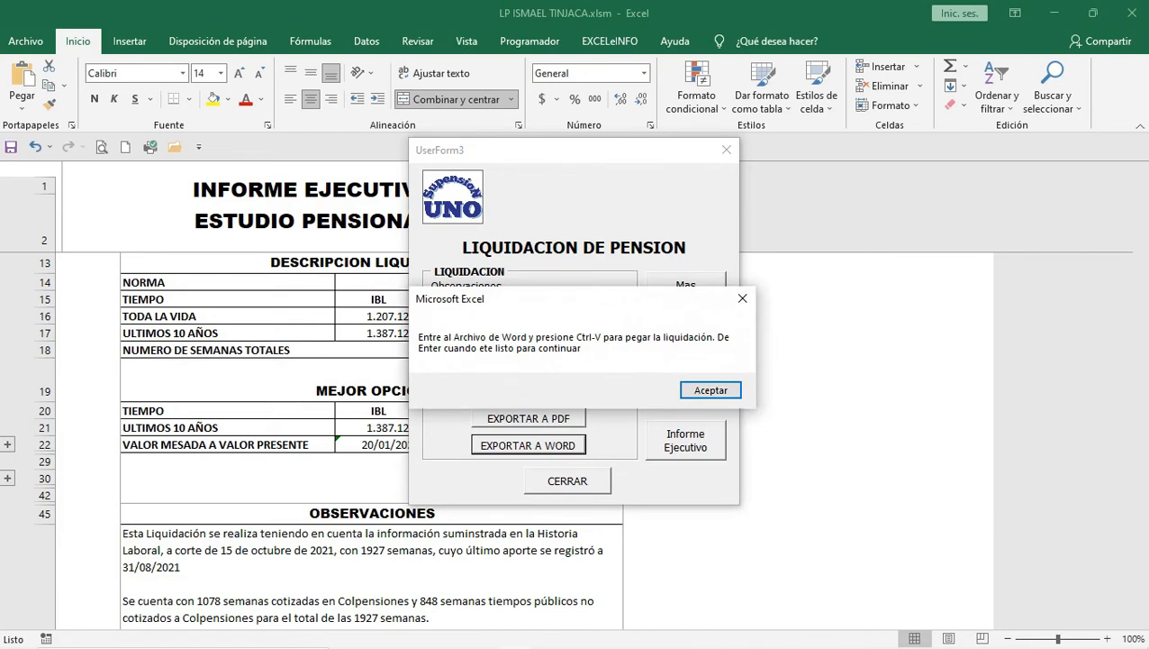
left_click(483, 632)
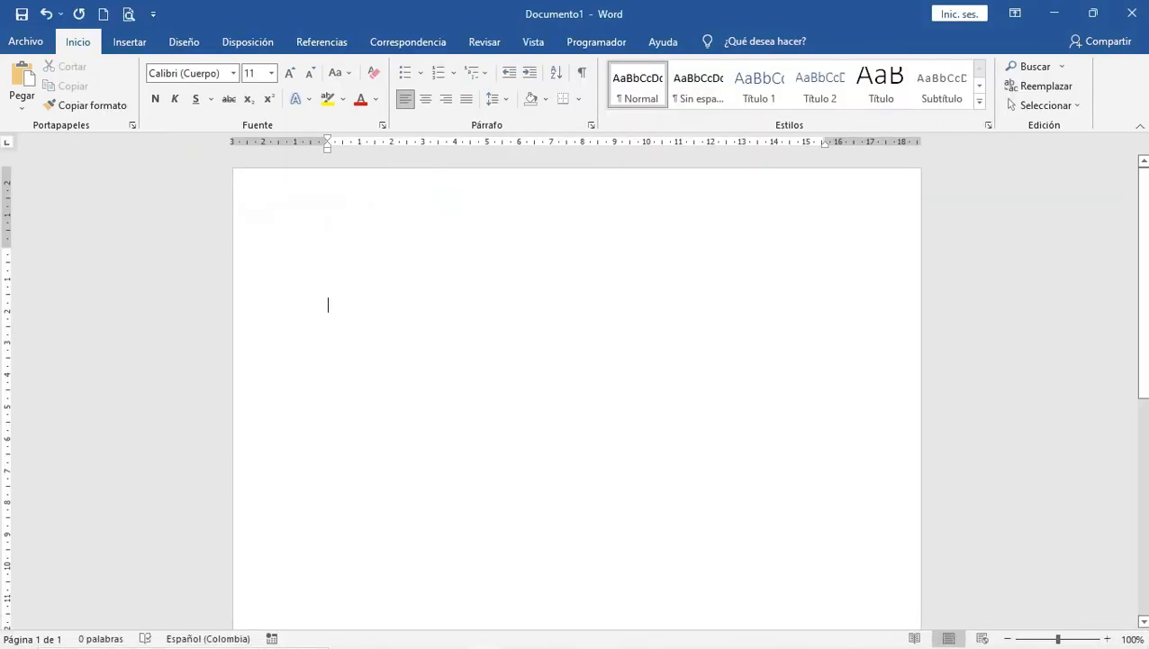
Step: Paste the liquidation table and set all its text to Agency FB, size 9
key("ctrl+v")
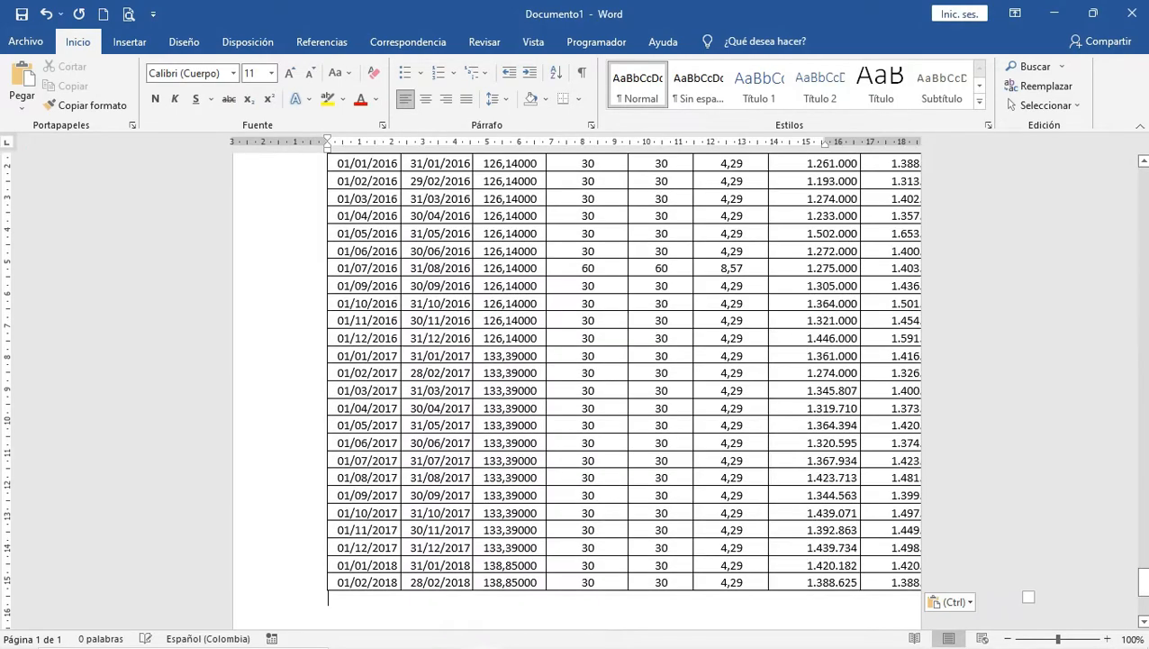
key("ctrl+Home")
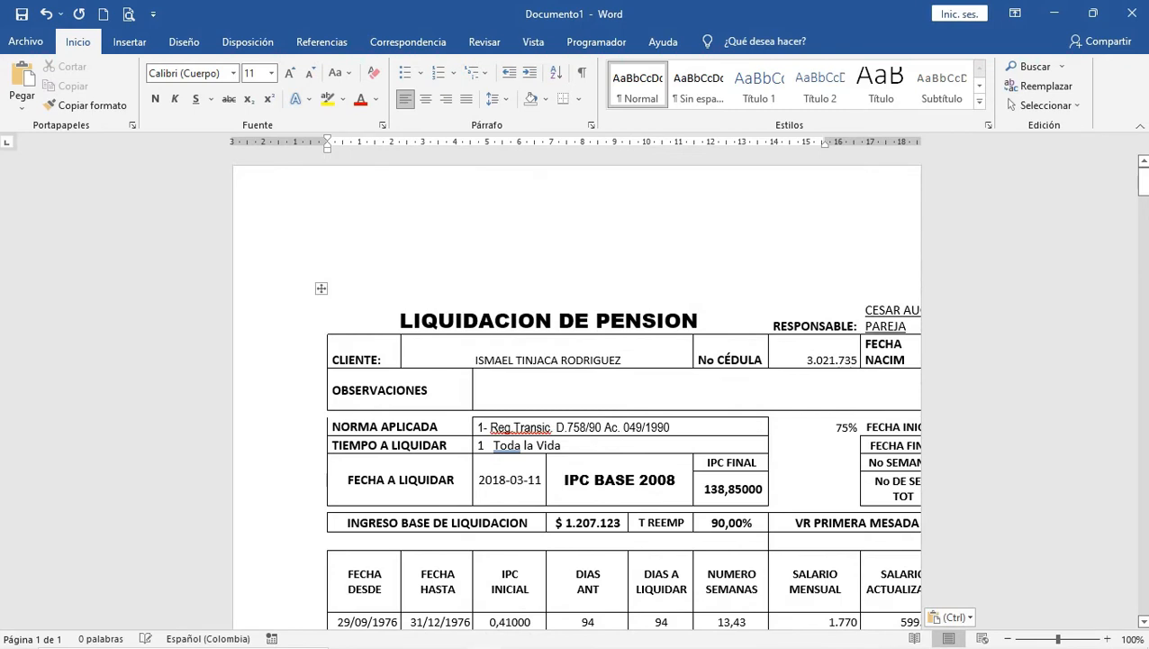
key("ctrl+a")
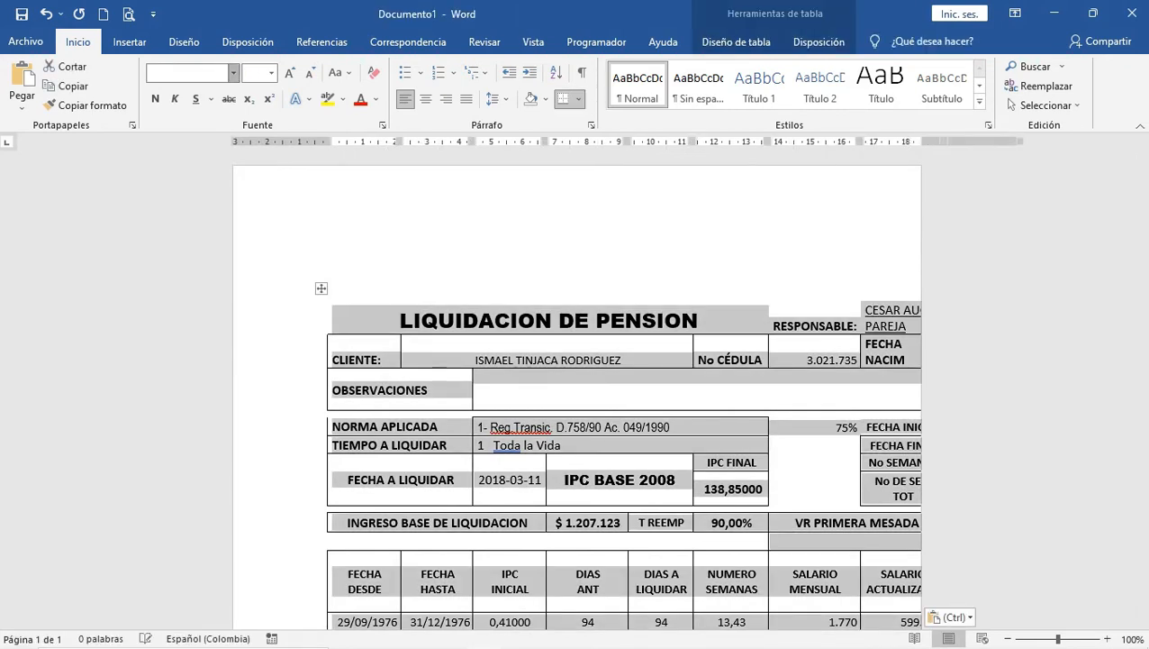
left_click(233, 73)
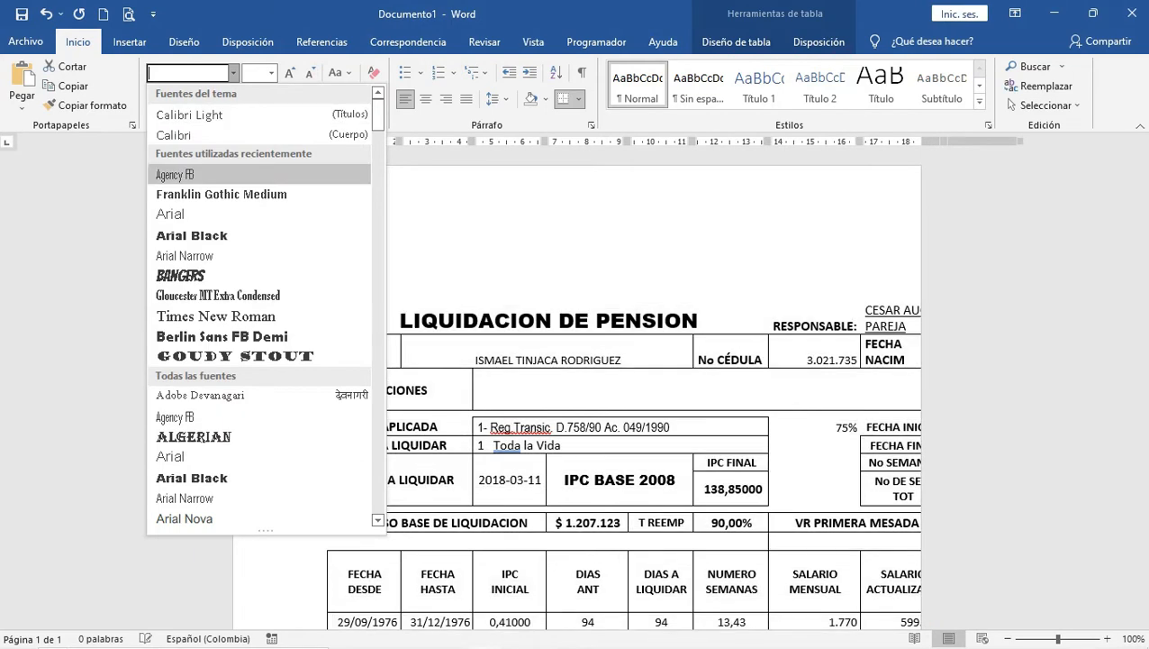
left_click(175, 175)
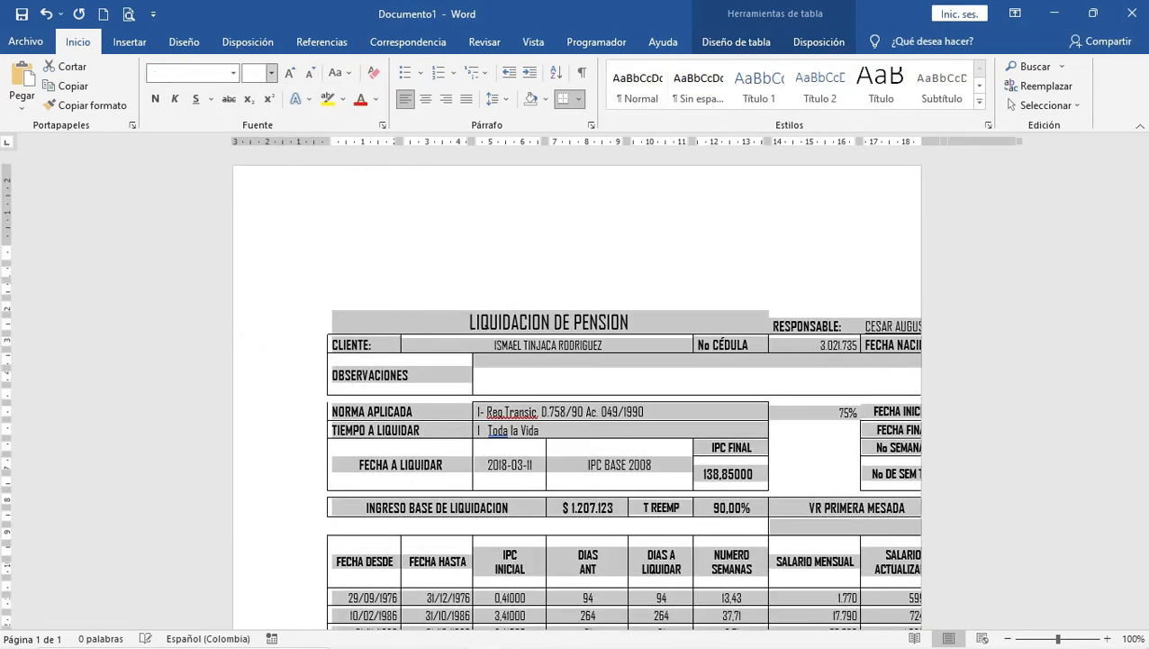
left_click(271, 73)
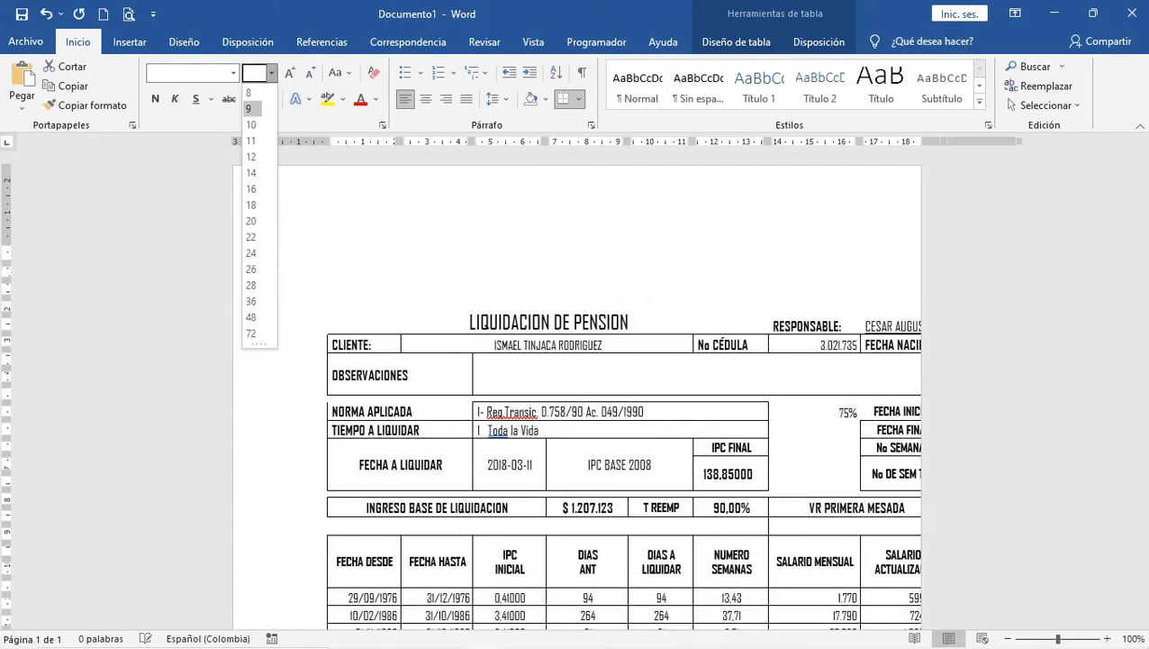
left_click(250, 108)
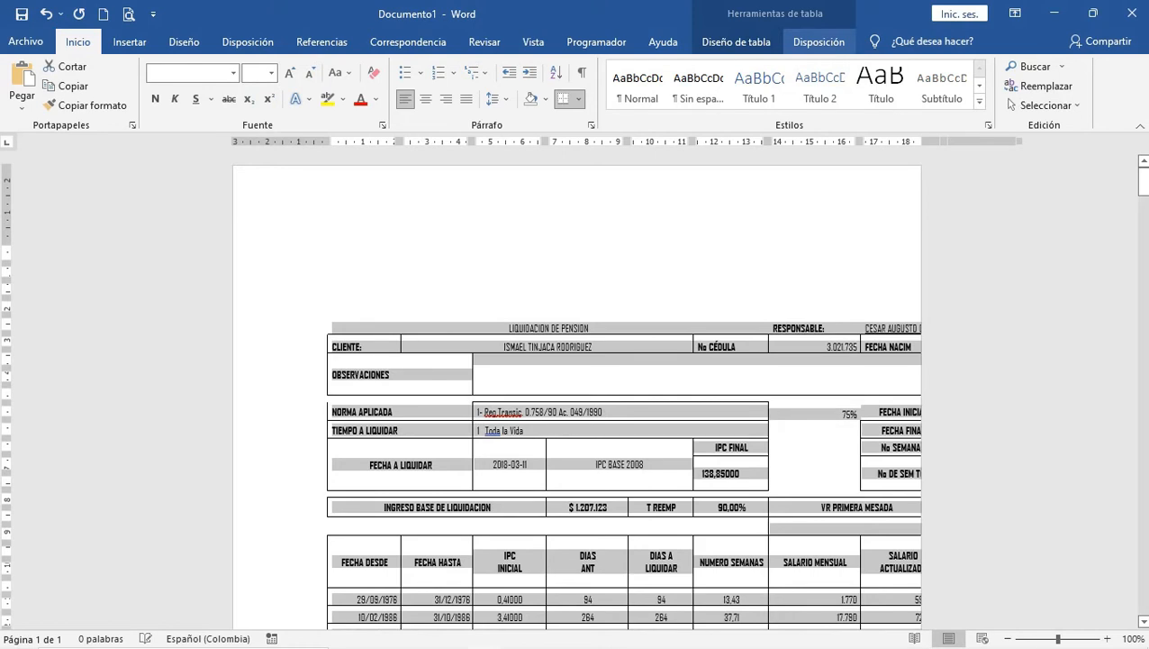
Step: Autofit the table columns to their contents
left_click(819, 42)
left_click(577, 105)
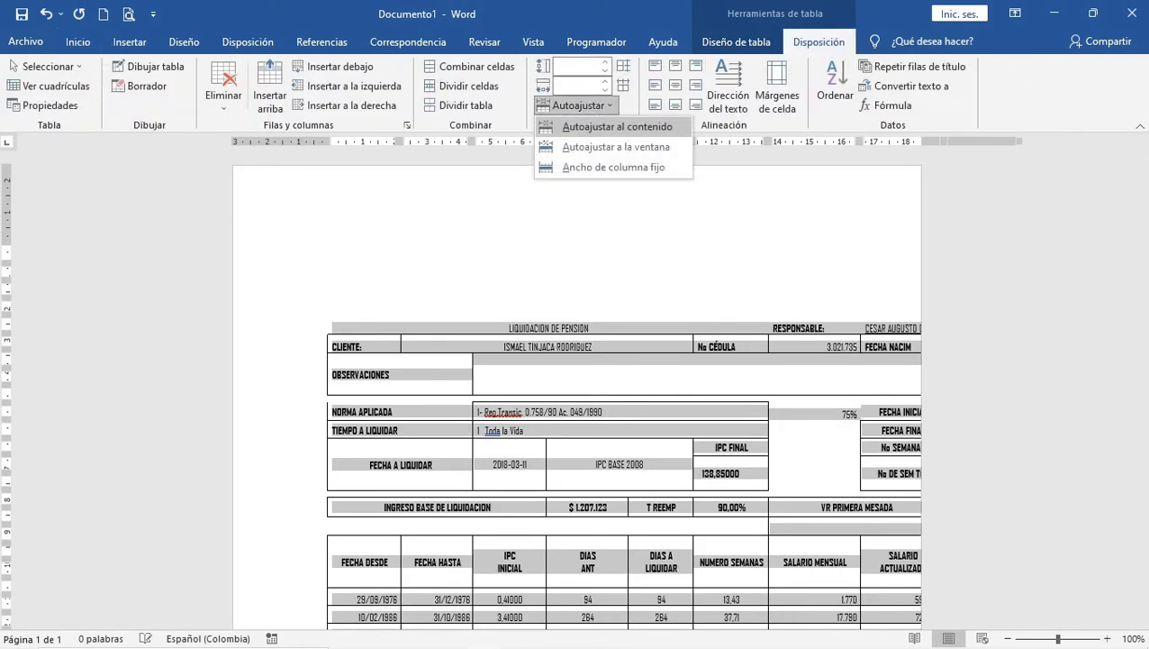
left_click(632, 126)
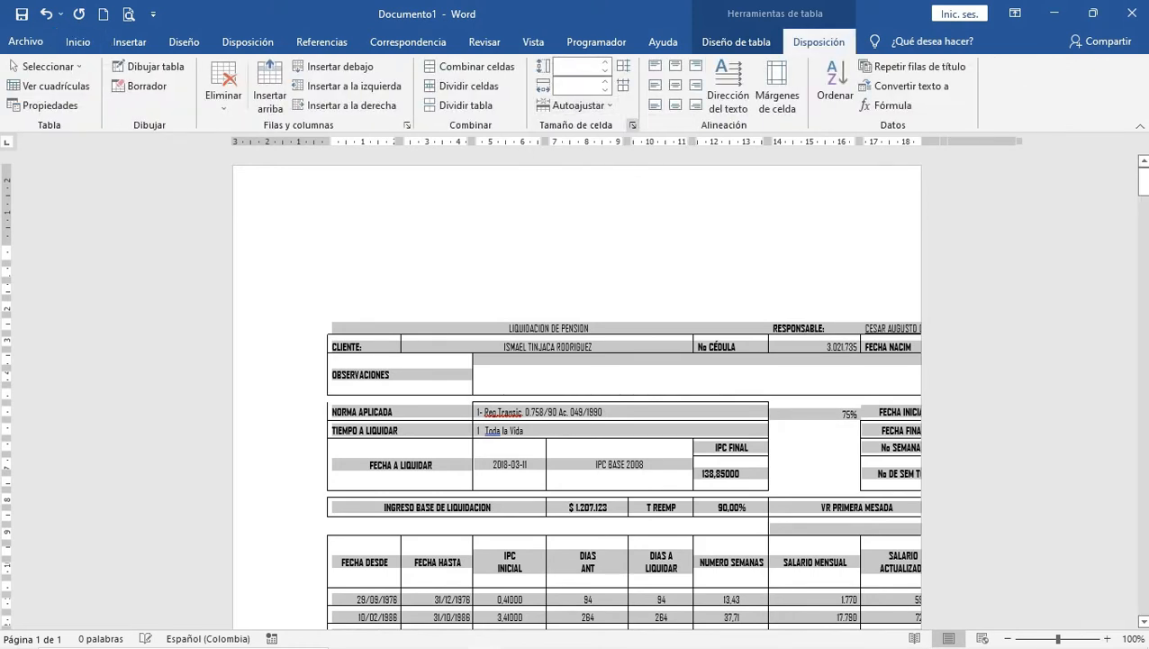
left_click(662, 327)
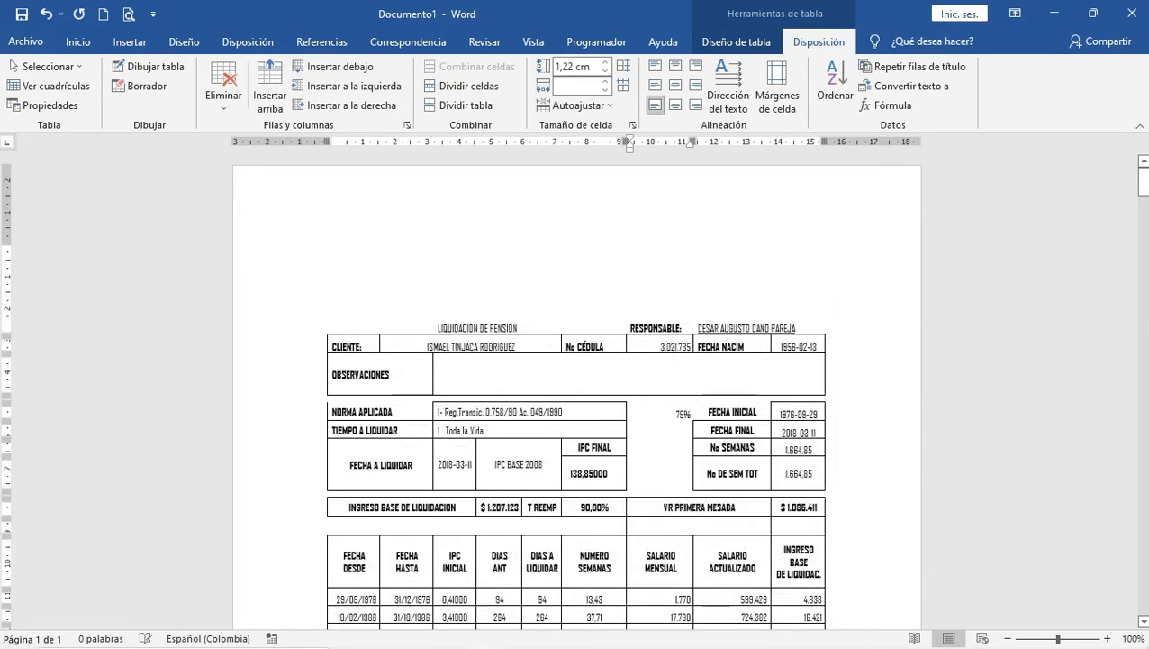
Step: Add a blank line and a page break below the table
scroll(576, 387, "down", 15)
scroll(577, 387, "down", 20)
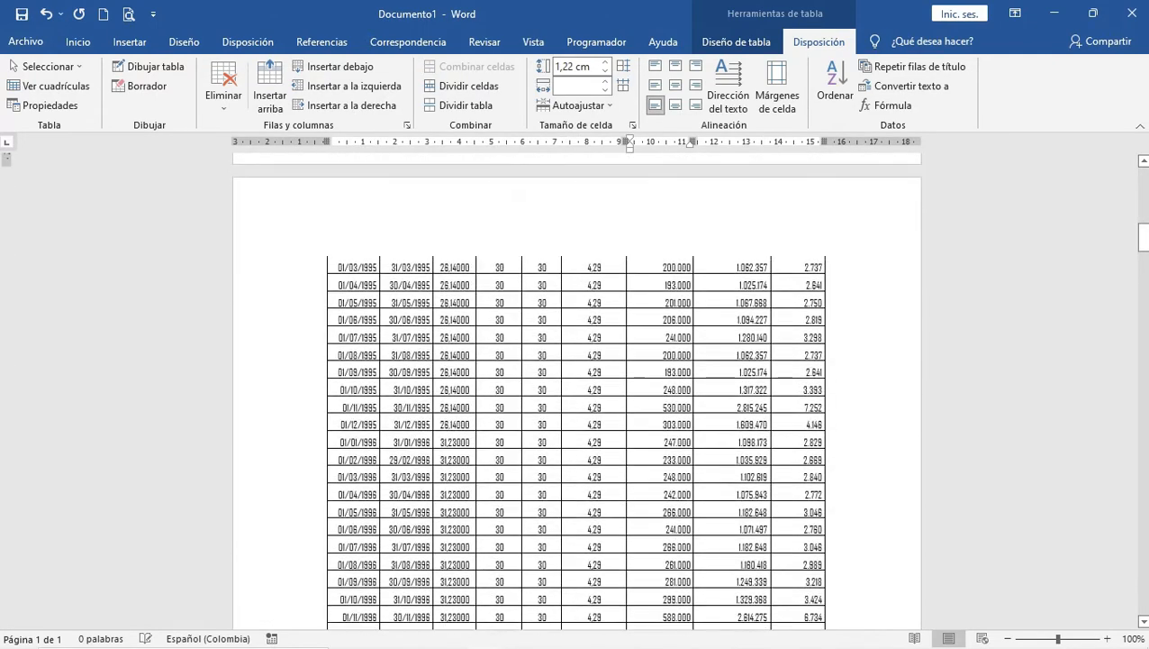
scroll(577, 387, "down", 20)
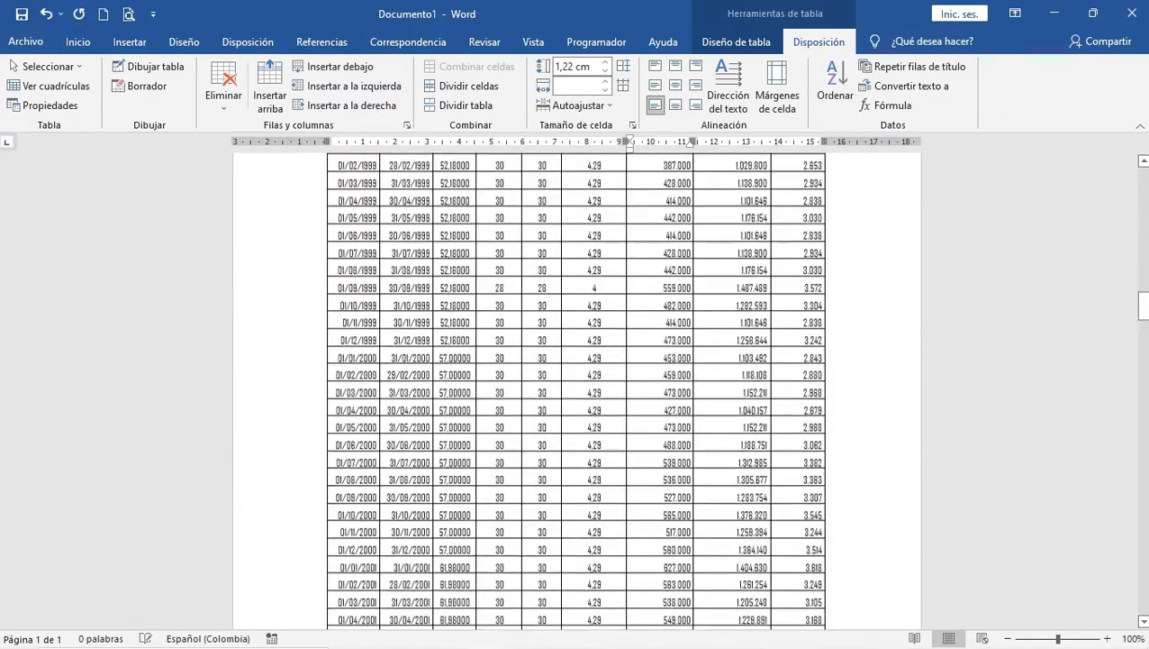
scroll(576, 387, "down", 20)
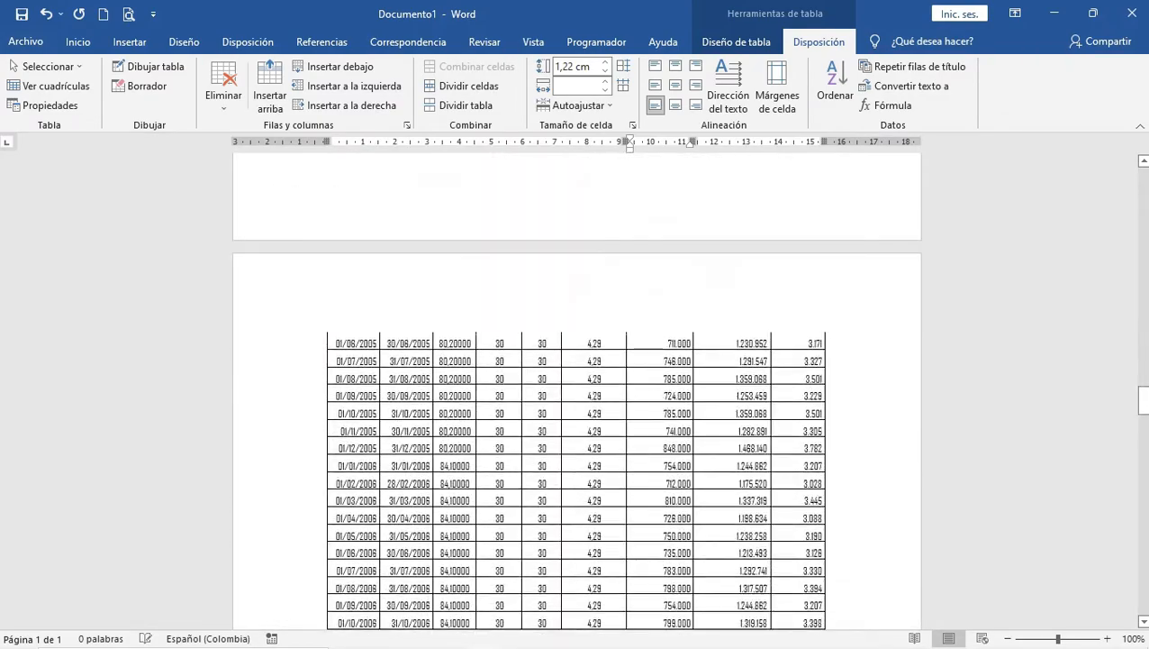
scroll(577, 387, "down", 20)
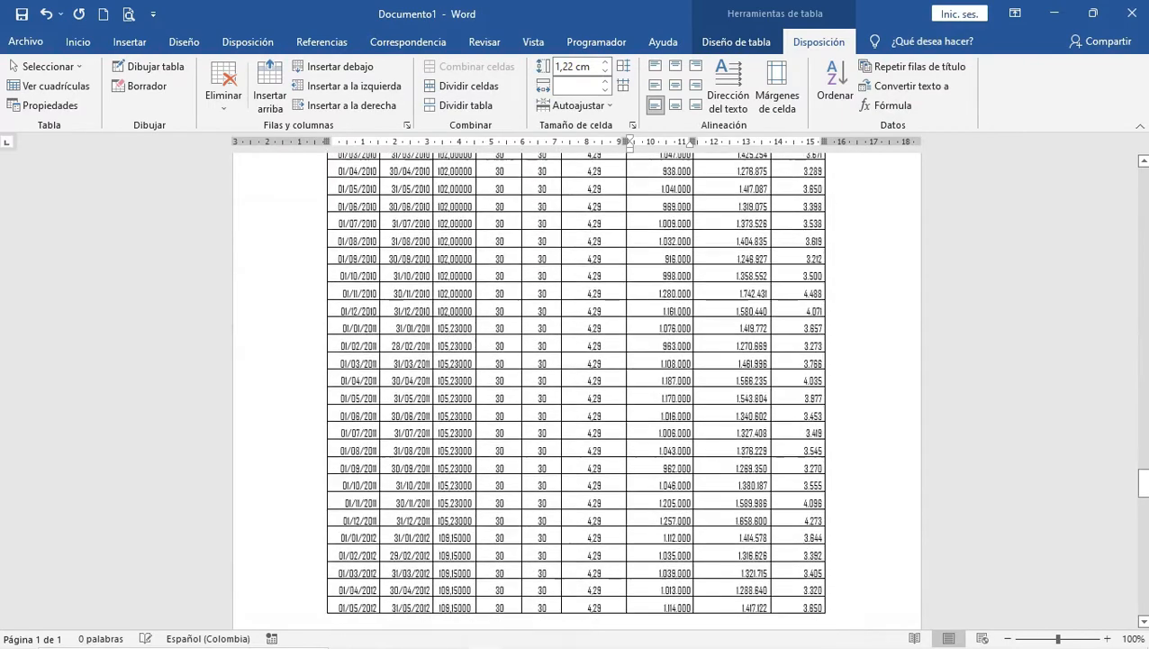
scroll(576, 388, "down", 20)
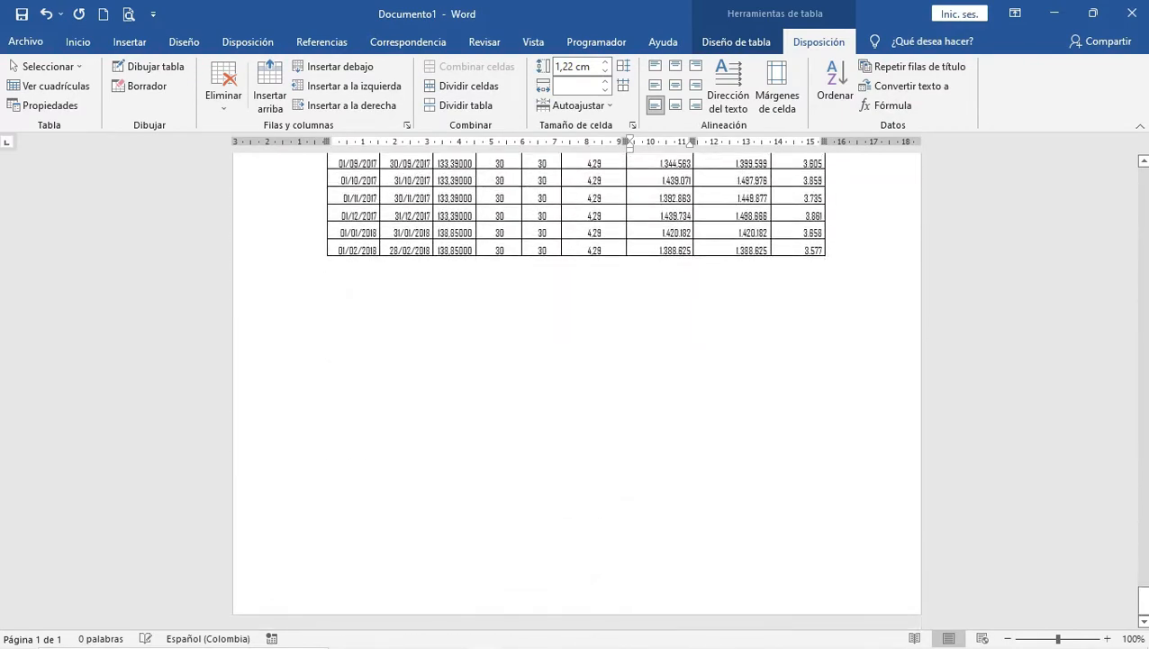
left_click(329, 264)
key("Return")
key("Return")
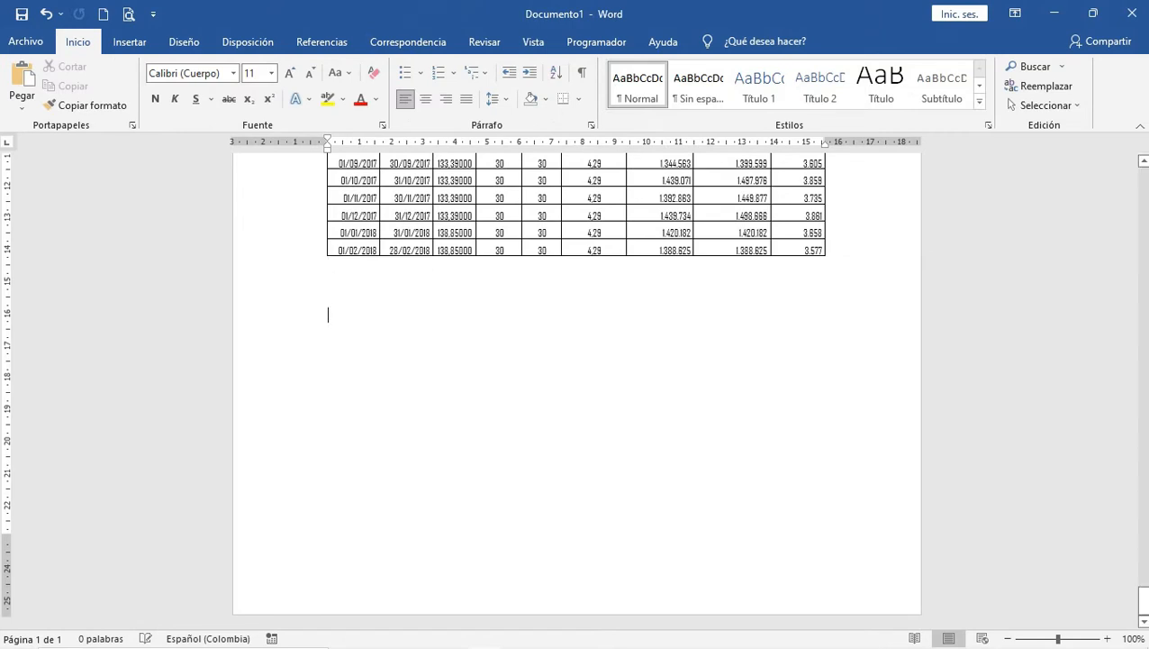
key("ctrl+Return")
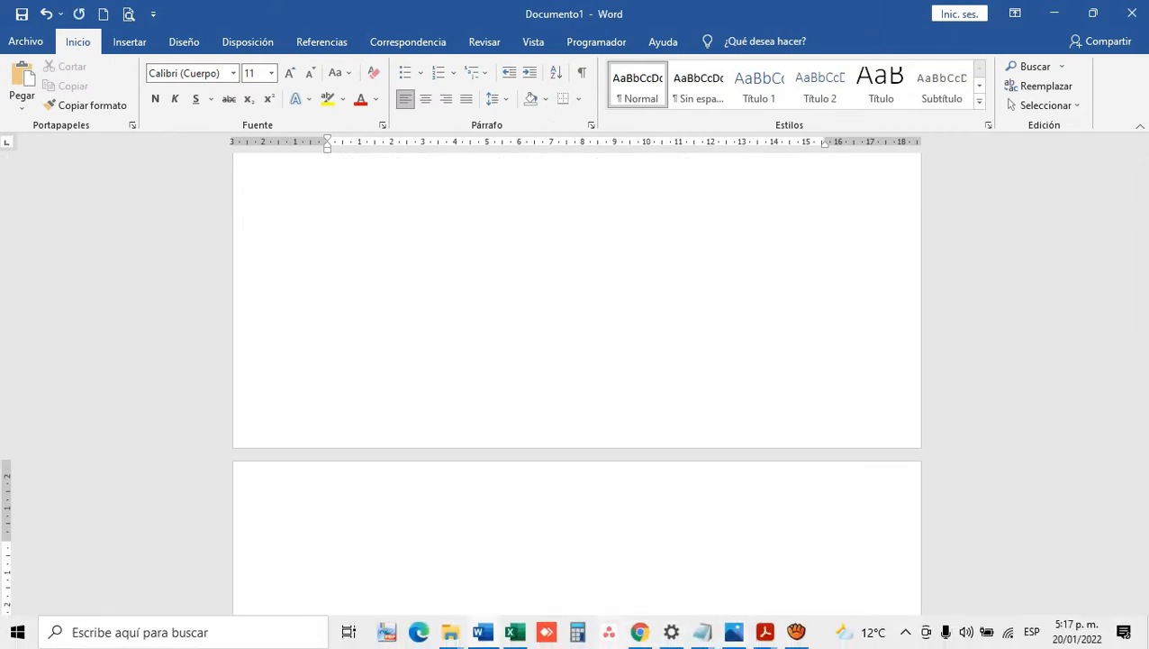
left_click(515, 632)
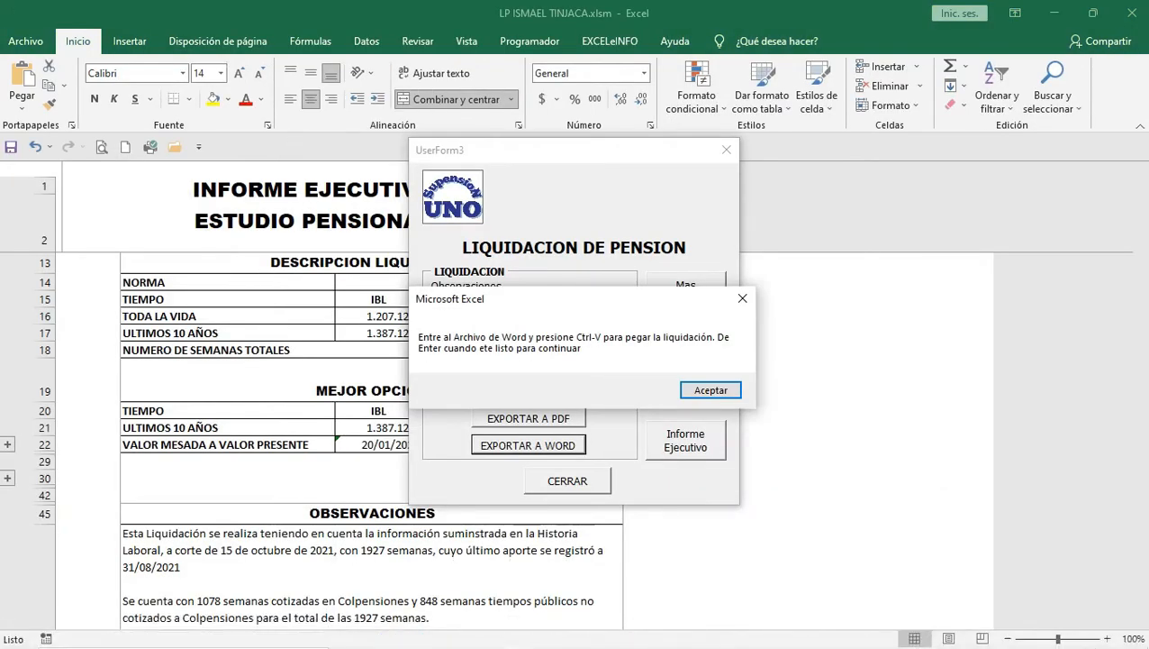
Step: Copy the DESCRIPCION LIQUIDACION table B14:E18 from the Informe Ejecutivo sheet
left_click(710, 390)
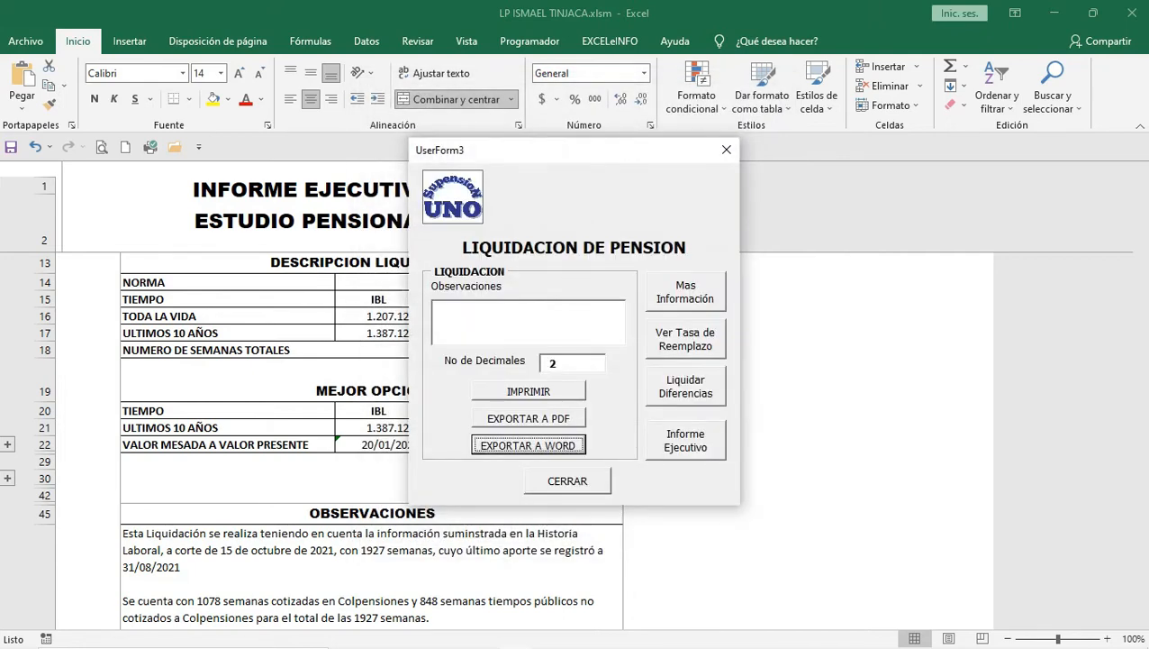
left_click(685, 440)
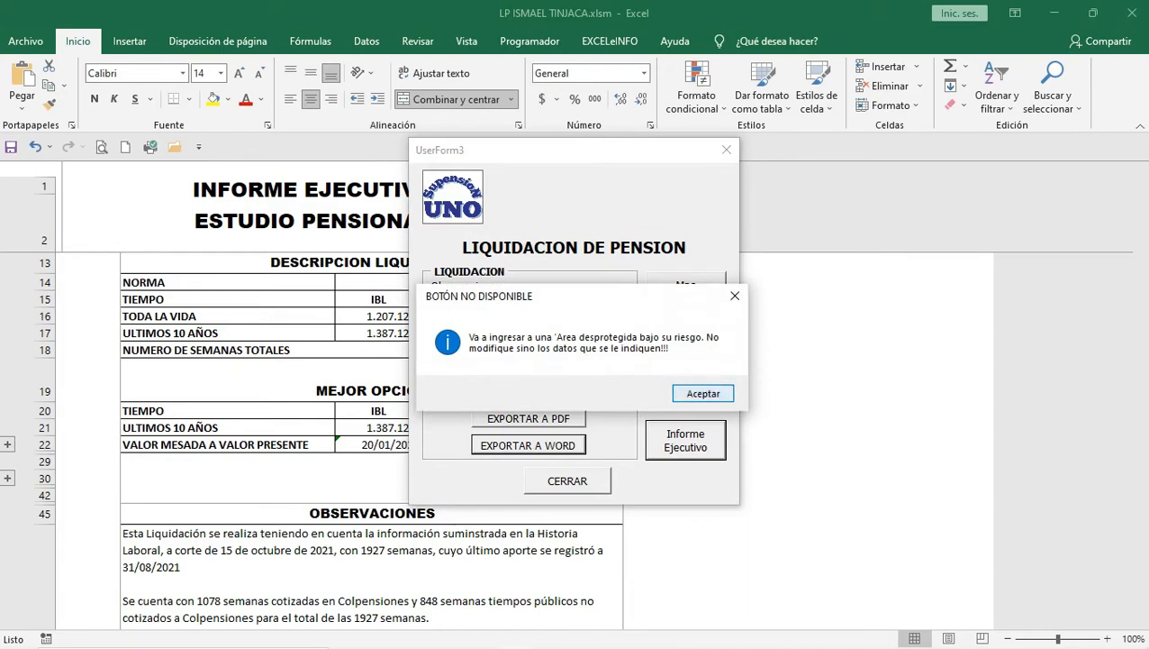
key("Return")
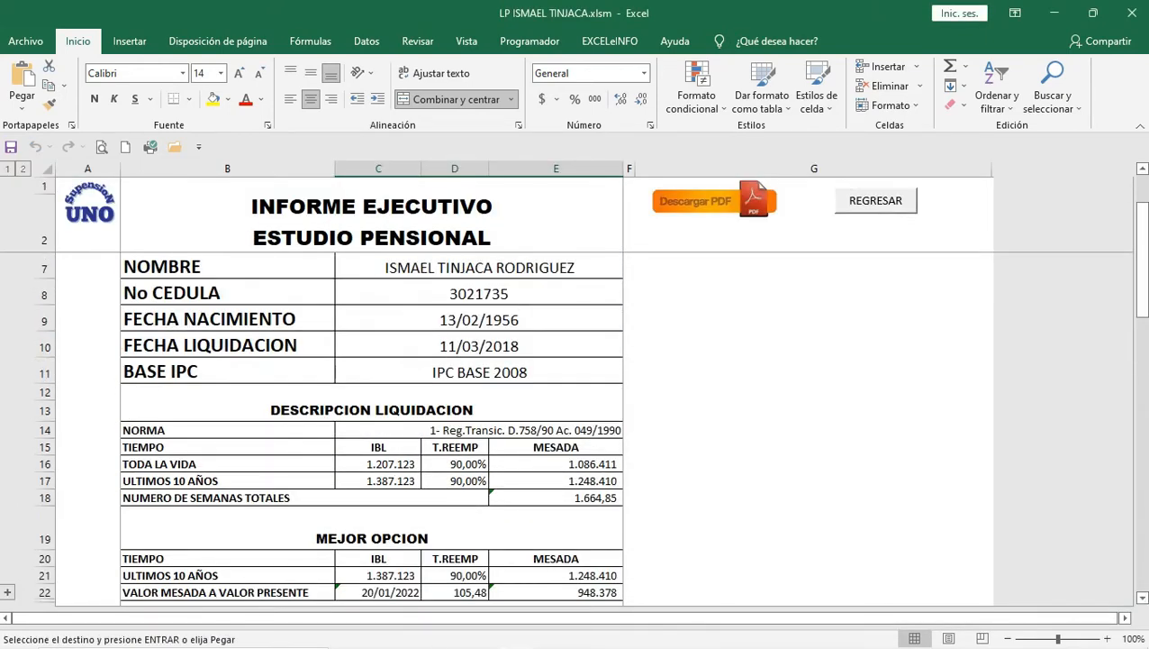
scroll(372, 433, "down", 1)
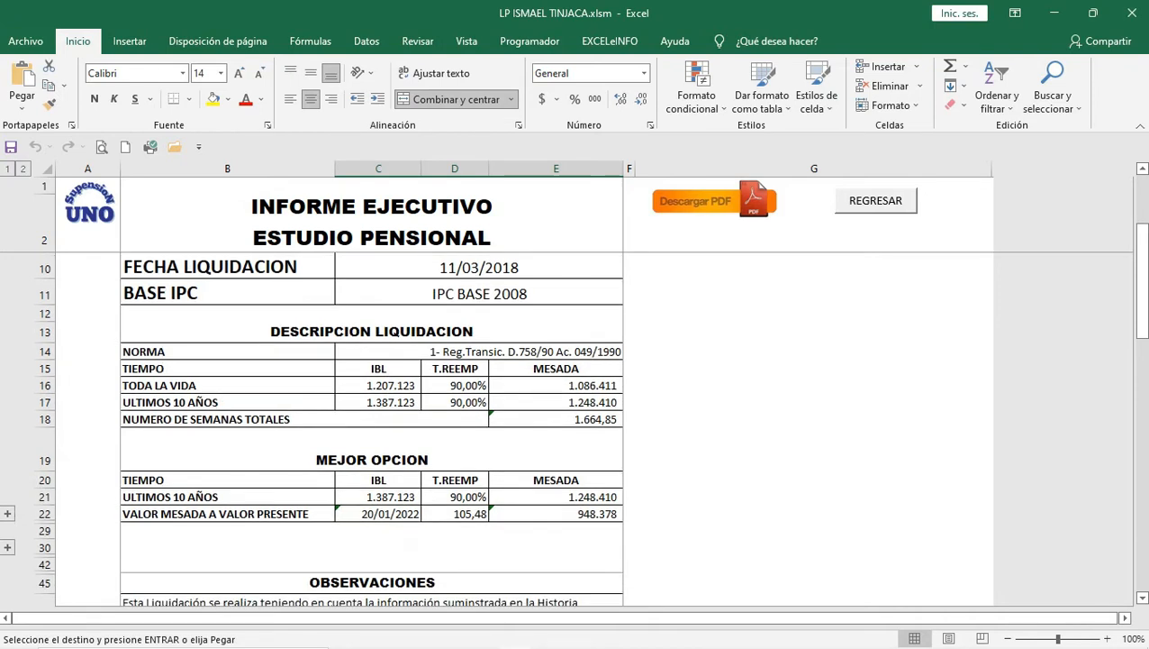
left_click_drag(225, 351, 555, 419)
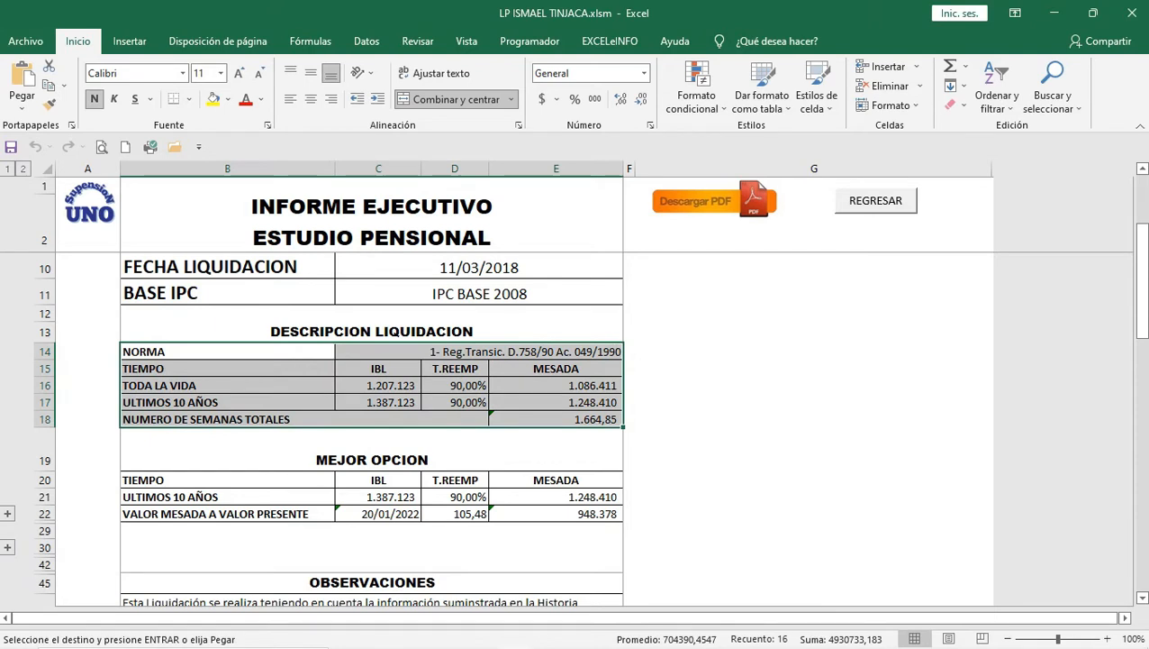
key("ctrl+c")
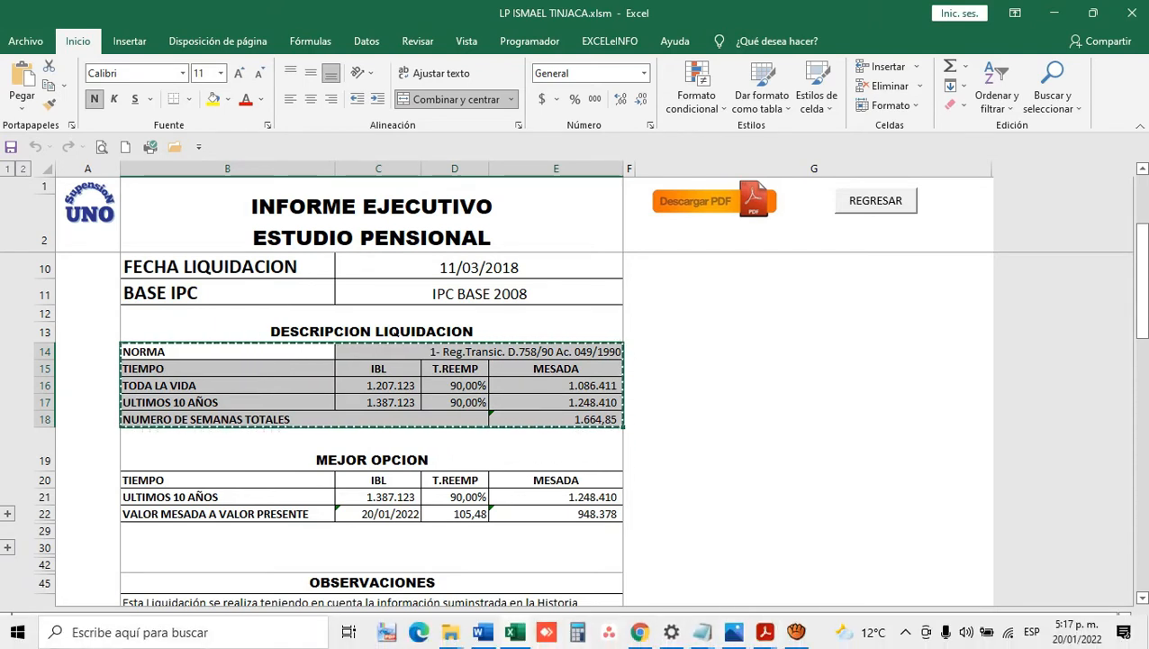
left_click(483, 632)
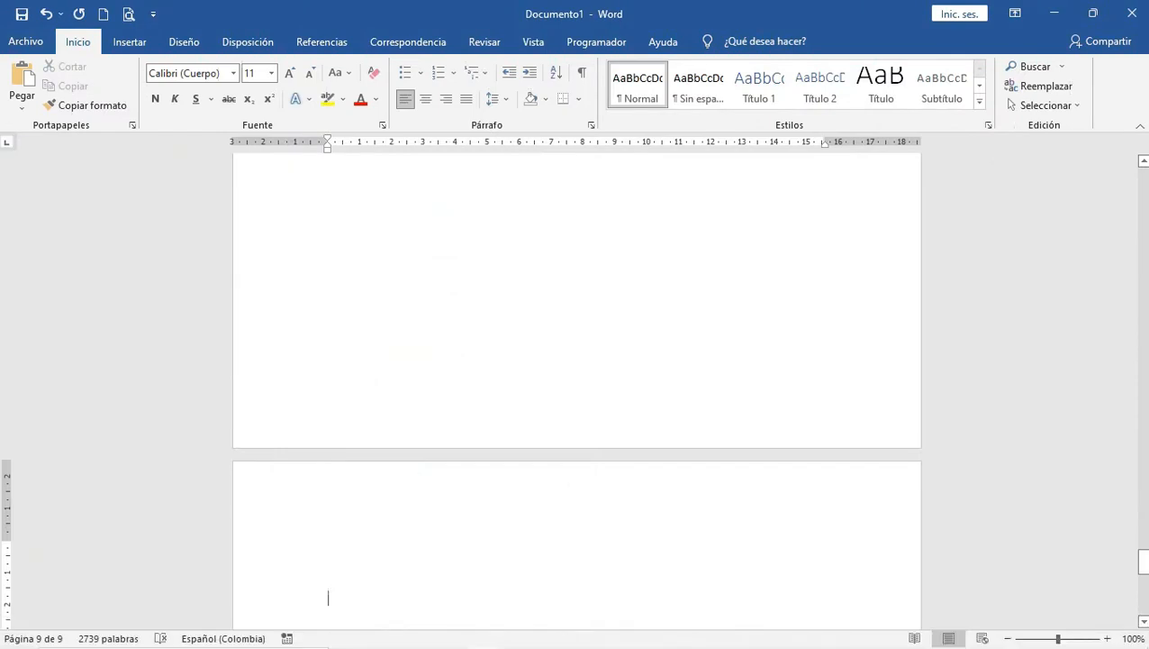
Step: Paste the copied table onto page 9 as a picture
scroll(577, 391, "down", 3)
key("Return")
key("Return")
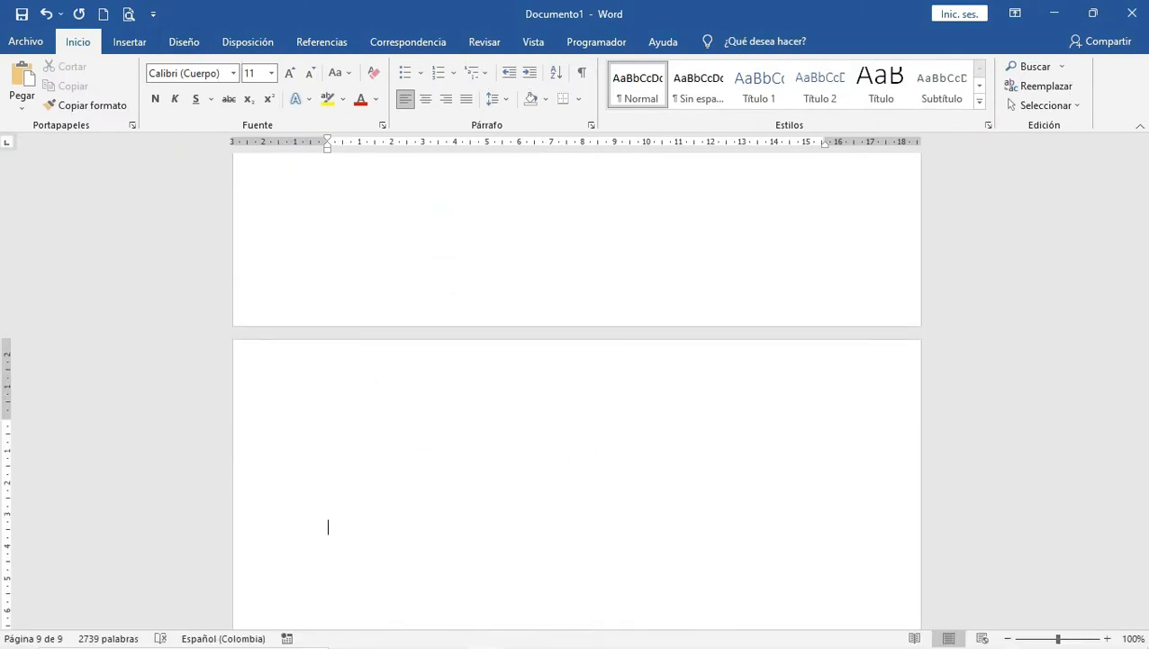
left_click(21, 107)
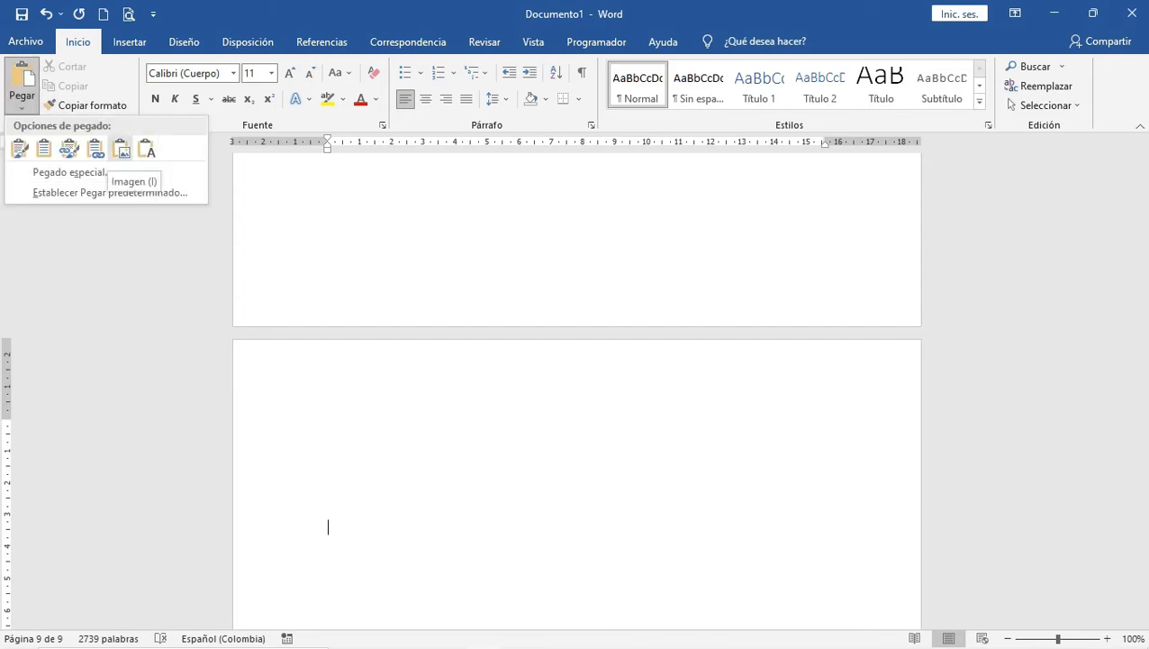
left_click(121, 149)
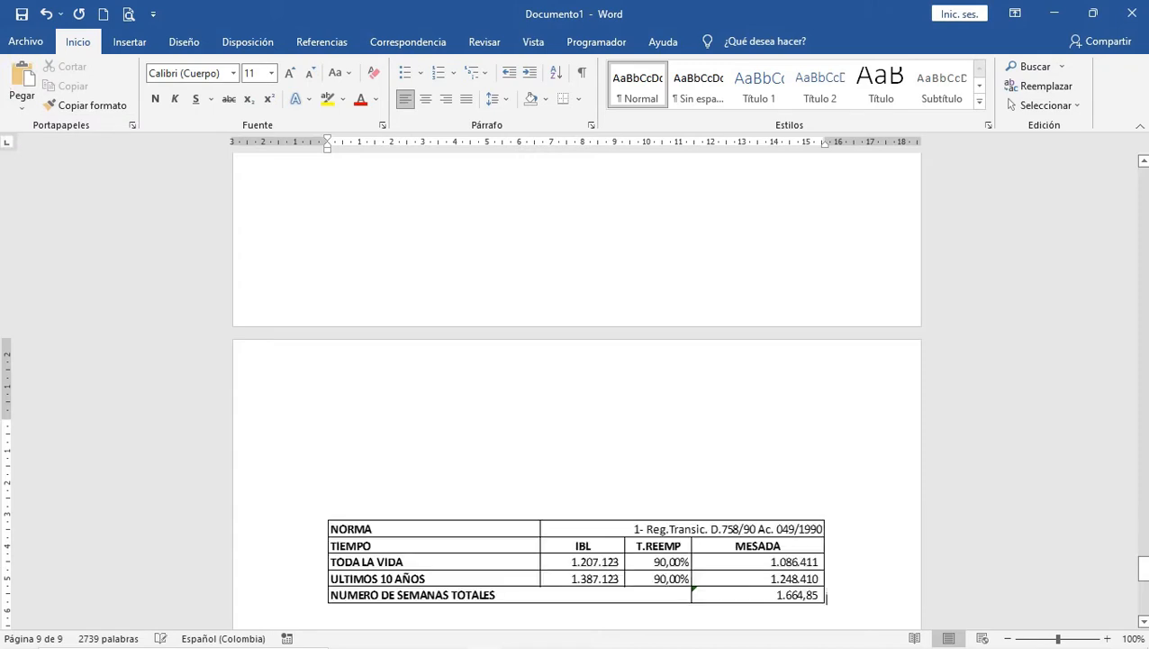
Step: Narrow the table picture slightly and add blank lines below it
scroll(577, 451, "down", 1)
left_click(576, 521)
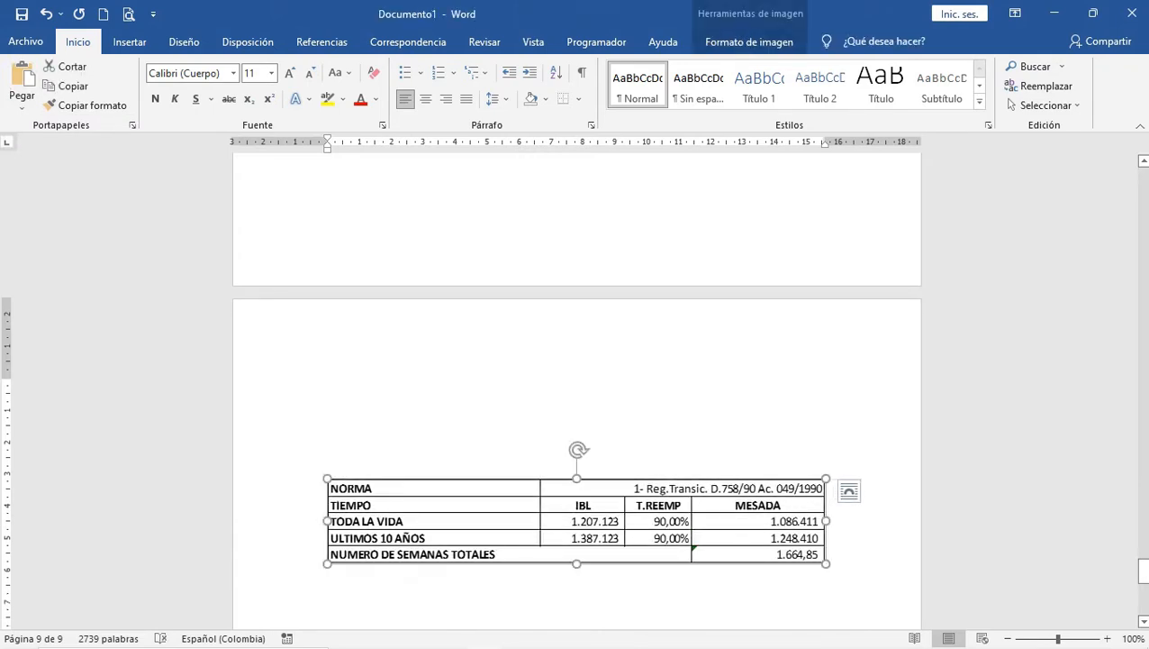
mouse_move(826, 521)
left_mouse_down()
mouse_move(796, 521)
mouse_move(820, 521)
left_mouse_up()
left_click(821, 558)
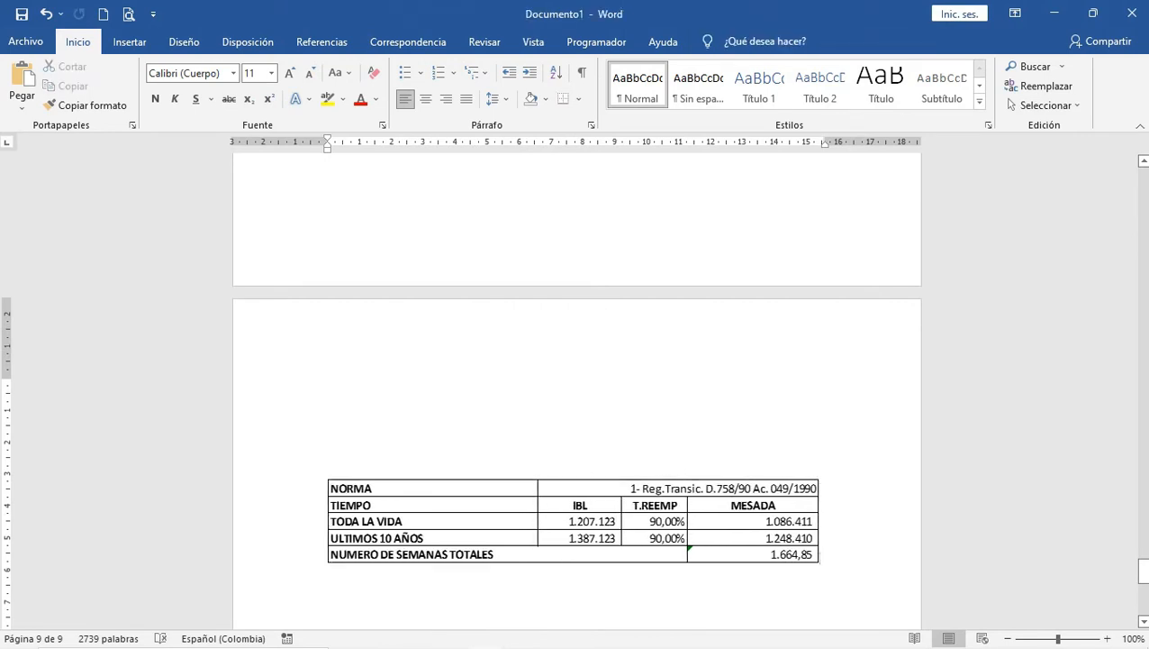
scroll(577, 440, "down", 2)
left_click(577, 440)
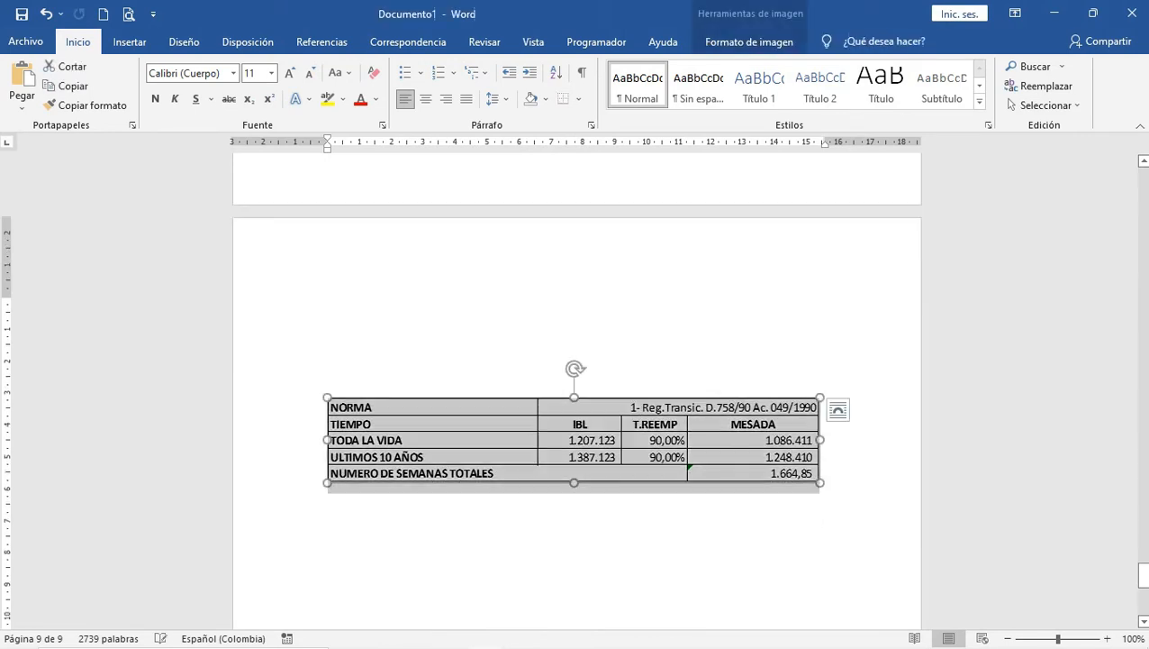
left_click(820, 476)
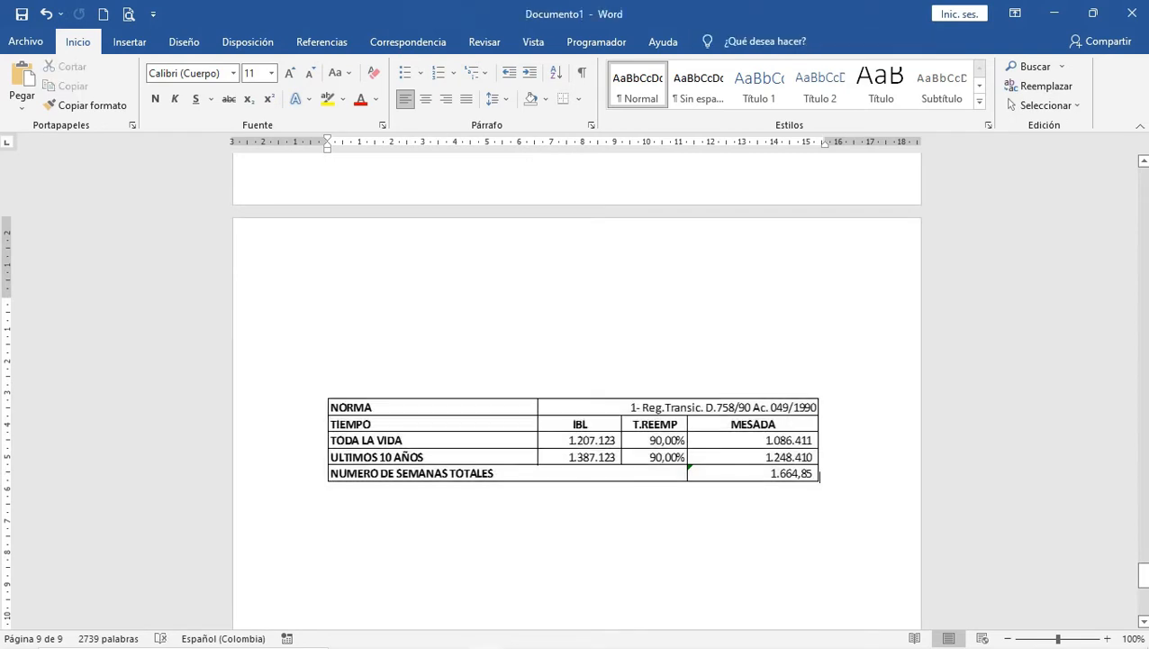
key("Return")
key("Return")
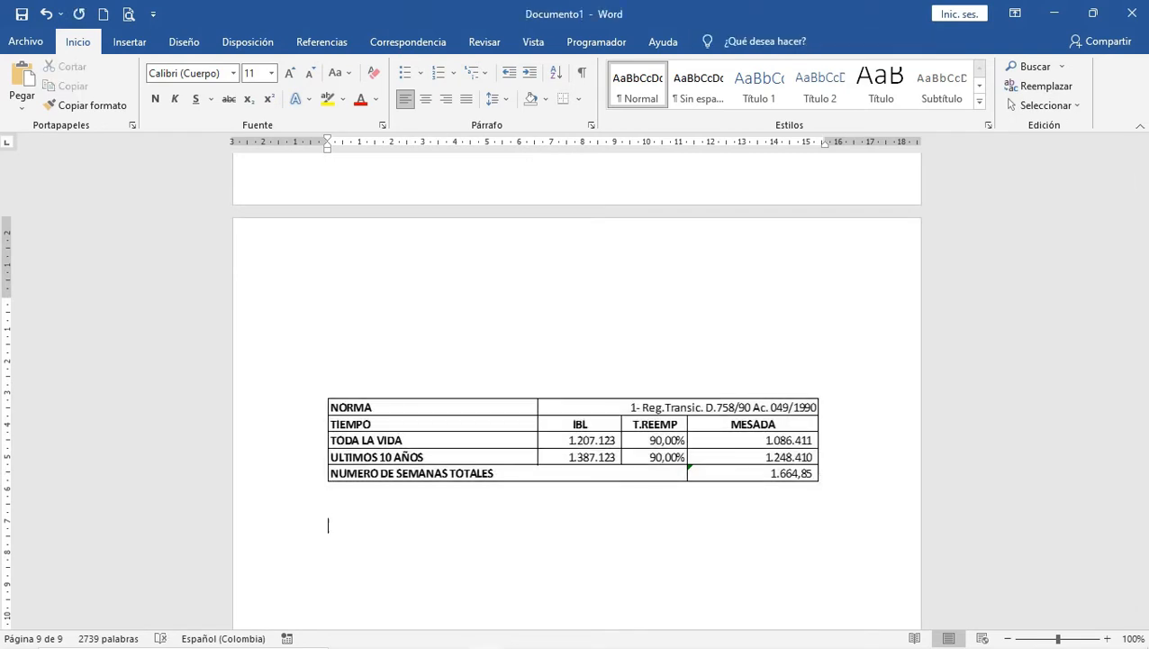
mouse_move(515, 645)
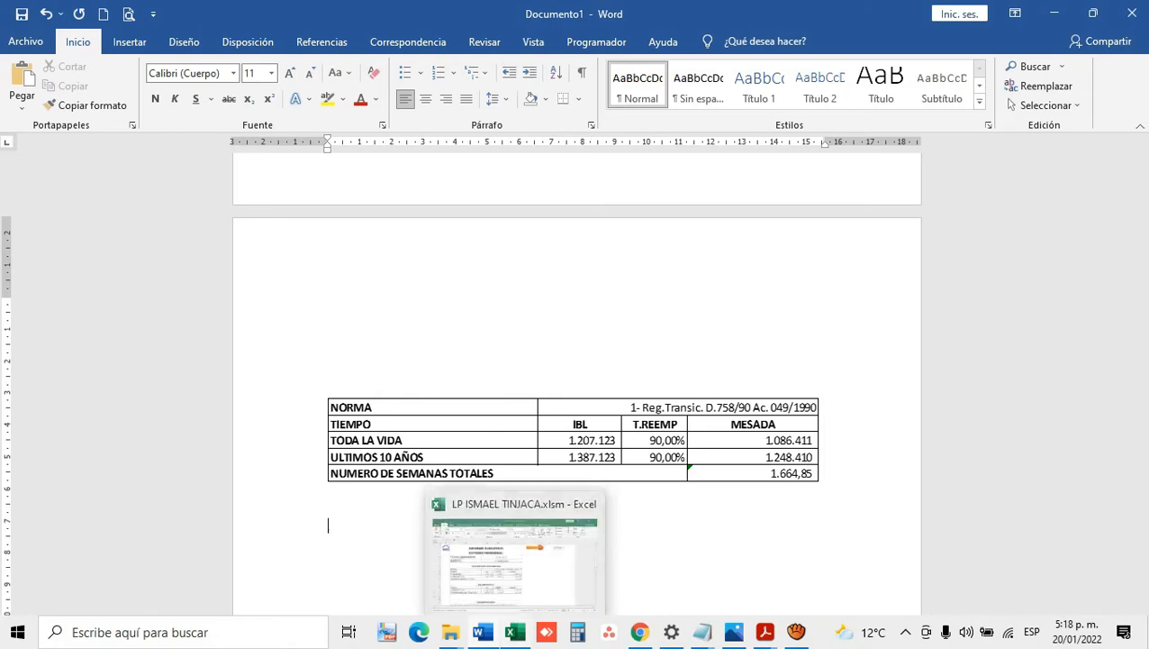
Step: Copy the MEJOR OPCION table B20:E22 from the executive report
left_click(515, 550)
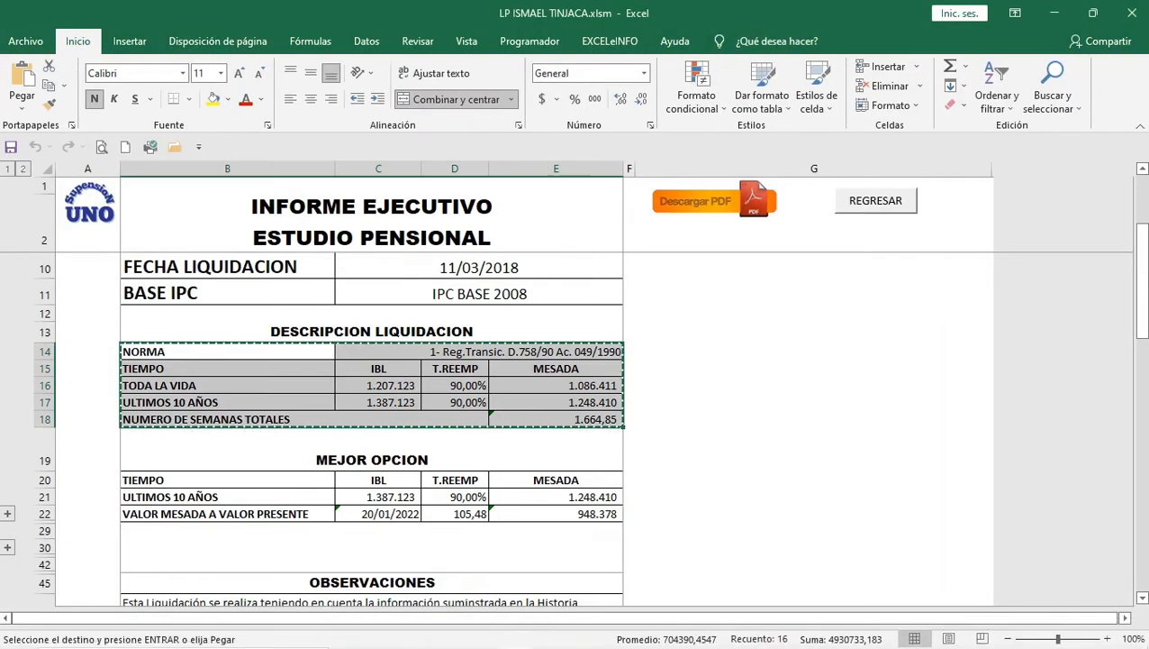
left_click(556, 480)
key("Escape")
left_click_drag(227, 480, 577, 515)
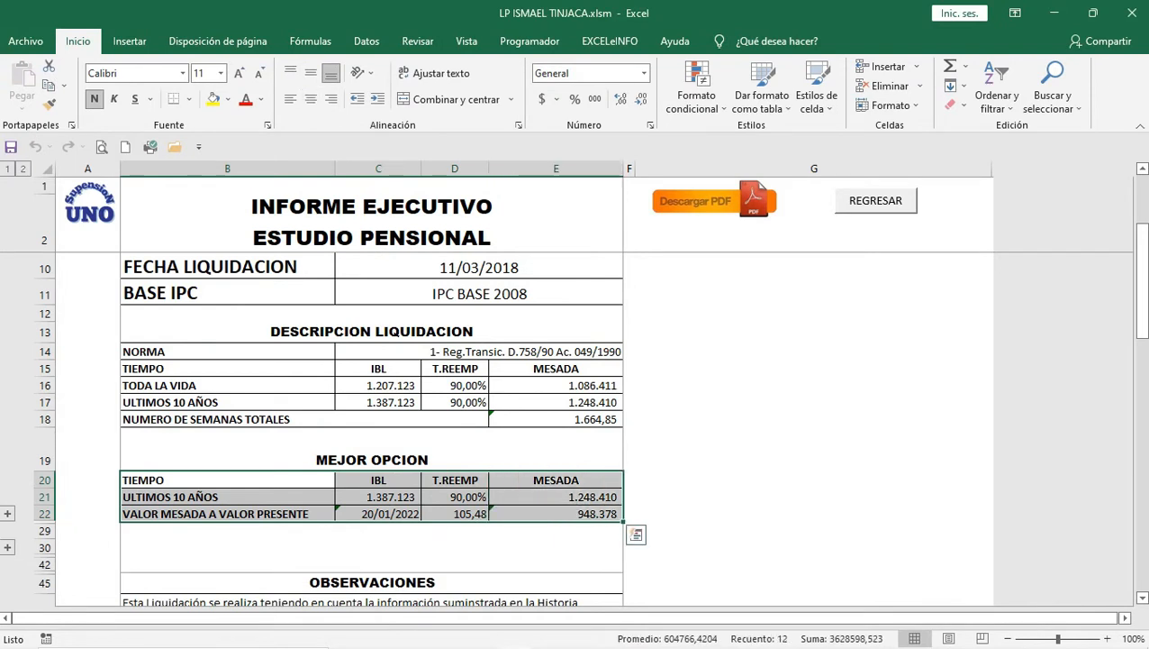
key("ctrl+c")
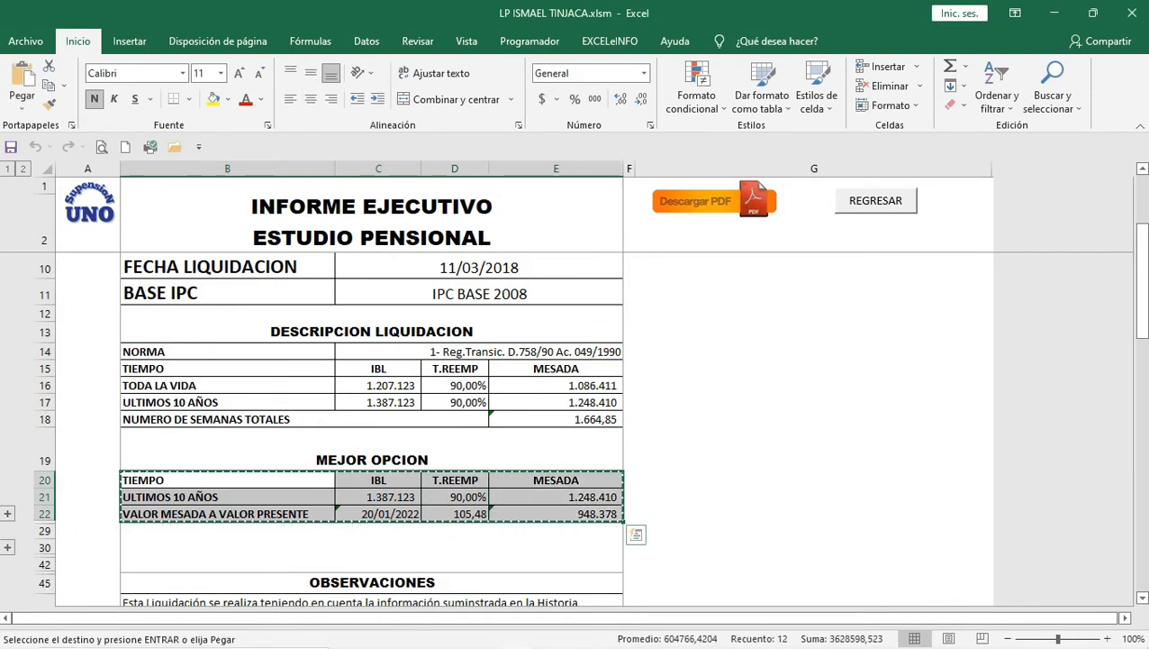
mouse_move(760, 646)
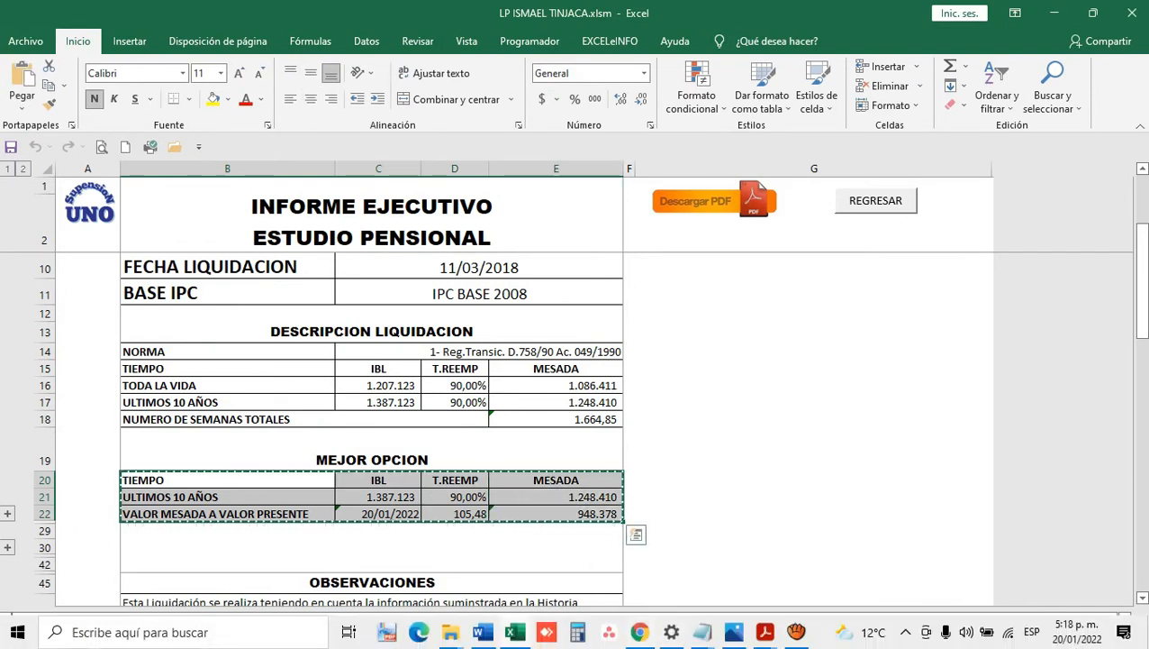
left_click(483, 633)
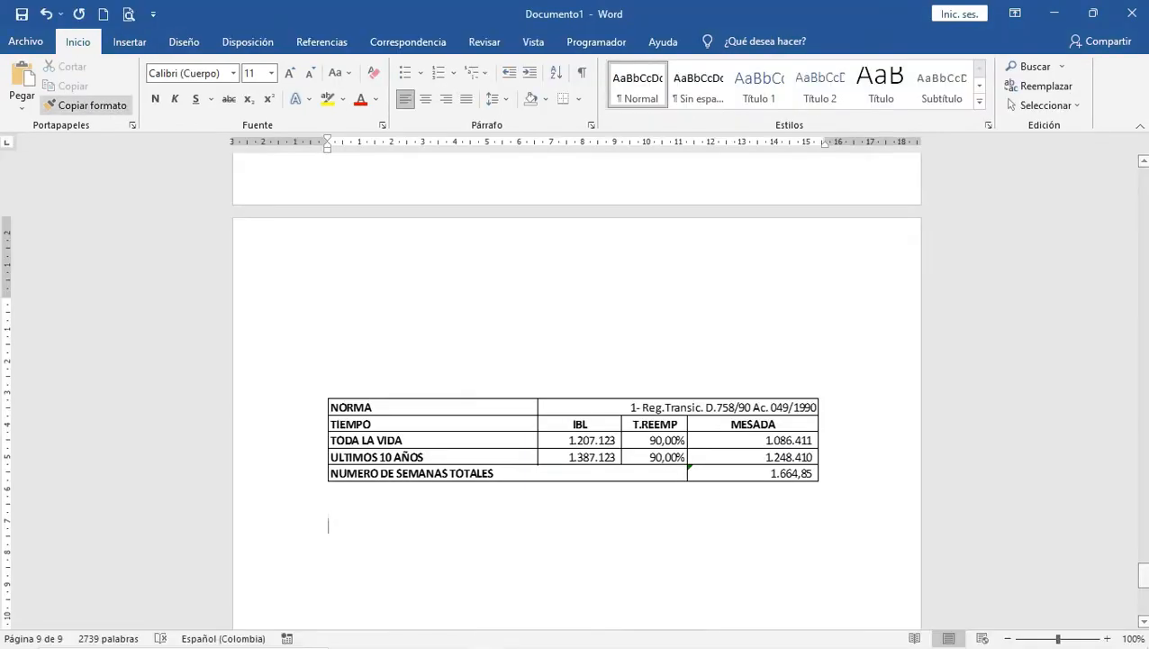
Step: Paste the MEJOR OPCION table as a picture below the first table on page 9
left_click(22, 102)
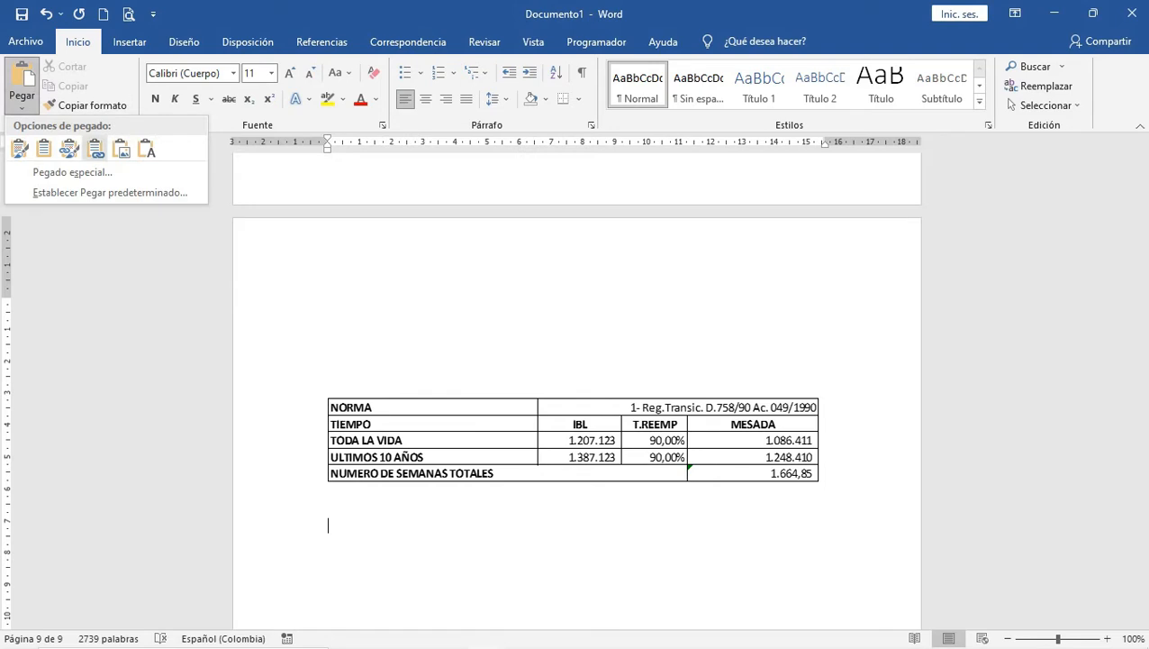
left_click(121, 148)
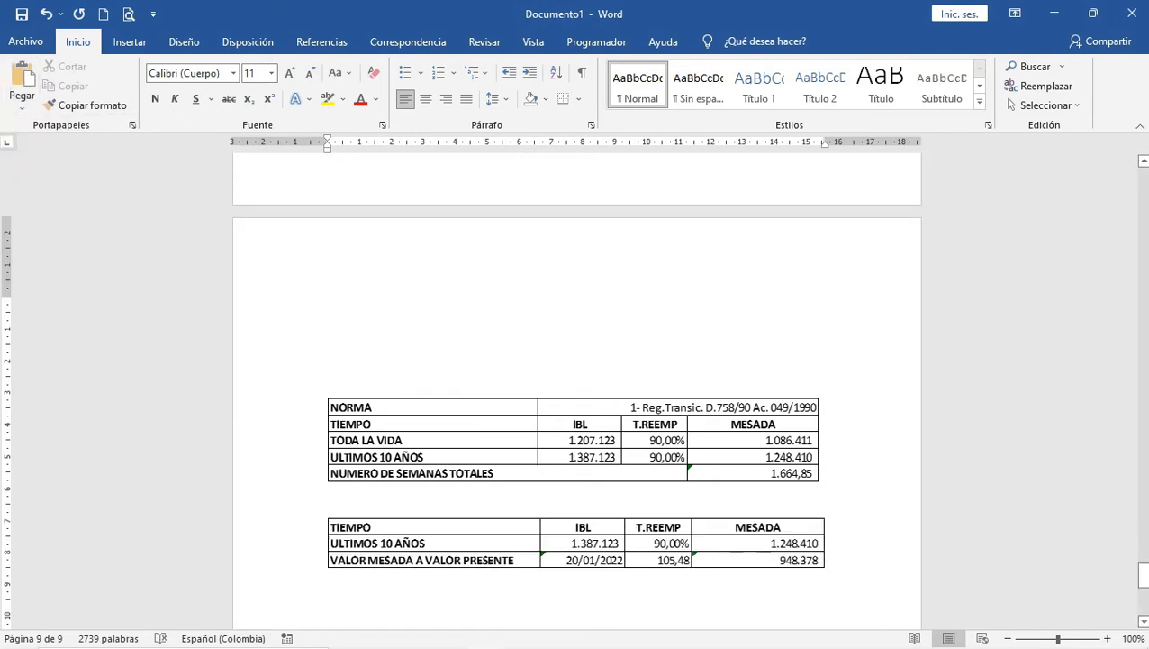
left_click(329, 501)
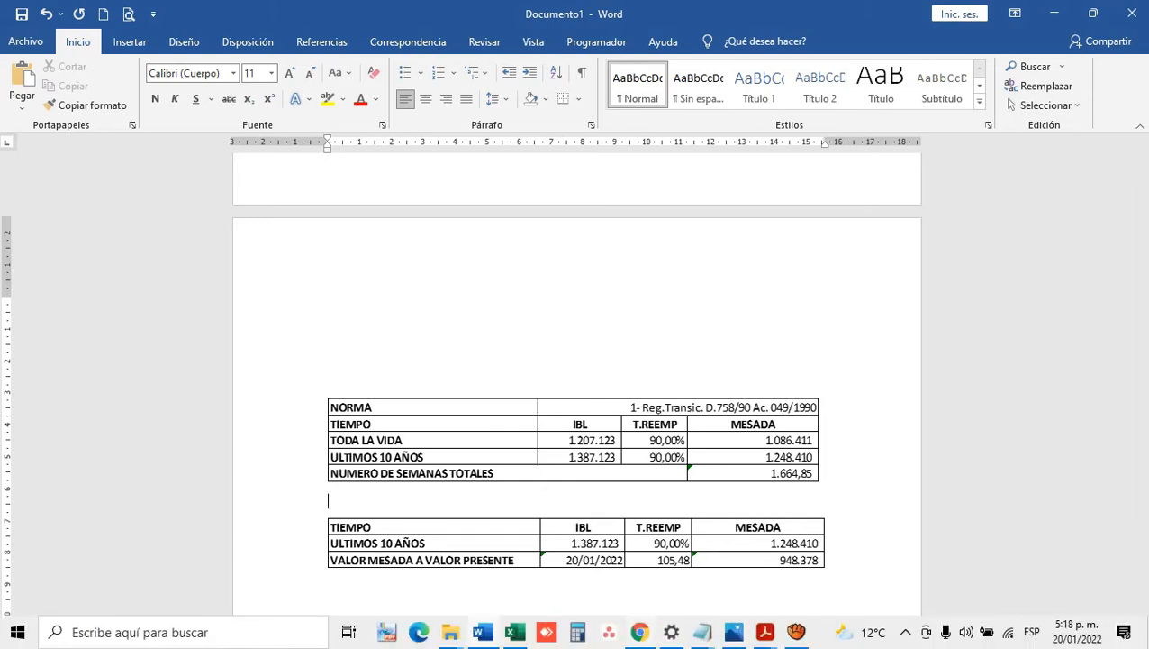
Step: Return to the Excel LP workbook's Liquidar Pension form
mouse_move(639, 631)
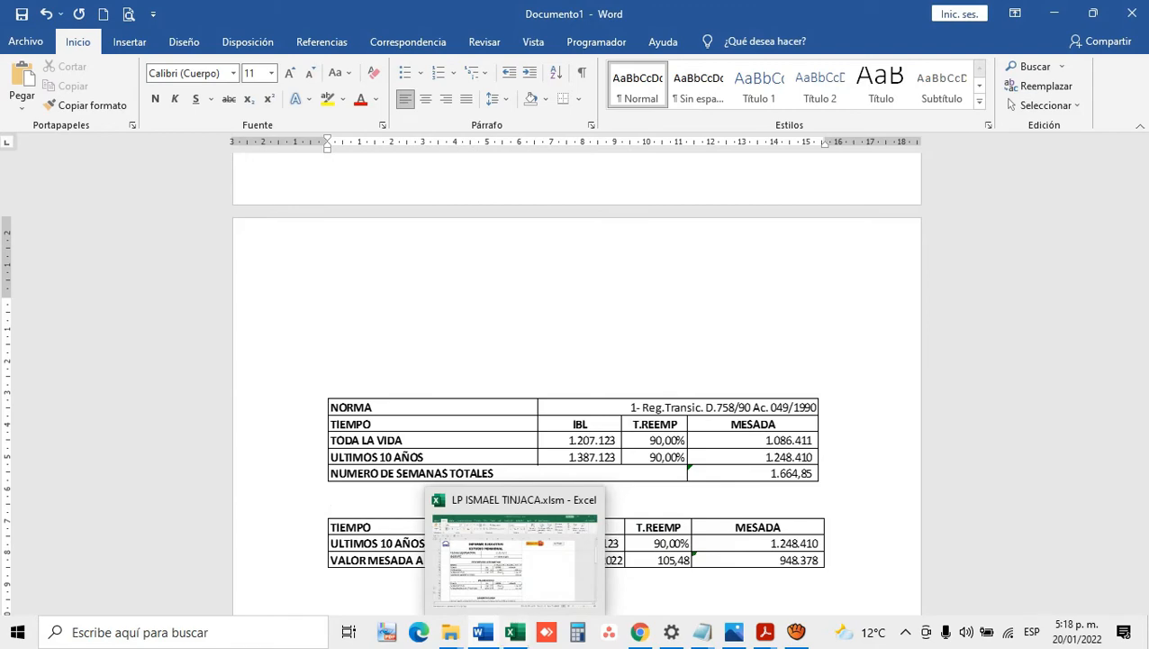
mouse_move(483, 632)
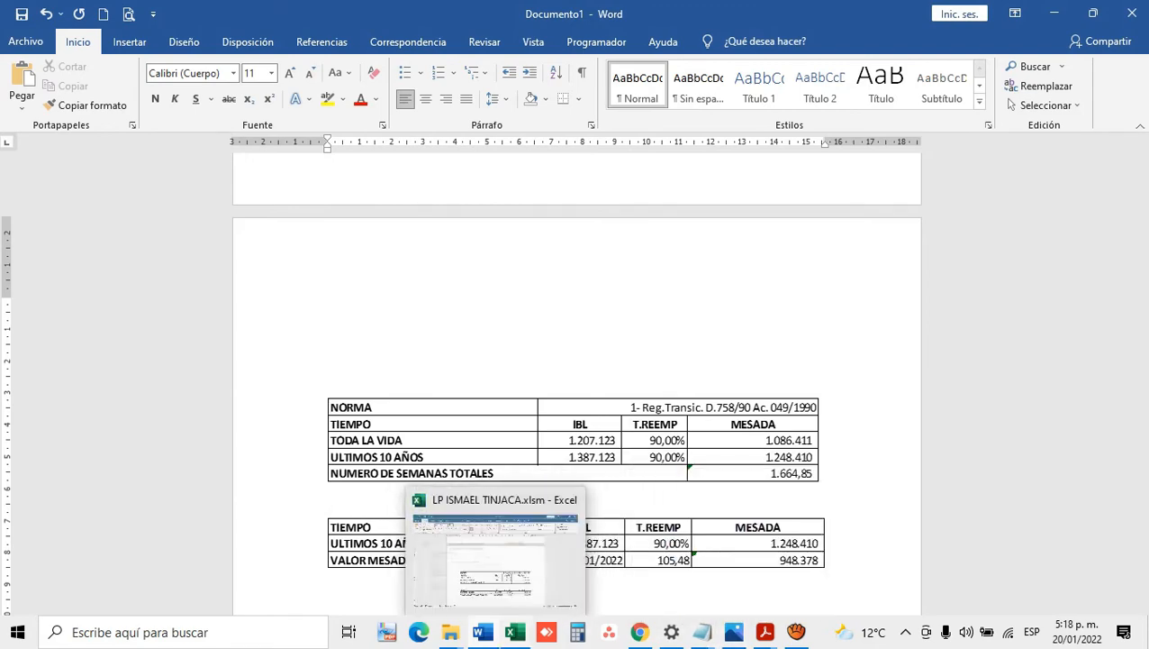
left_click(514, 632)
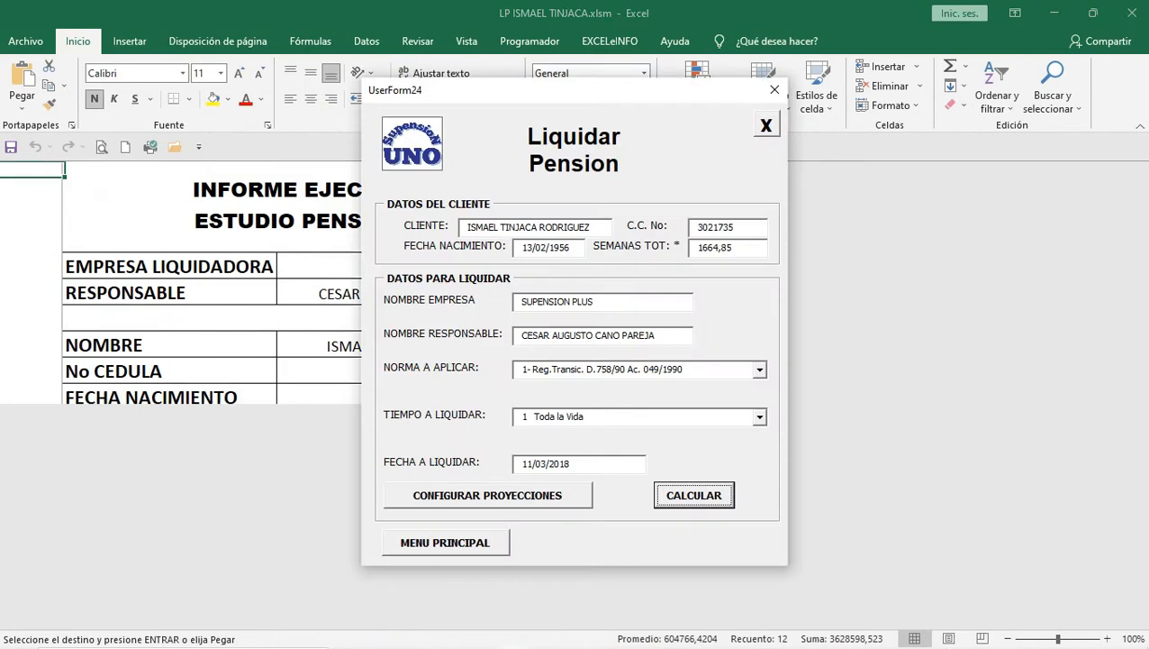
Step: Recalculate the pension liquidation, then close the results form and the Liquidar Pension form
left_click(694, 496)
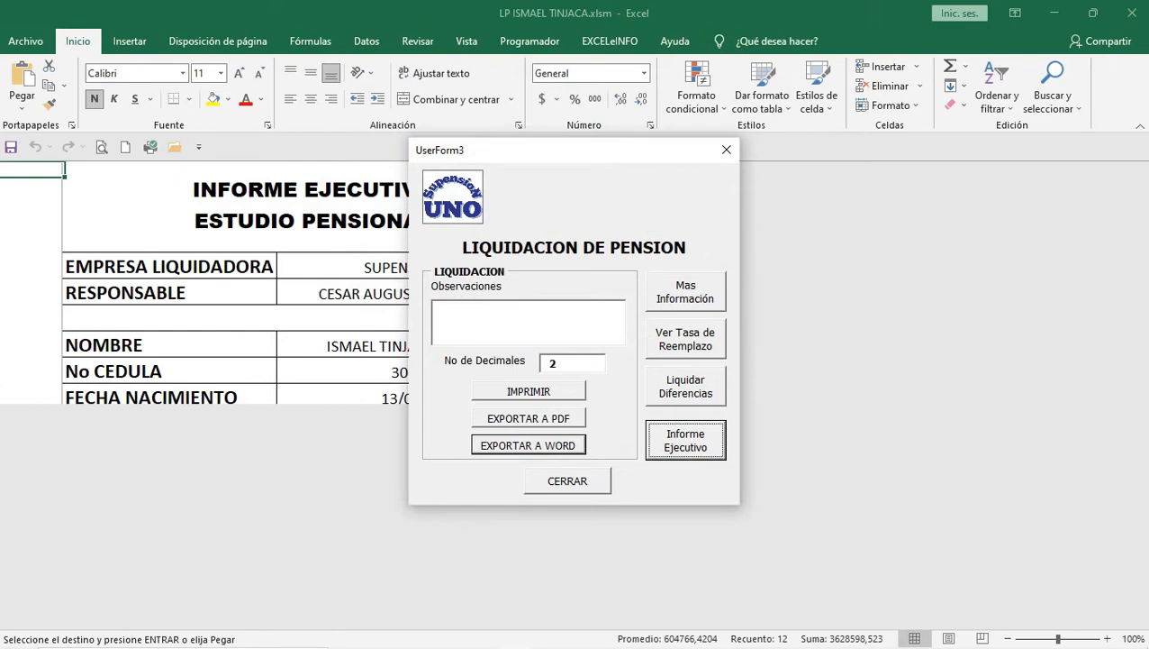
left_click(568, 481)
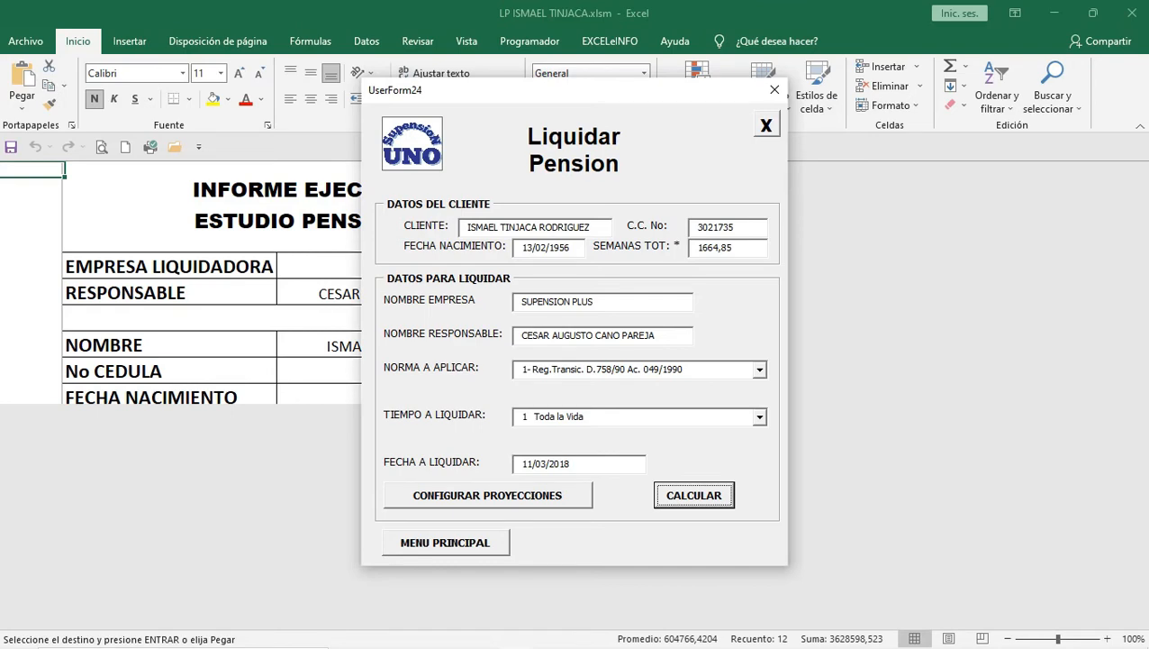
left_click(766, 124)
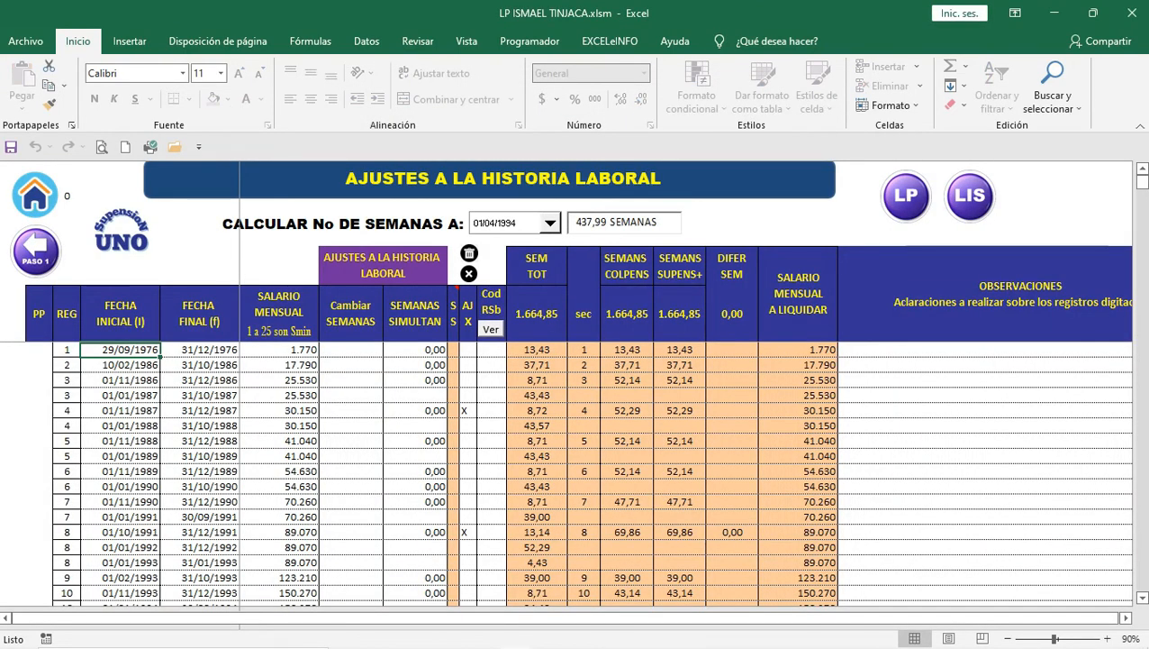
left_click(36, 250)
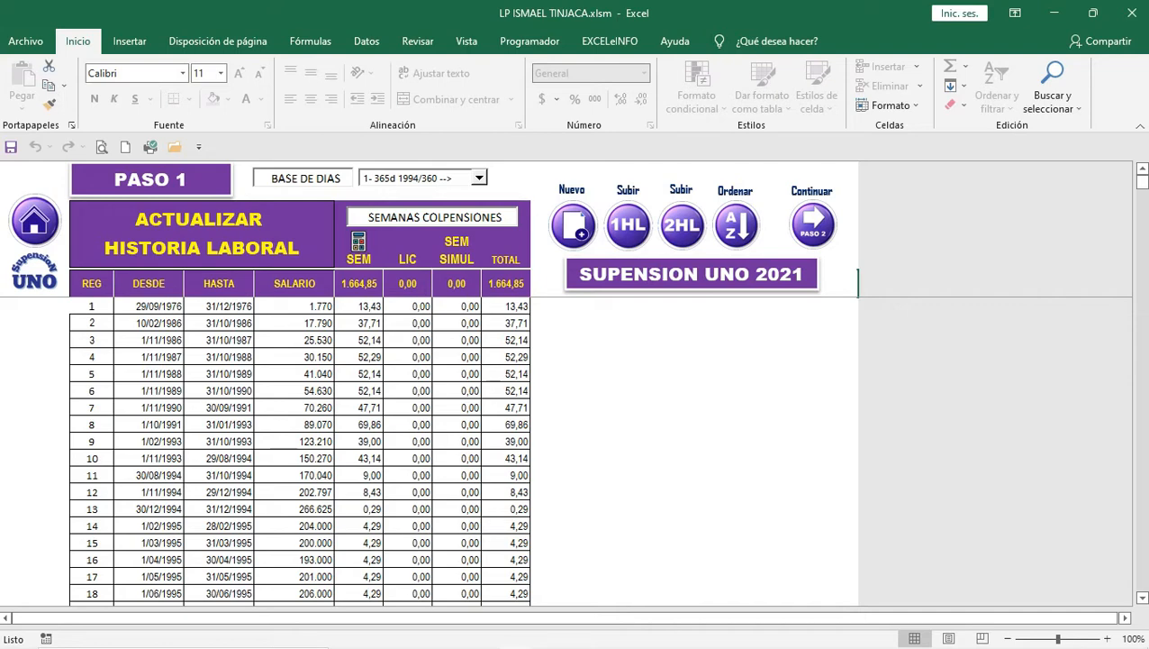
scroll(300, 450, "down", 15)
scroll(300, 450, "down", 20)
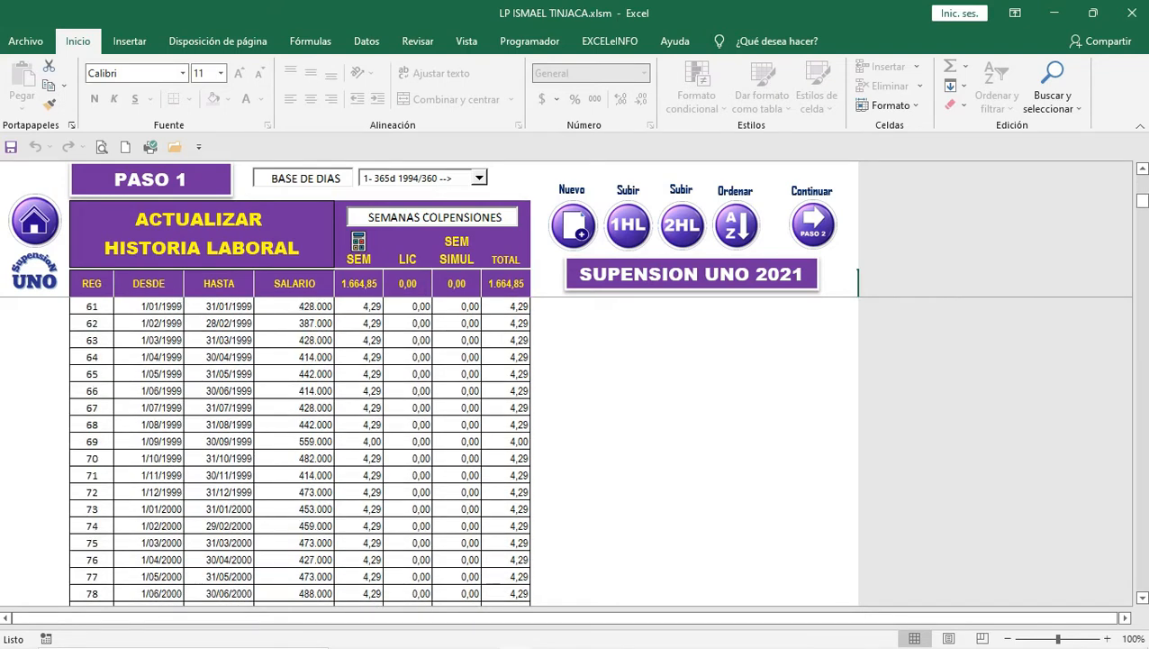
scroll(300, 451, "down", 20)
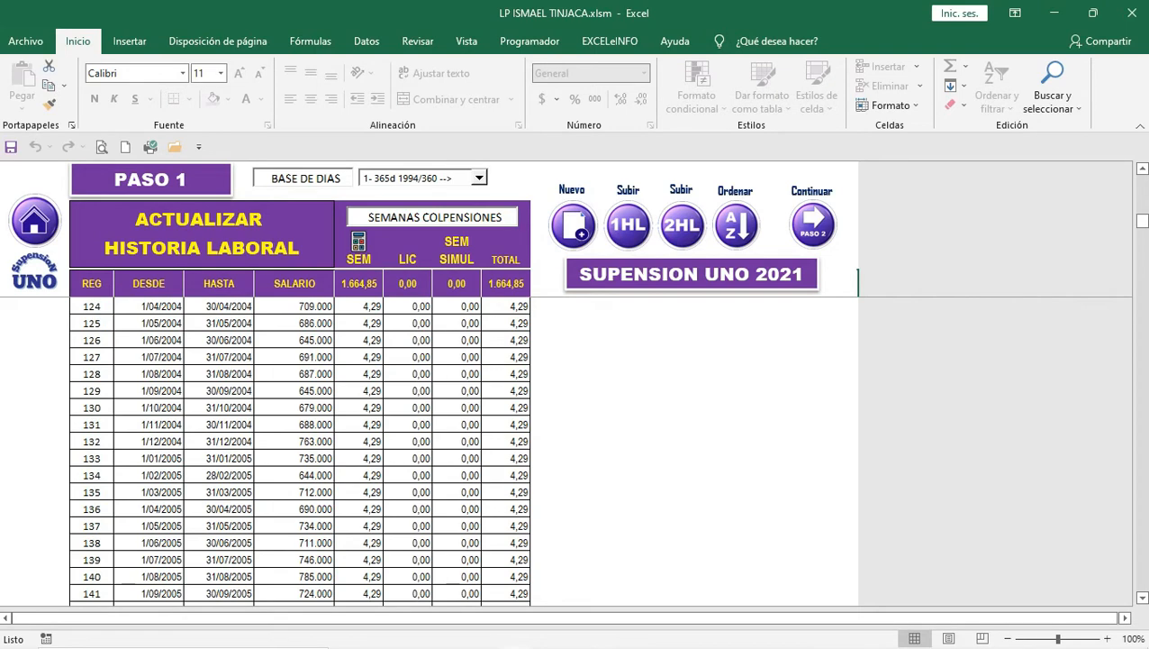
scroll(300, 450, "down", 6)
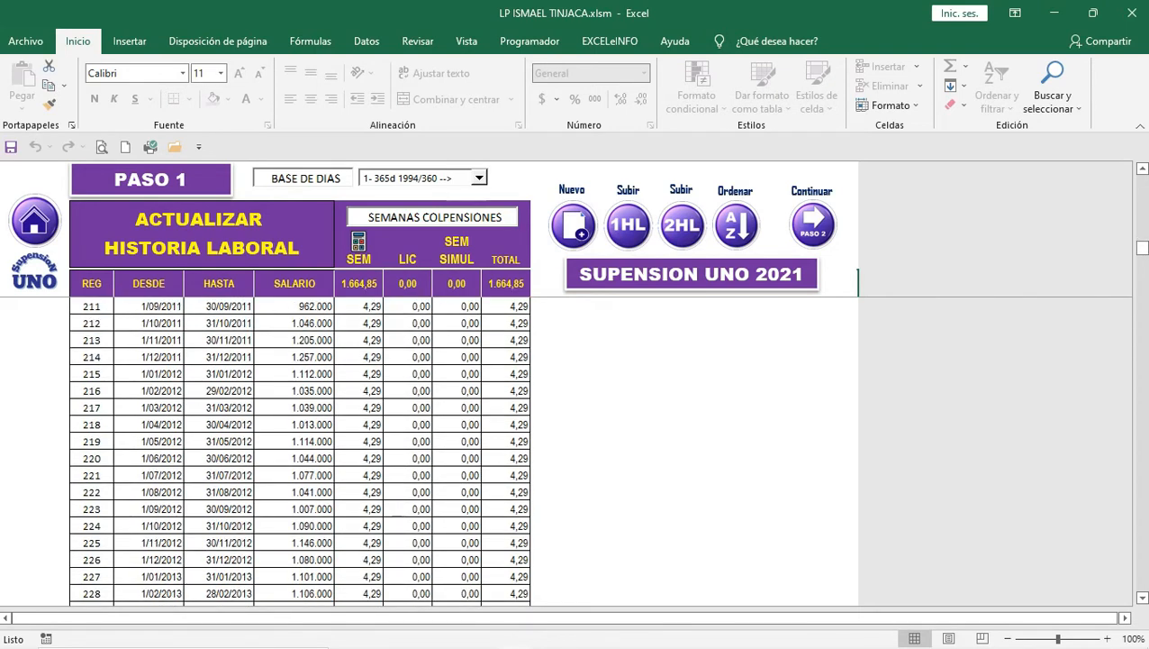
scroll(300, 450, "down", 12)
scroll(300, 451, "down", 12)
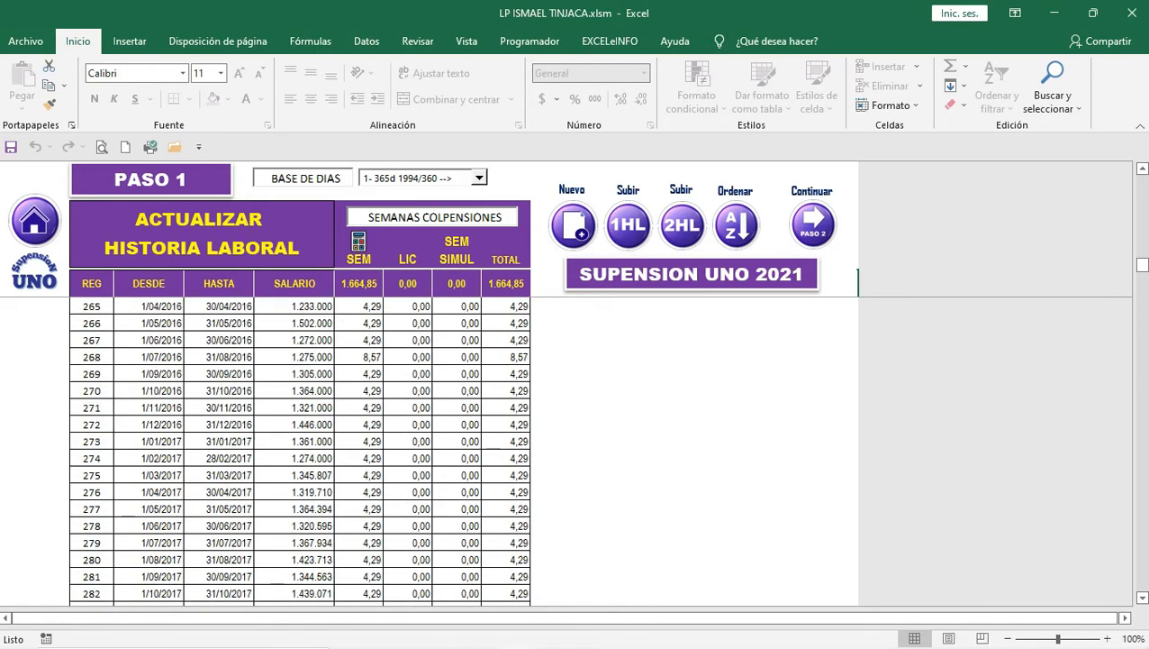
left_click(149, 391)
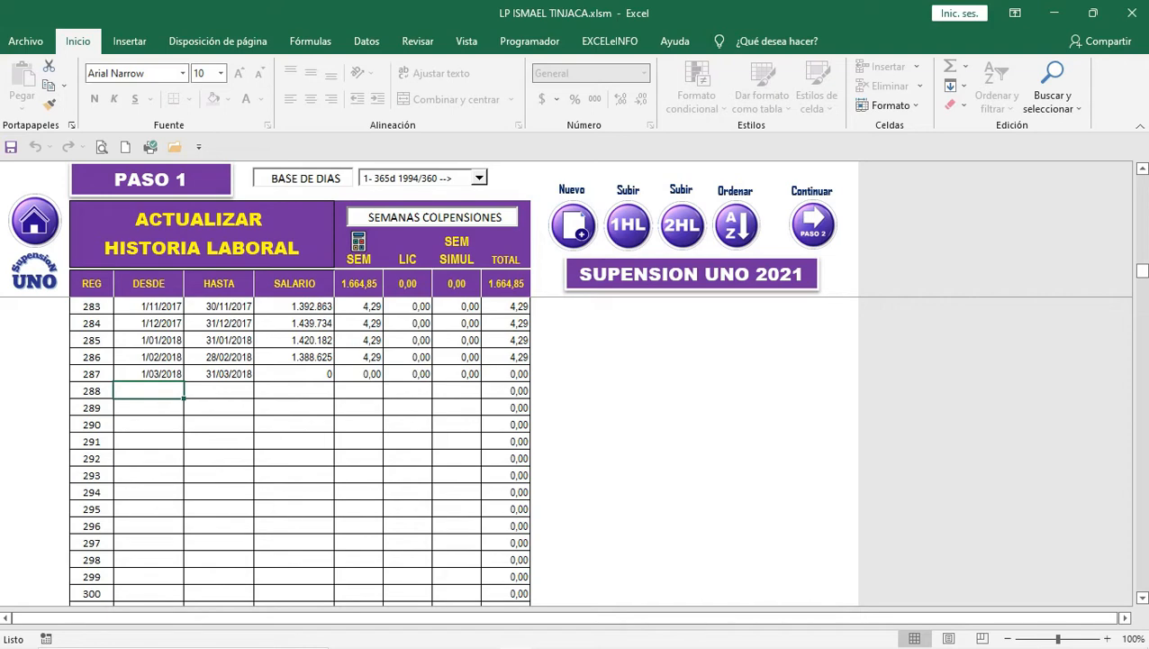
scroll(300, 450, "up", 20)
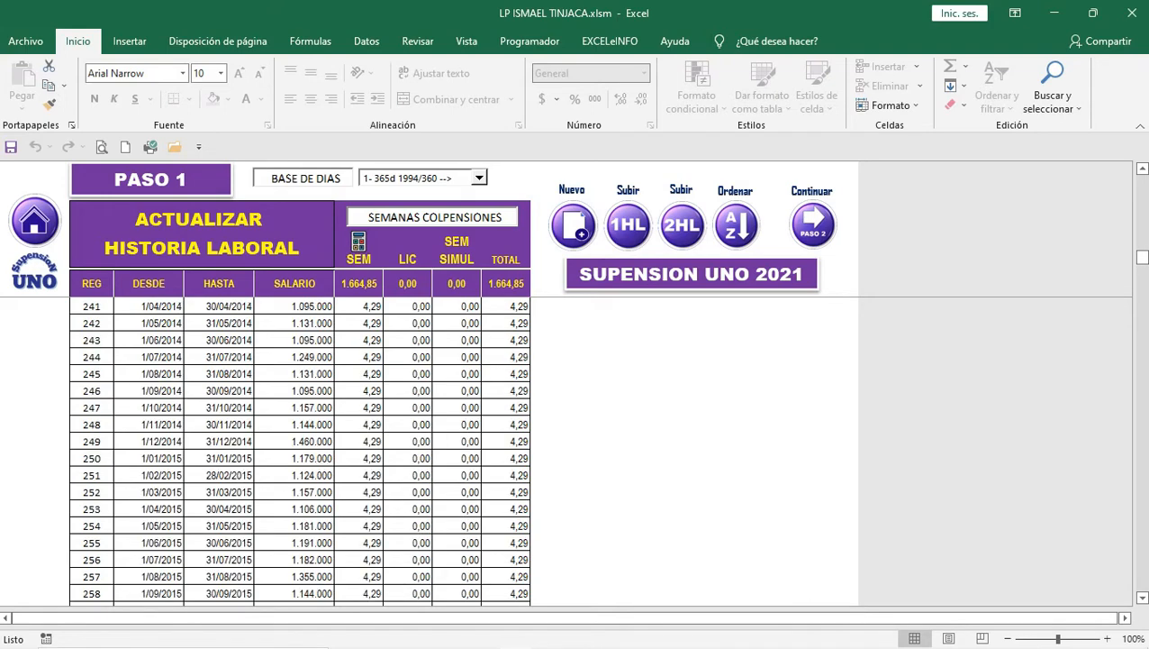
scroll(300, 451, "up", 20)
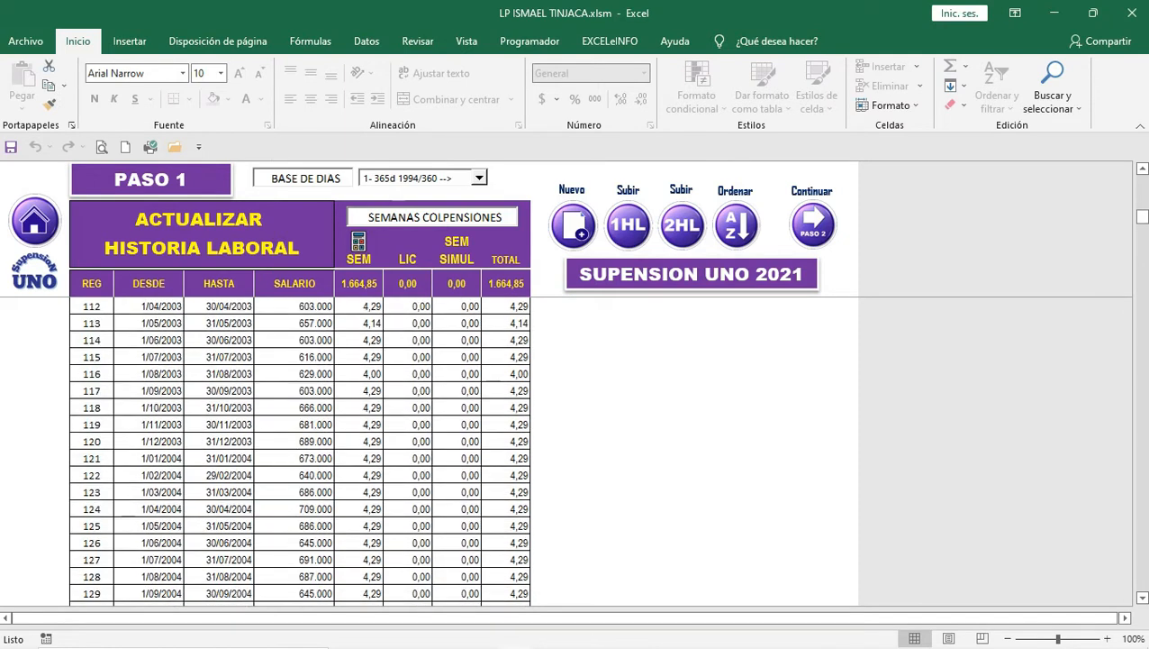
scroll(300, 451, "up", 9)
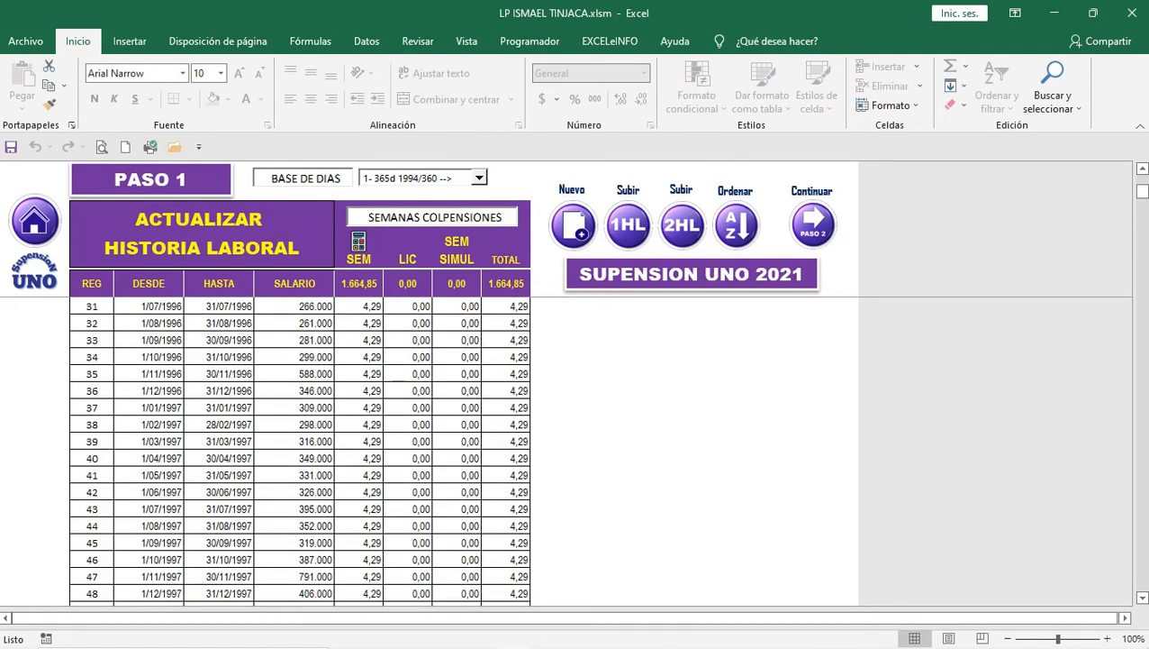
scroll(300, 450, "up", 10)
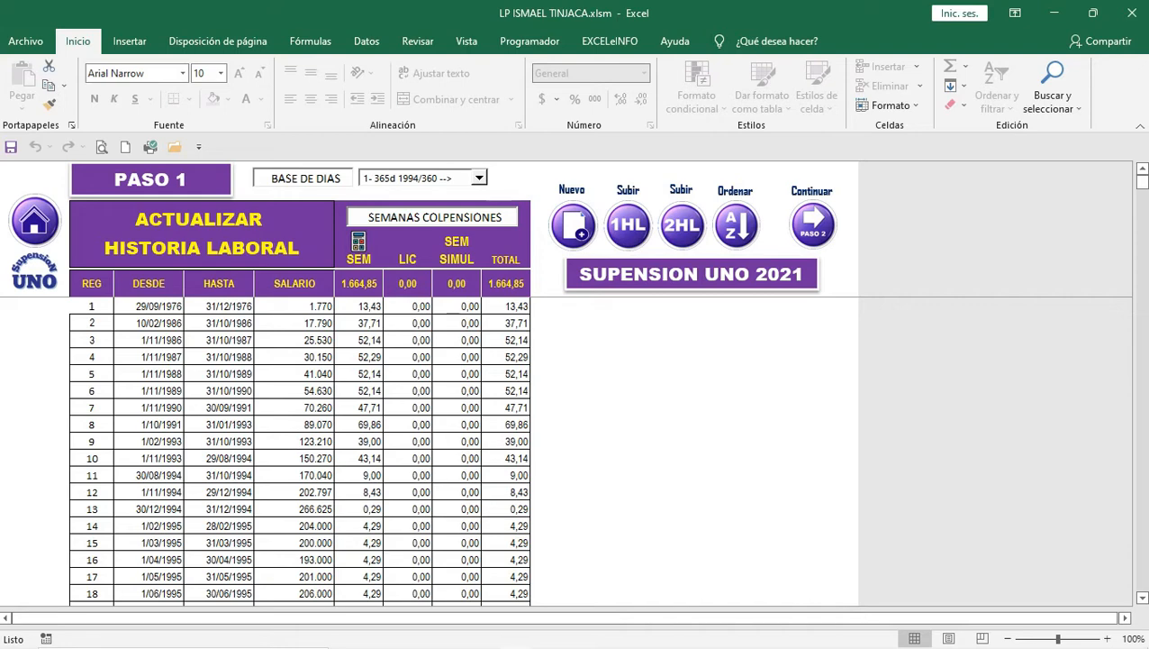
scroll(300, 451, "down", 20)
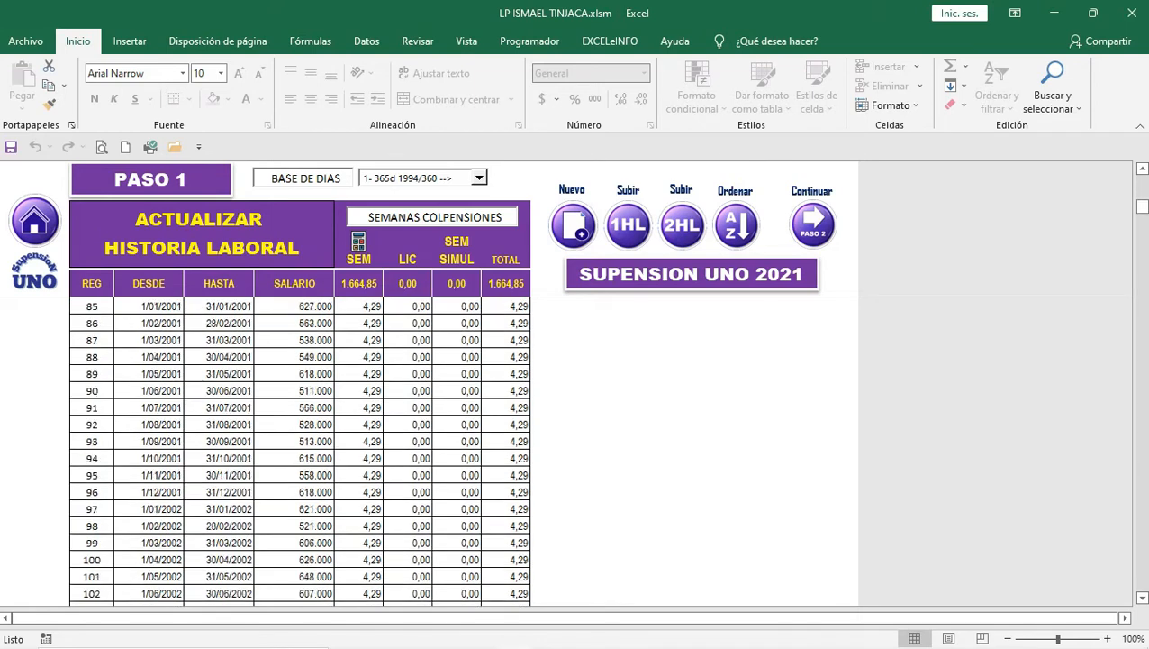
scroll(300, 451, "down", 20)
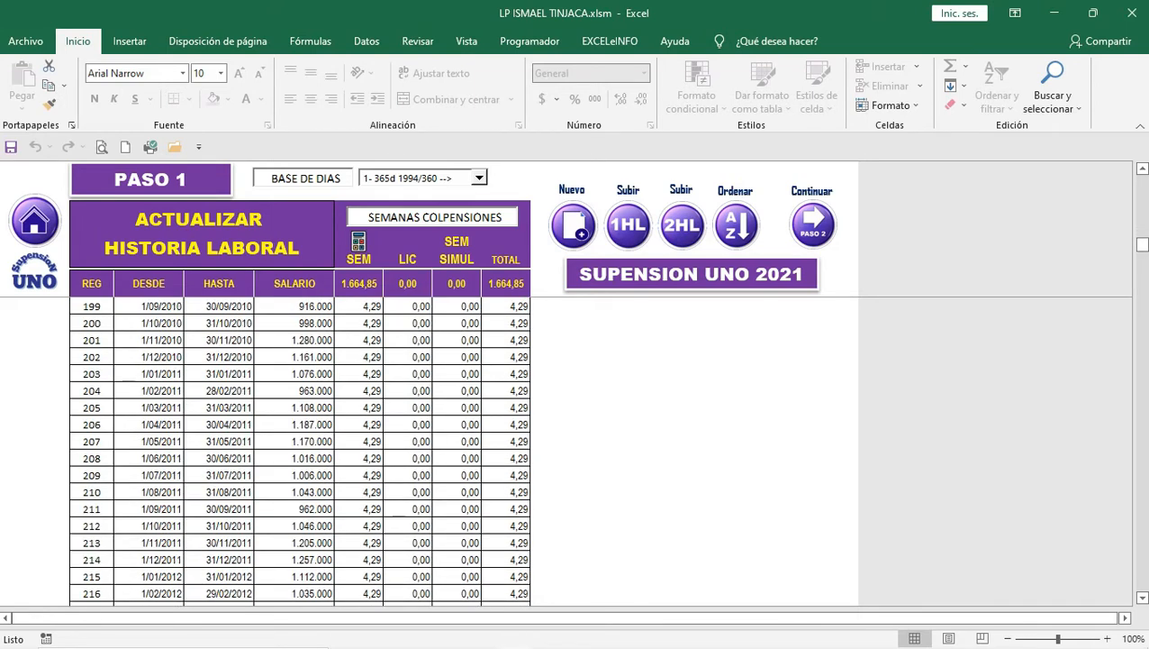
scroll(299, 451, "down", 20)
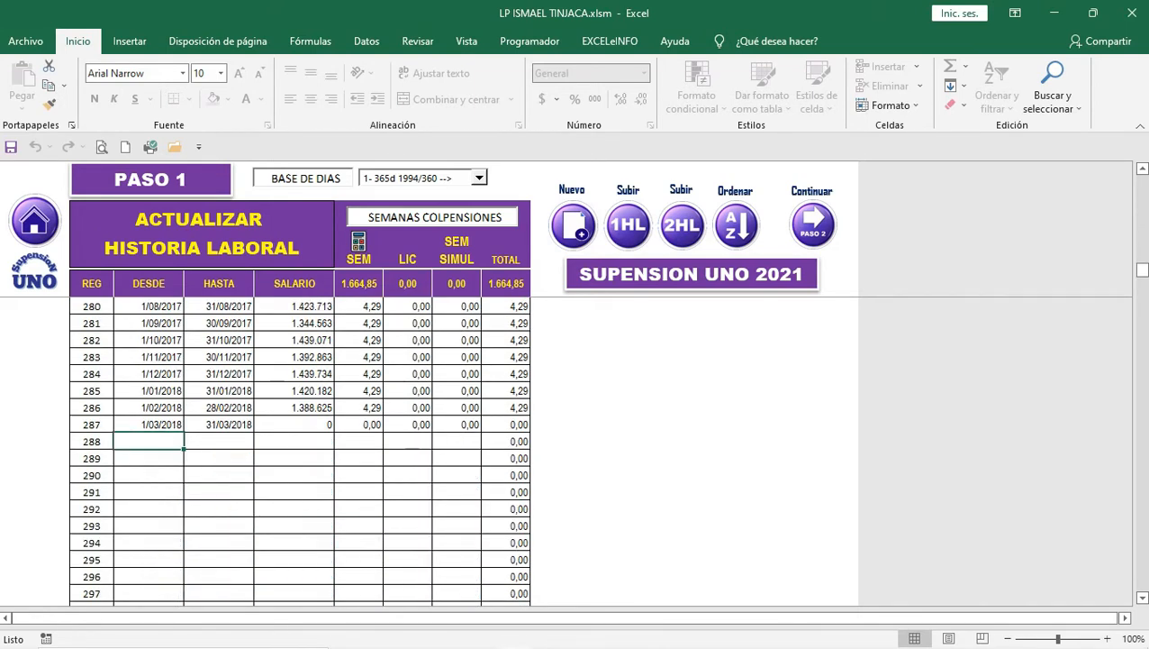
Step: Enter a new record in row 288 from 01-01-74 to 31-12-75 with salary 40000
type("01")
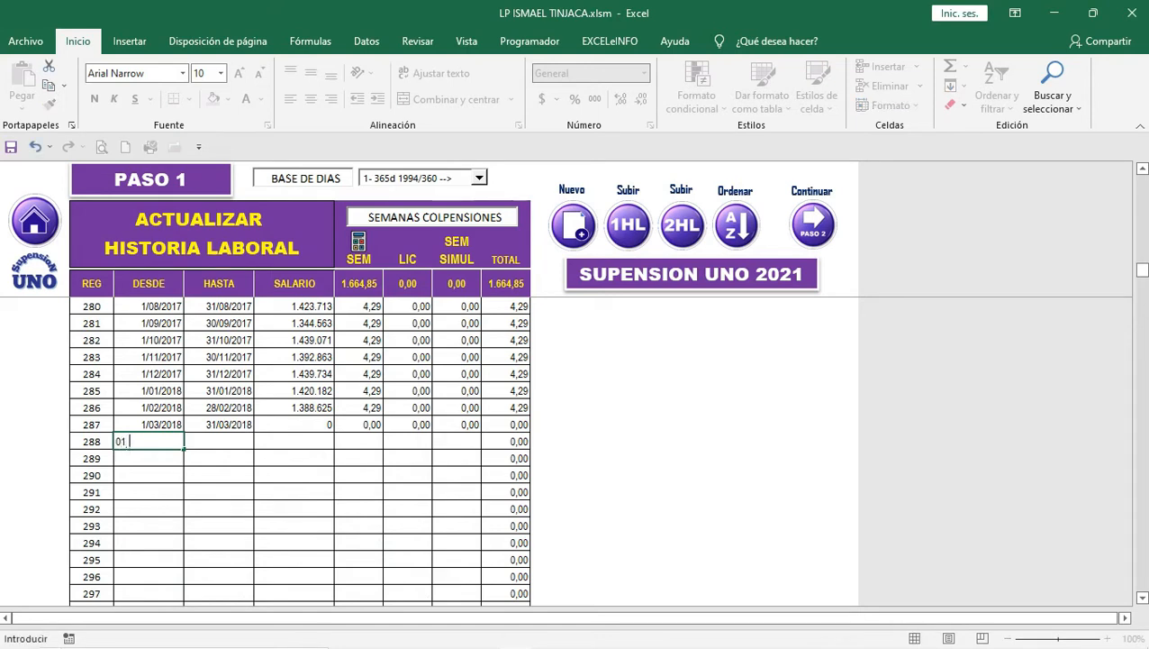
type("-01-74")
key("Tab")
type("31-1")
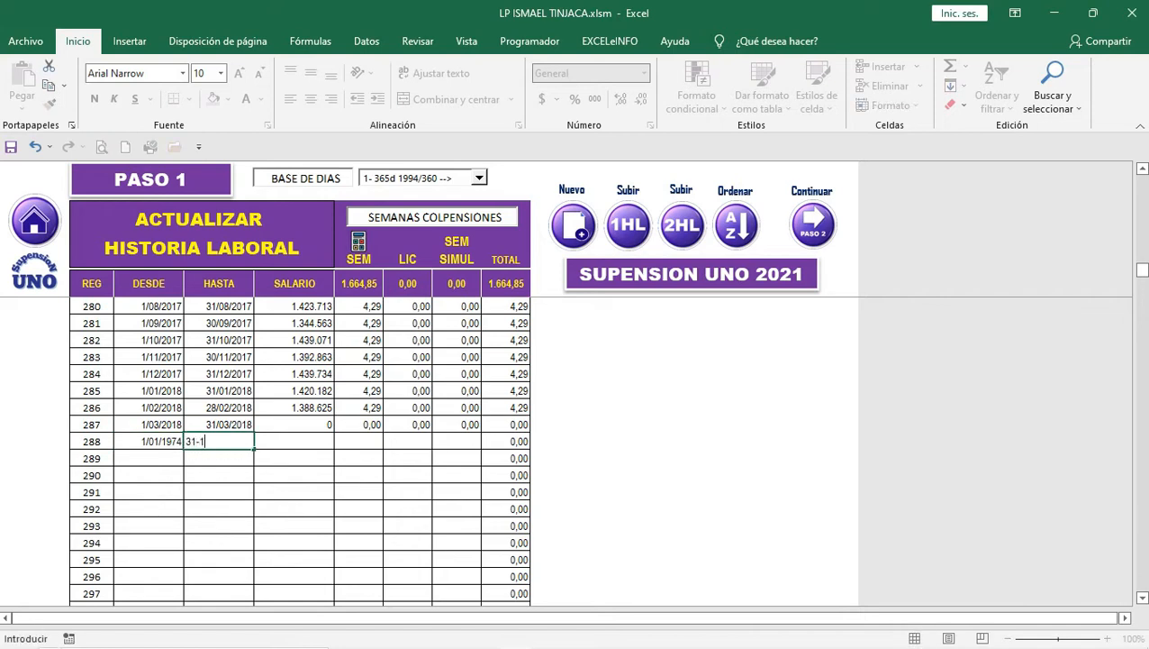
type("2-75")
key("Tab")
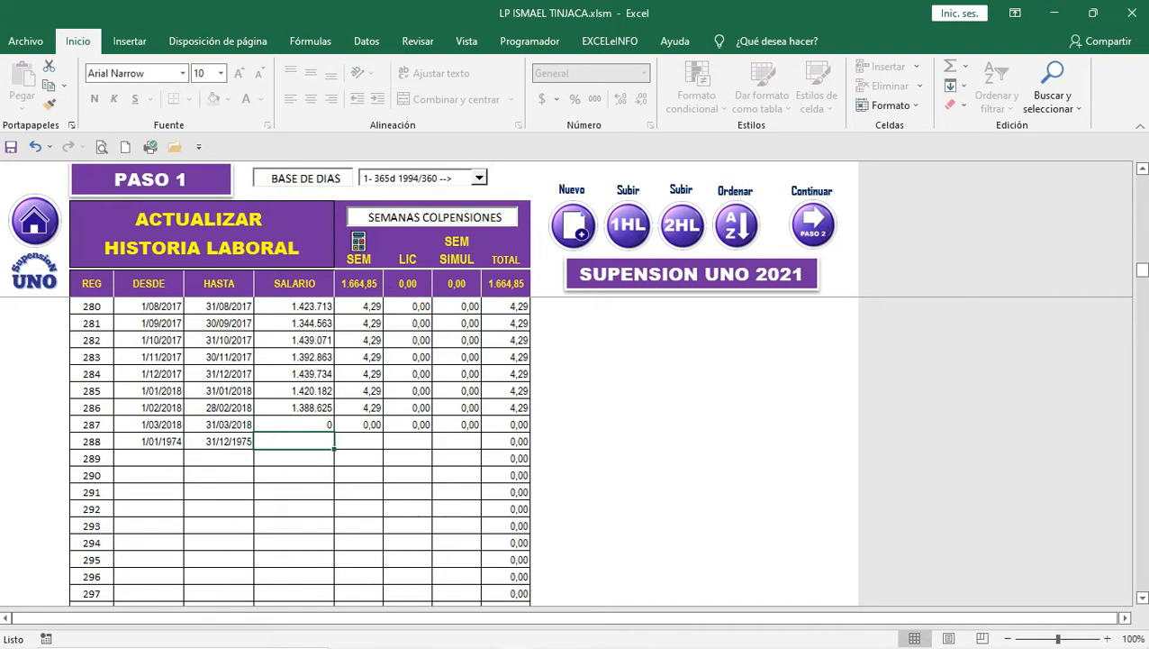
type("40000")
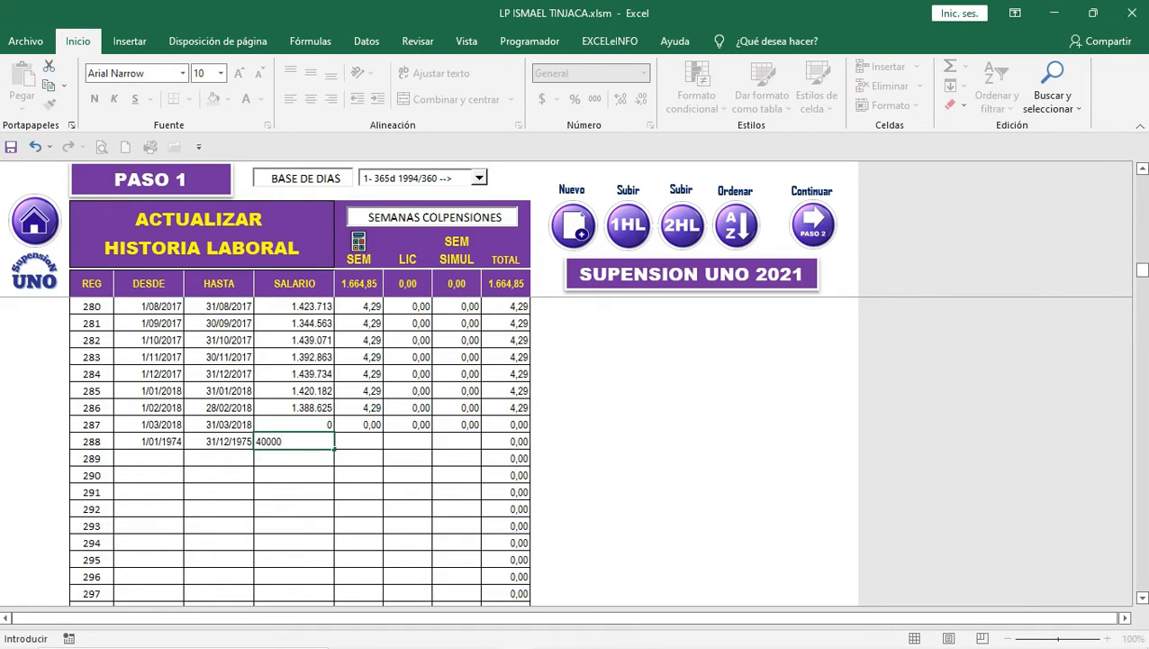
key("Tab")
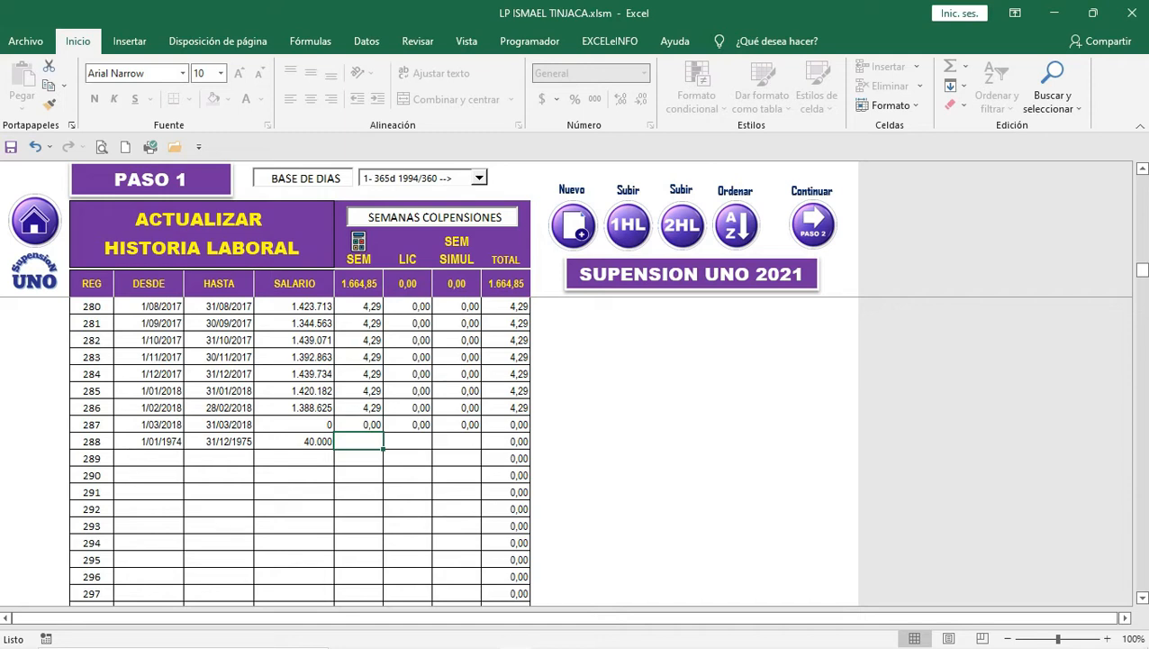
Step: Calculate the new record's 104,29 weeks and sort the work history by start date
left_click(359, 241)
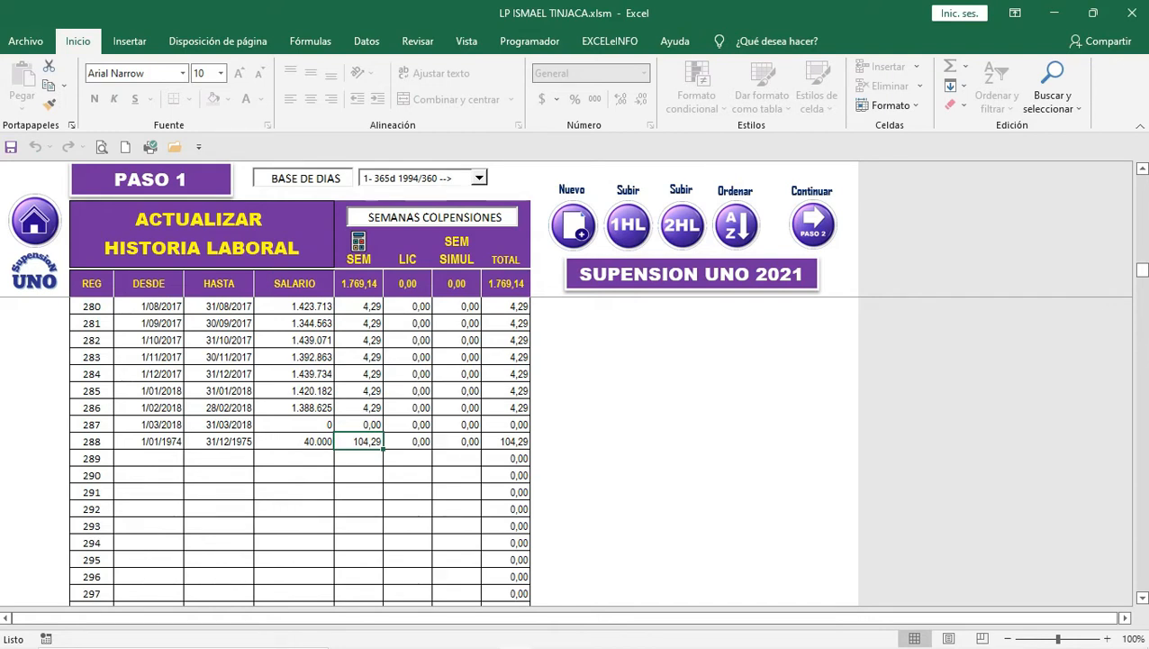
left_click(506, 284)
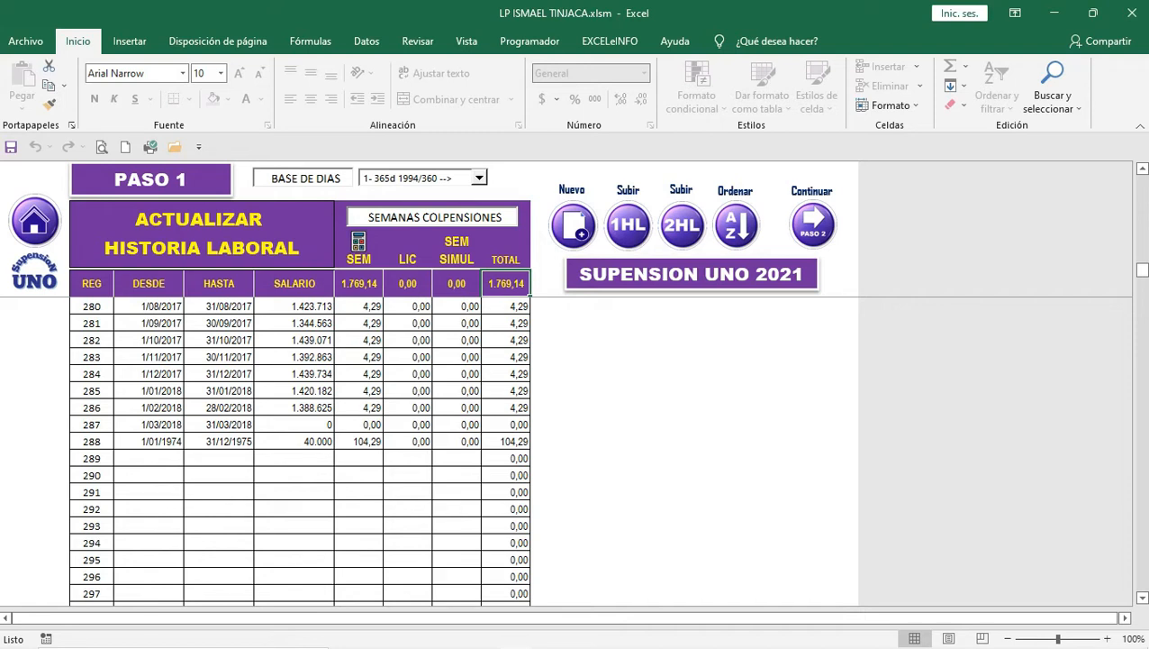
left_click(736, 225)
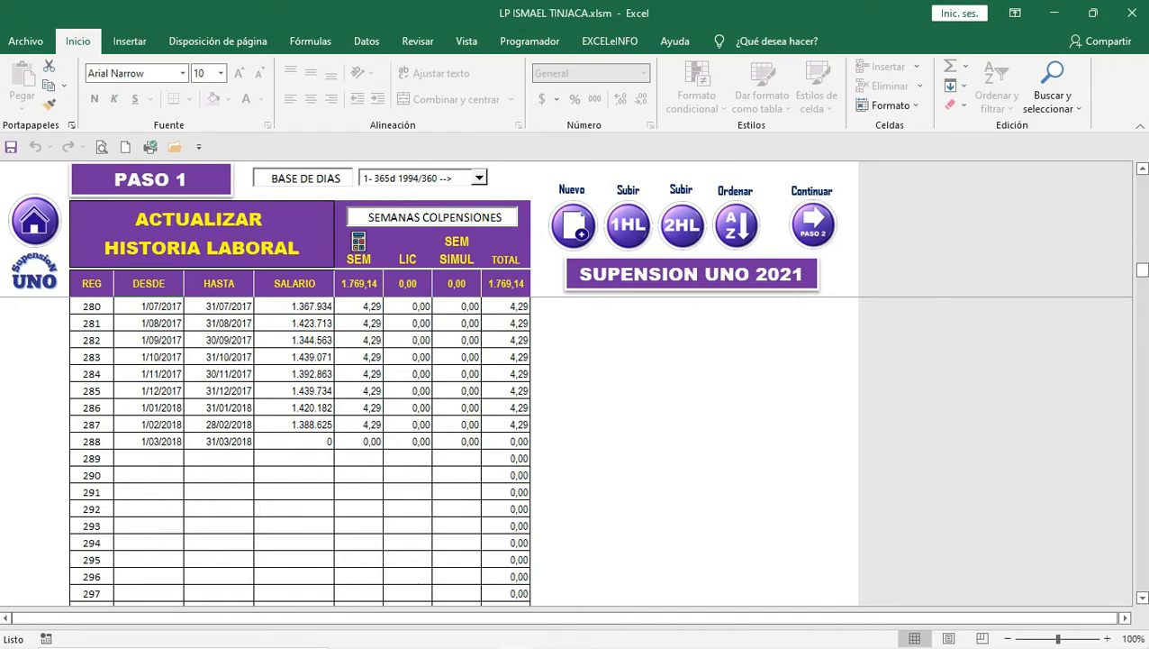
Step: Scroll to the top of the history to confirm the 1974–1975 record is listed first
scroll(300, 450, "up", 20)
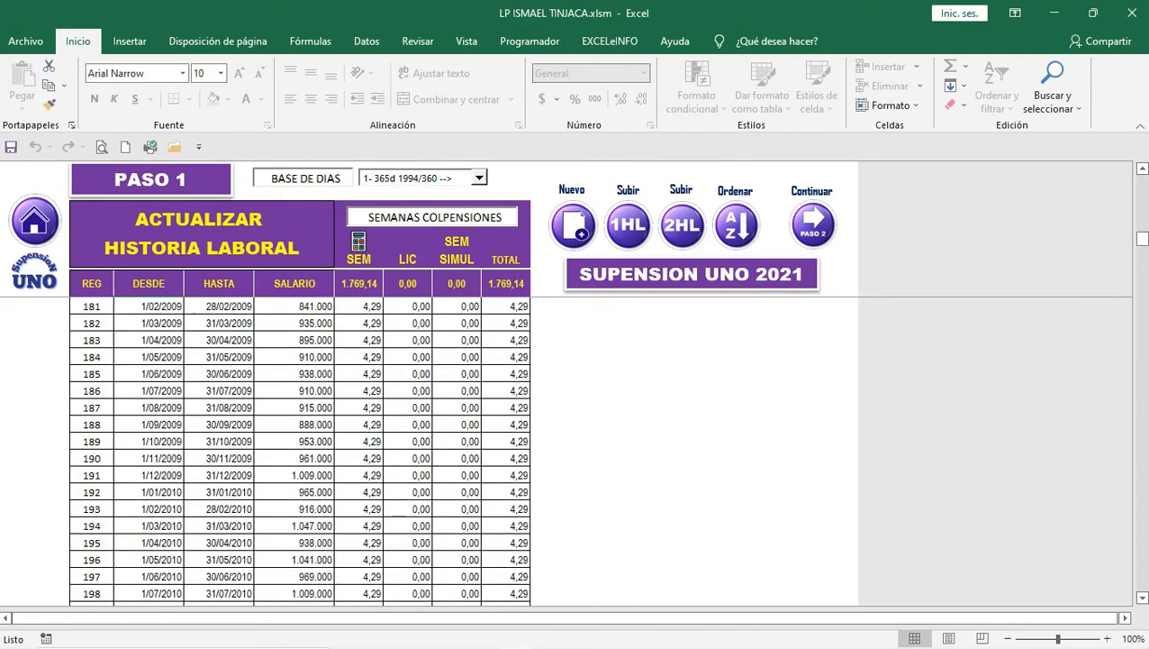
scroll(299, 451, "up", 20)
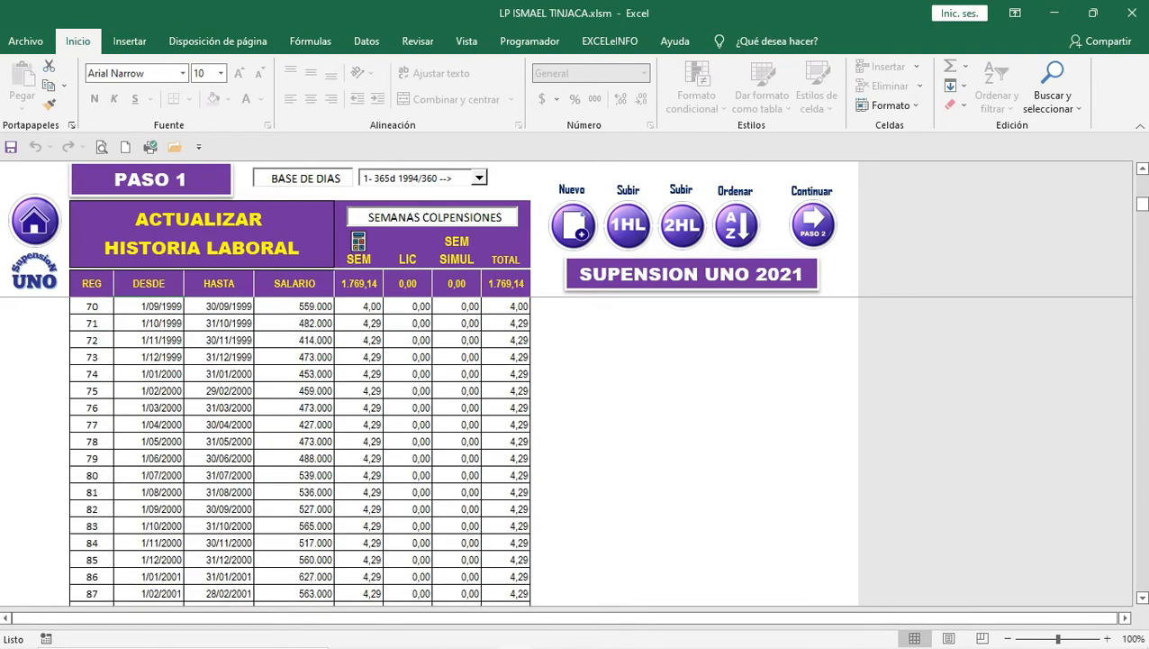
scroll(300, 451, "up", 20)
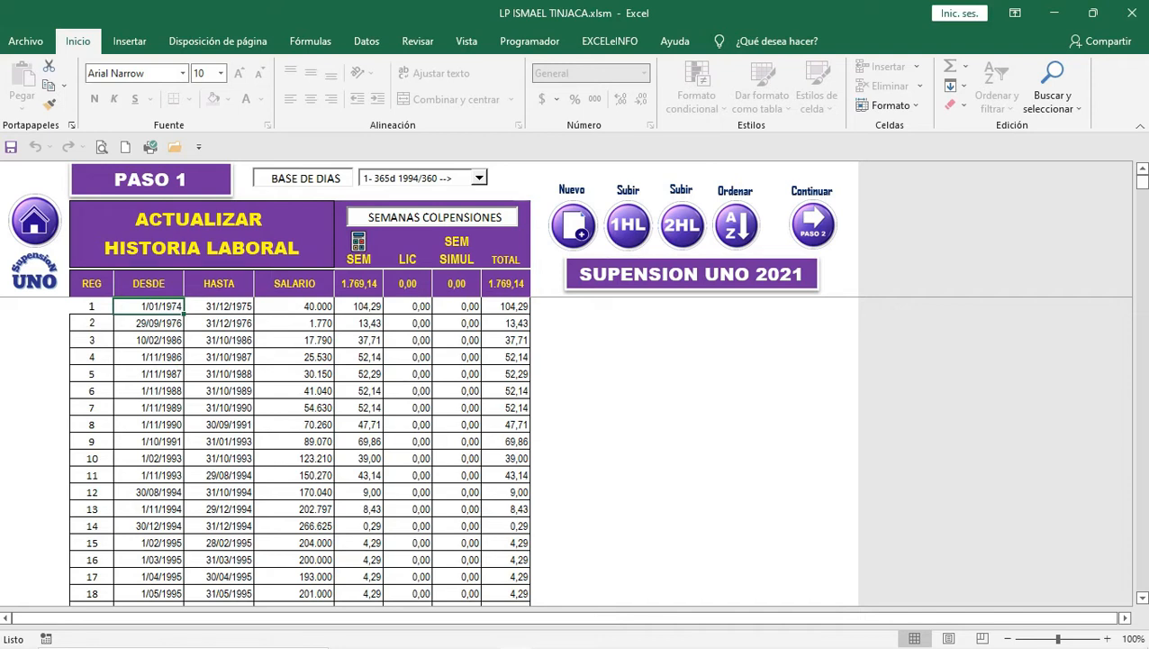
left_click(149, 323)
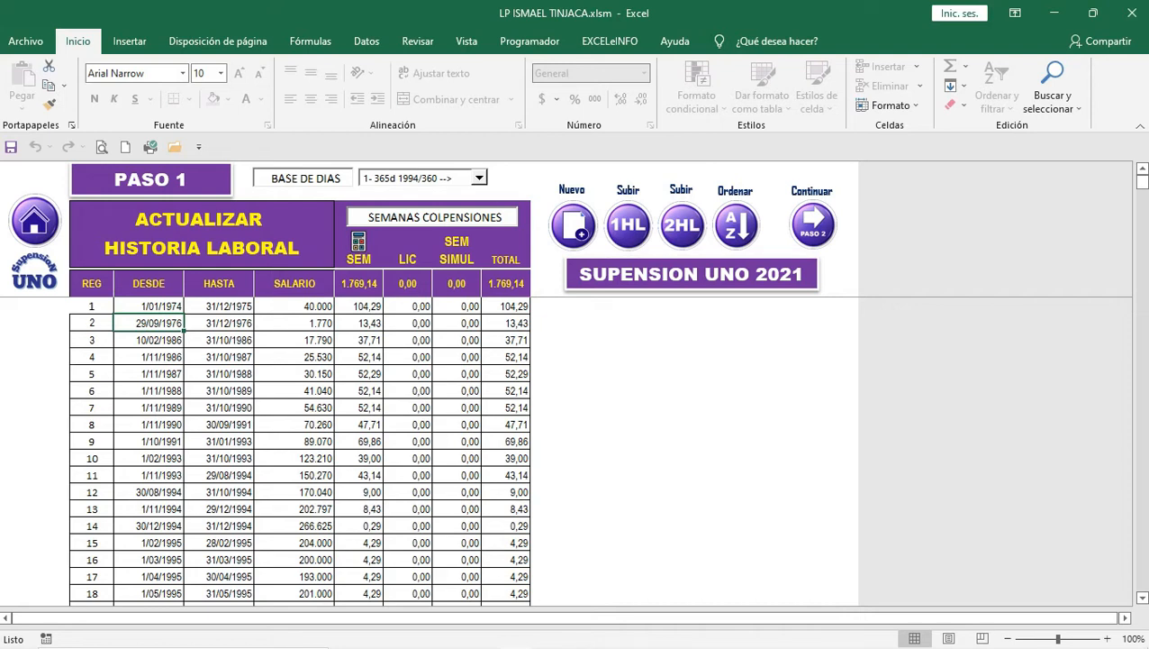
mouse_move(1076, 639)
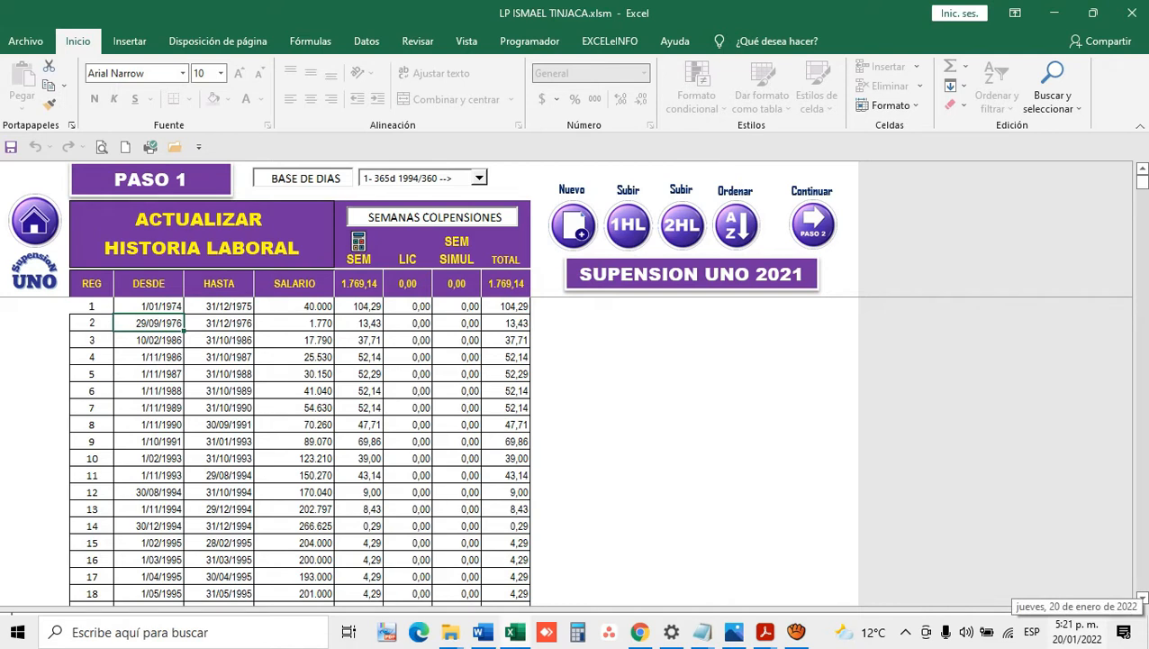
Step: Clear the 1/11/1986–31/10/1987 record and re-sort the history to drop the empty row
key("Down")
key("Down")
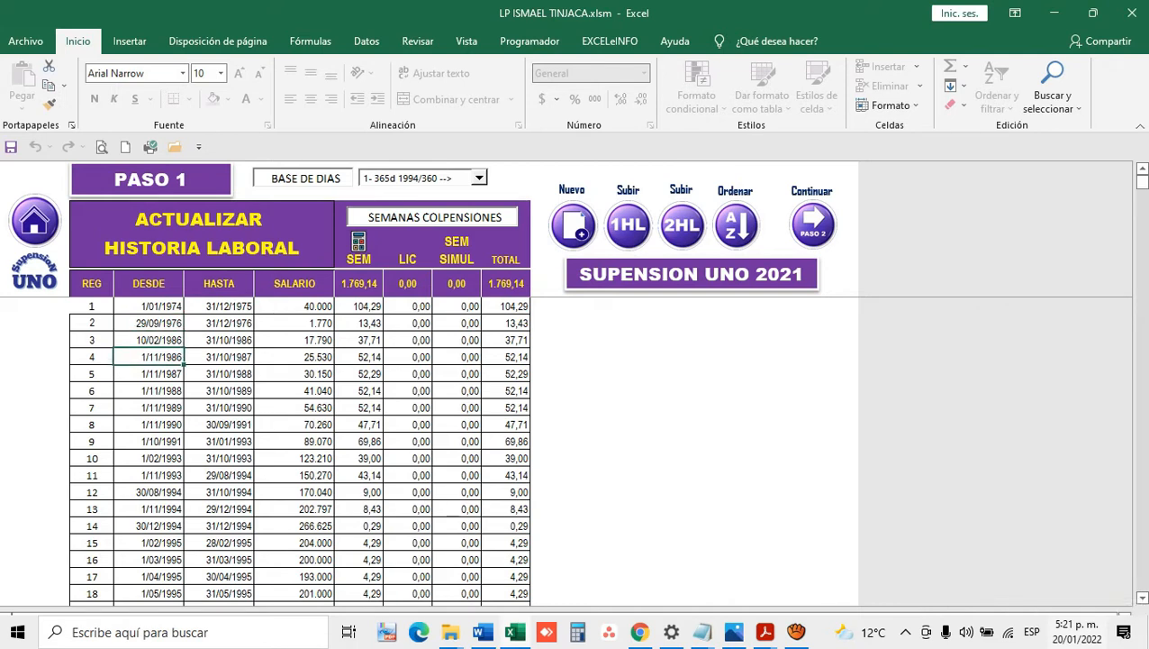
key("shift+Right")
key("shift+Right")
key("shift+Right")
key("shift+Right")
key("shift+Right")
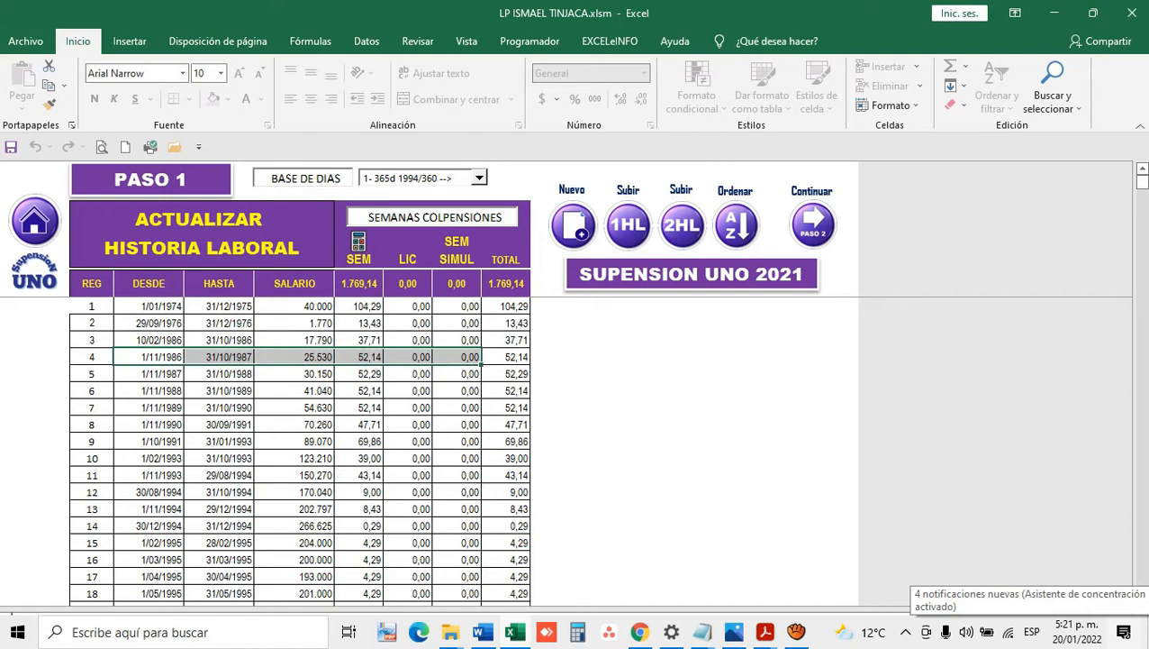
key("Delete")
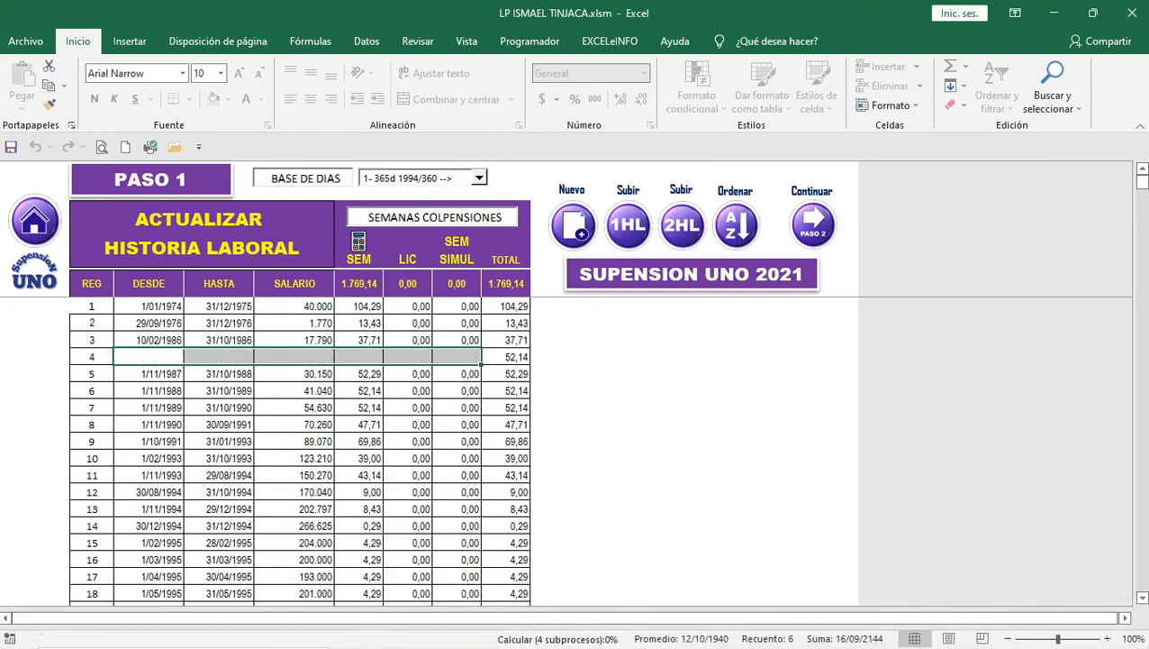
left_click(148, 391)
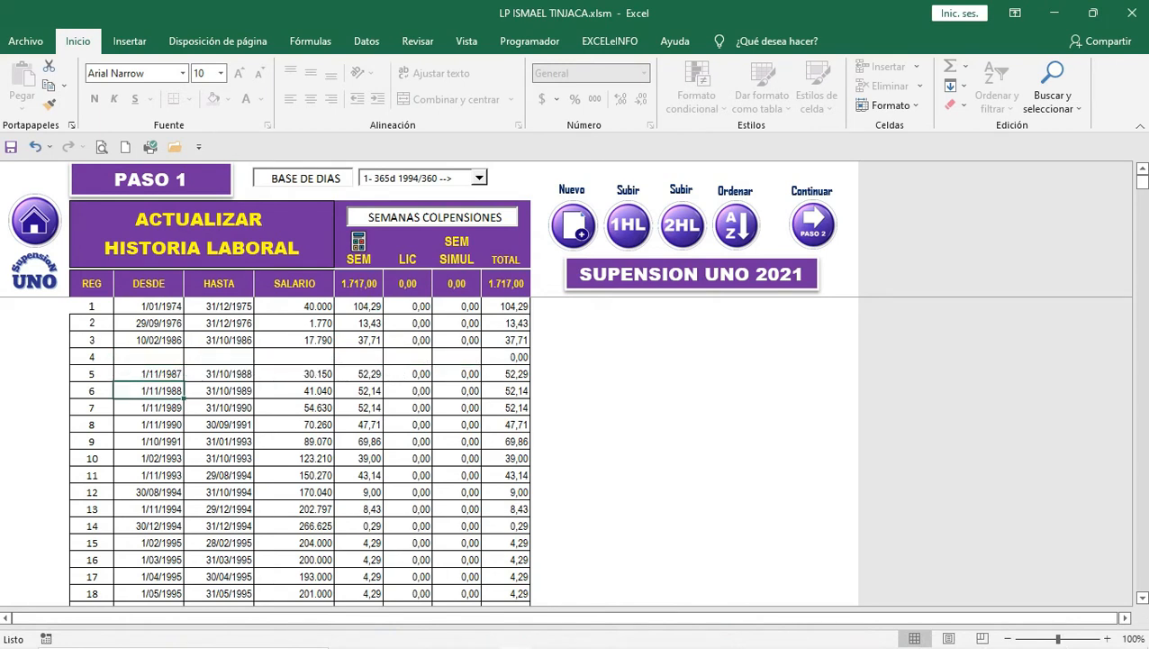
left_click(735, 225)
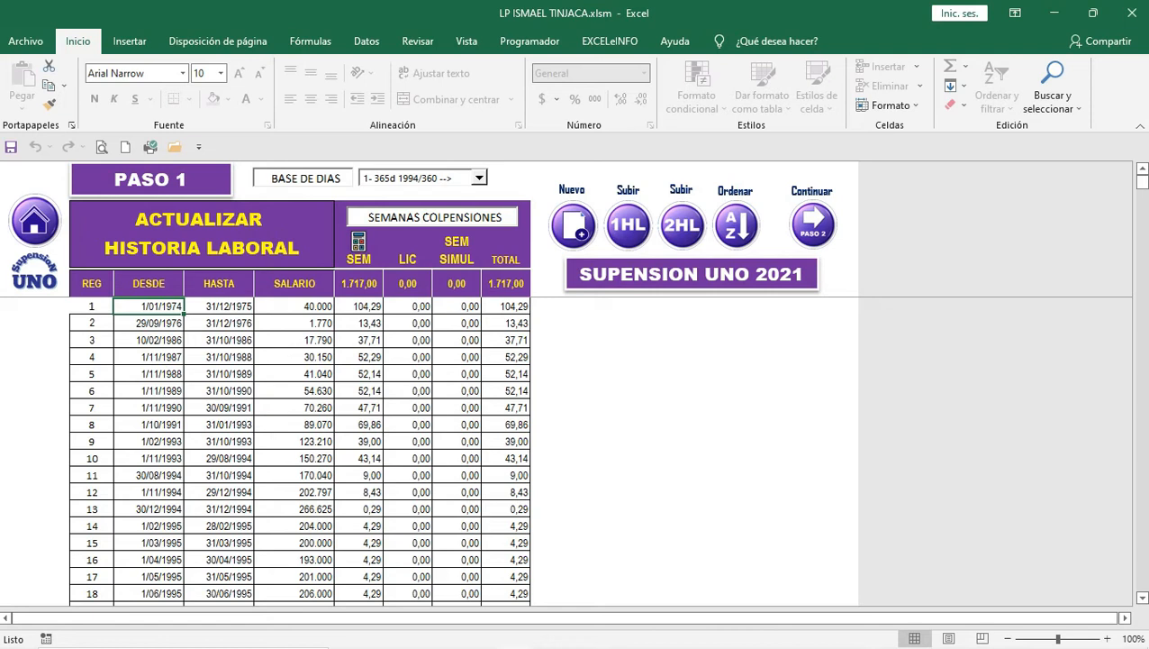
Step: Check the start and end dates of the fourth and fifth records
left_click(150, 357)
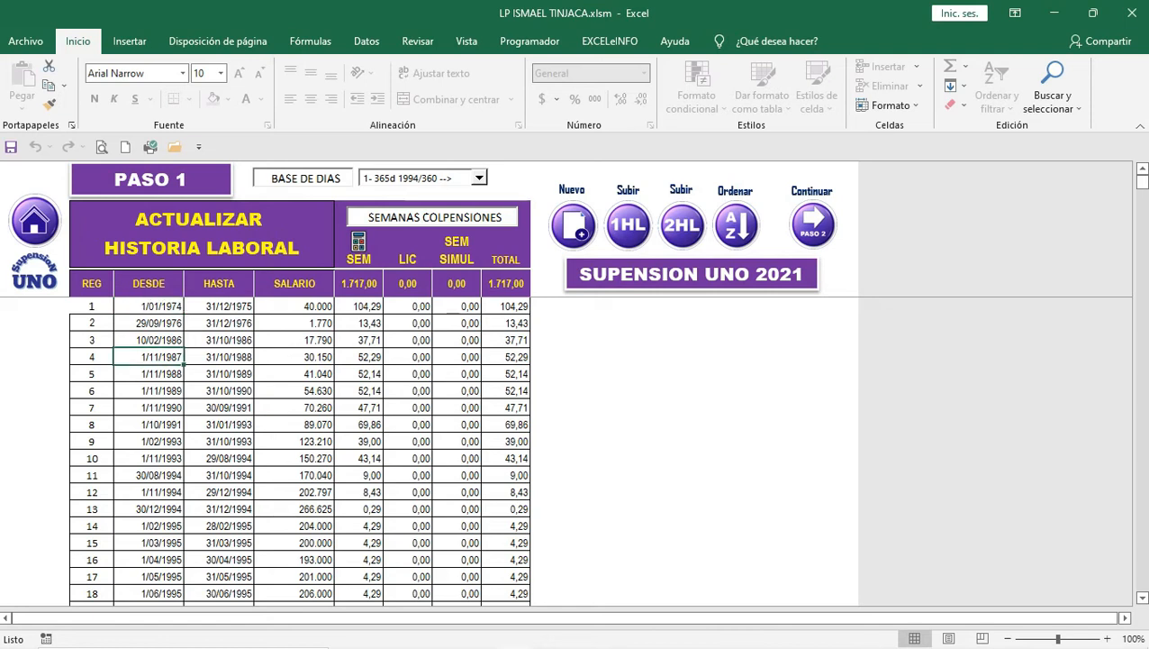
left_click(218, 356)
left_click(150, 374)
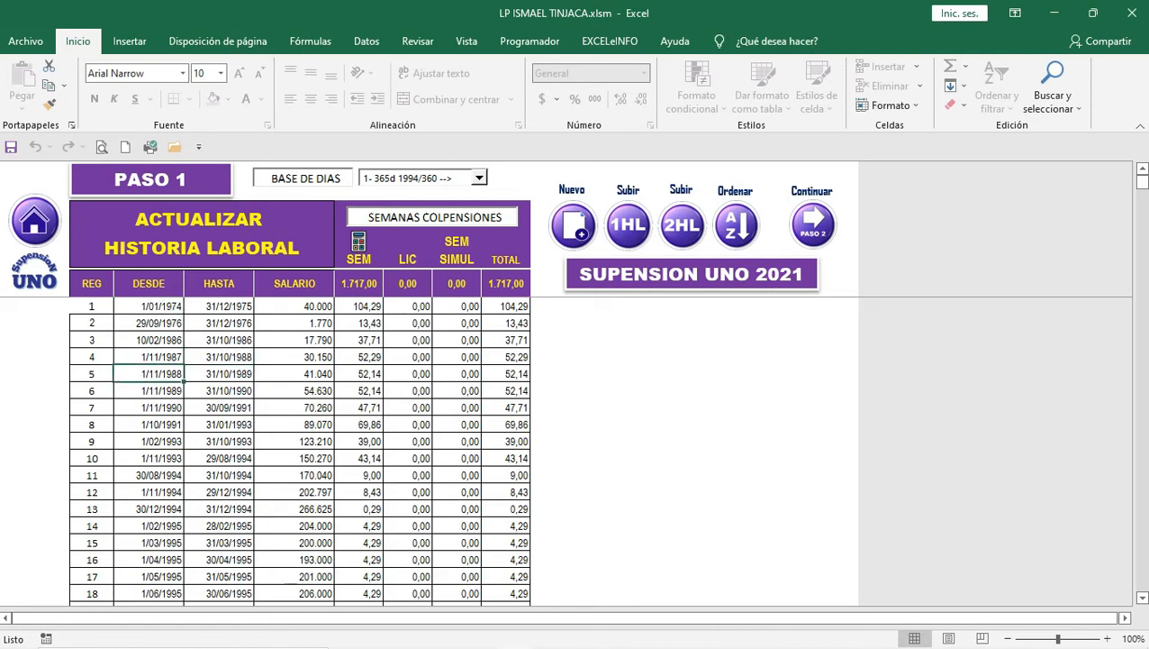
left_click(219, 374)
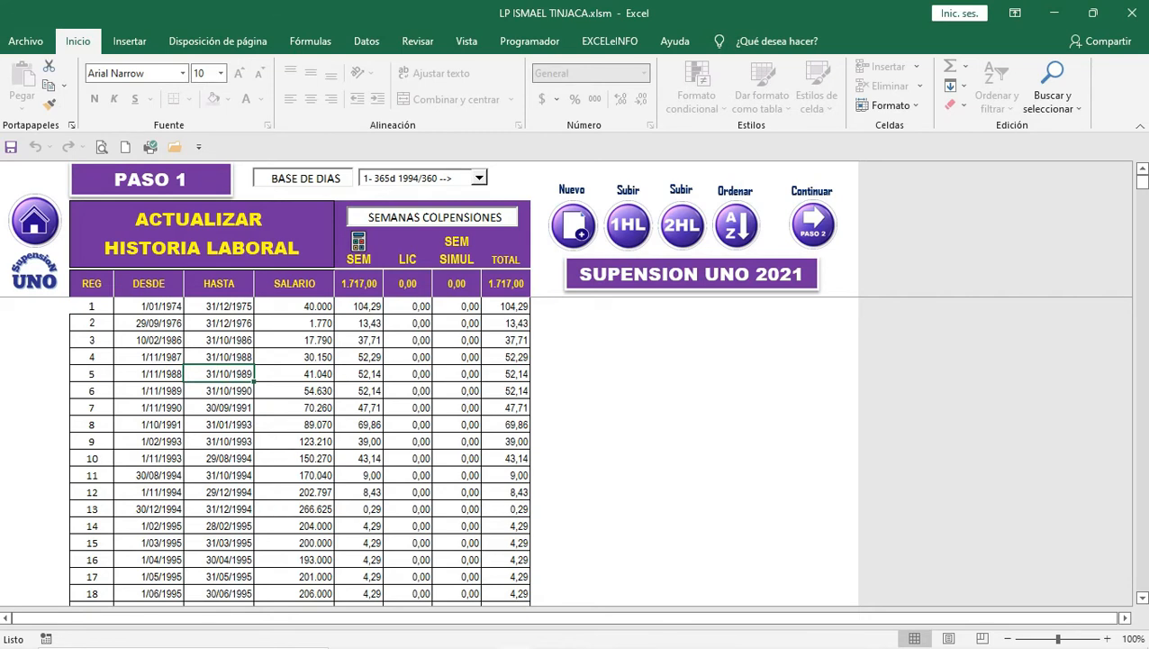
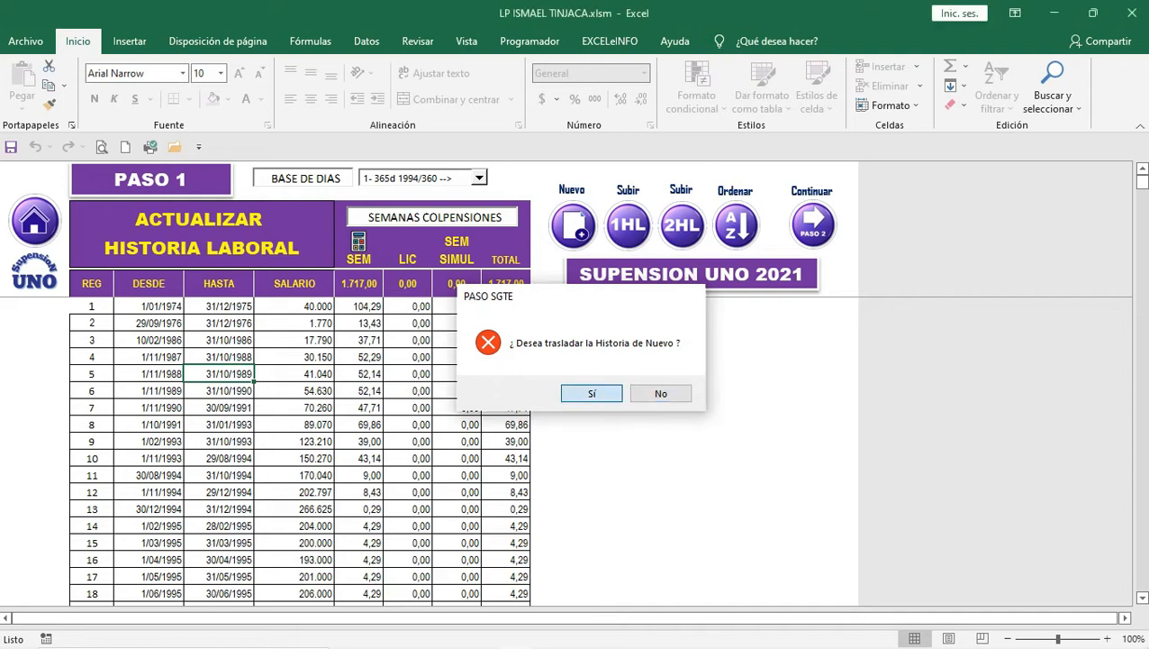
Step: Confirm re-sending the labor history to the Ajustes a la Historia Laboral sheet
key("Return")
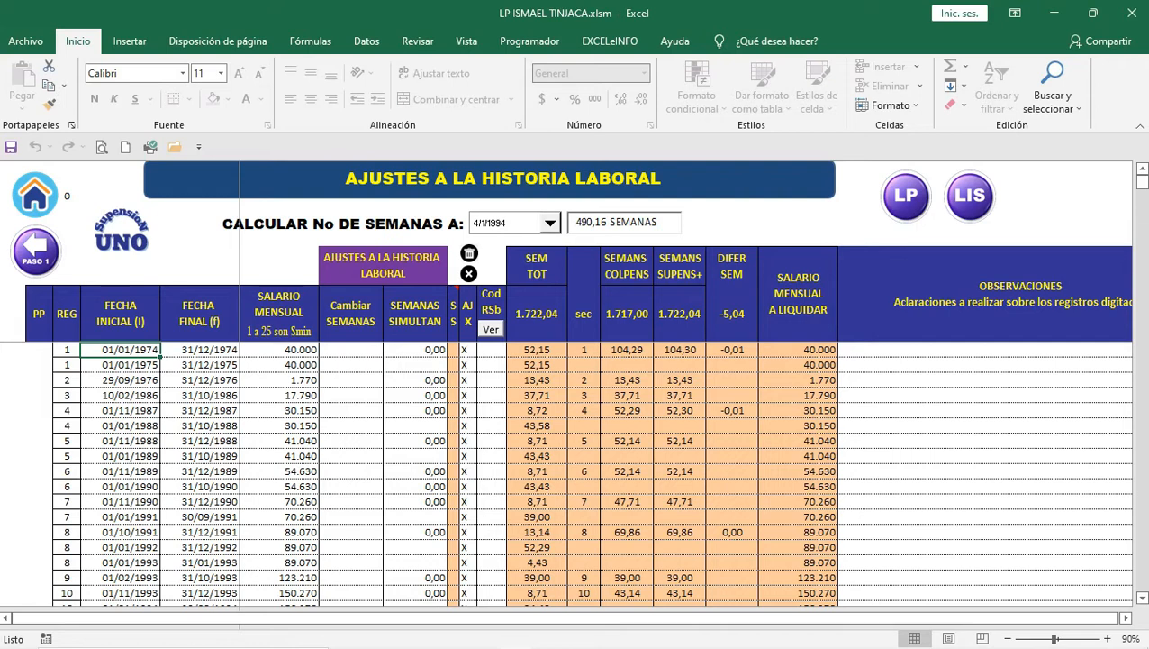
Step: Enter a monthly salary of 1 for the 1976, 1986 and 1987 records
left_click(279, 380)
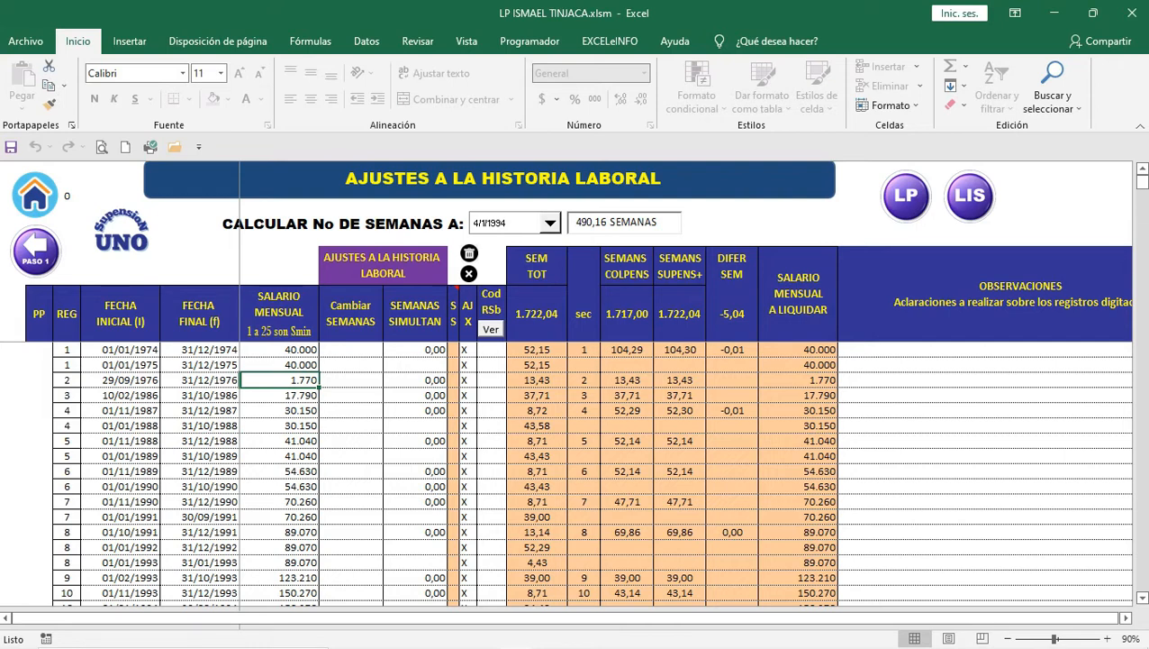
type("1")
key("Return")
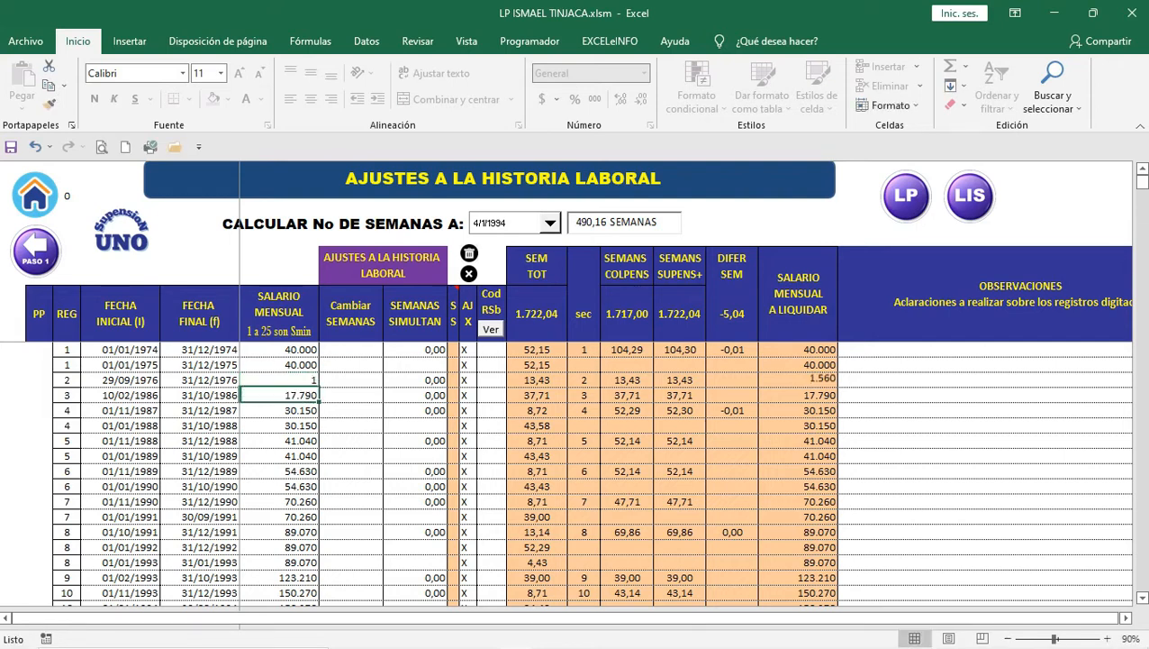
type("1")
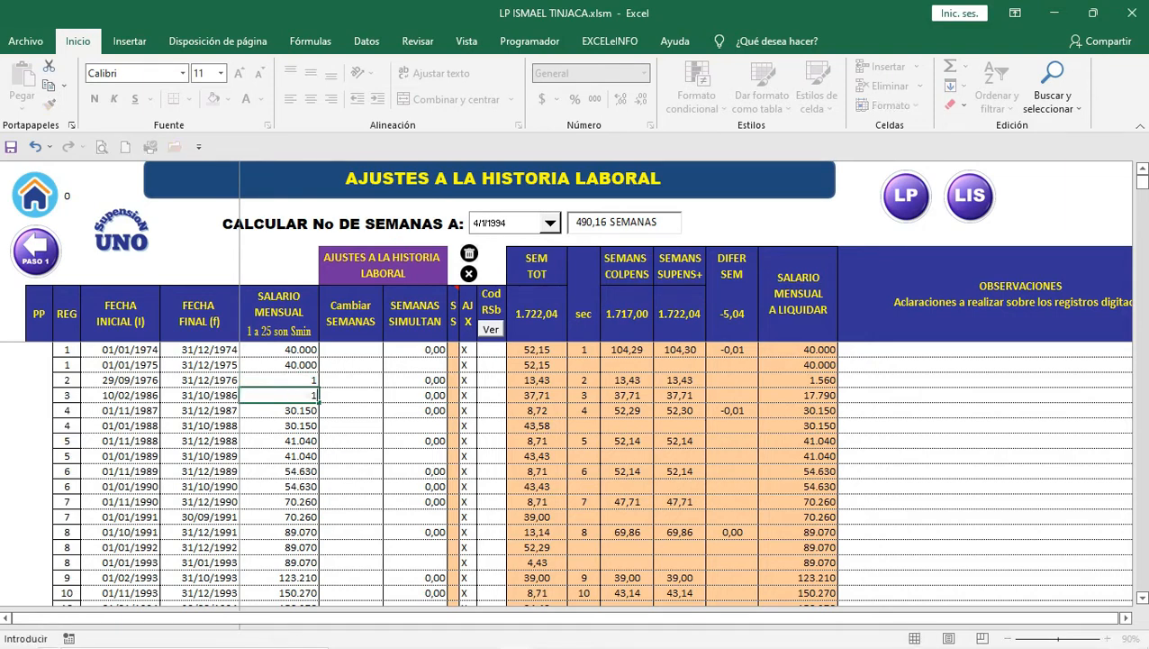
key("Return")
type("1")
key("Return")
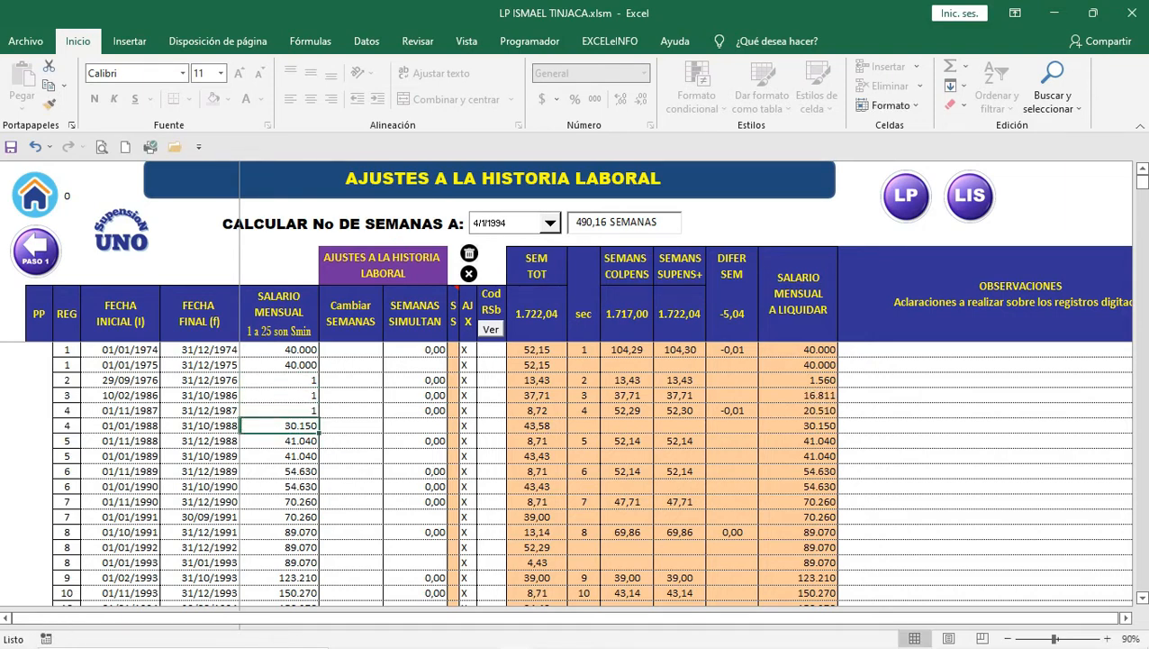
key("Up")
key("Up")
key("Up")
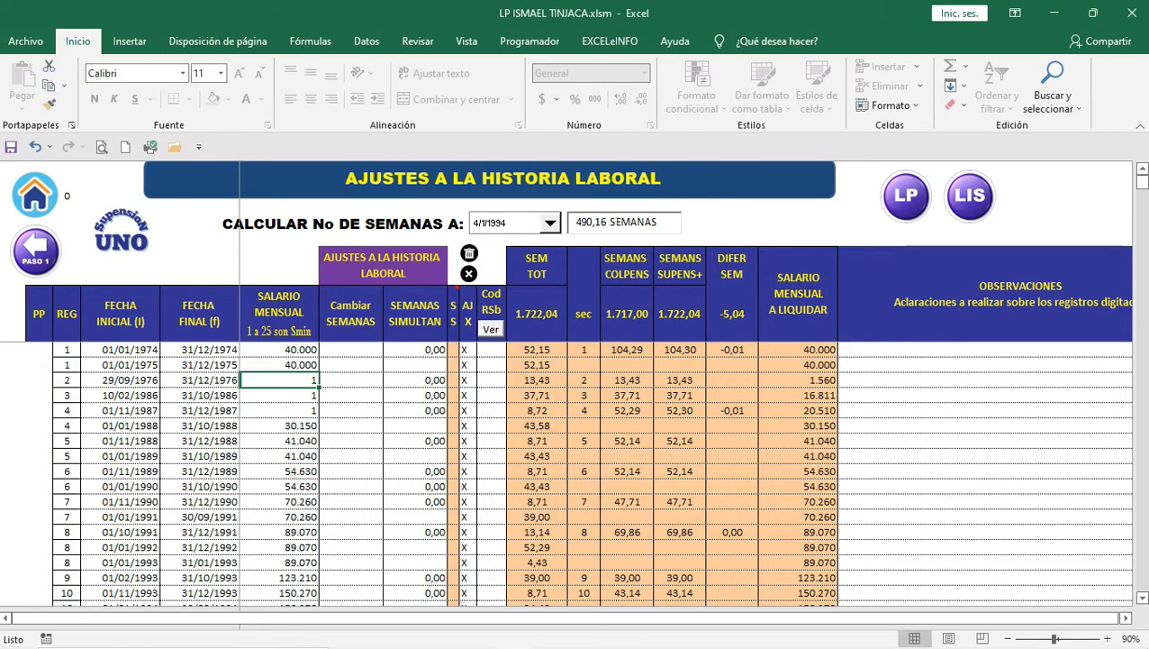
Step: Check the resulting liquidation salaries of 1.560, 16.811 and 20.510
left_click(798, 380)
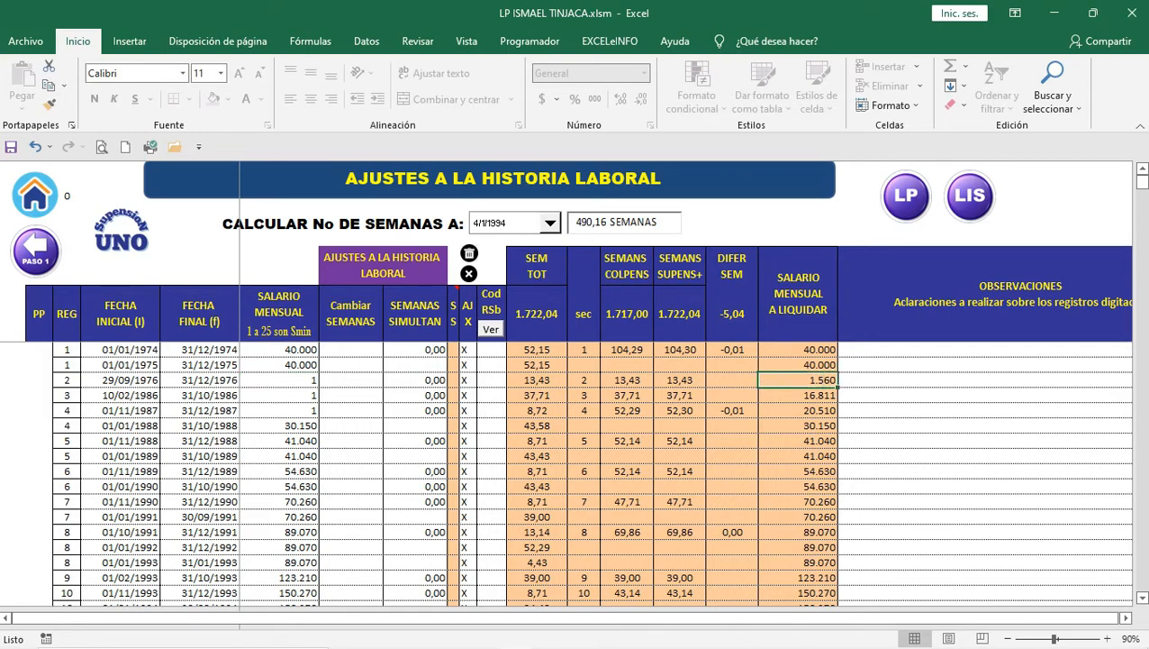
left_click(798, 395)
left_click(798, 410)
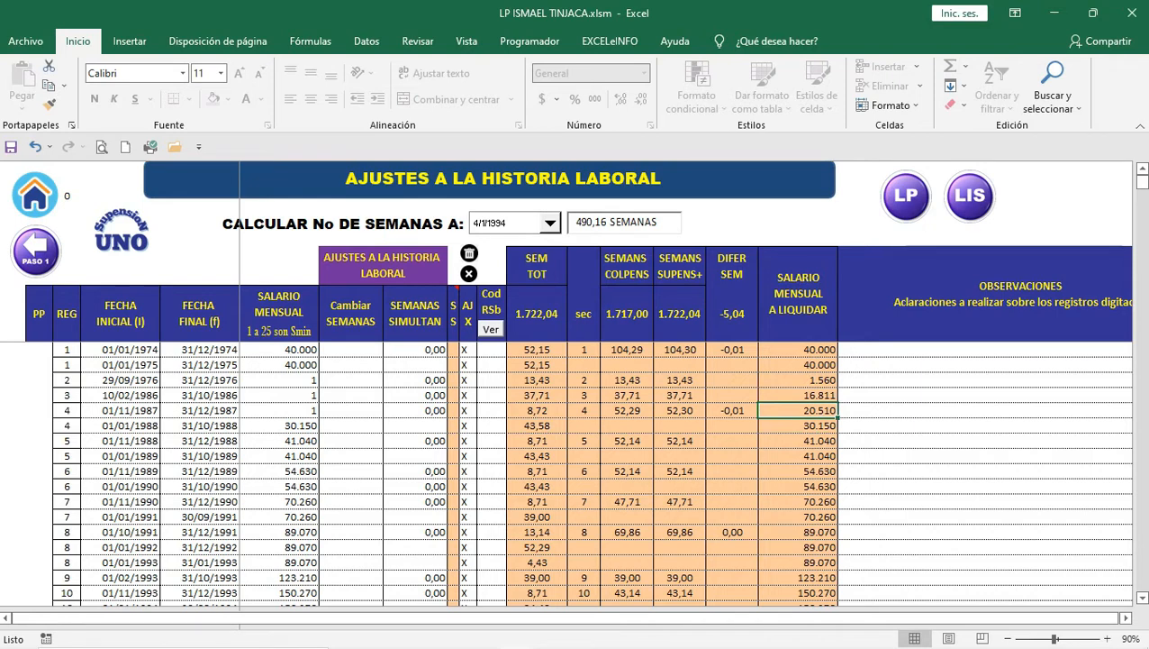
scroll(576, 468, "down", 4)
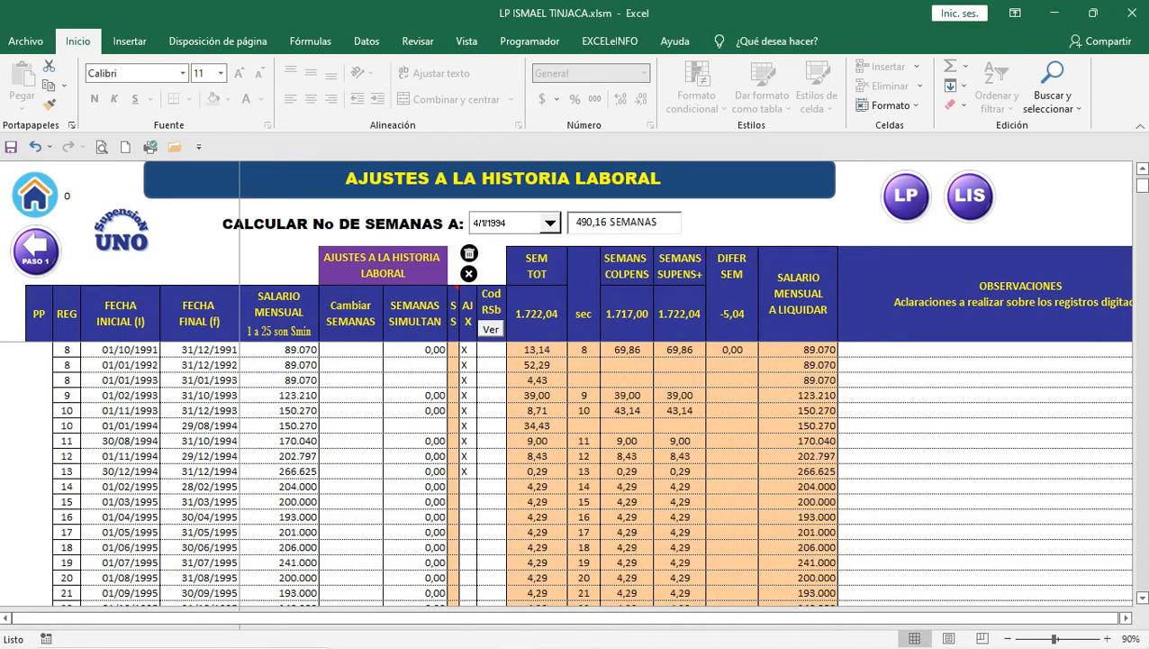
scroll(577, 468, "up", 4)
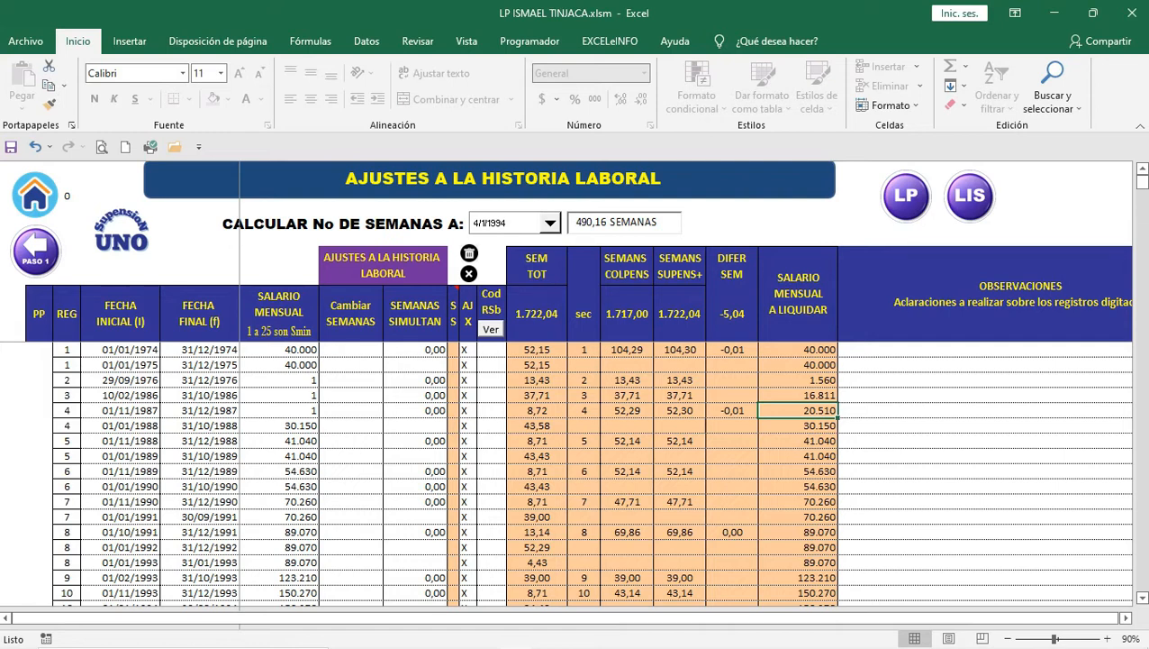
Step: Change the 1976, 1986 and 1987 monthly salaries to 2, giving liquidation salaries 3.120, 33.622 and 41.020
left_click(798, 395)
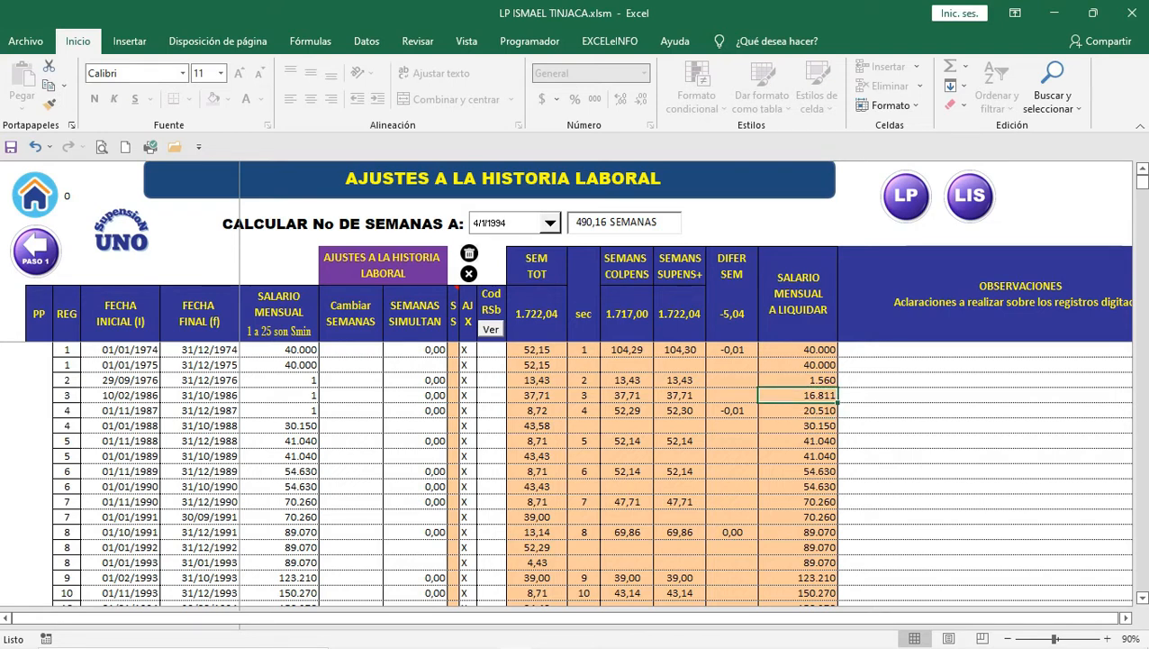
left_click(279, 381)
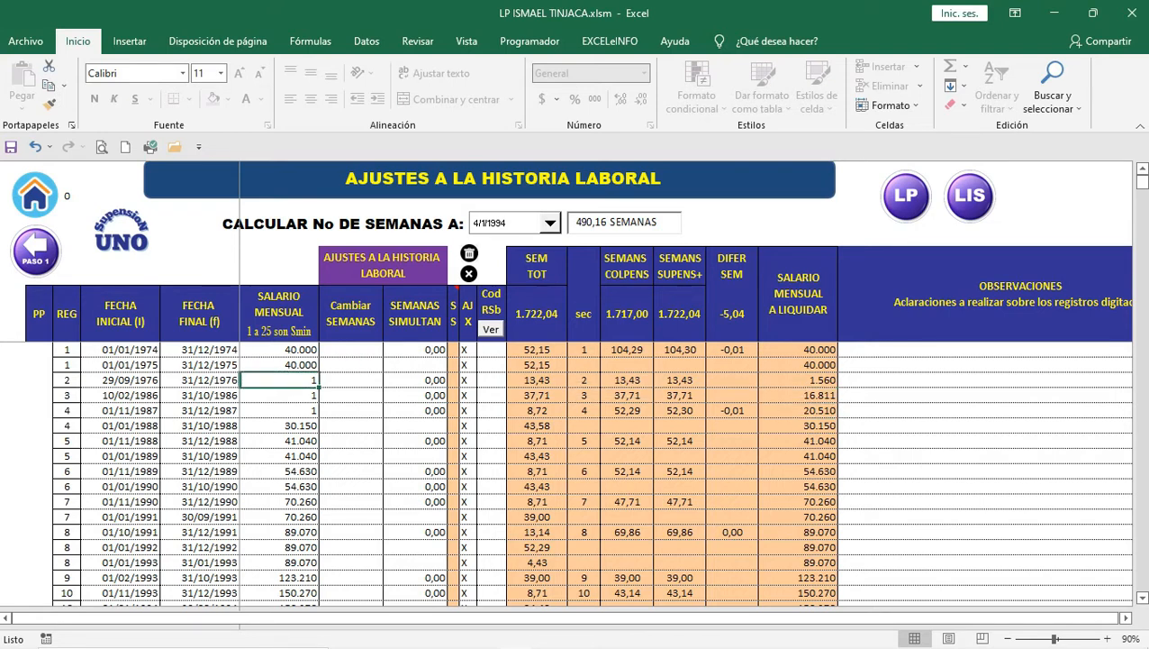
type("2")
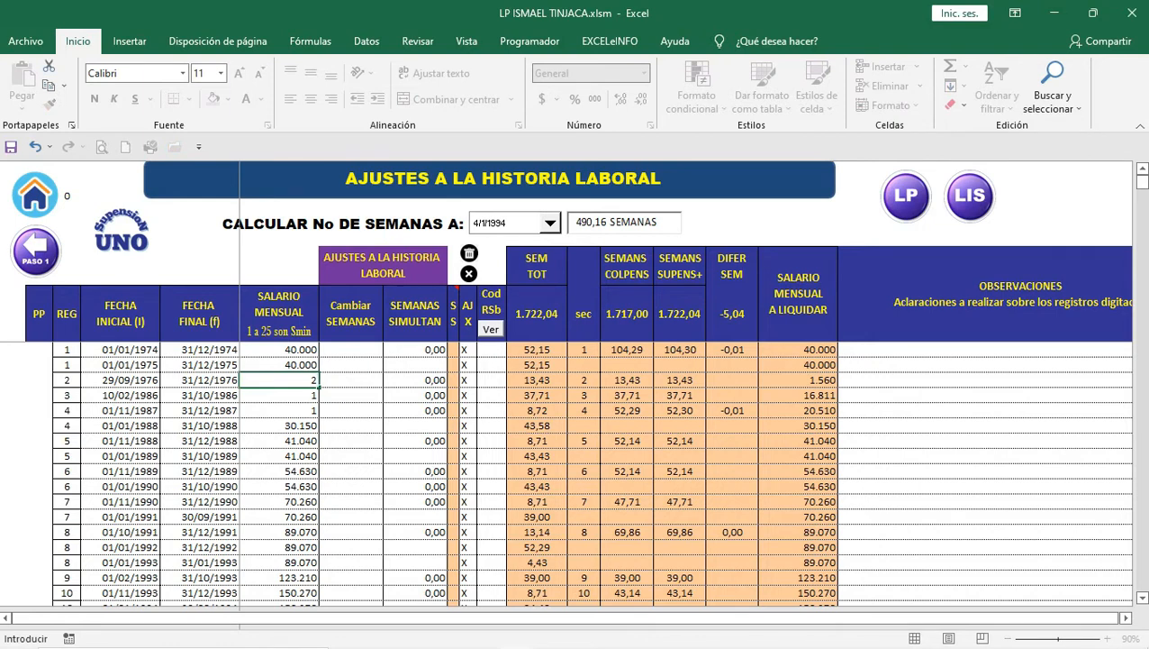
key("Return")
type("2")
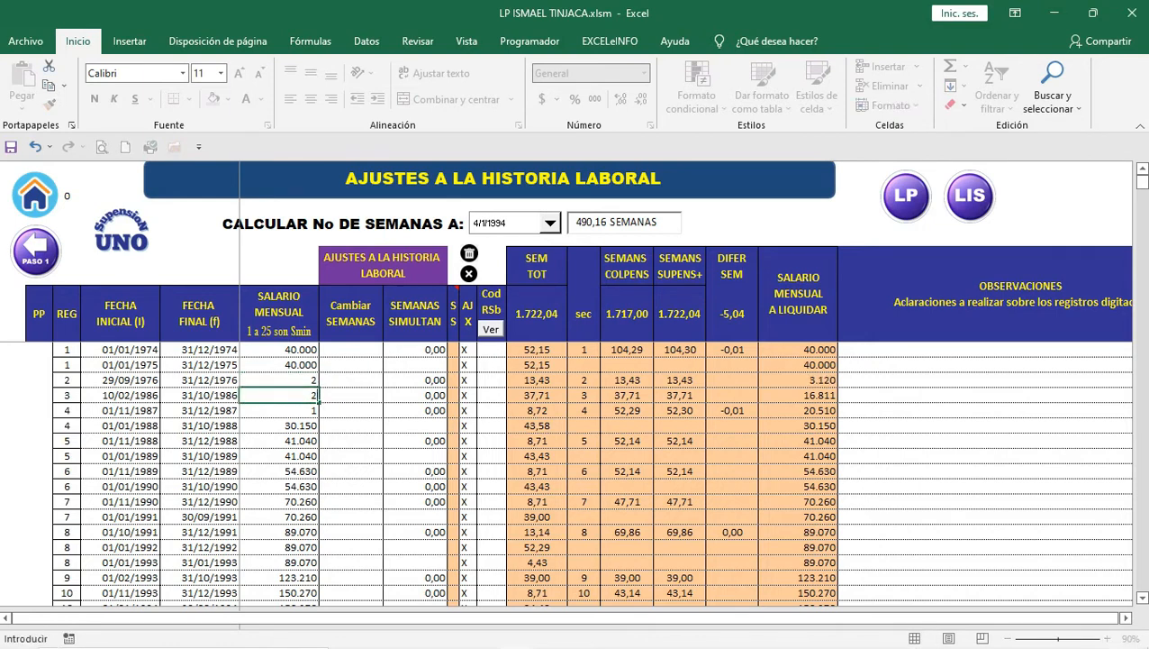
key("Return")
type("2")
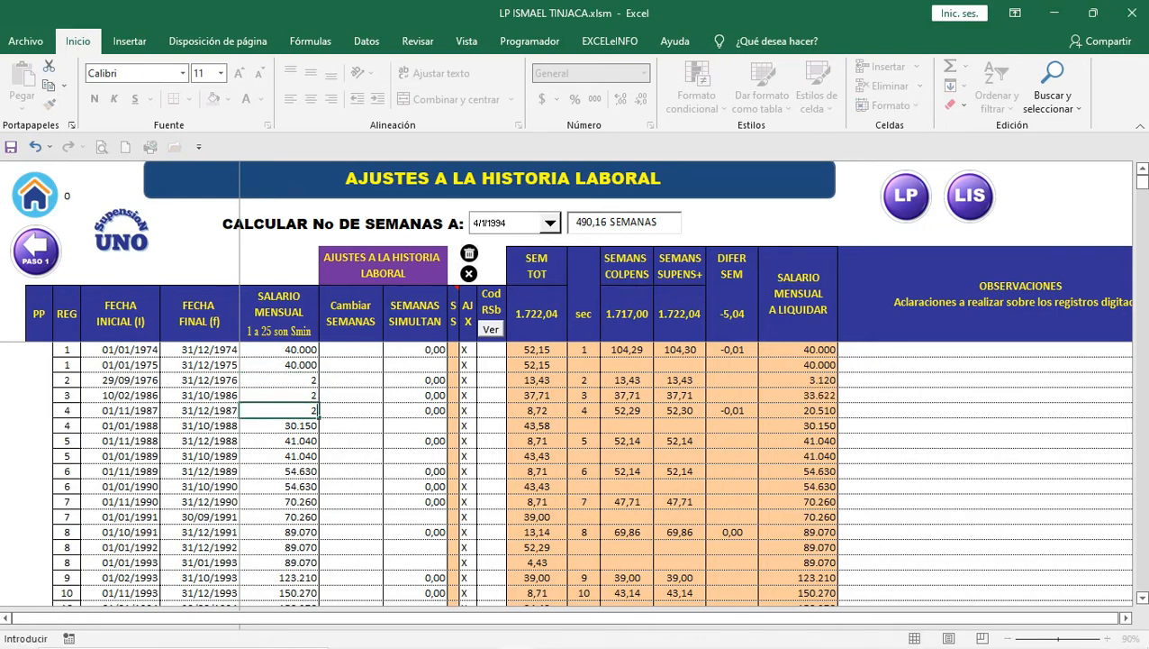
key("Return")
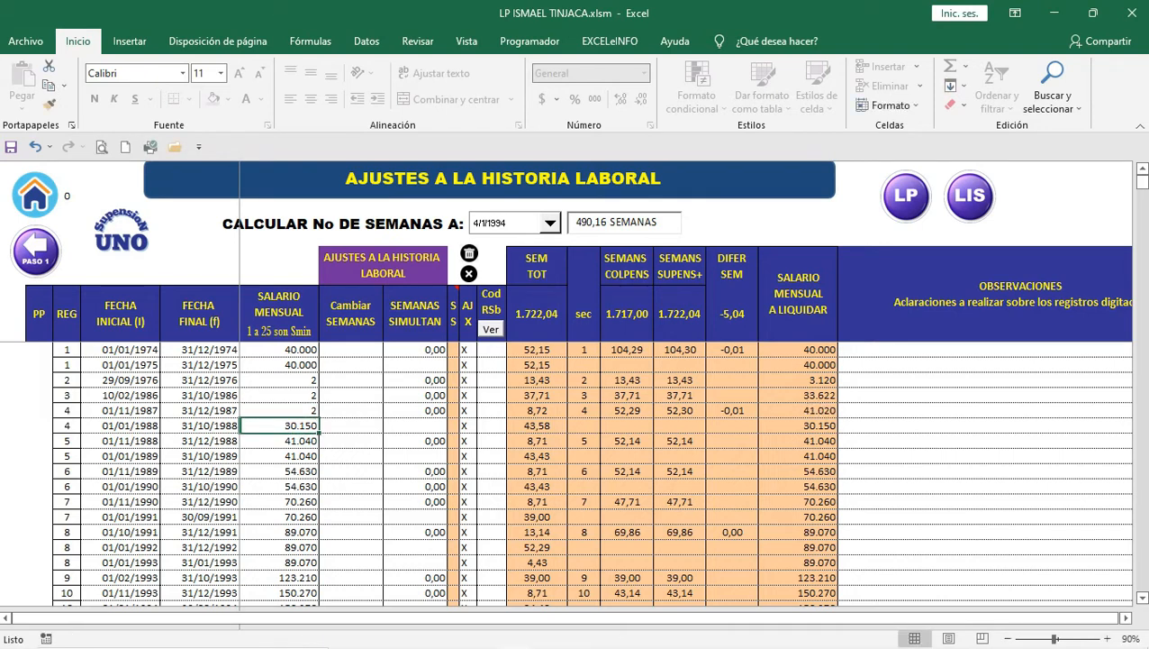
key("Up")
key("Up")
key("Up")
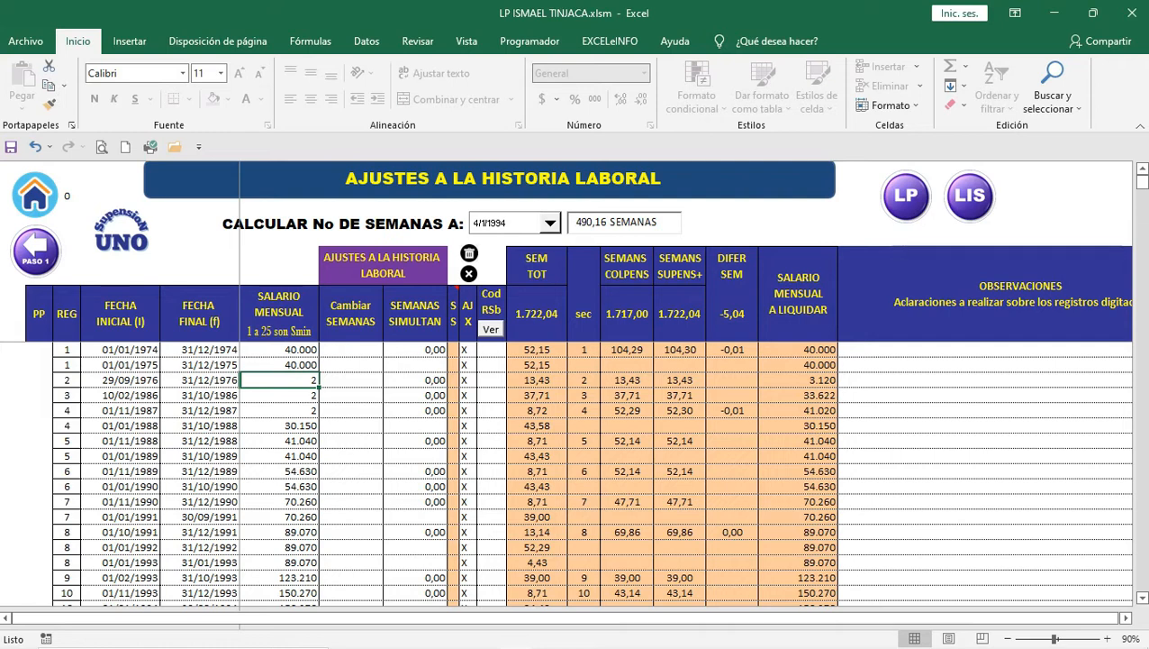
Step: On the PASO 1 sheet, go to the empty row 288 below record 287 (March 2018)
left_click(35, 251)
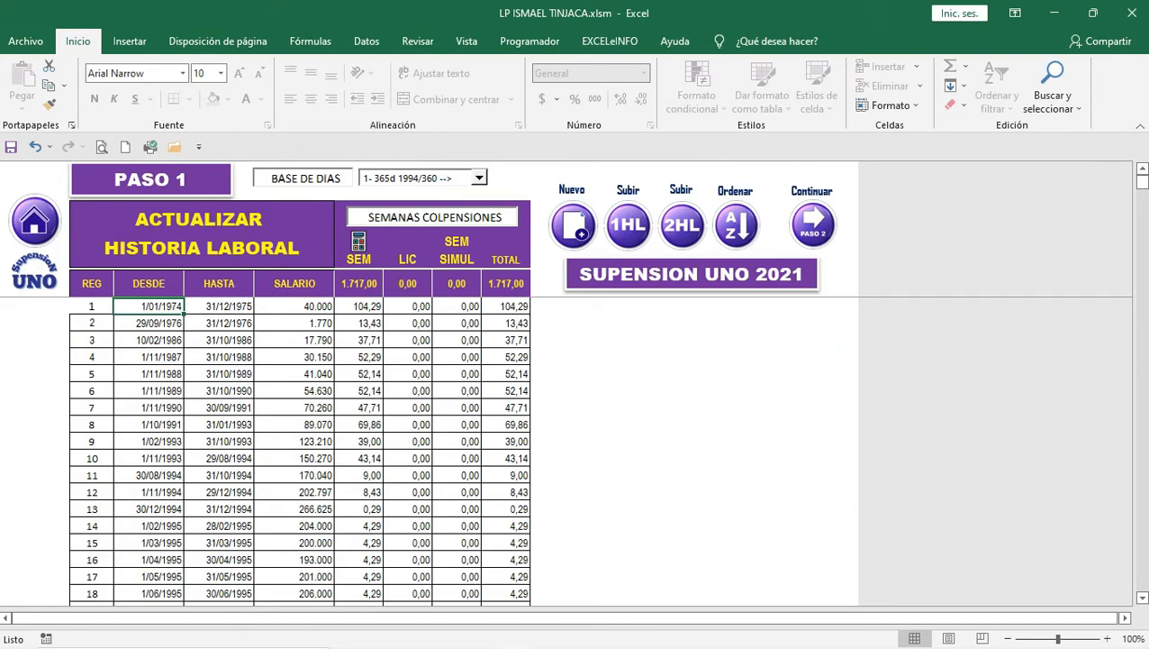
scroll(298, 450, "down", 9)
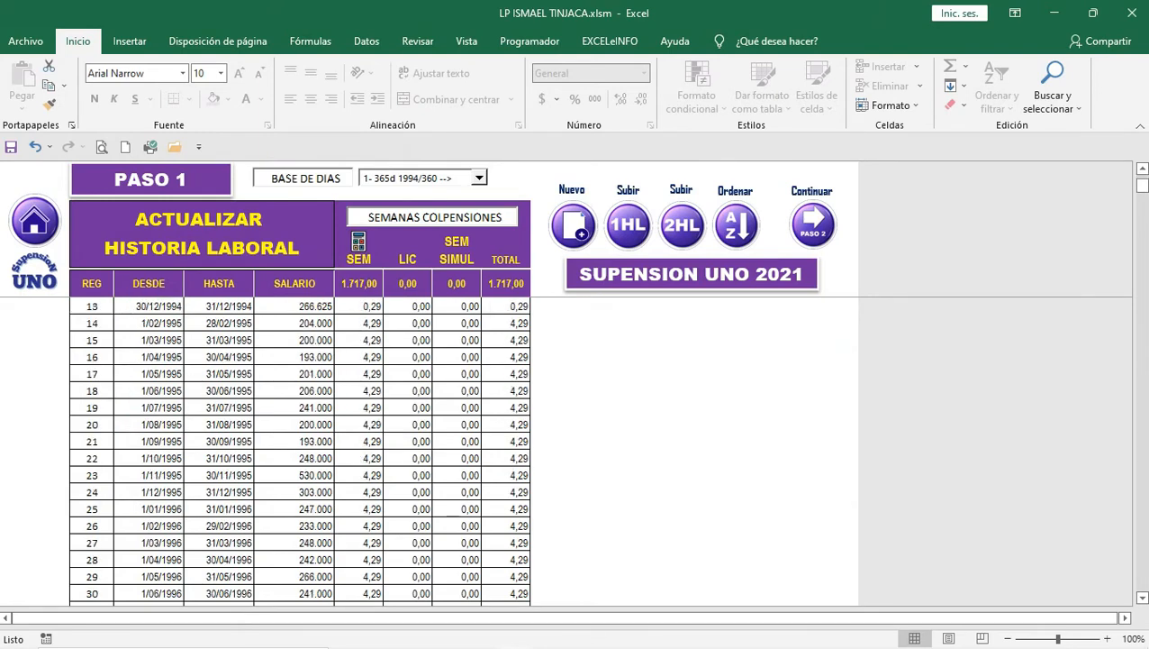
scroll(300, 450, "down", 20)
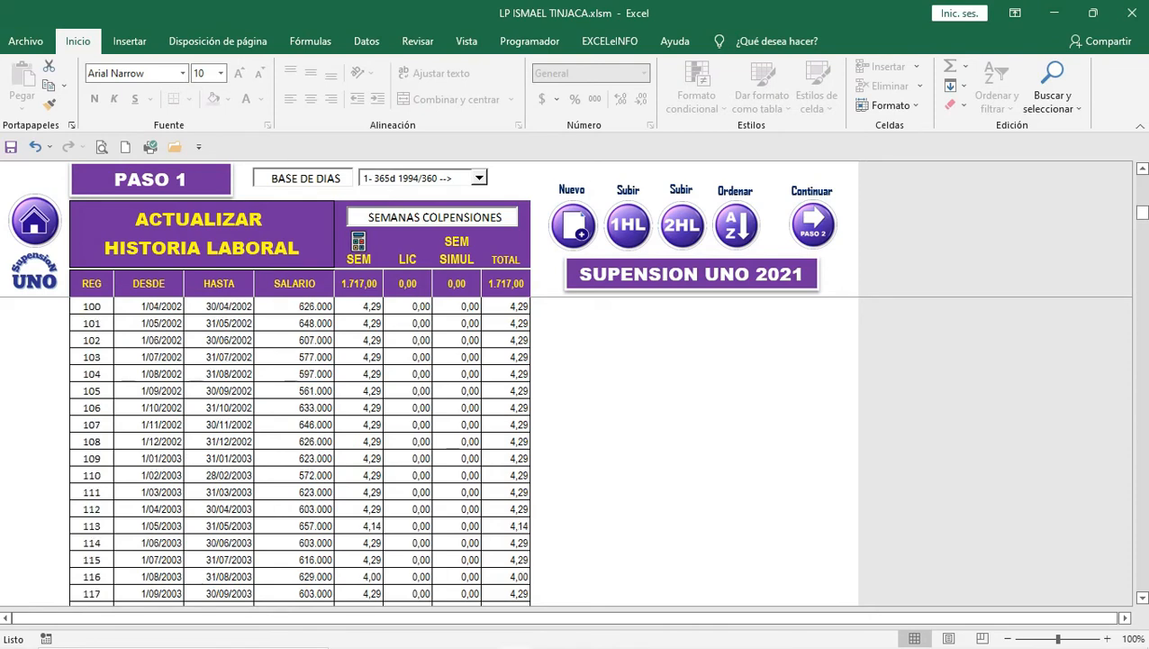
scroll(300, 451, "down", 20)
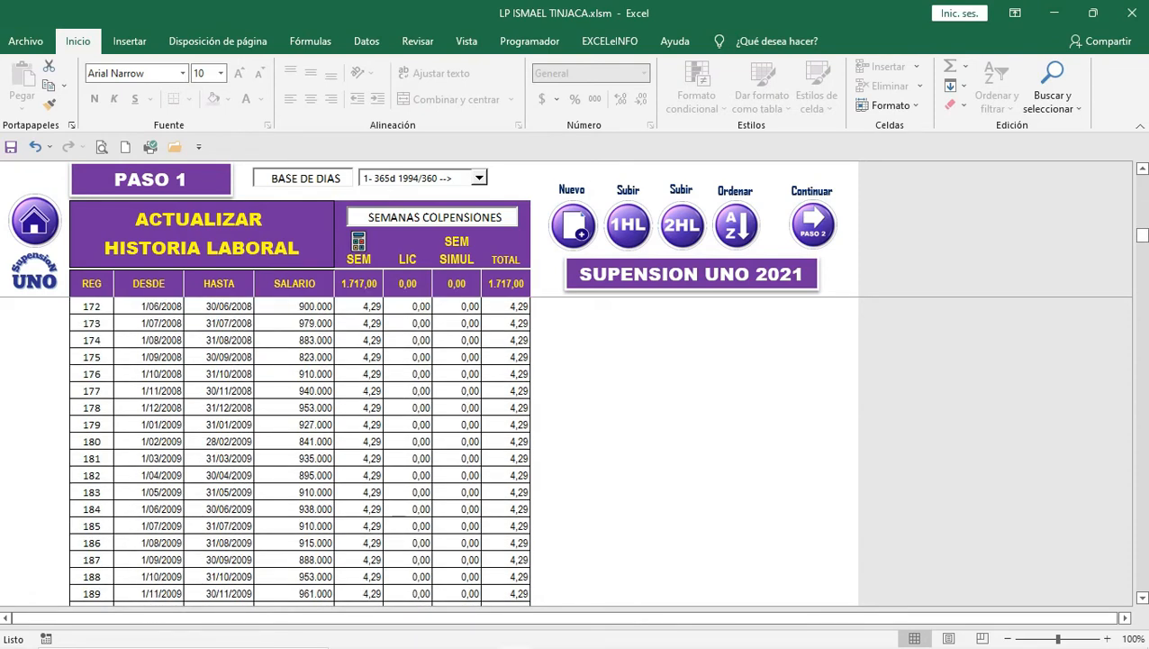
scroll(300, 451, "down", 19)
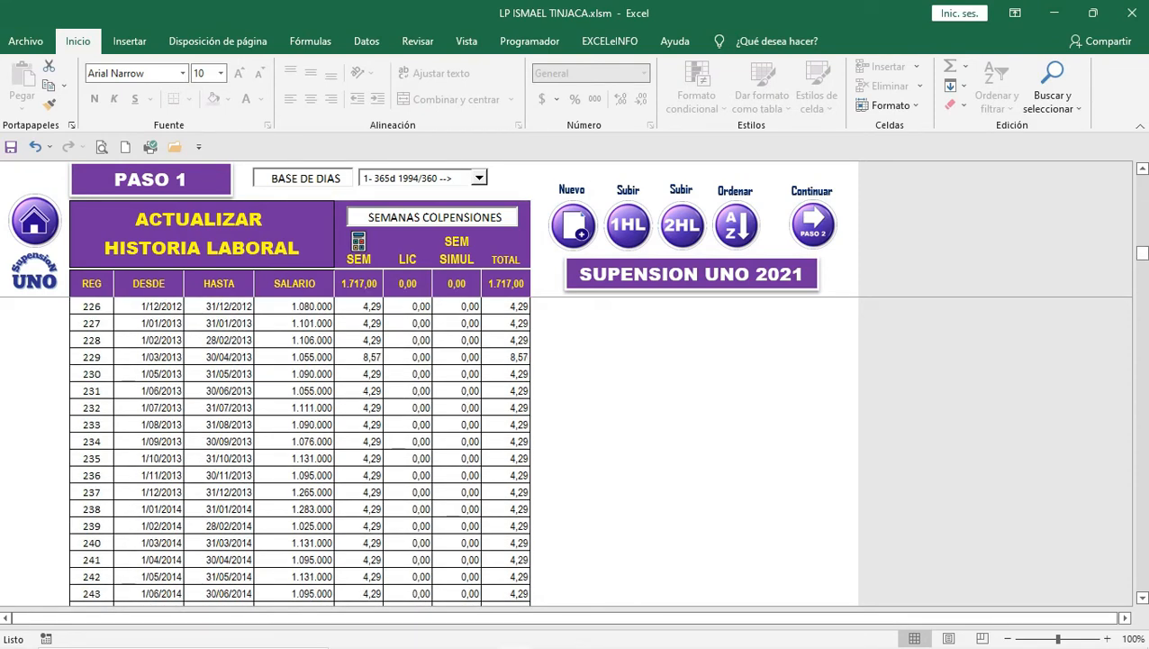
scroll(300, 451, "down", 9)
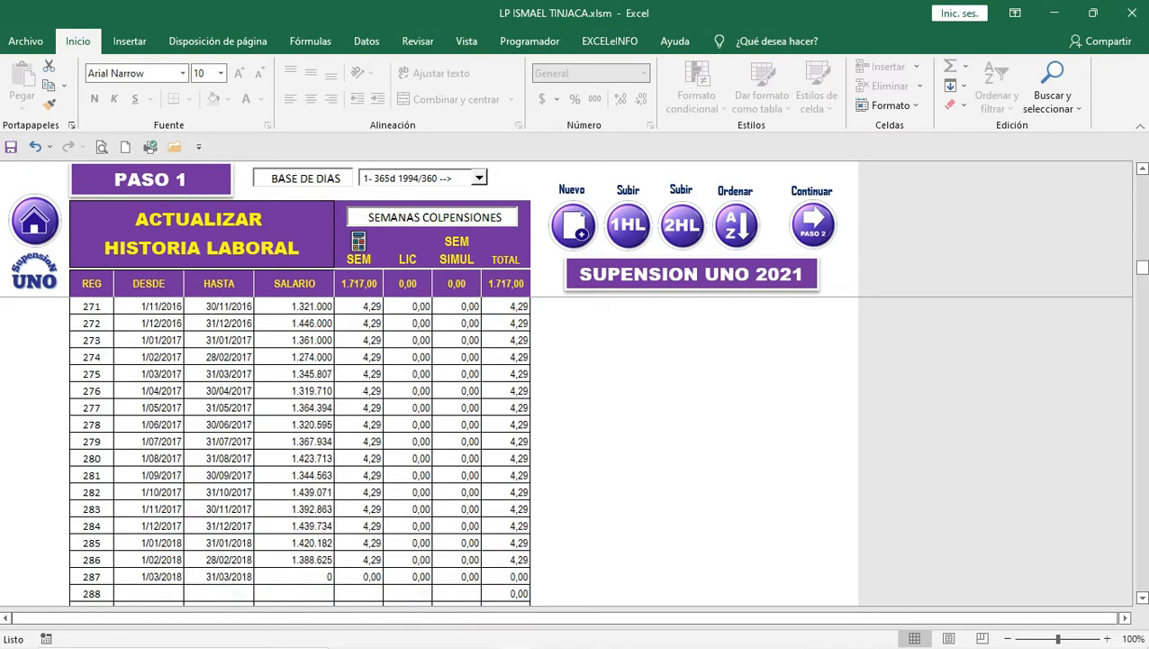
left_click(219, 577)
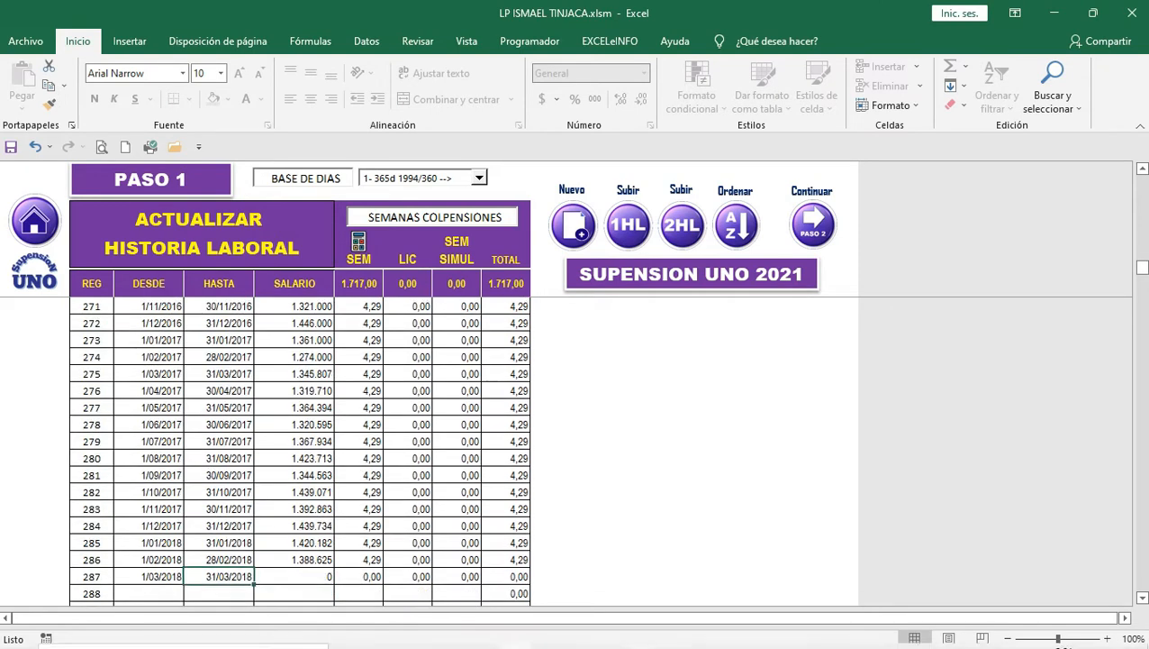
left_click(219, 593)
key("Down")
key("Down")
key("Down")
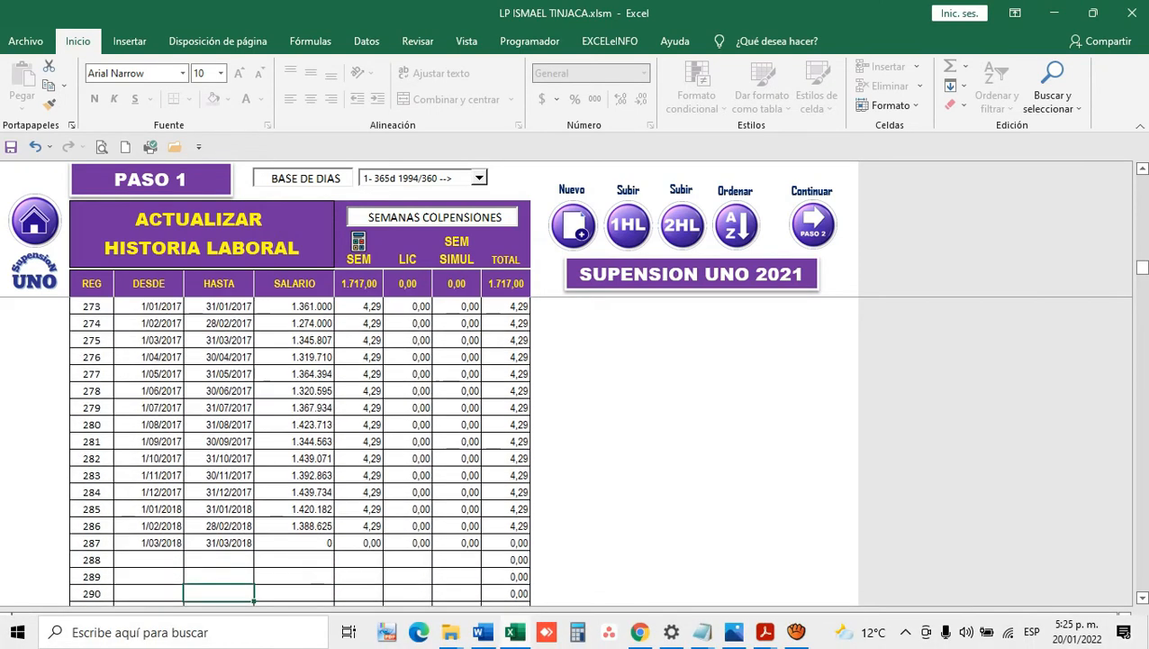
key("Up")
key("Up")
key("Up")
key("Up")
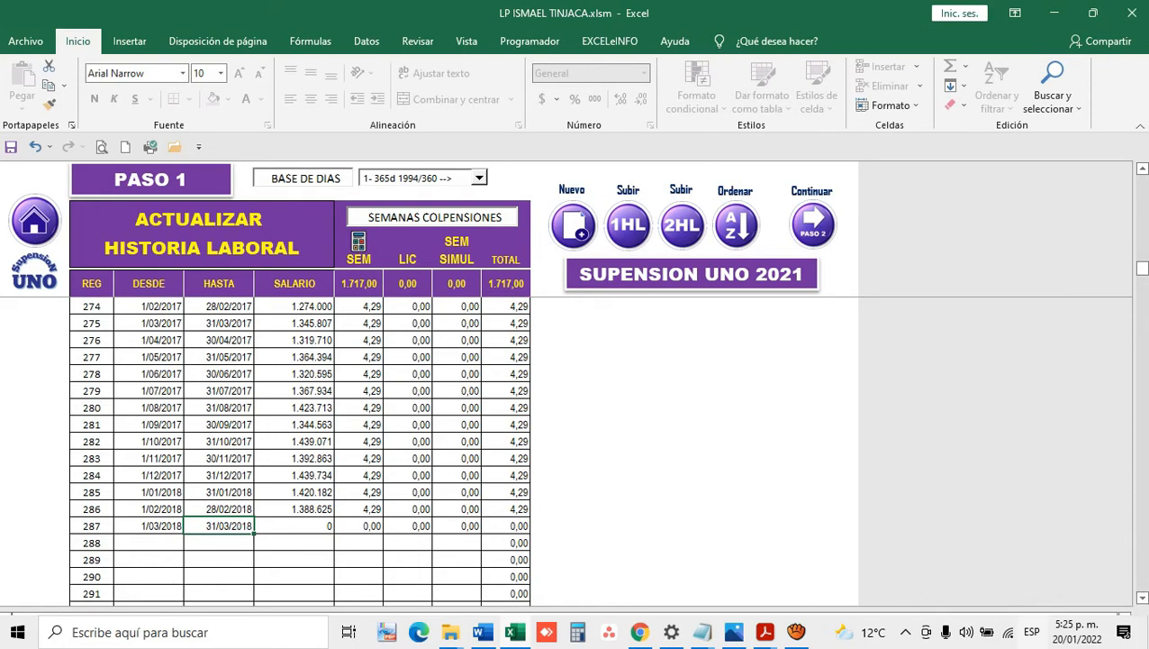
key("Down")
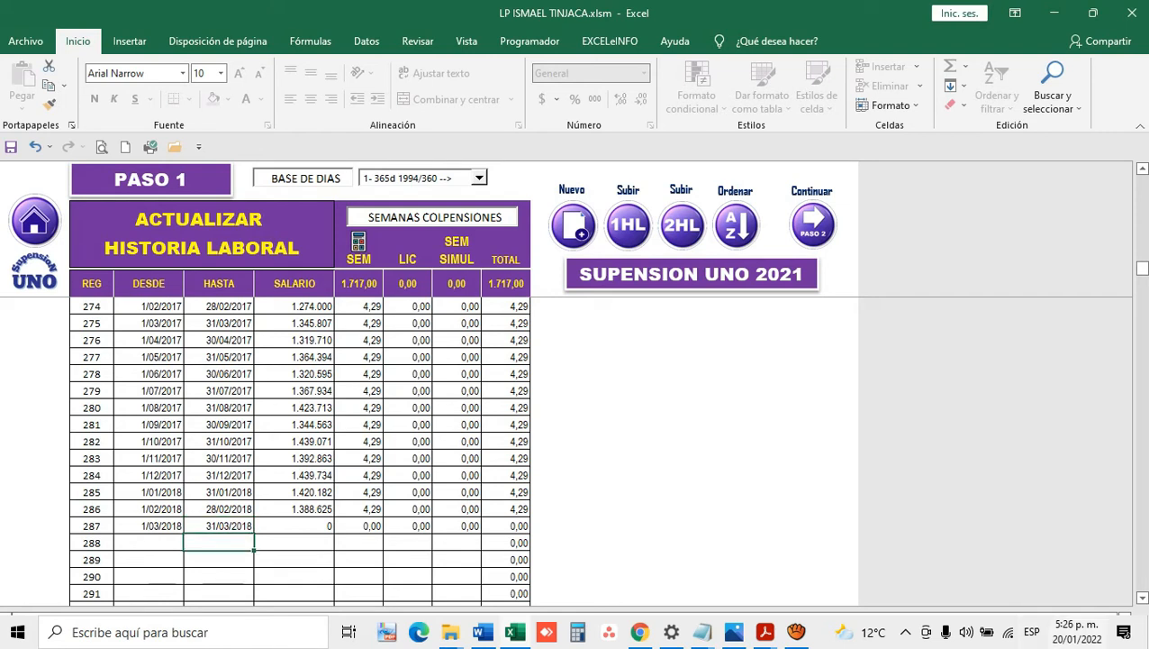
key("Left")
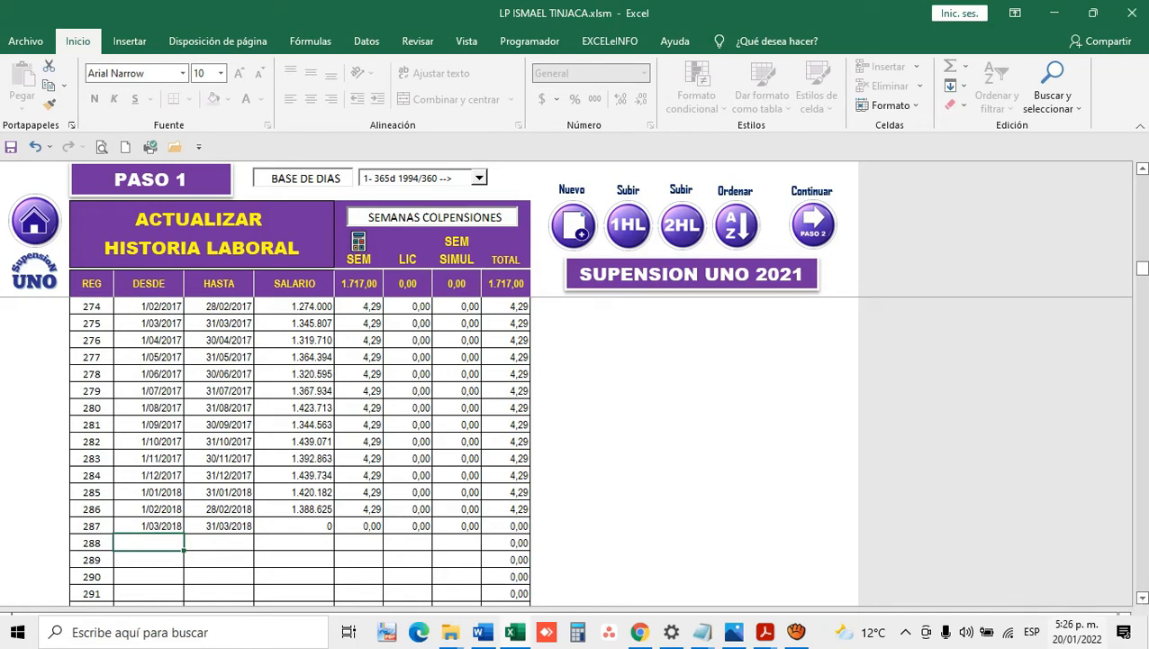
Step: Enter record 288 from 01-02-2022 to 30-05-2024 with a 2000000 salary
type("01-")
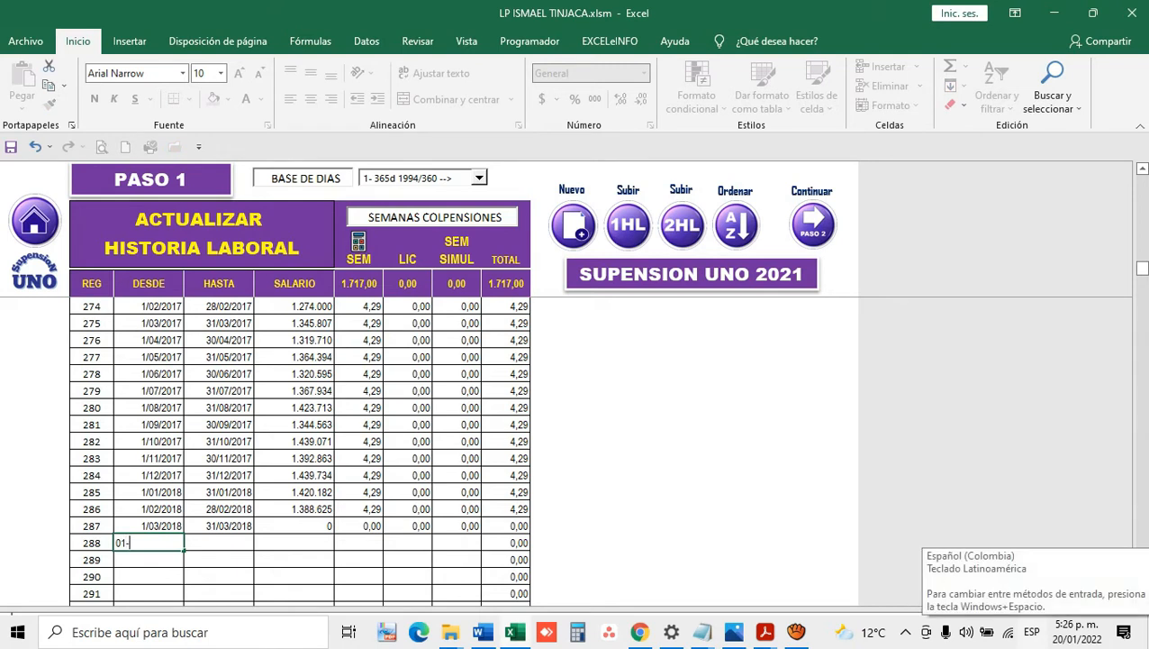
type("02-2022")
key("Tab")
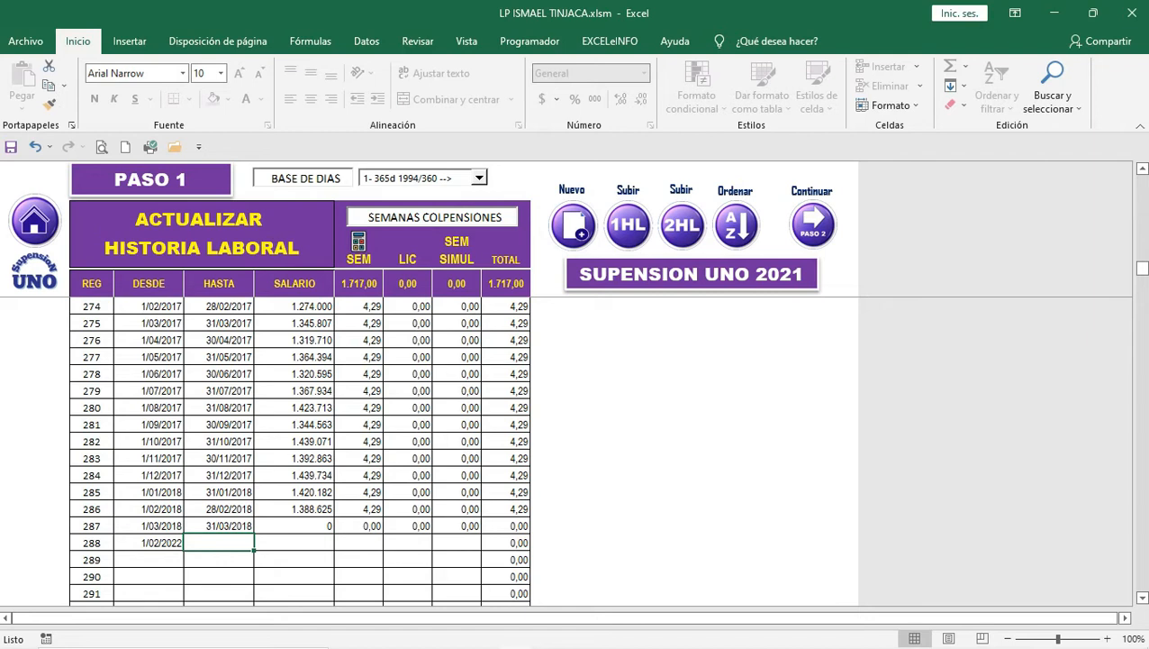
type("30")
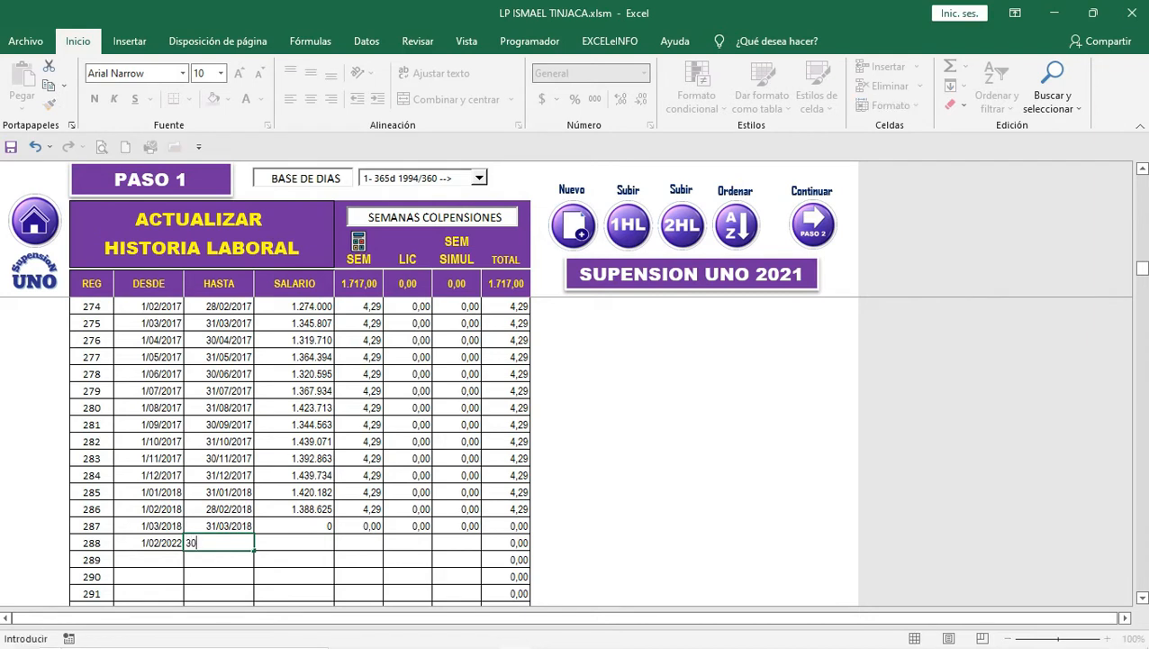
type("-05.")
key("BackSpace")
type("-2024")
key("Tab")
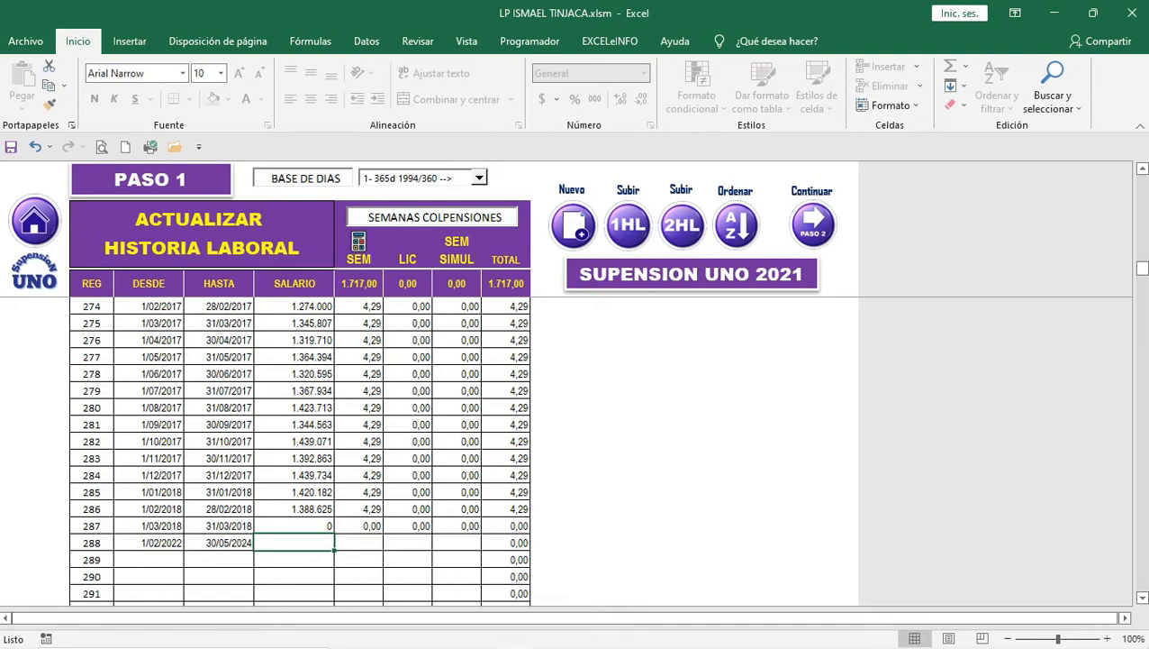
type("2")
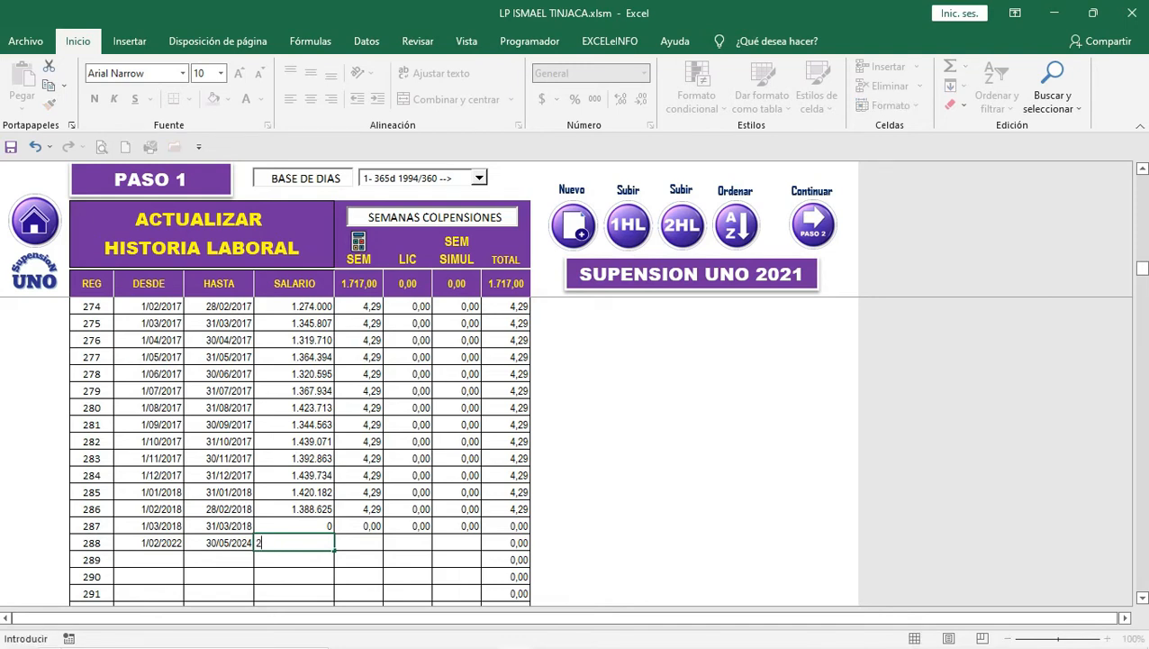
type("000")
type("000")
key("Tab")
Step: Calculate the record's 121,43 weeks and confirm sending the history to the adjustments step
key("Left")
key("Left")
key("Left")
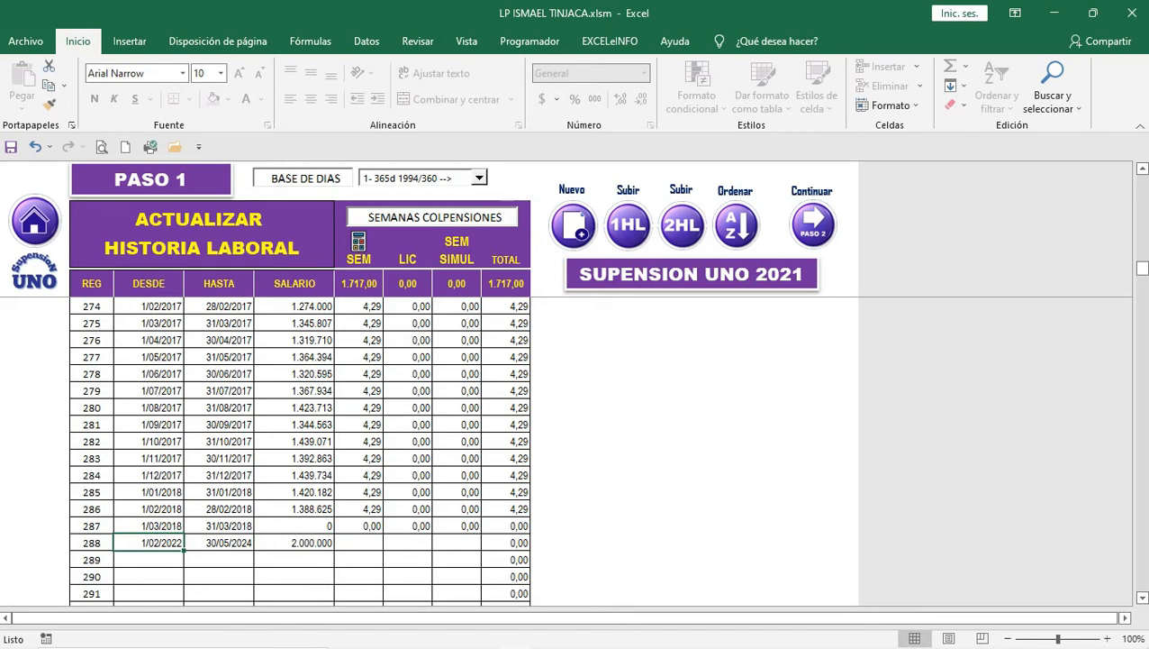
key("Right")
key("Right")
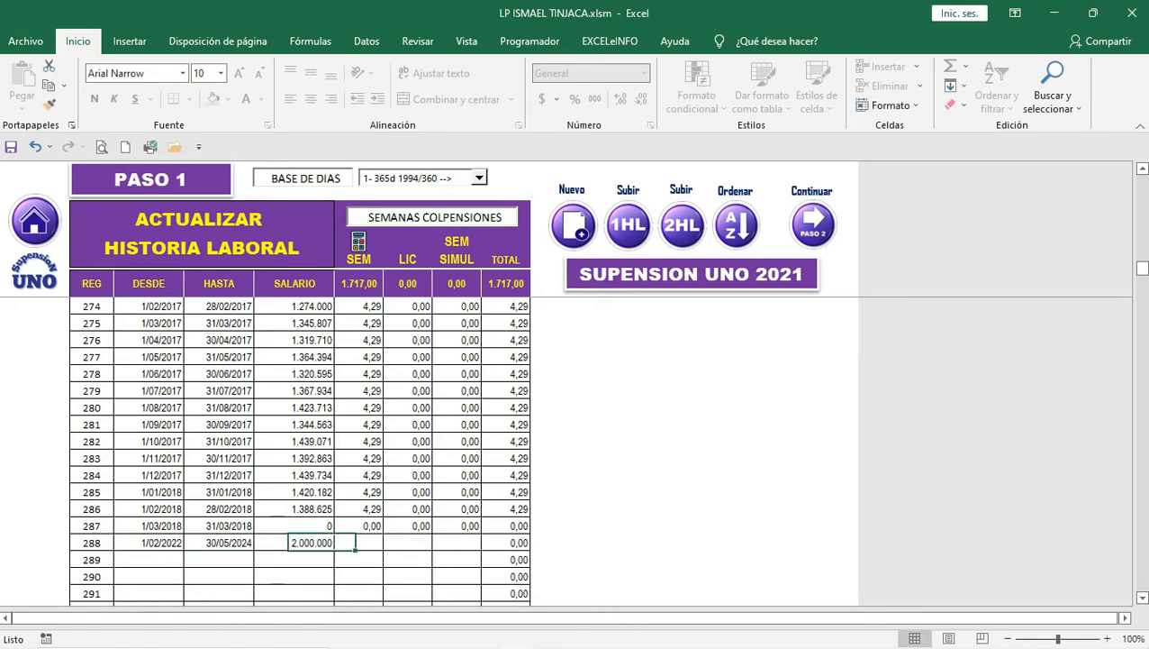
key("Right")
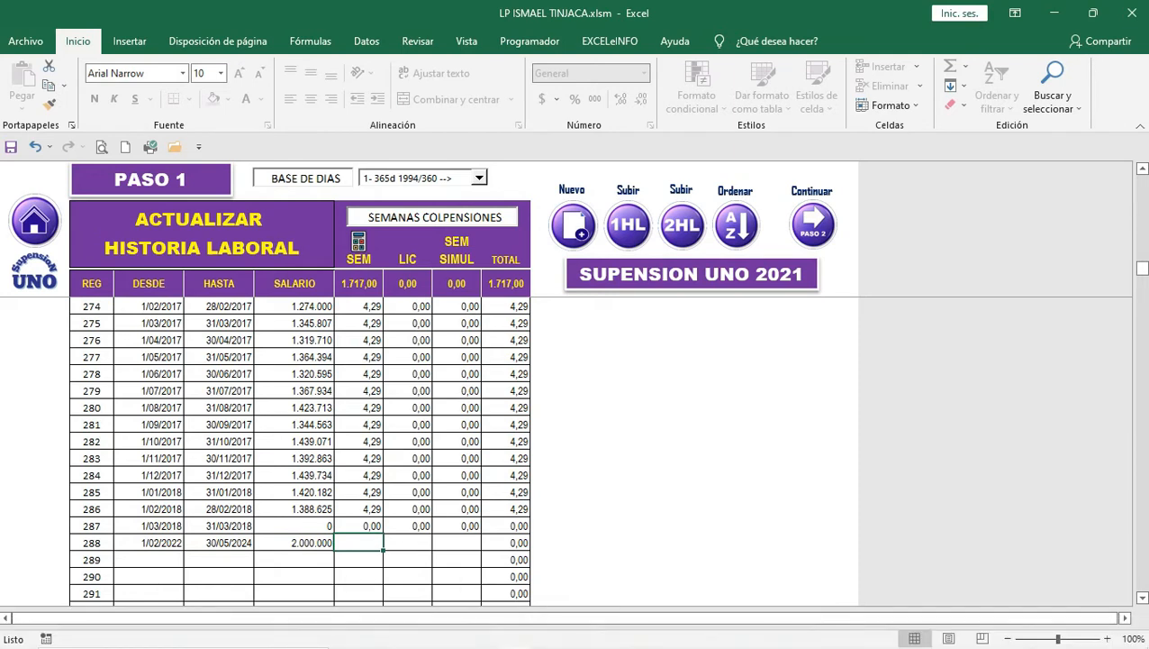
left_click(358, 241)
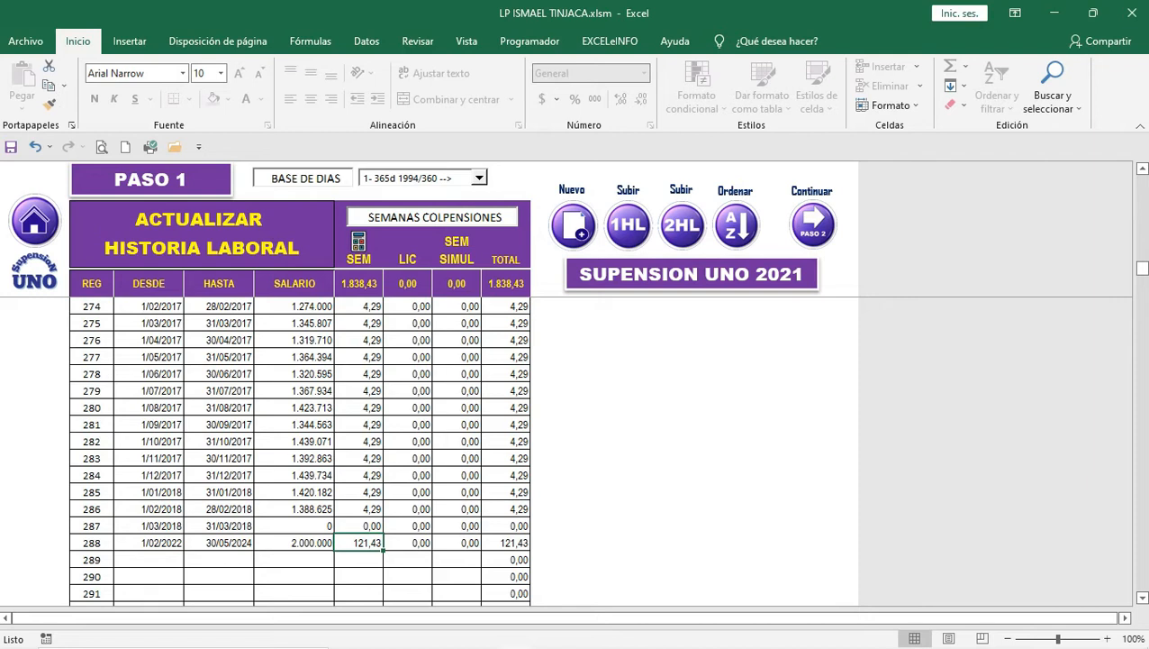
left_click(91, 543)
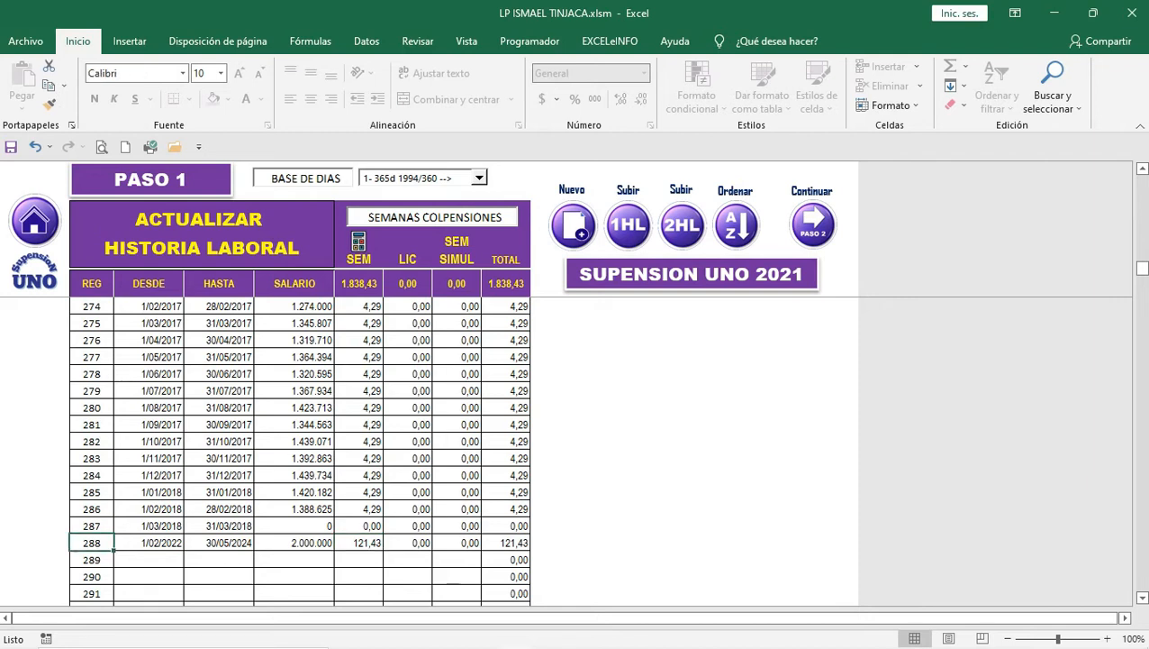
left_click(149, 542)
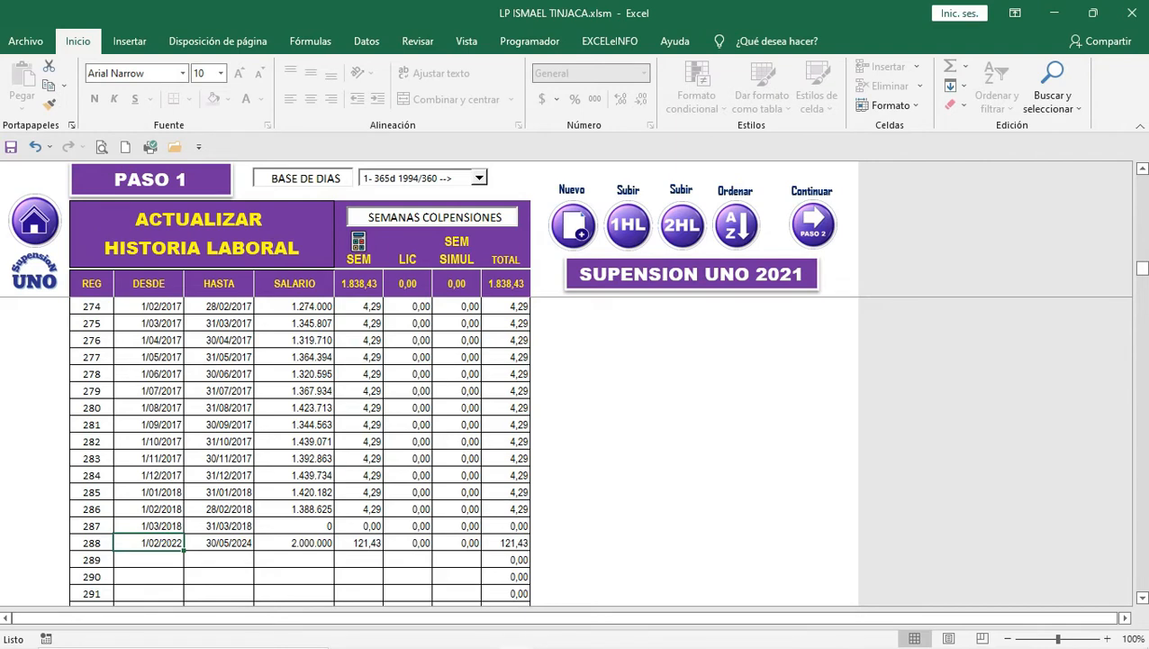
key("Return")
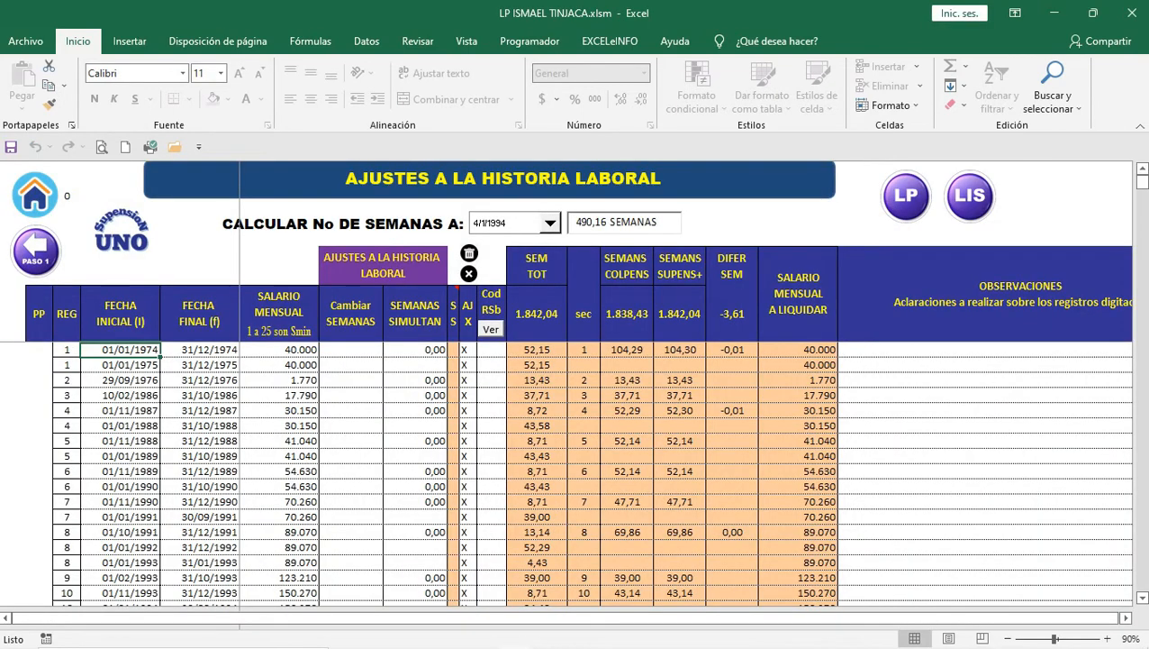
Step: Check the new period's lines ending 31/12/2022, 31/12/2023 and 30/05/2024
scroll(577, 472, "down", 11)
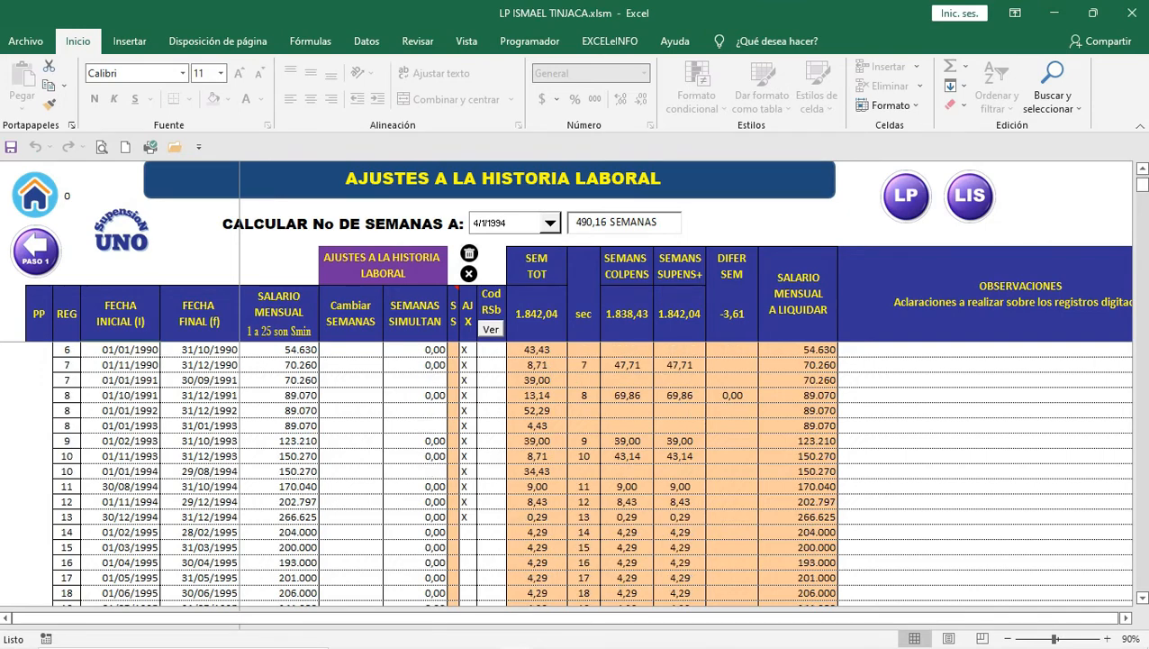
scroll(576, 473, "down", 17)
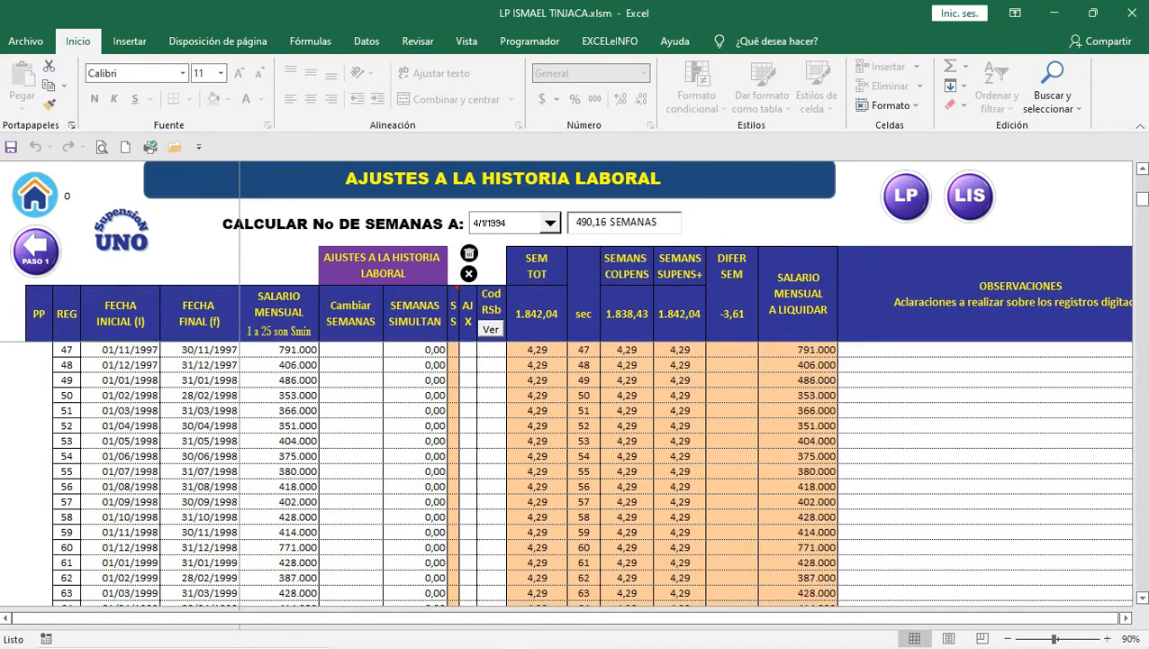
scroll(576, 473, "down", 20)
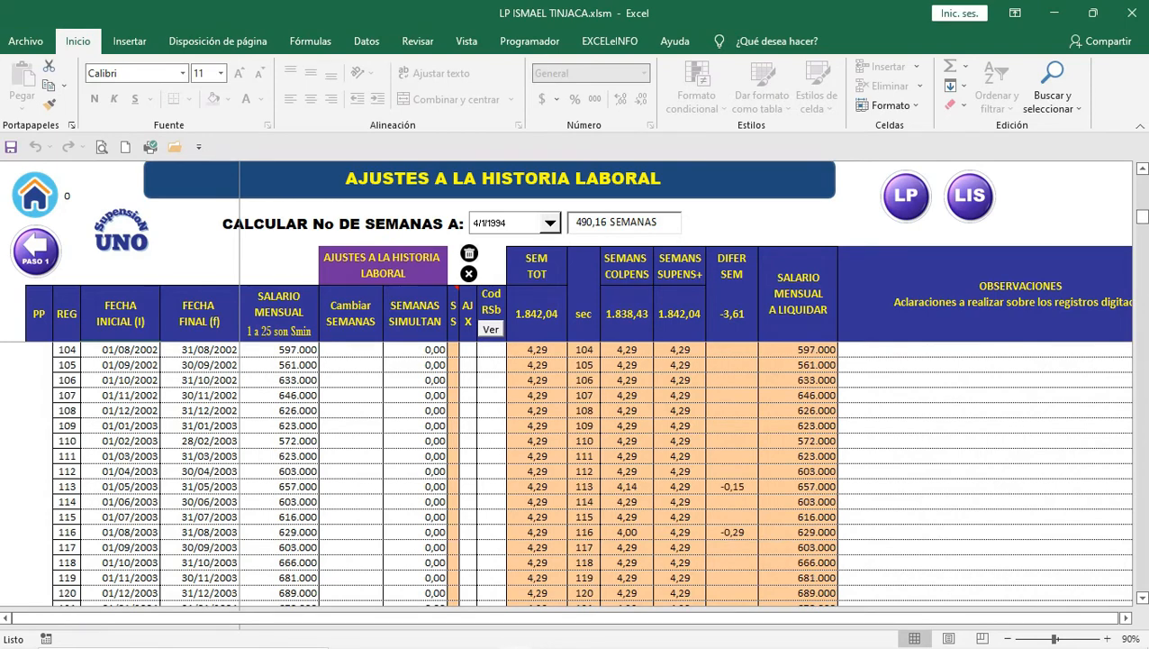
scroll(577, 472, "down", 20)
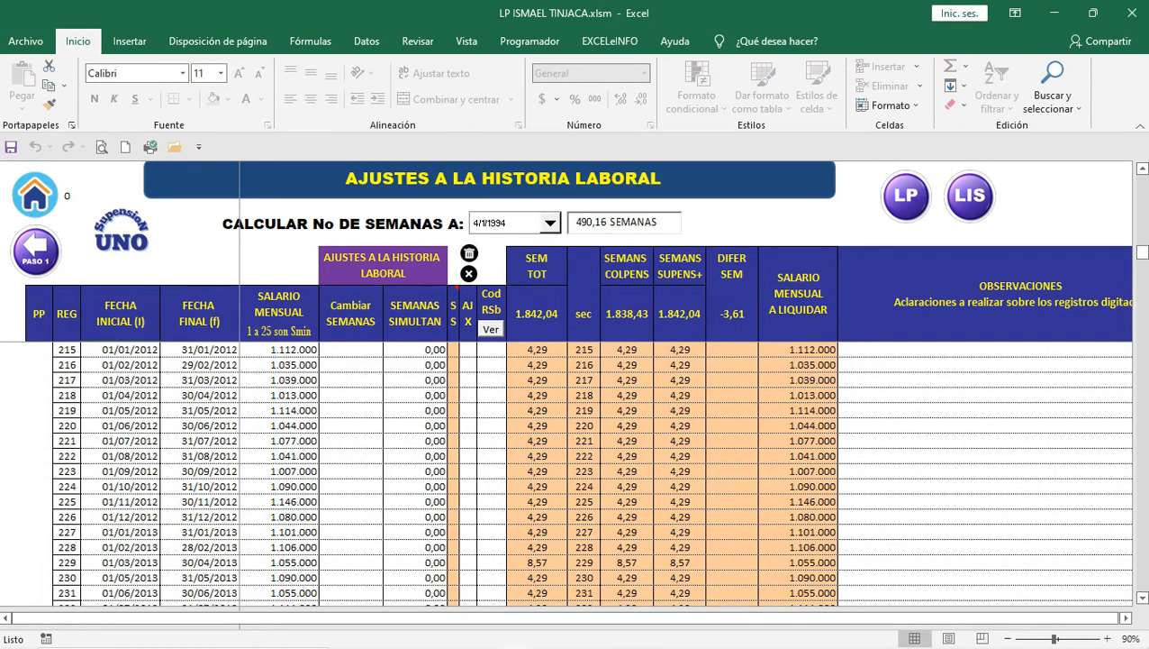
scroll(576, 473, "down", 12)
scroll(576, 473, "down", 8)
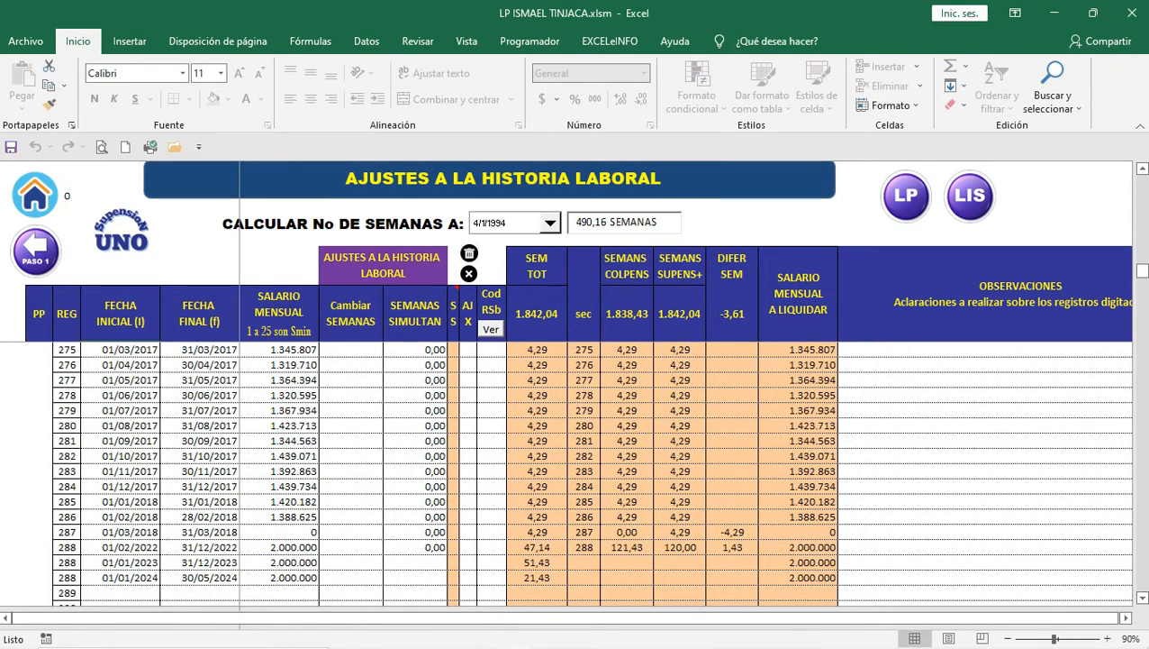
left_click(120, 548)
left_click(199, 548)
left_click(199, 563)
left_click(199, 578)
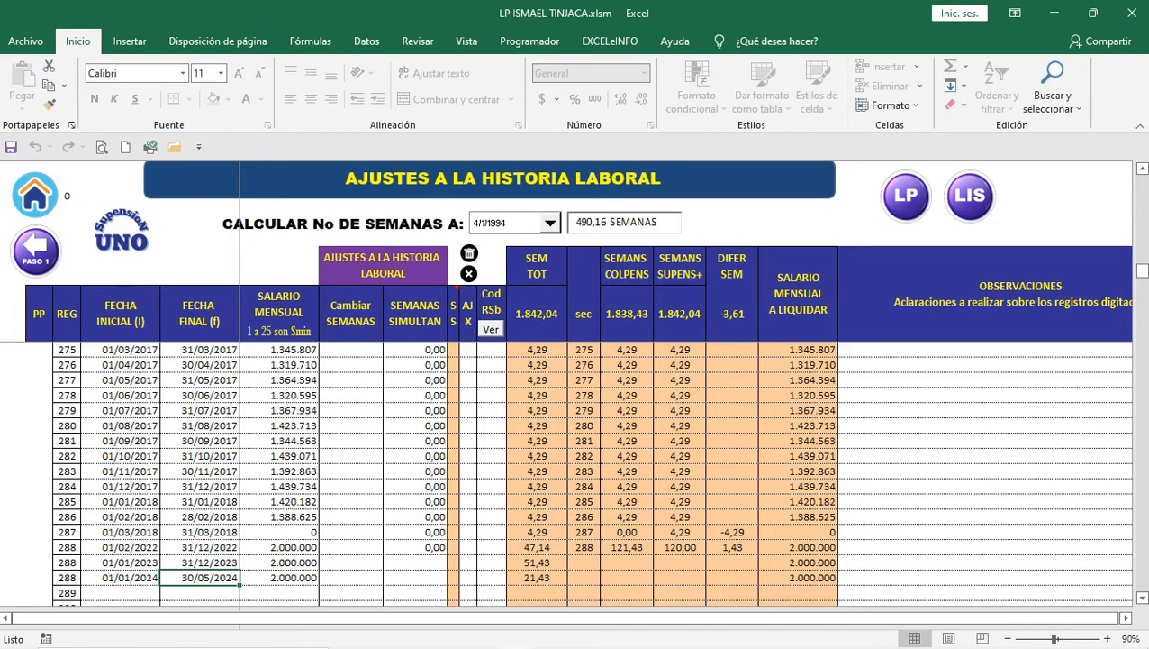
Step: Verify each of the three yearly lines carries the 2.000.000 salary
key("Up")
key("Up")
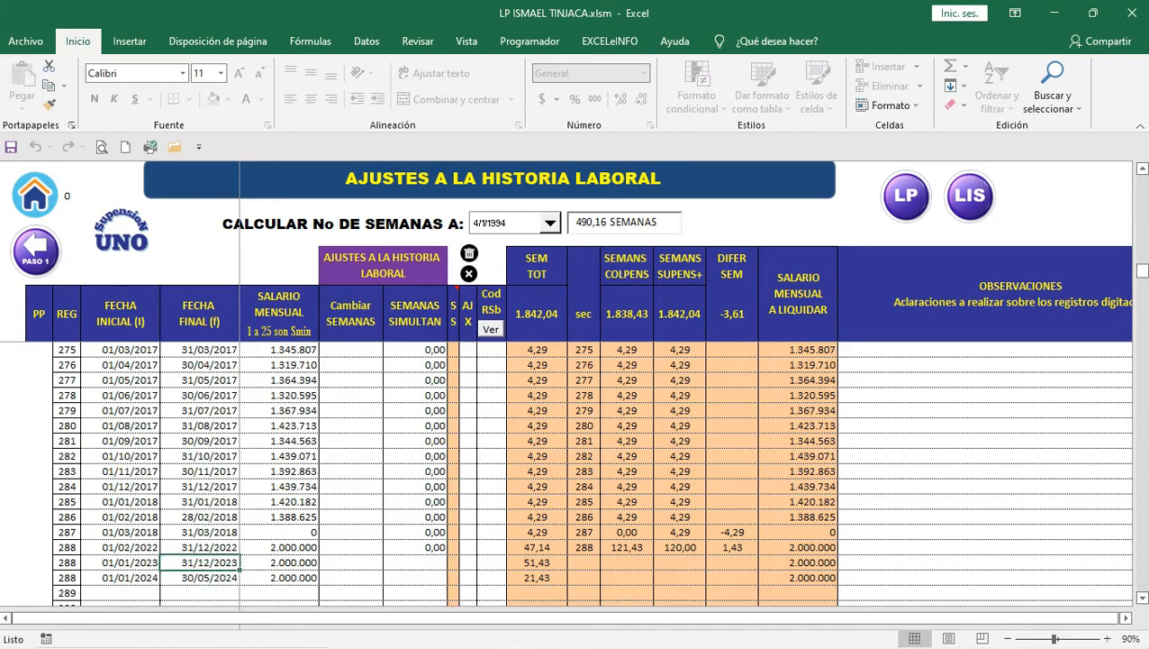
key("Right")
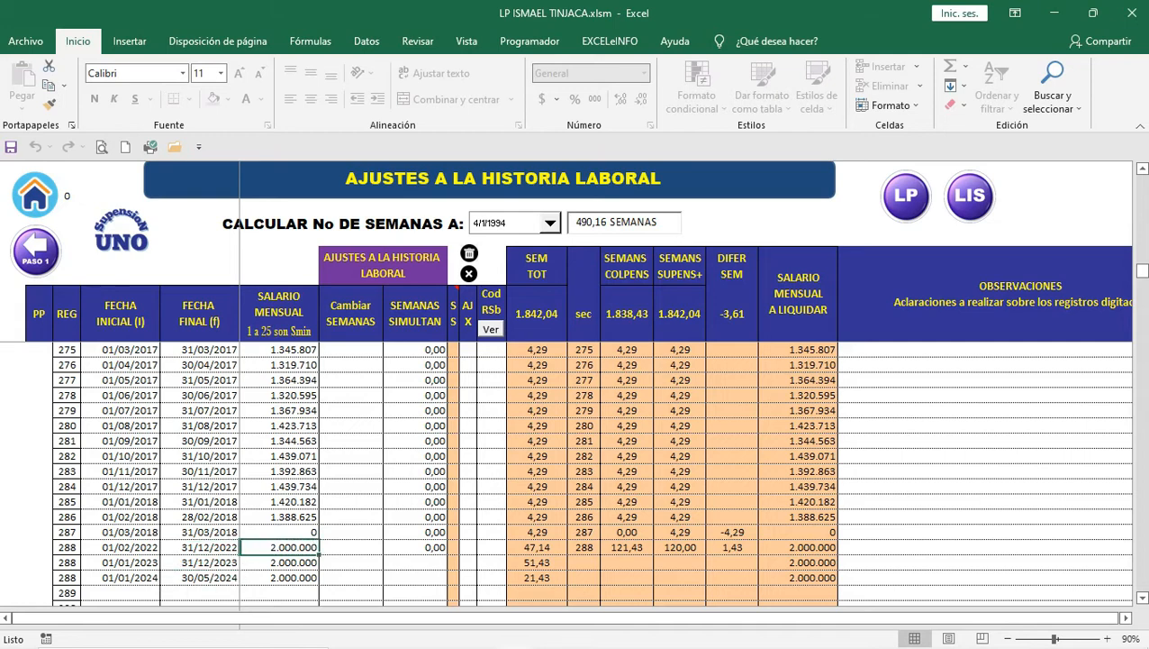
key("Down")
key("Down")
key("Up")
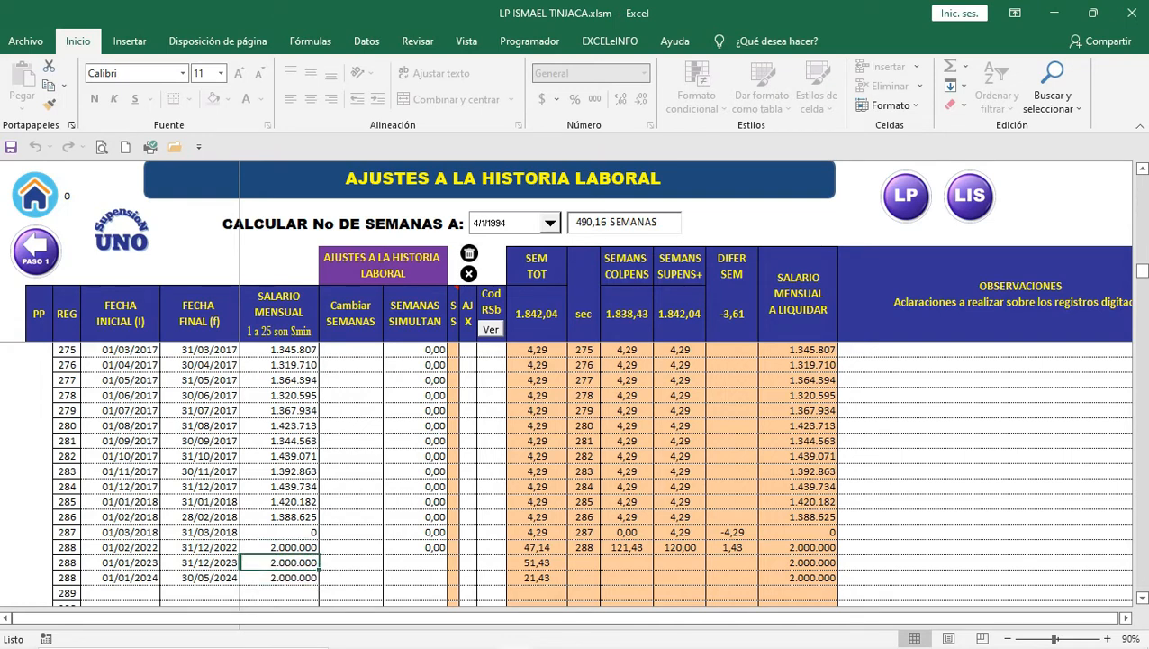
key("Down")
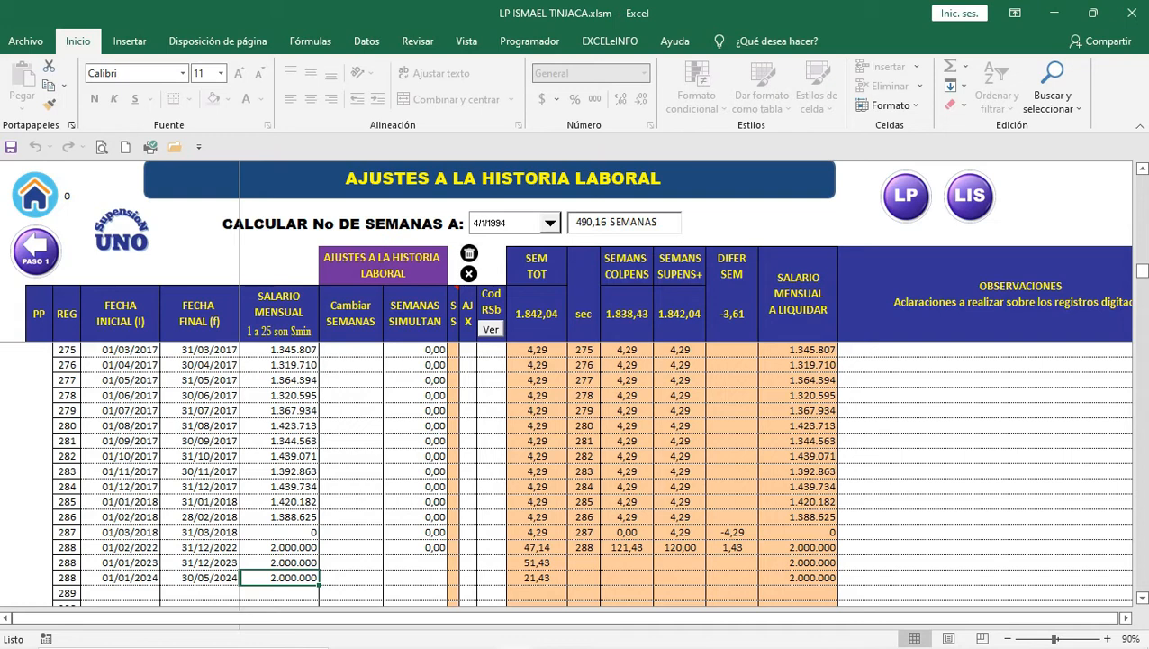
left_click(279, 562)
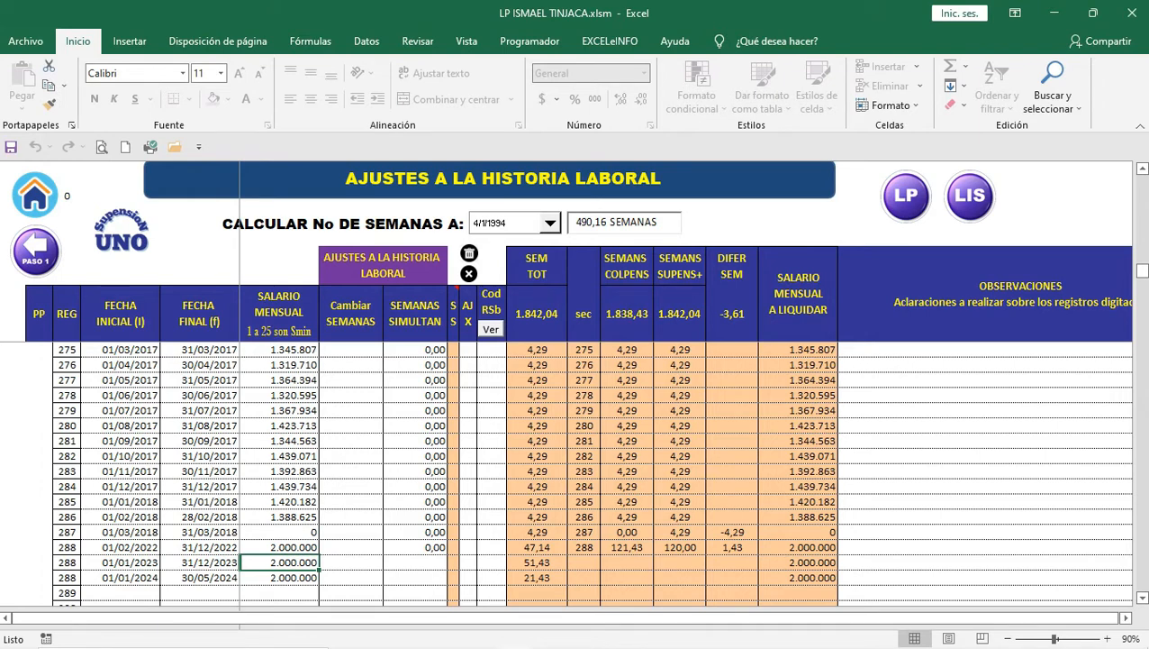
type("25000")
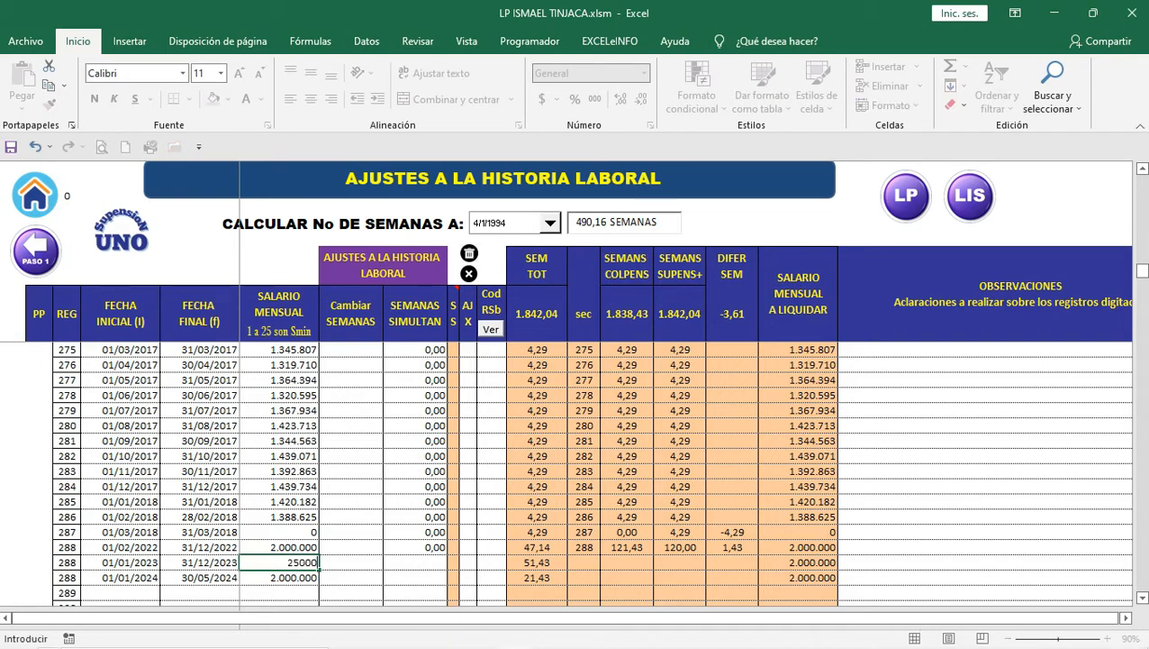
type("00")
key("Return")
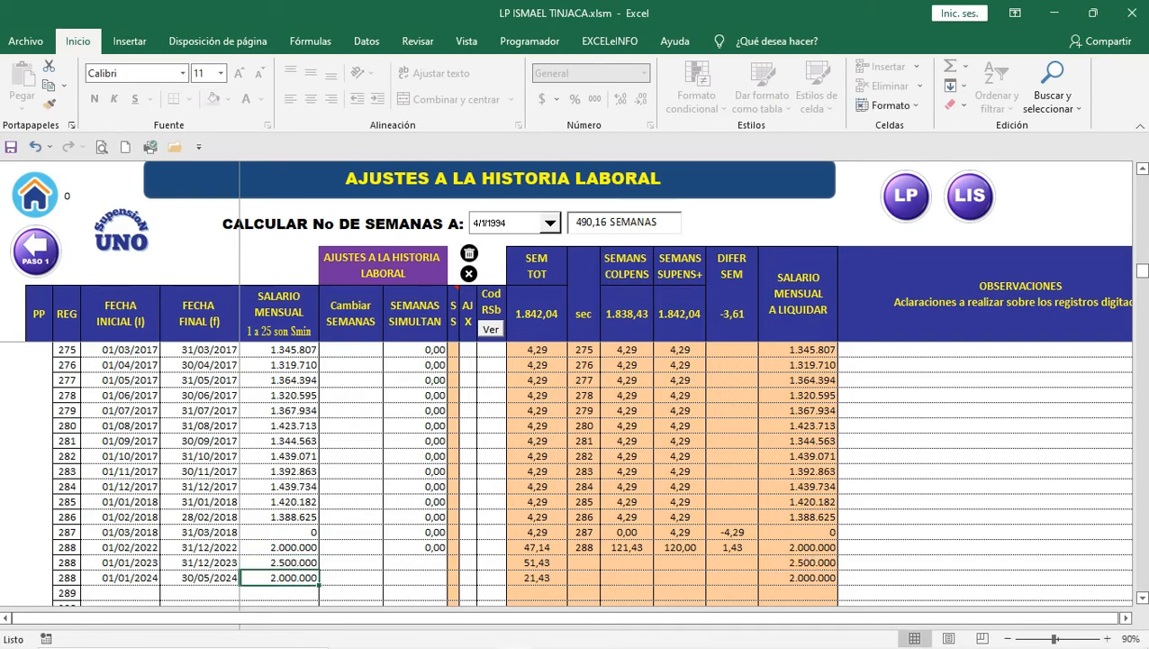
type("3.000.0")
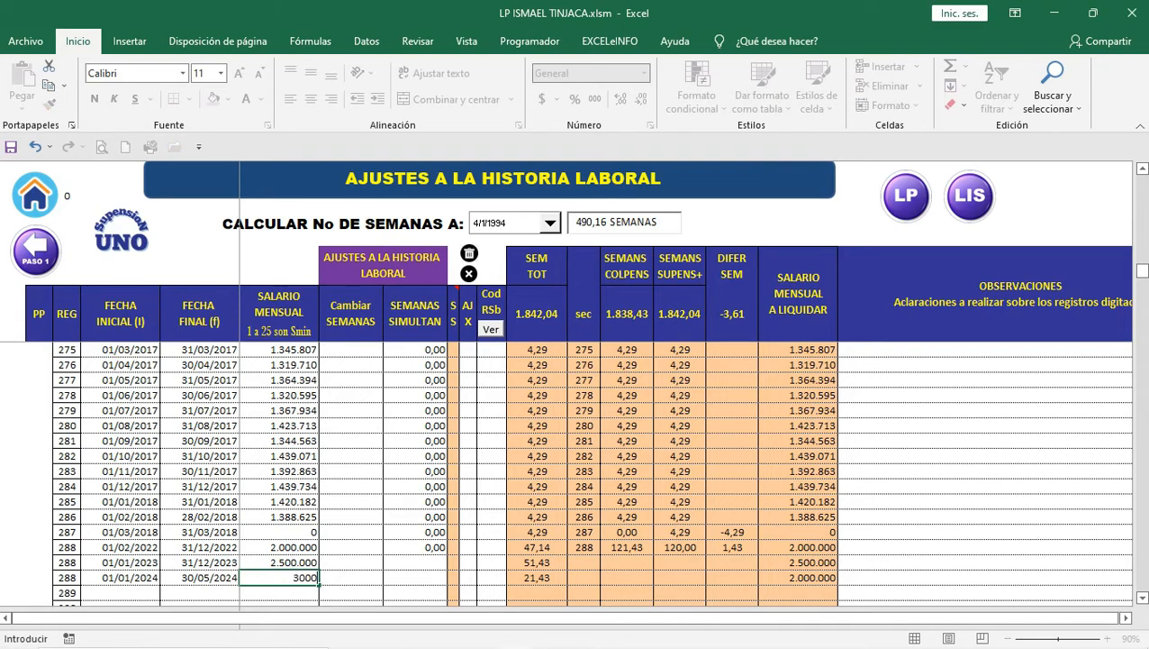
type("000")
key("Return")
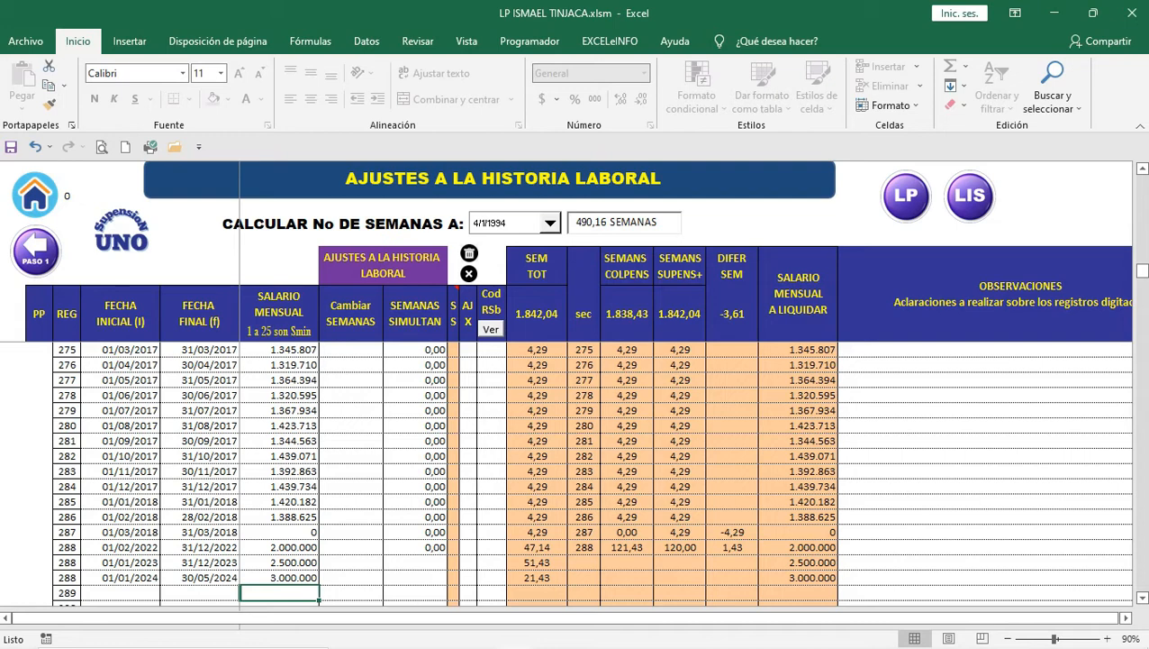
key("Up")
key("Up")
key("Up")
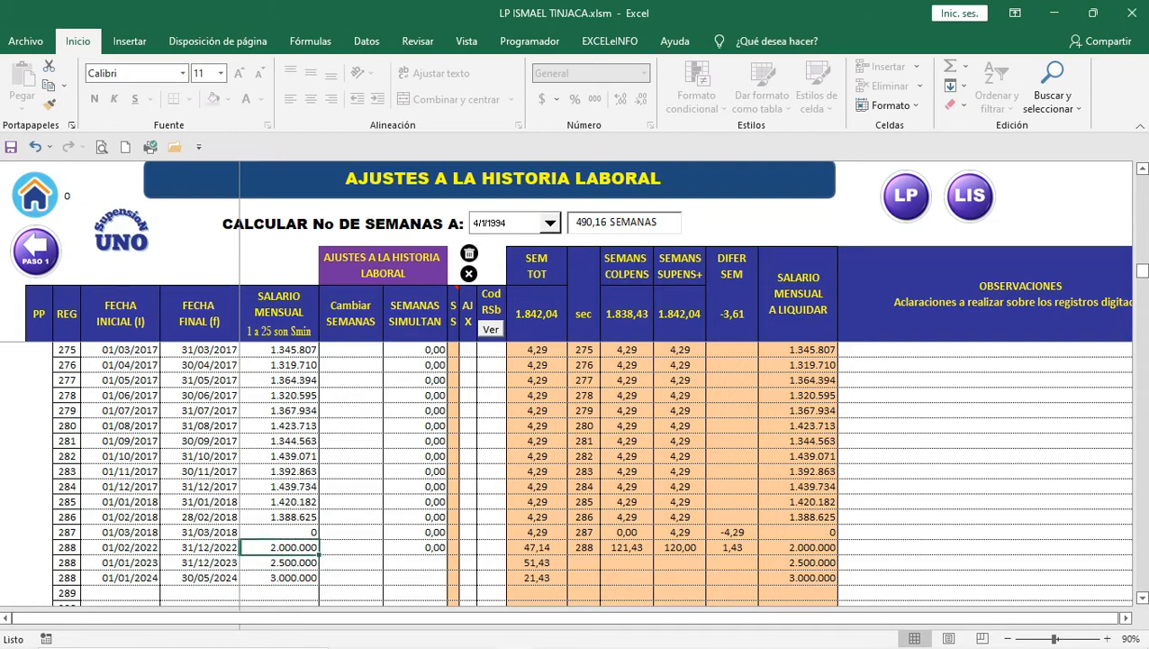
key("Down")
key("Down")
key("Up")
key("Up")
left_click(279, 562)
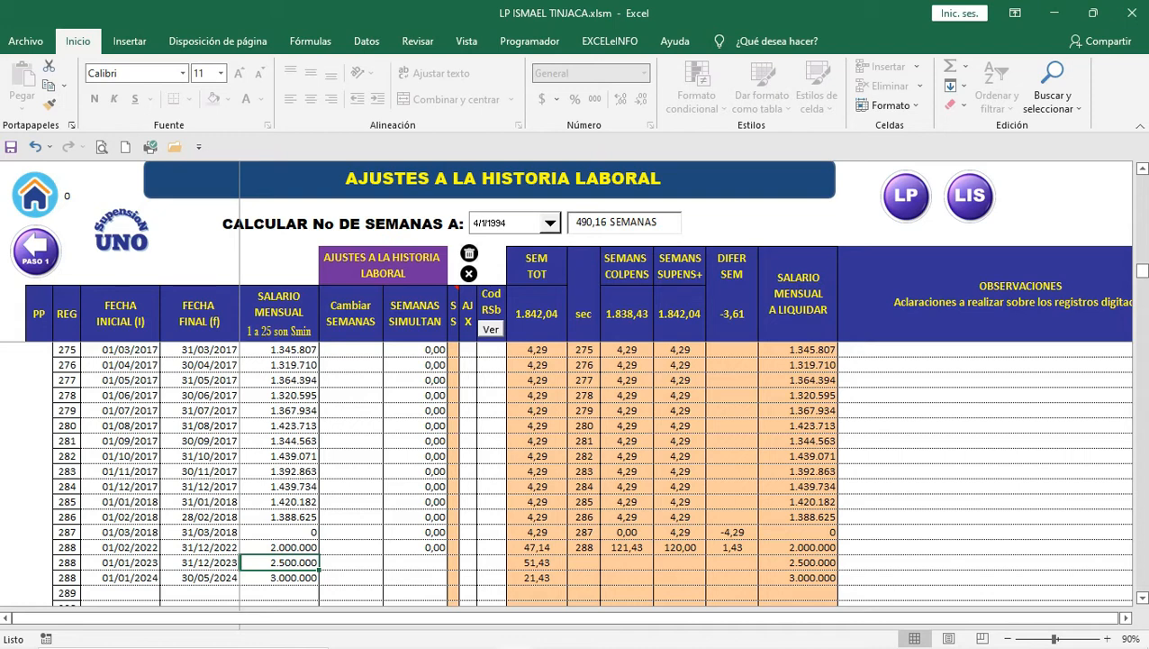
Step: Set the 2023 salary to the 2022 salary times 1,10, giving 2.200.000
type("=")
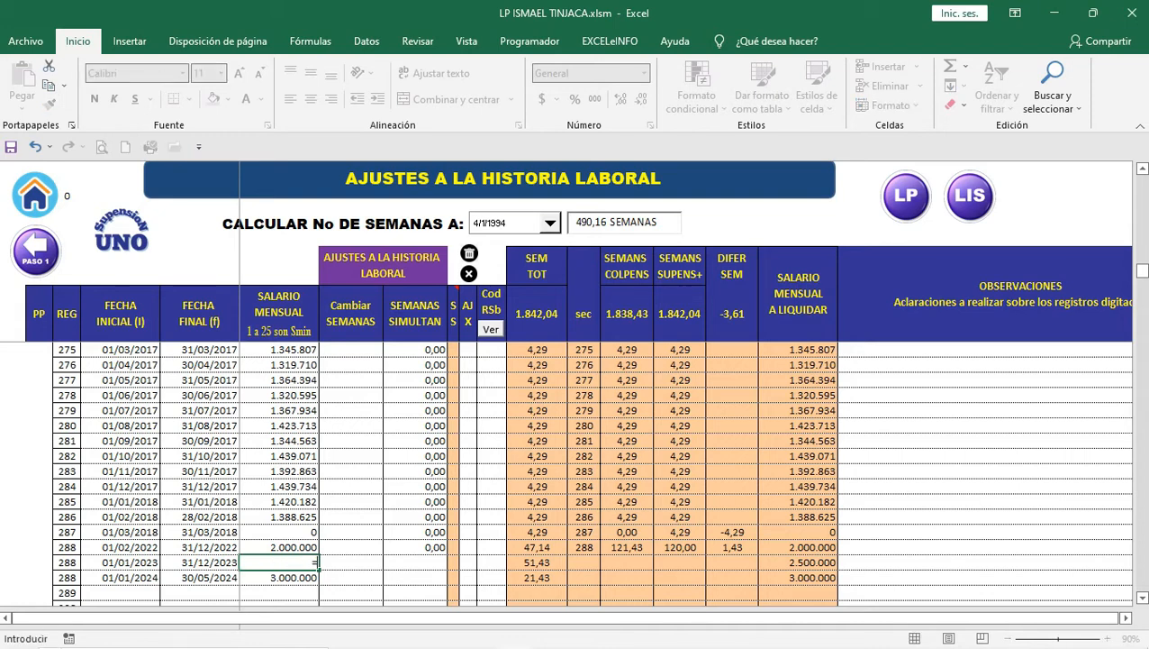
key("Up")
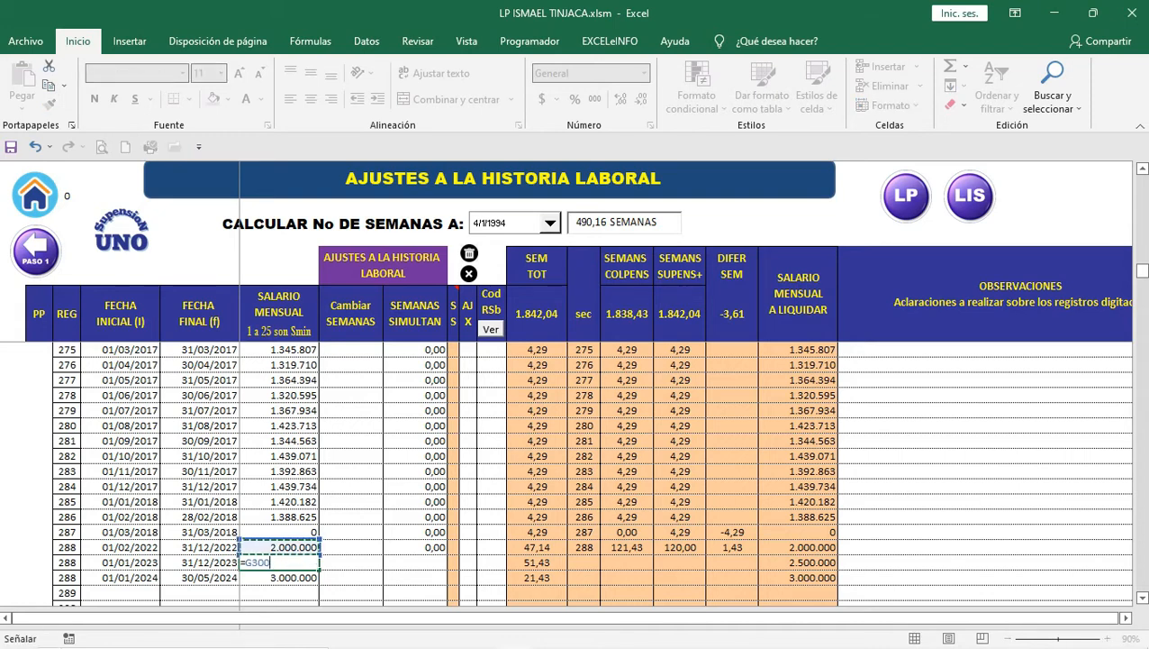
type("*1,")
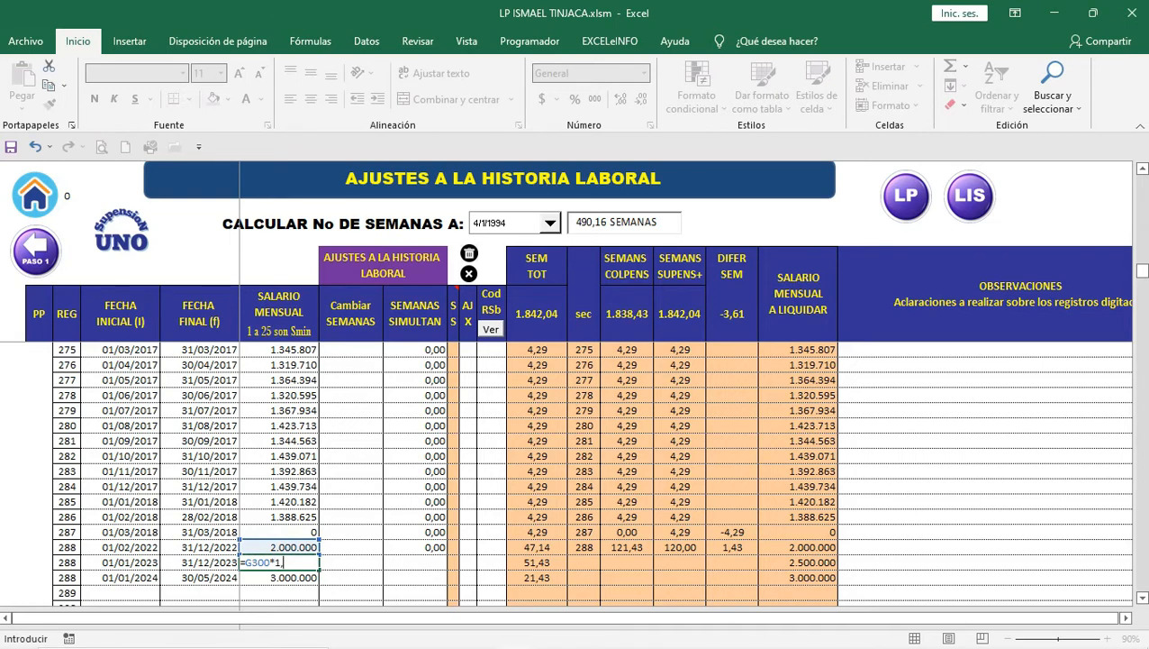
type("10")
key("BackSpace")
key("BackSpace")
type("06")
key("BackSpace")
key("BackSpace")
type("25")
key("BackSpace")
key("BackSpace")
type("10")
key("Return")
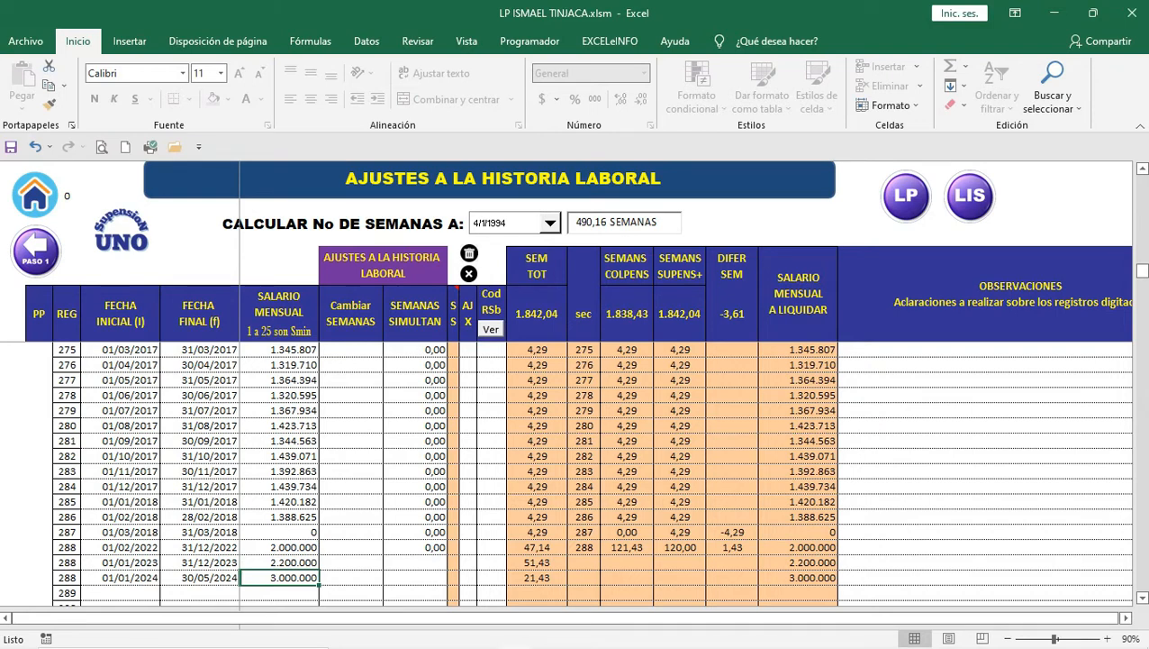
Step: Copy the 10% increase formula into the 2024 salary, giving 2.420.000
key("Up")
key("ctrl+c")
key("Down")
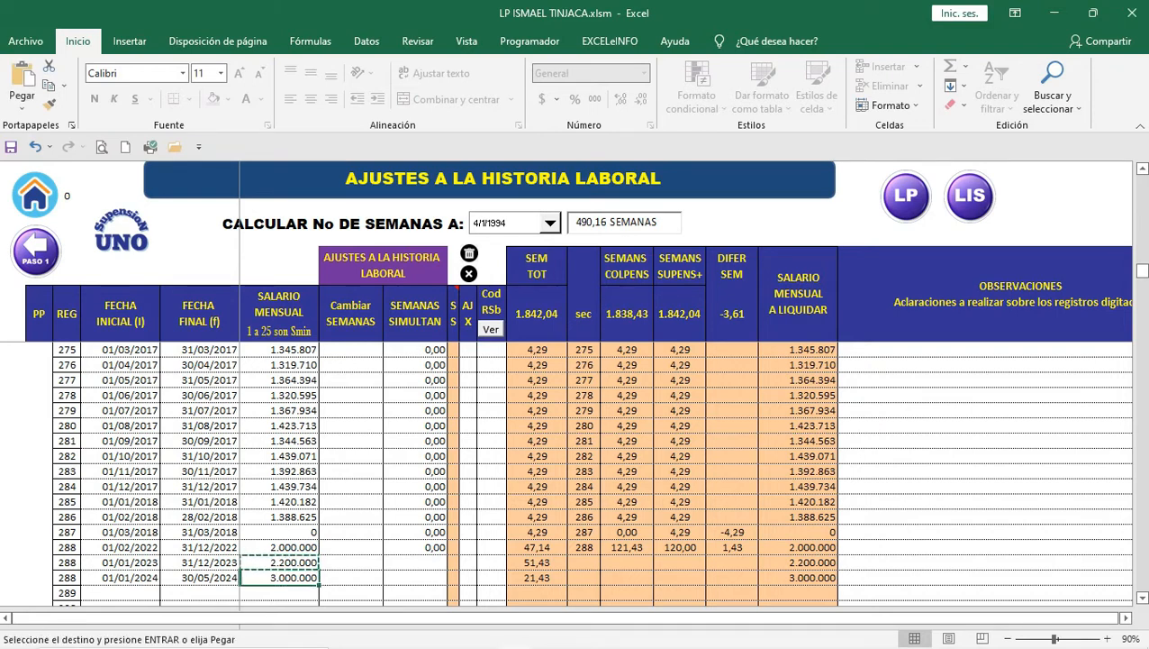
key("ctrl+v")
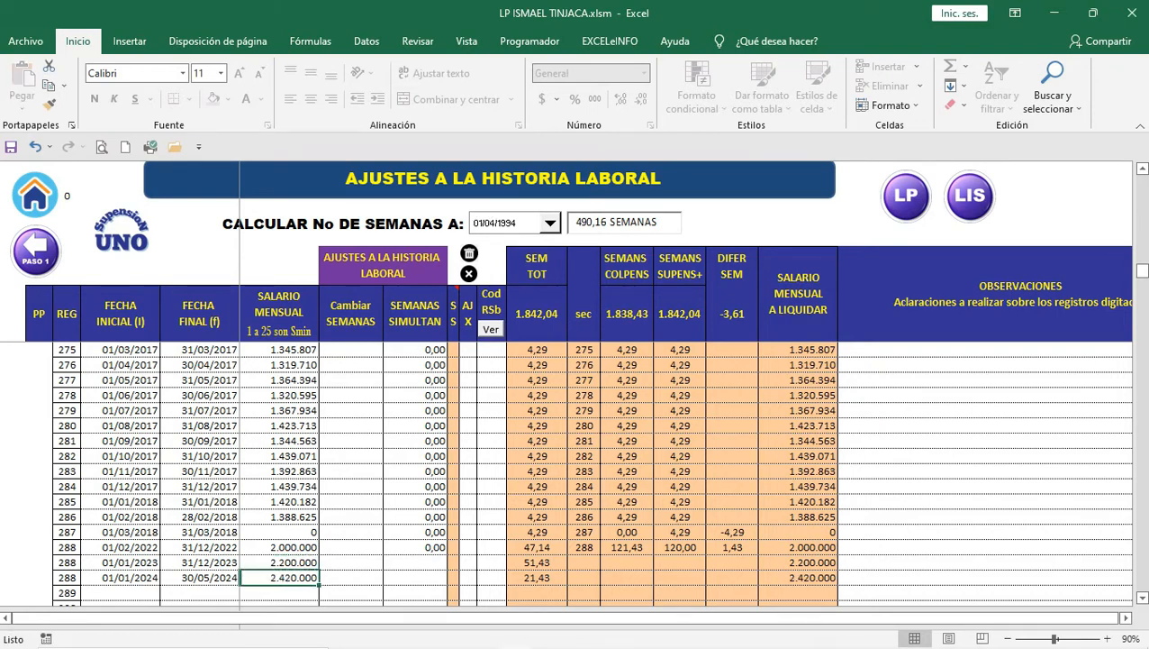
key("Up")
key("Up")
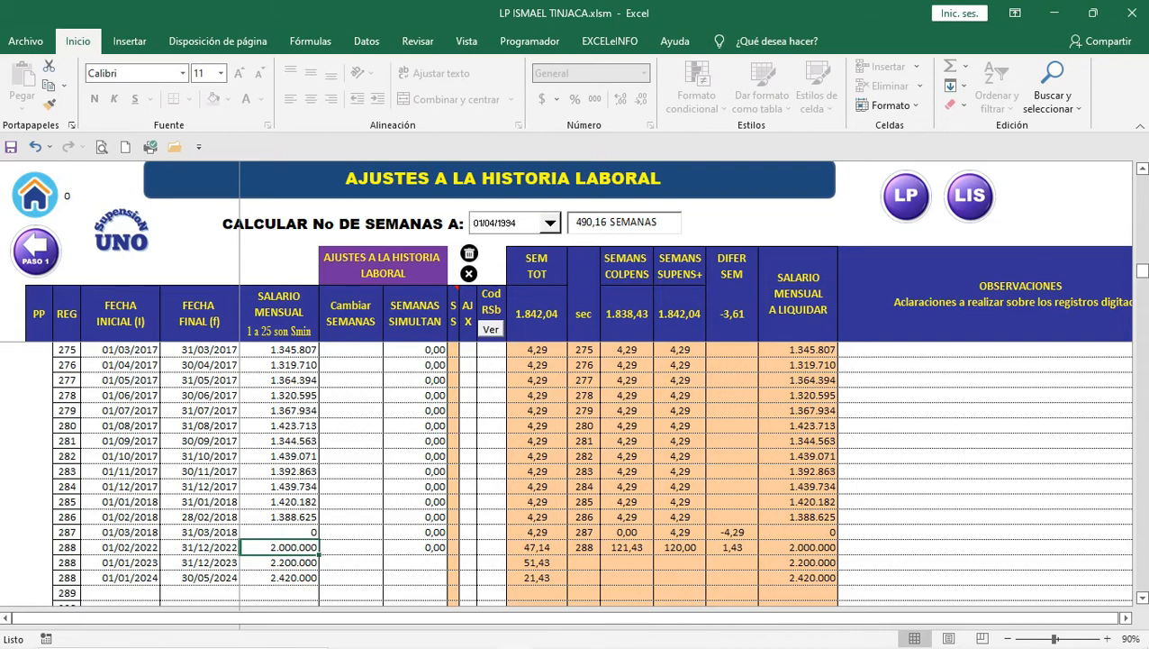
Step: Enter 3000000 as the 2022 salary, so 2023 and 2024 become 3.300.000 and 3.630.000
type("30000")
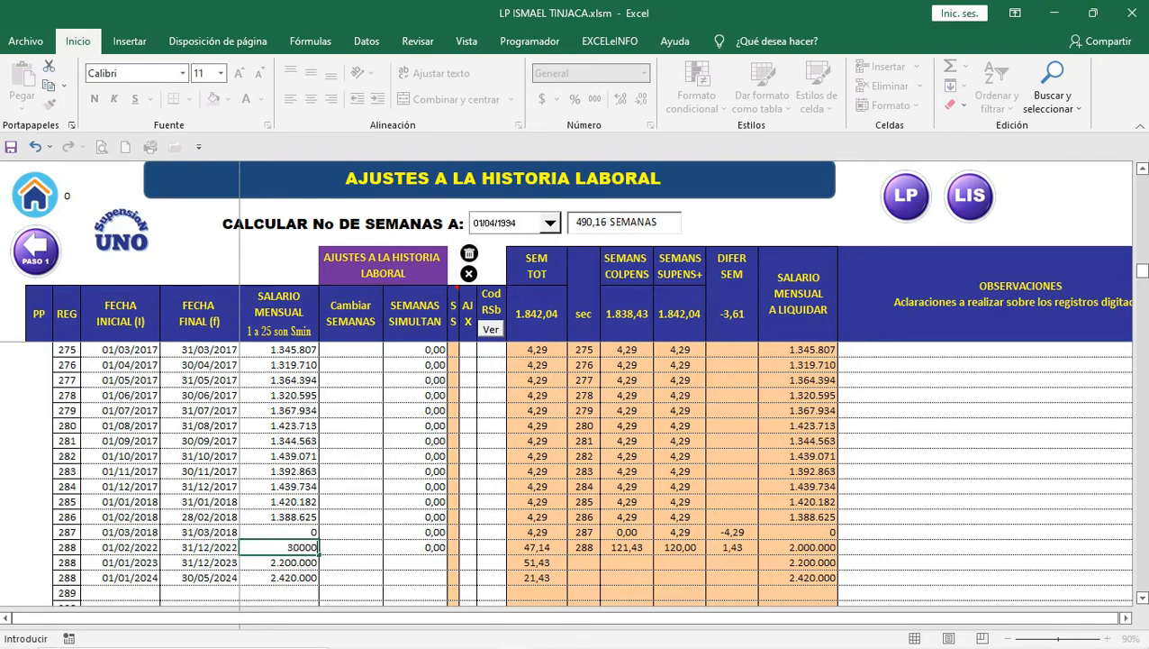
type("00")
key("Return")
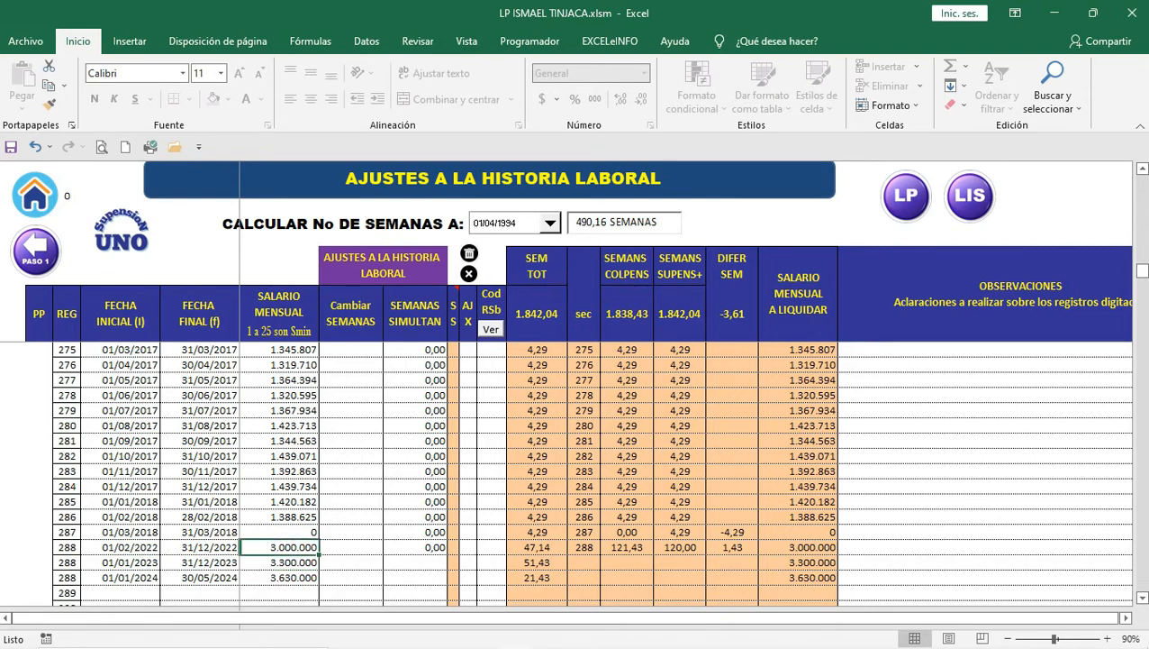
key("Down")
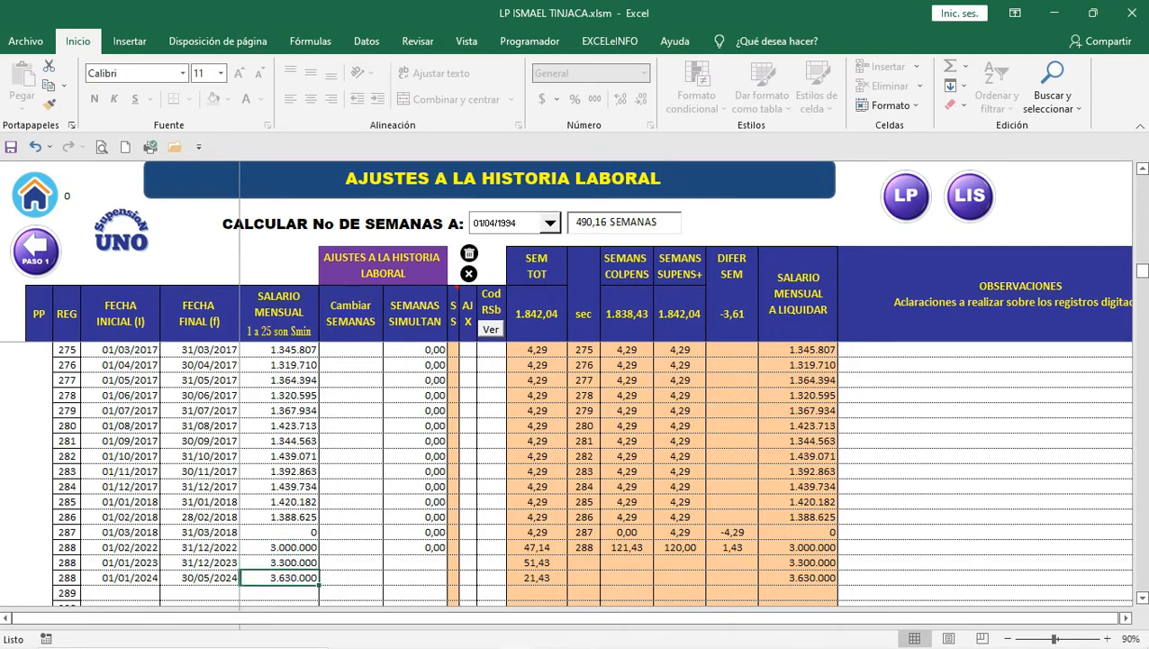
key("Up")
key("Up")
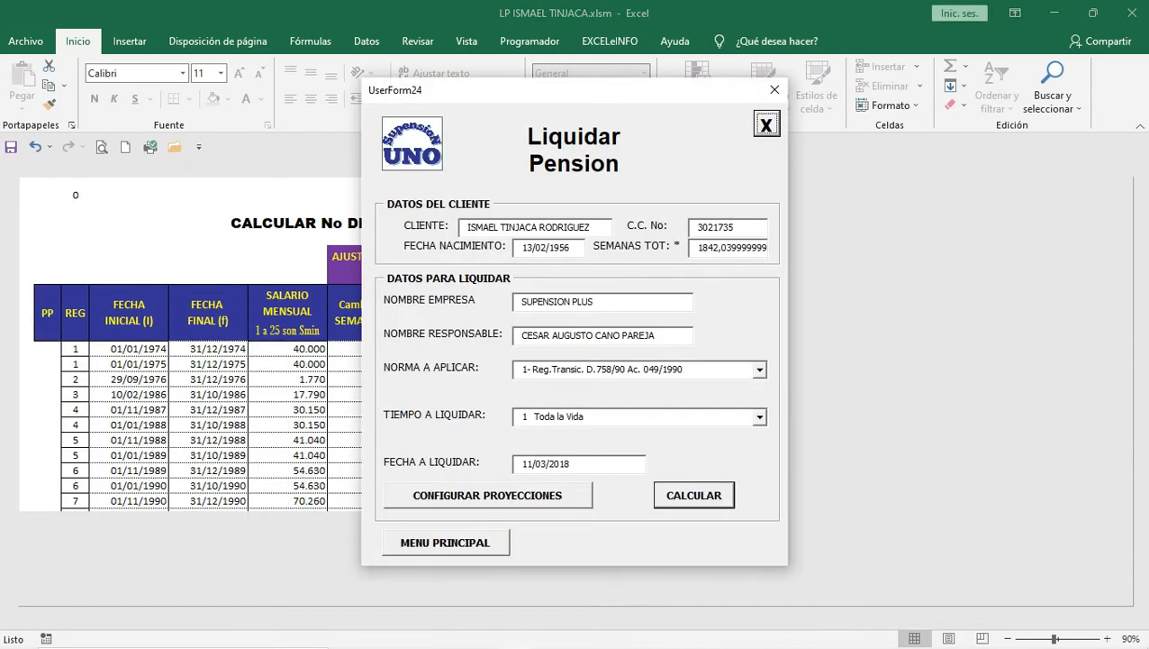
Step: Set the liquidation date to 30/05/2024 and the applicable norm to 3- Ley 797/2003
left_click(570, 463)
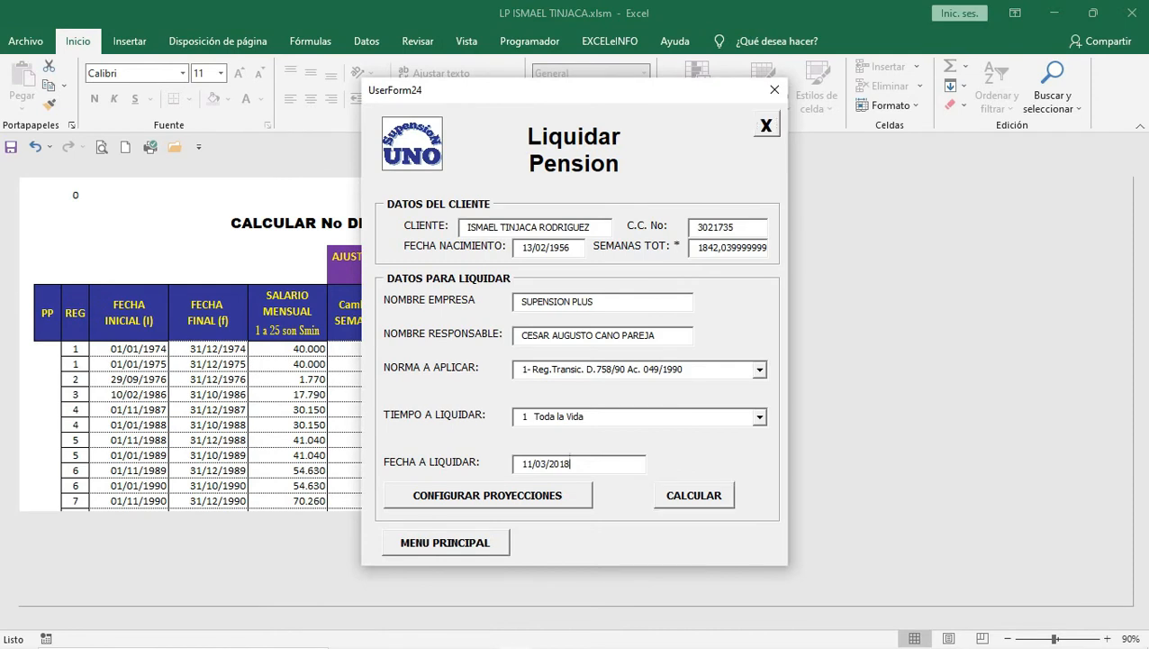
key("BackSpace")
key("BackSpace")
key("BackSpace")
key("BackSpace")
key("BackSpace")
key("BackSpace")
key("BackSpace")
key("BackSpace")
key("BackSpace")
key("BackSpace")
type("30/05/2024")
left_click(760, 370)
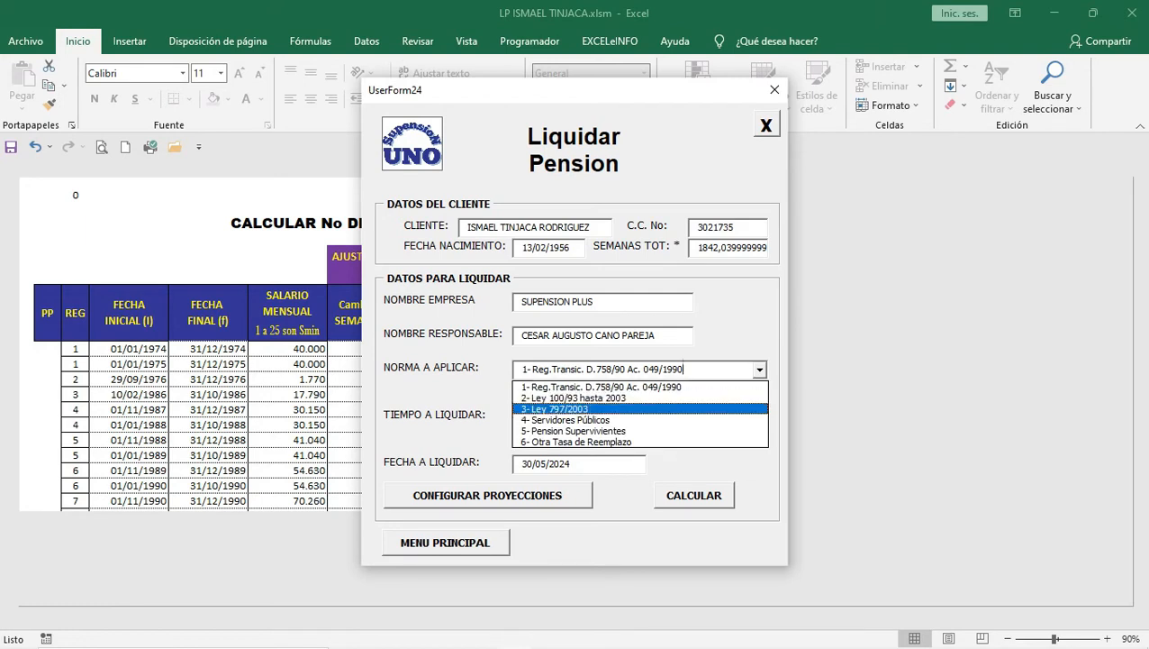
left_click(585, 370)
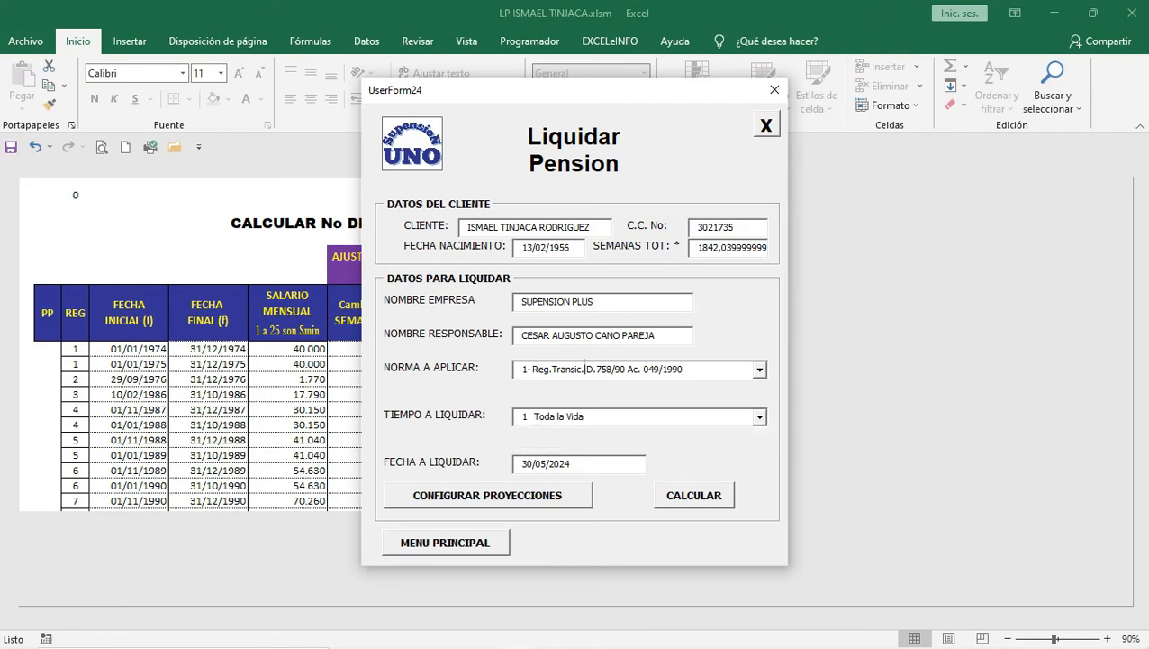
left_click(759, 370)
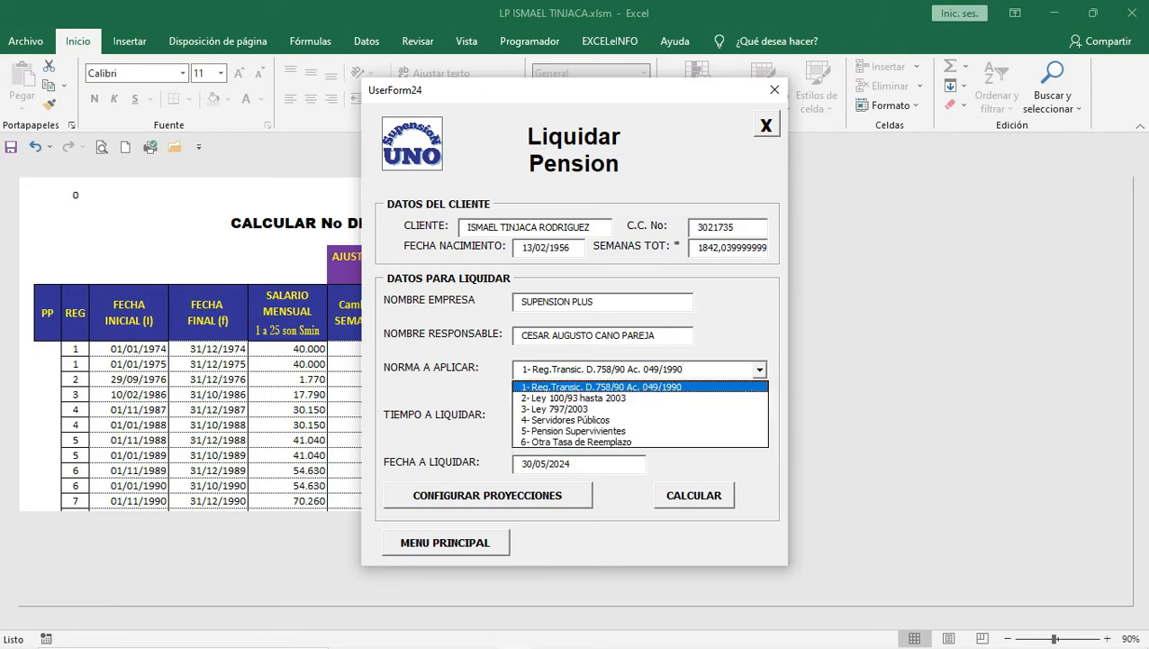
key("Return")
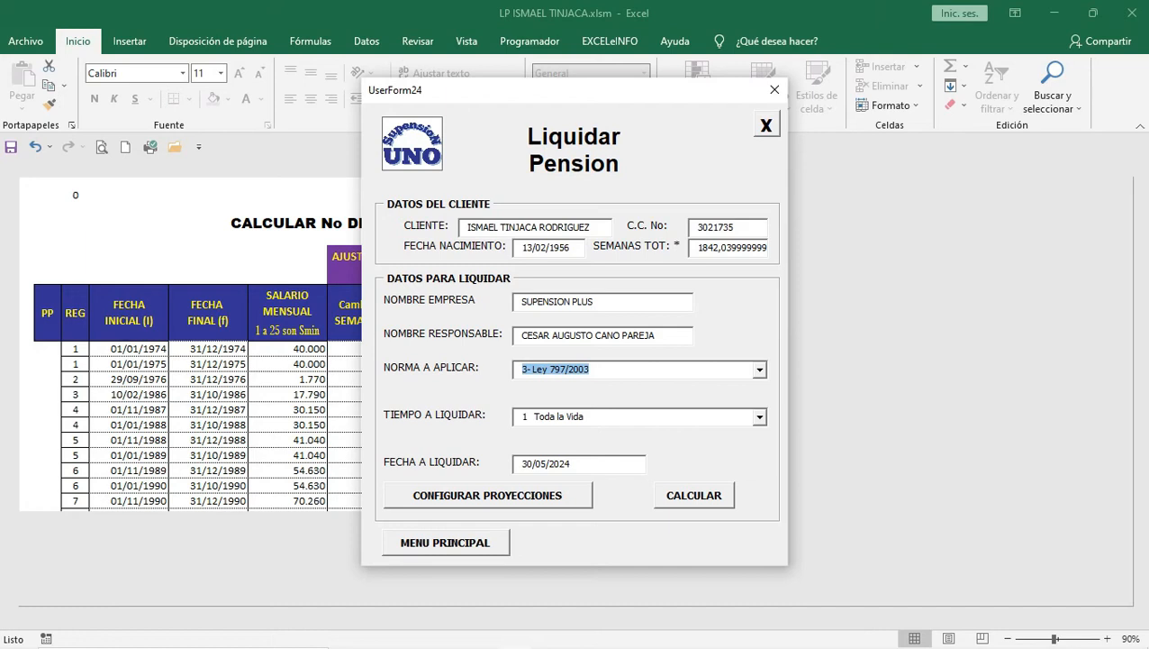
left_click(487, 496)
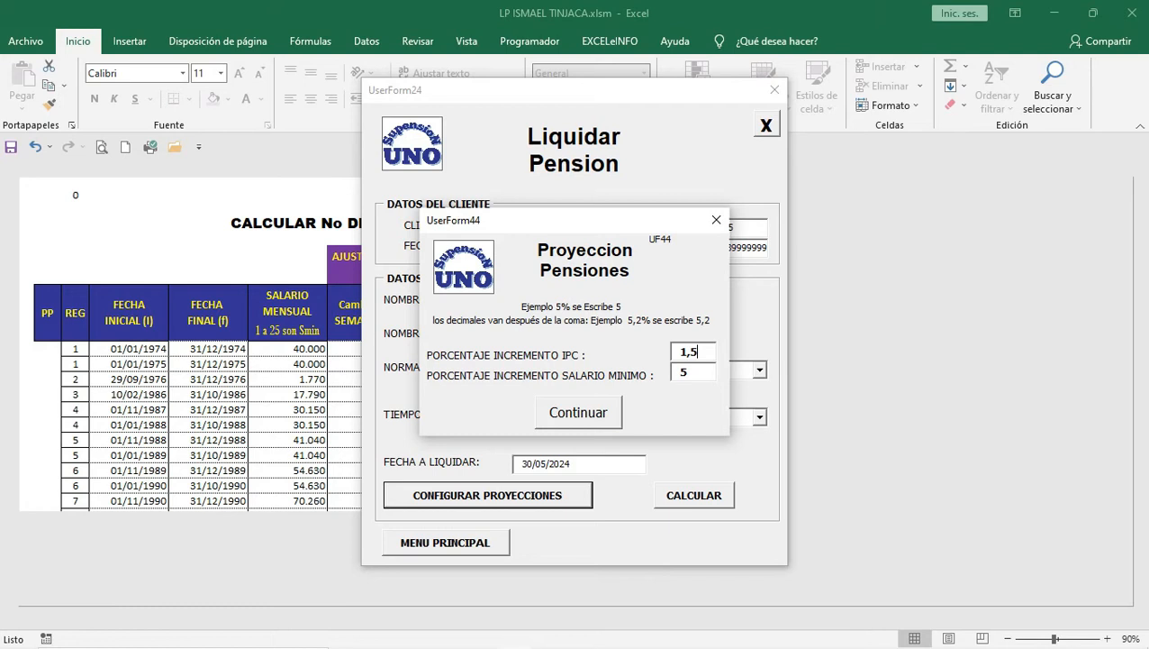
Step: Change the projected IPC increase from 1,5 to 4 and confirm the projections
key("BackSpace")
key("BackSpace")
key("BackSpace")
type("4")
left_click(578, 413)
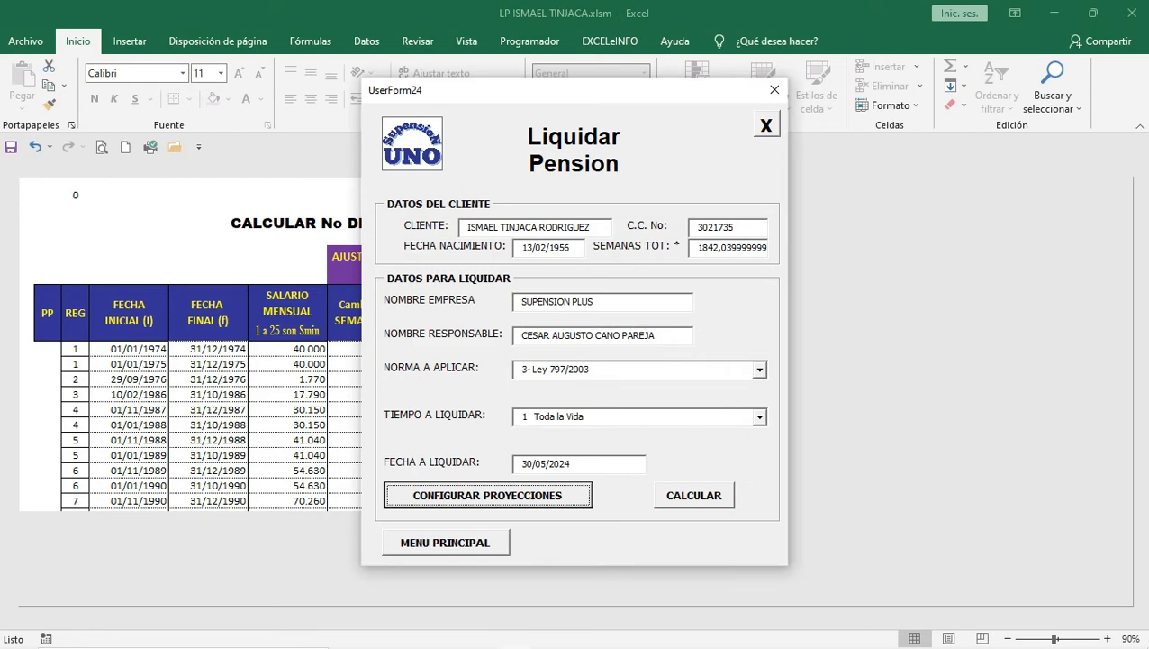
Step: Close the Liquidar Pension form and review record 288's 2022–2024 salaries: 3.000.000, 3.300.000, 3.630.000
left_click(767, 125)
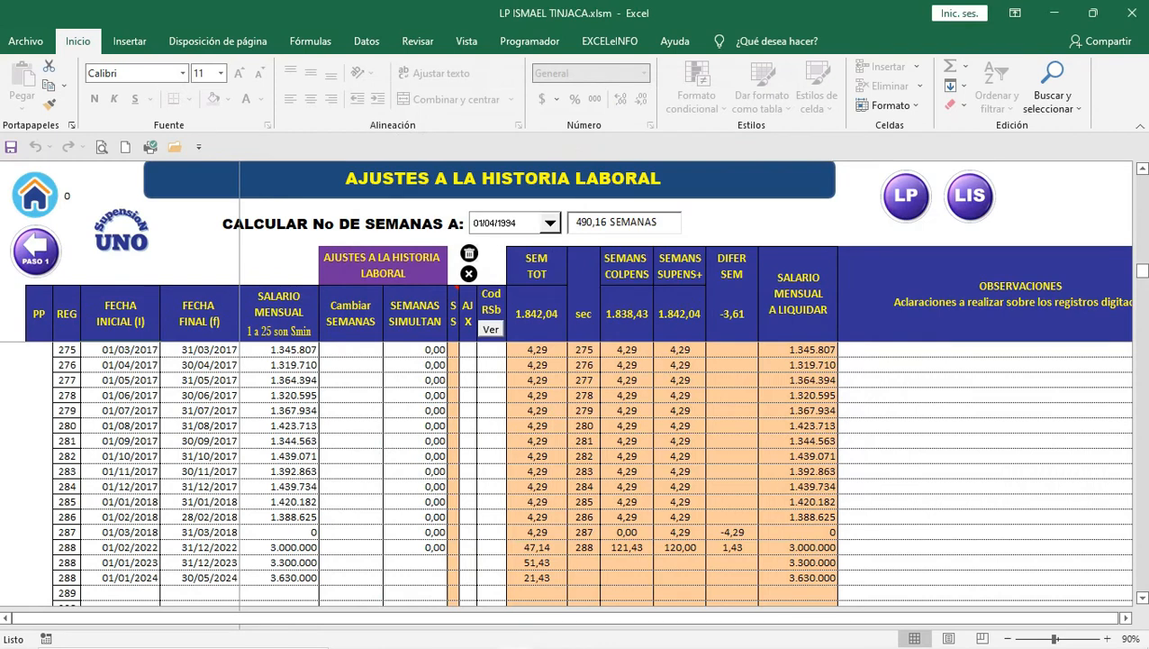
left_click(280, 547)
left_click(280, 563)
left_click(280, 577)
key("Up")
key("Up")
mouse_move(609, 645)
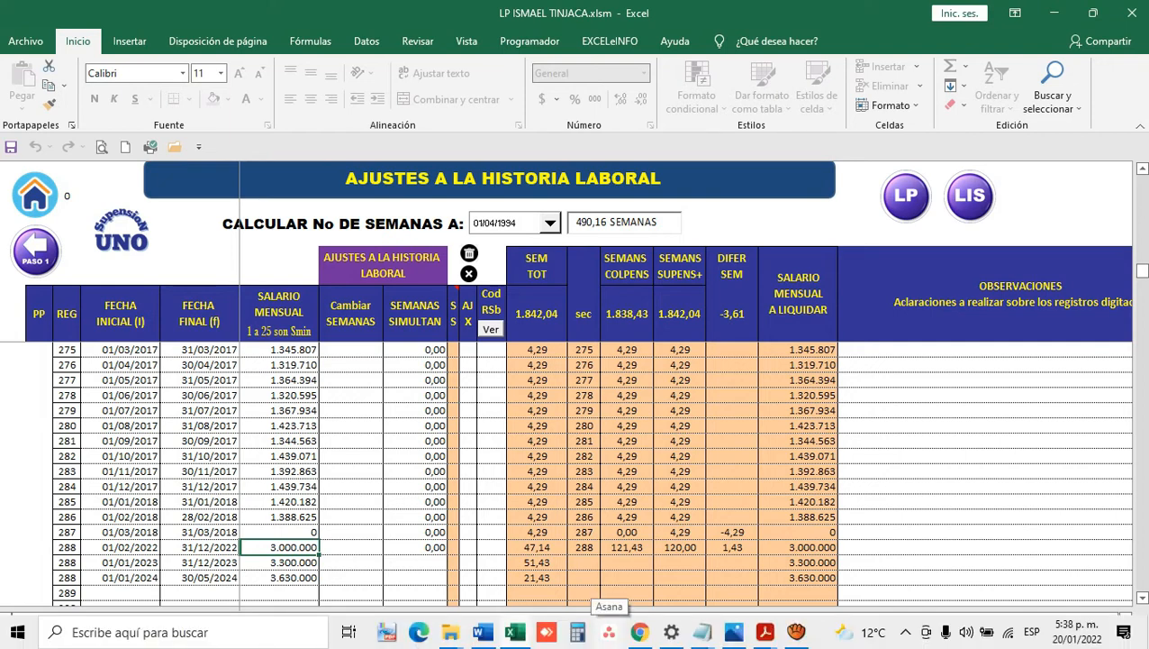
type("3")
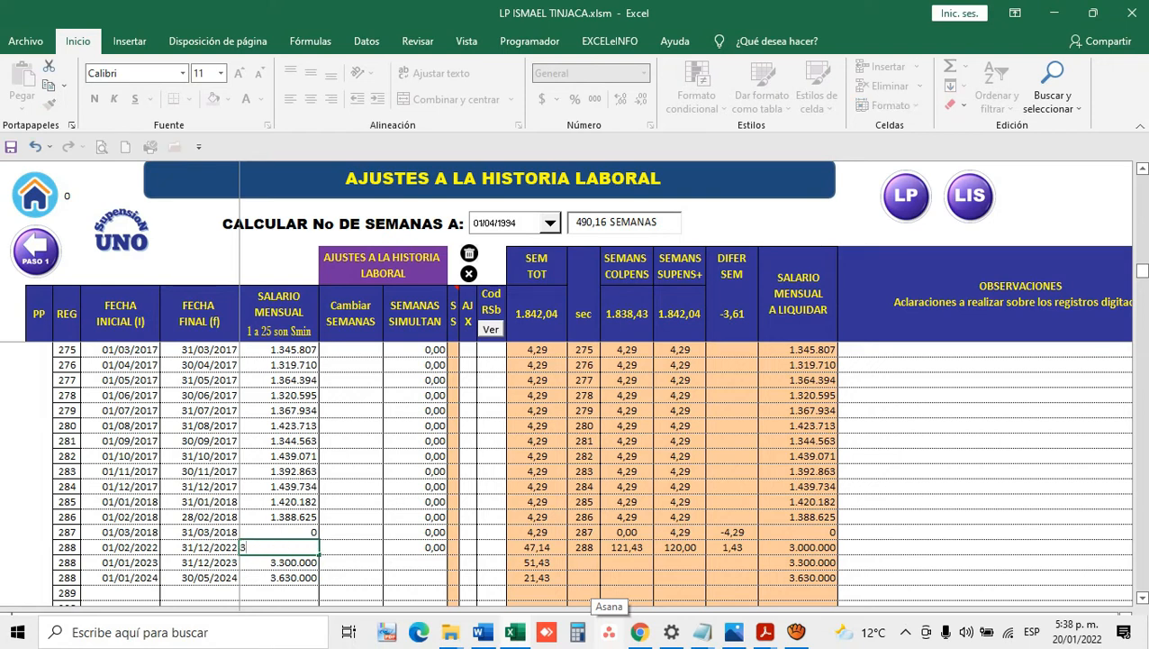
key("Return")
type("3")
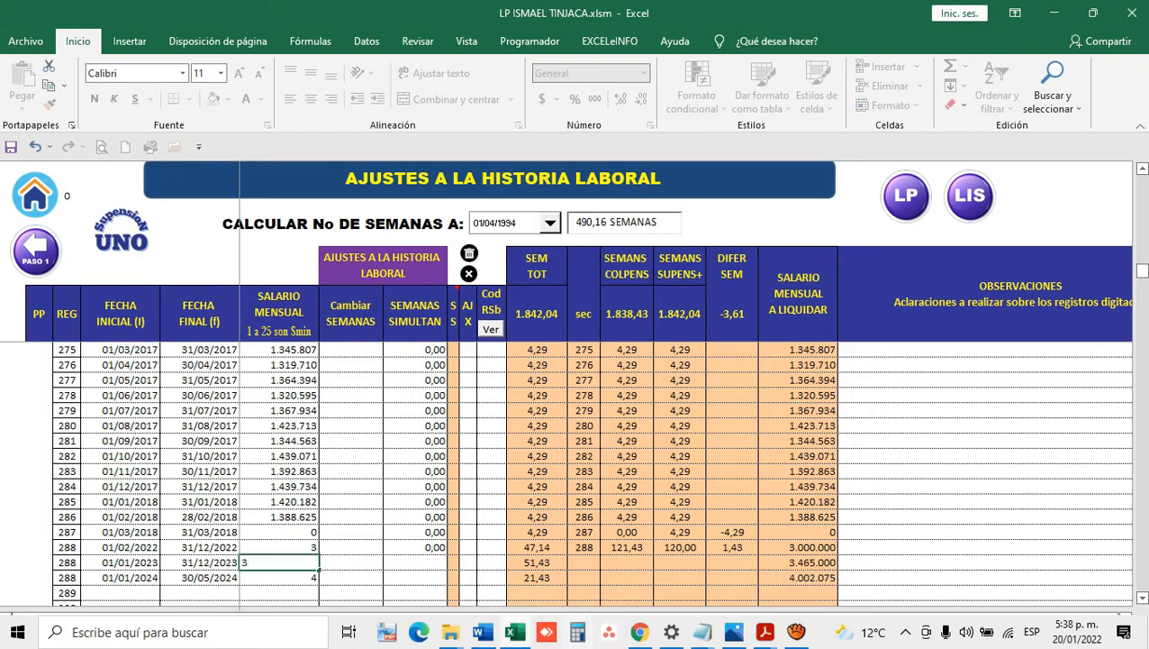
key("Return")
type("3")
key("Return")
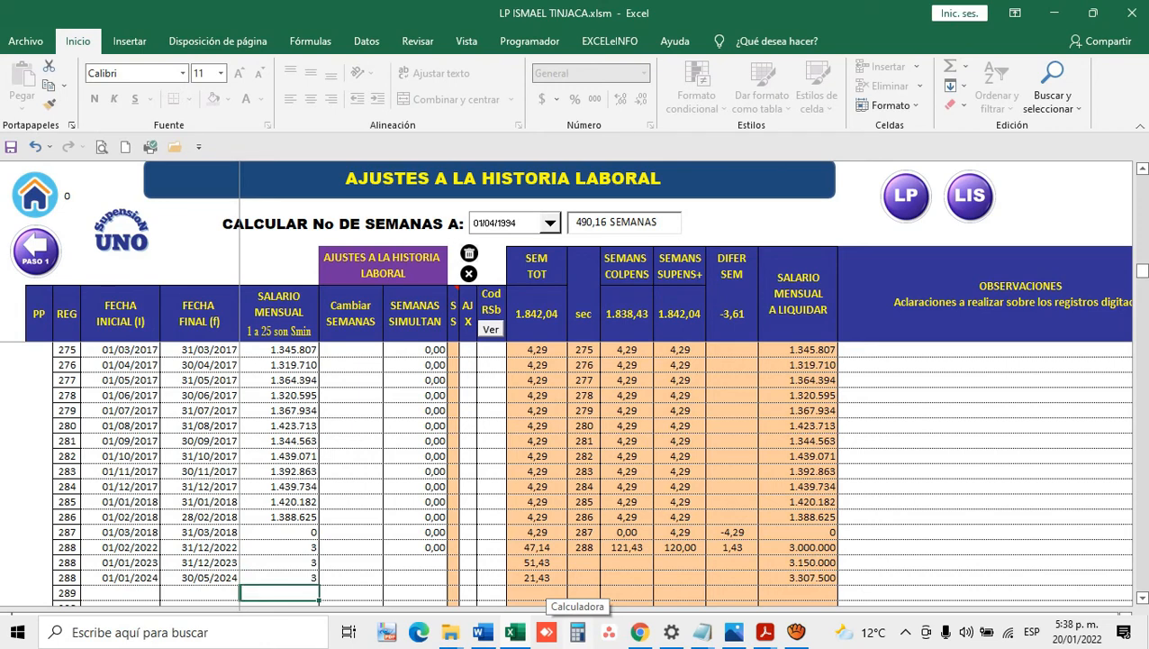
key("Up")
key("Up")
key("Up")
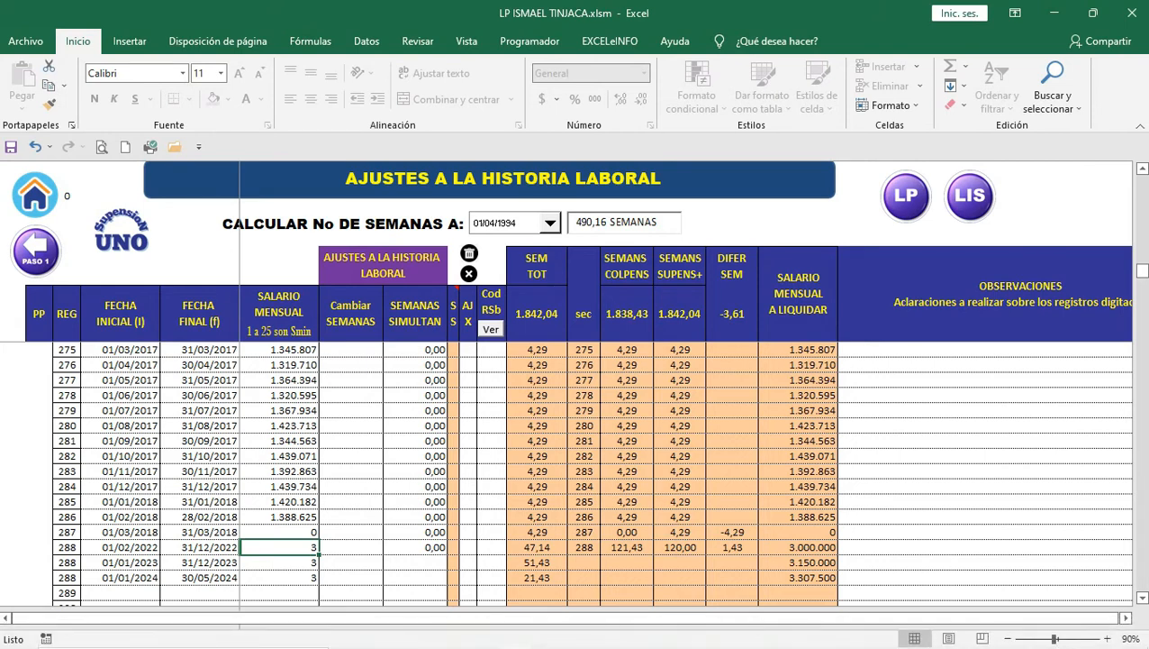
left_click(798, 548)
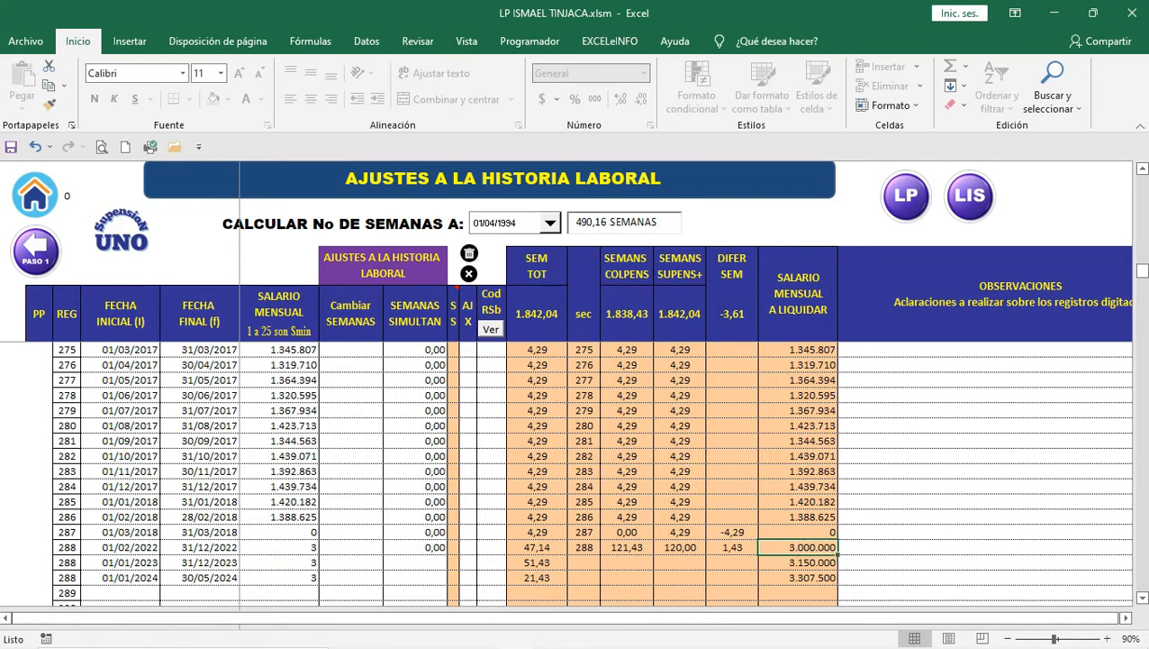
left_click(279, 562)
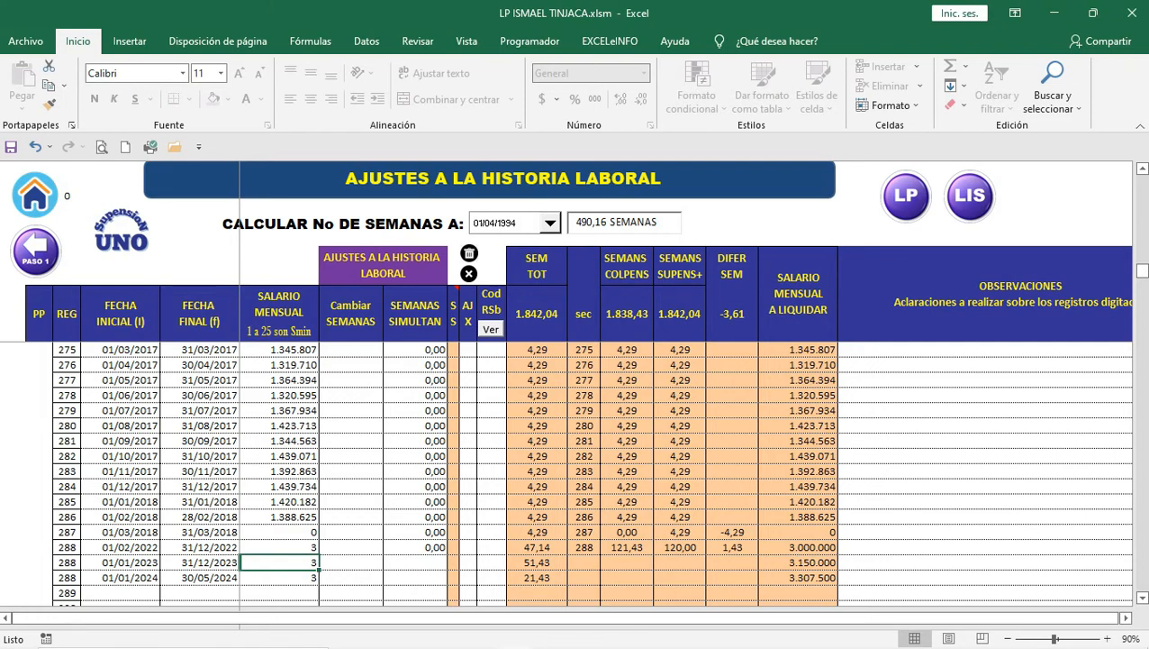
left_click(798, 563)
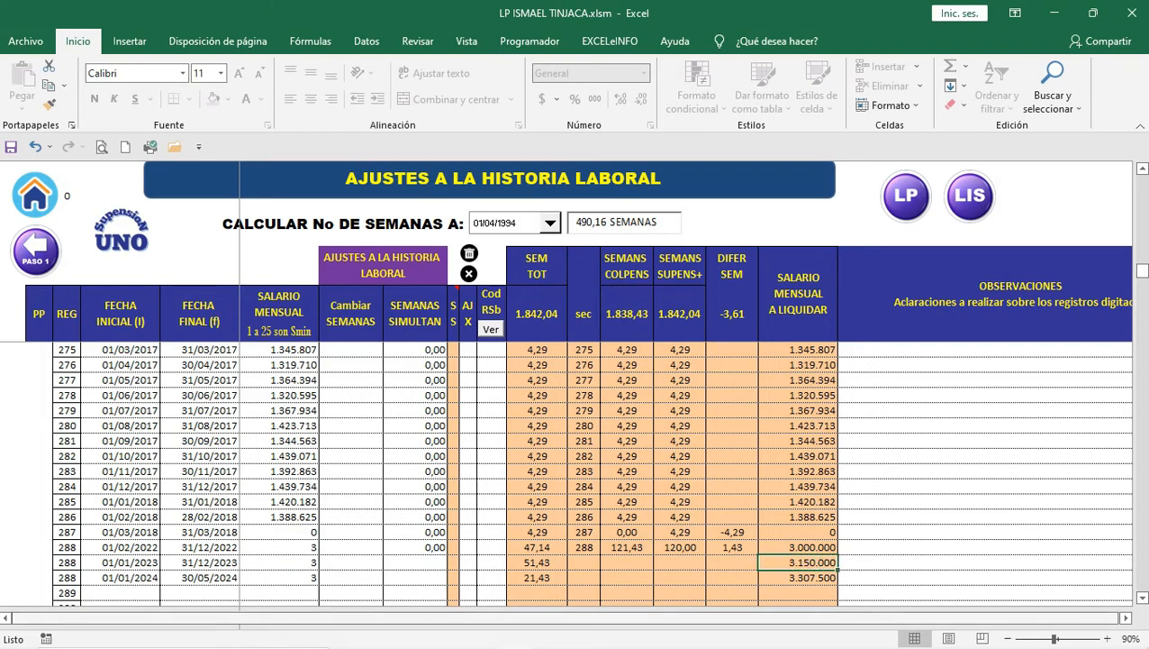
left_click(280, 577)
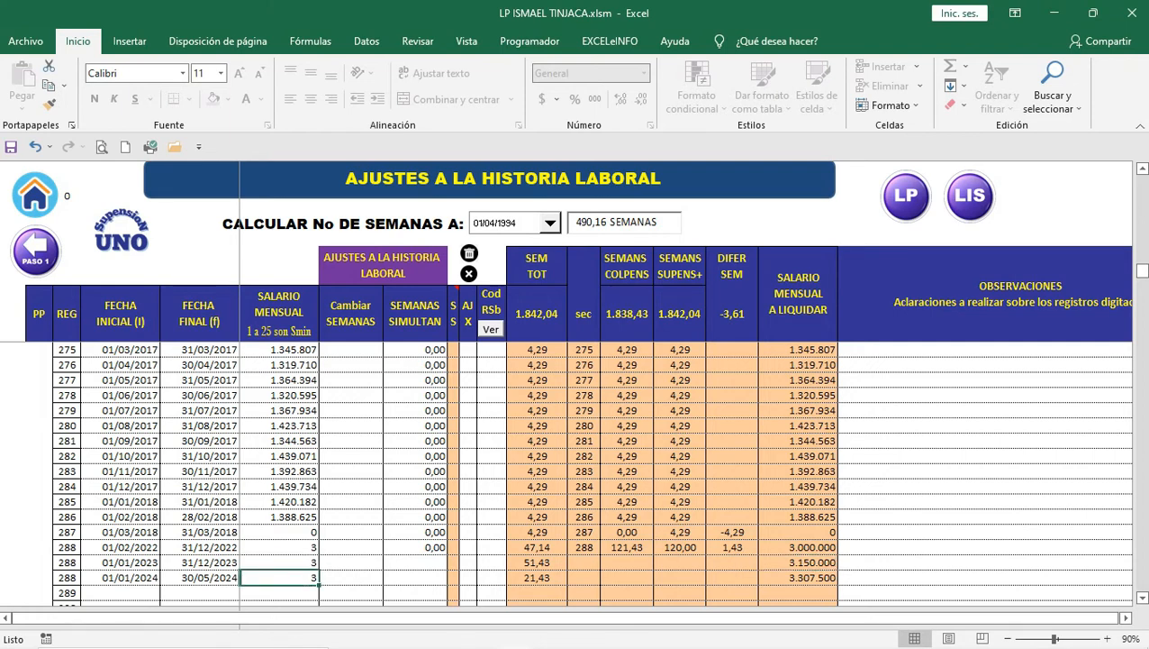
left_click(798, 577)
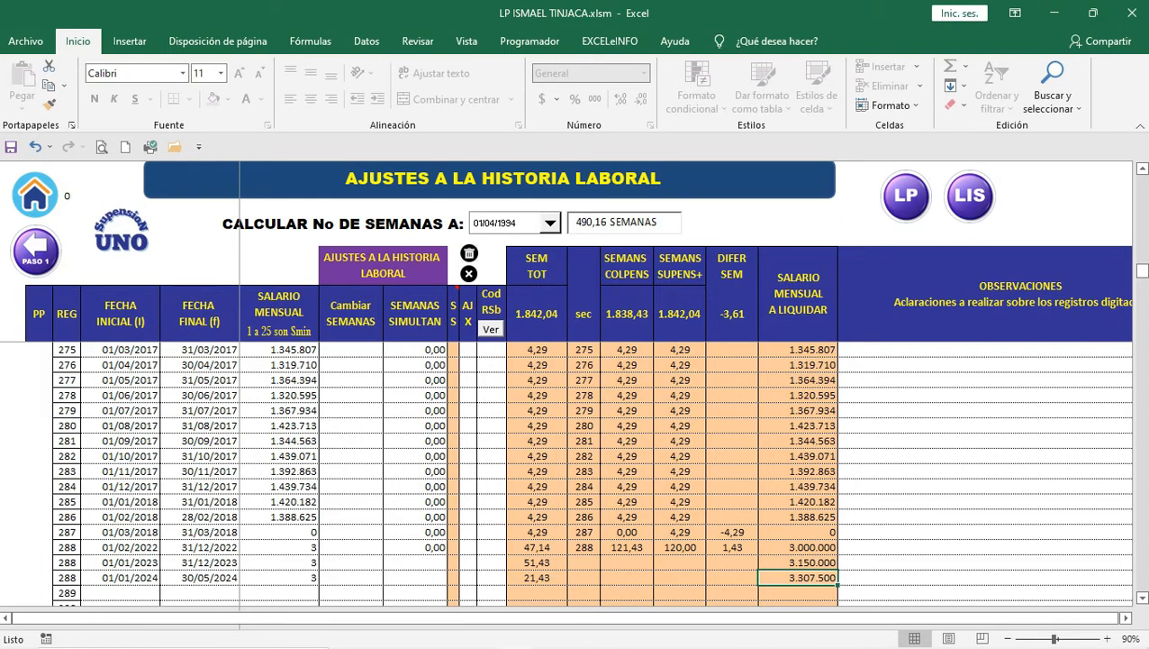
Step: Enter 5 minimum wages as the 2023 and 2024 monthly salaries, after briefly trying 4
left_click(279, 562)
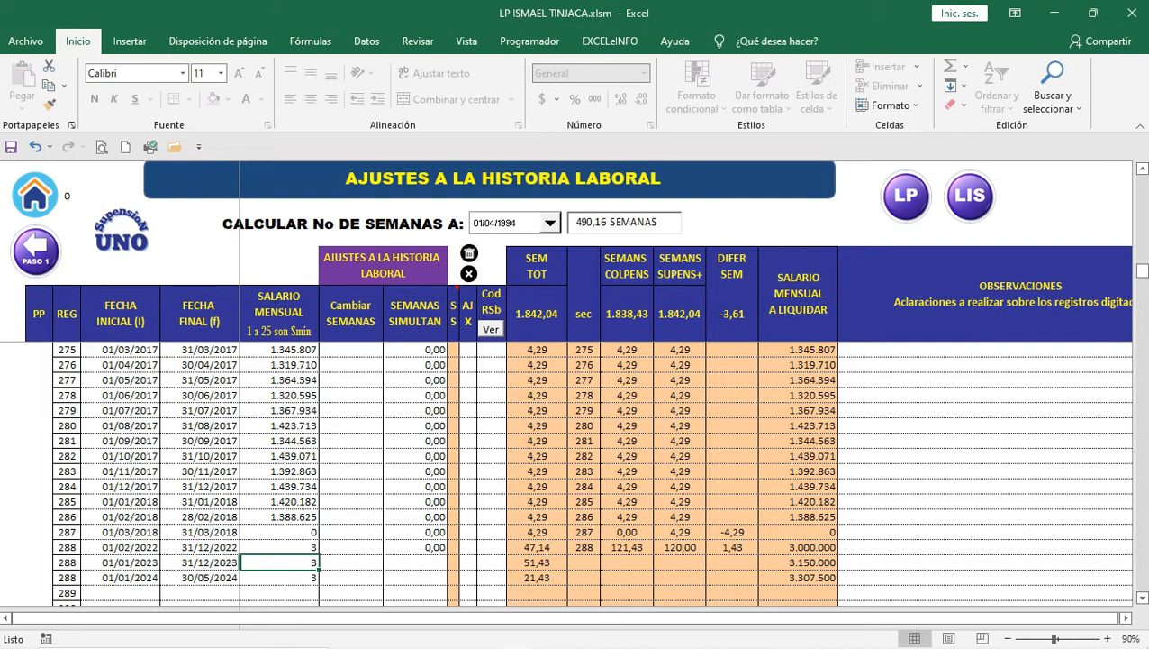
type("4")
key("Return")
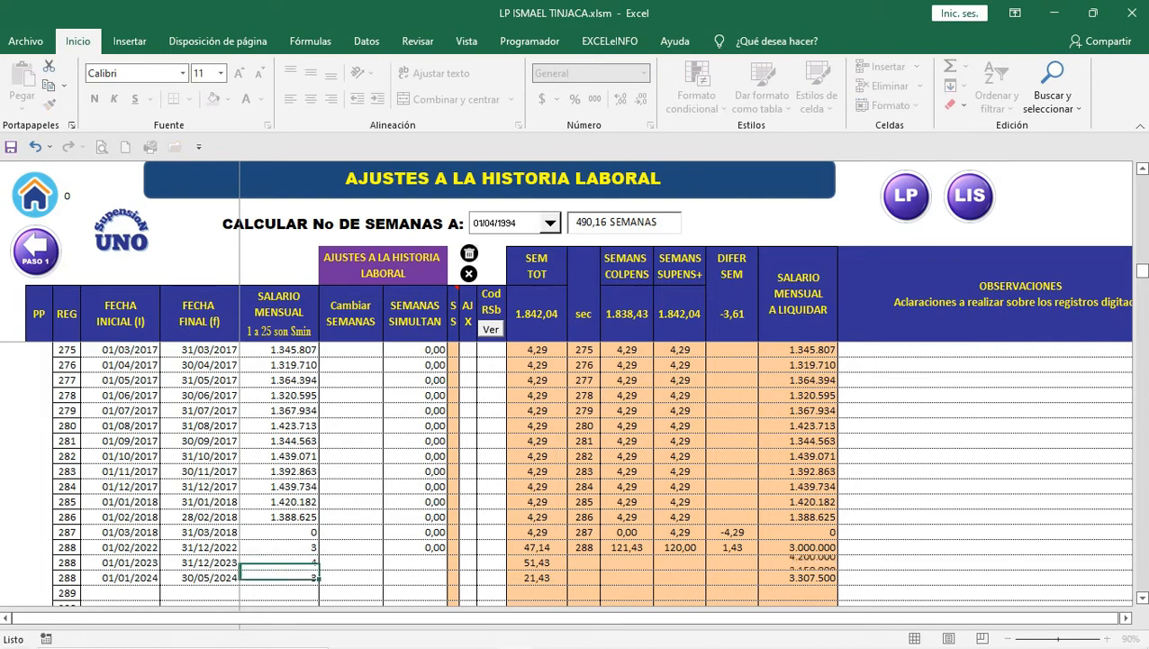
type("4")
key("Return")
key("Up")
key("Up")
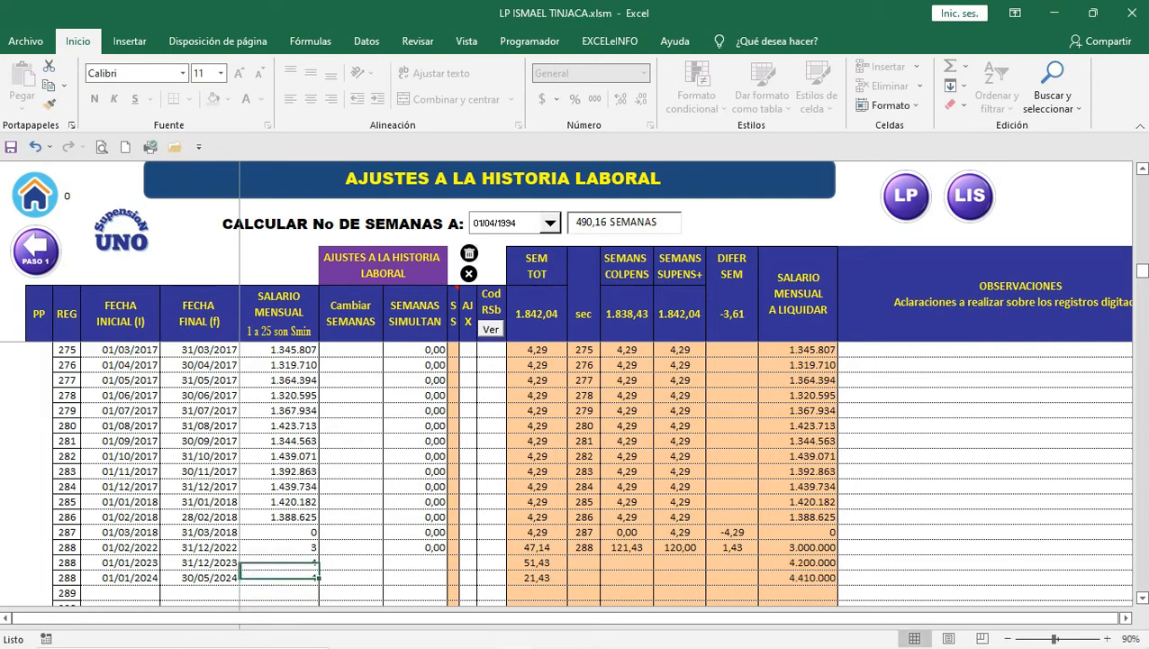
type("5")
key("Return")
type("5")
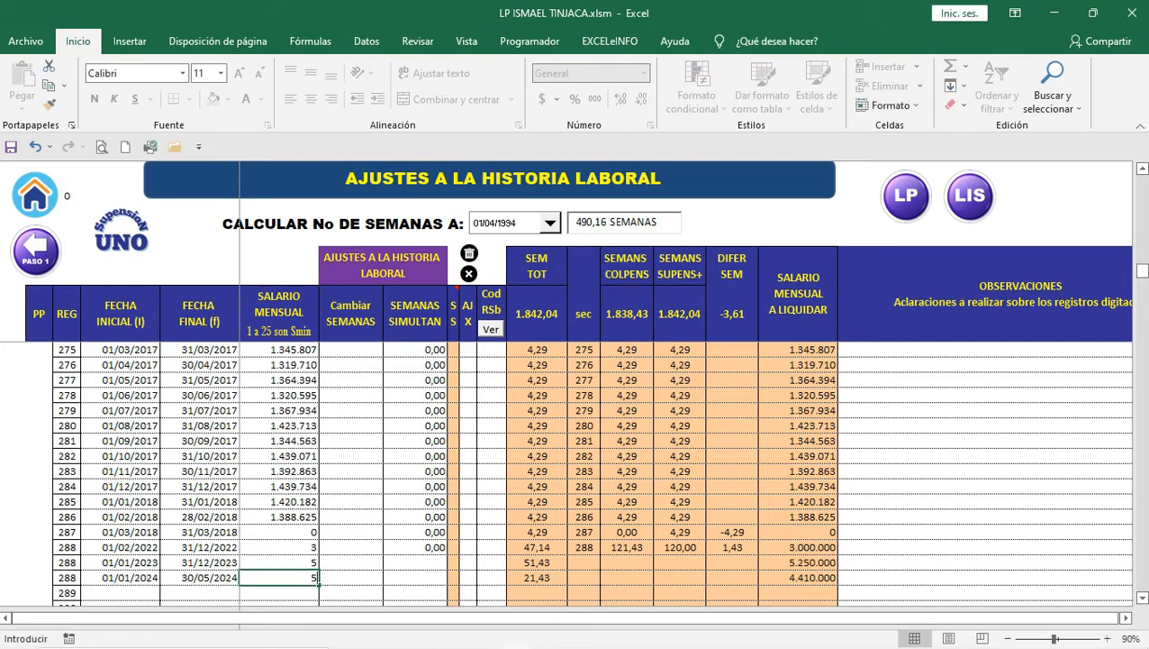
key("Return")
key("Up")
key("Up")
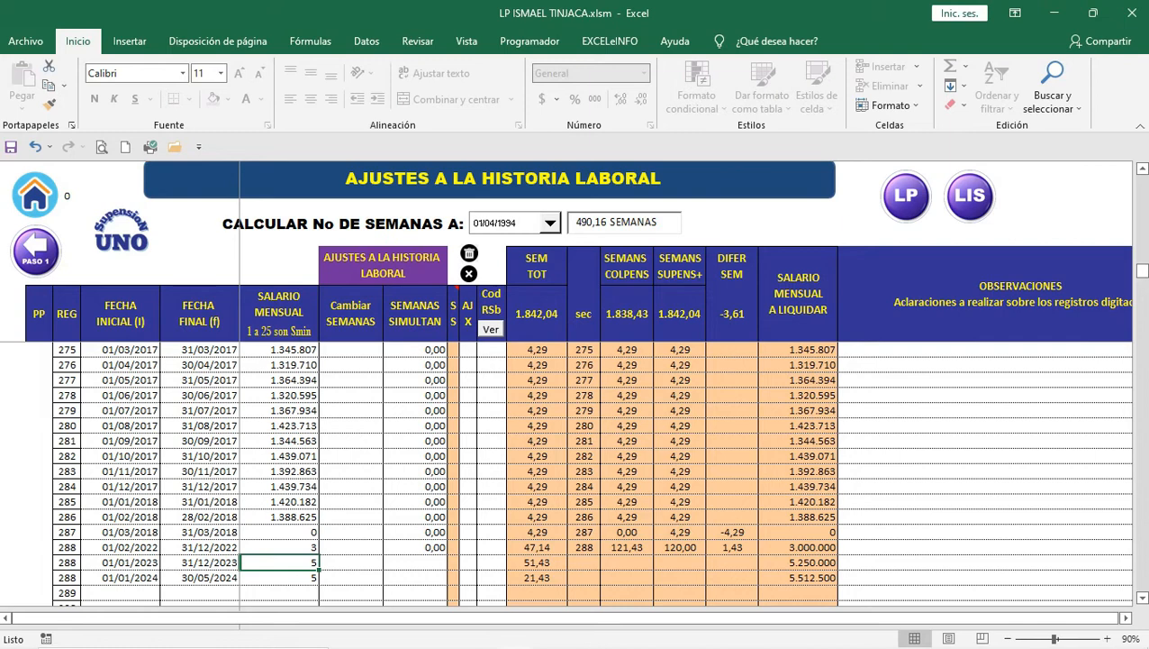
Step: Raise the 2024 salary to 7 and compare it with the 2023 salary of 5
left_click(279, 578)
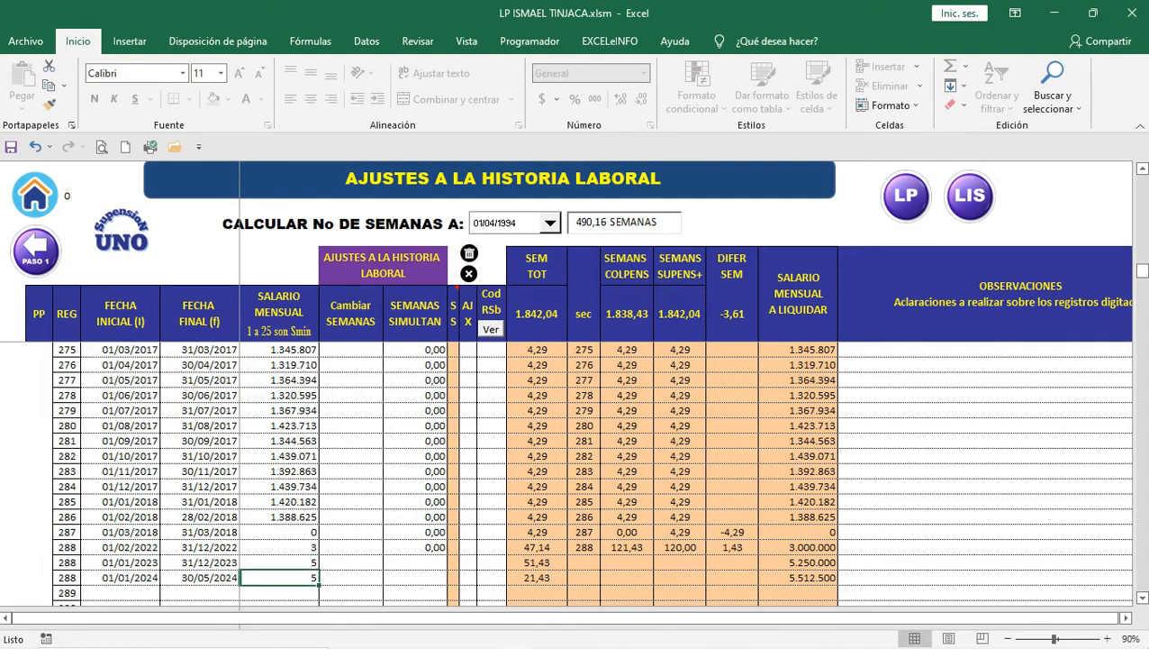
type("7")
key("Return")
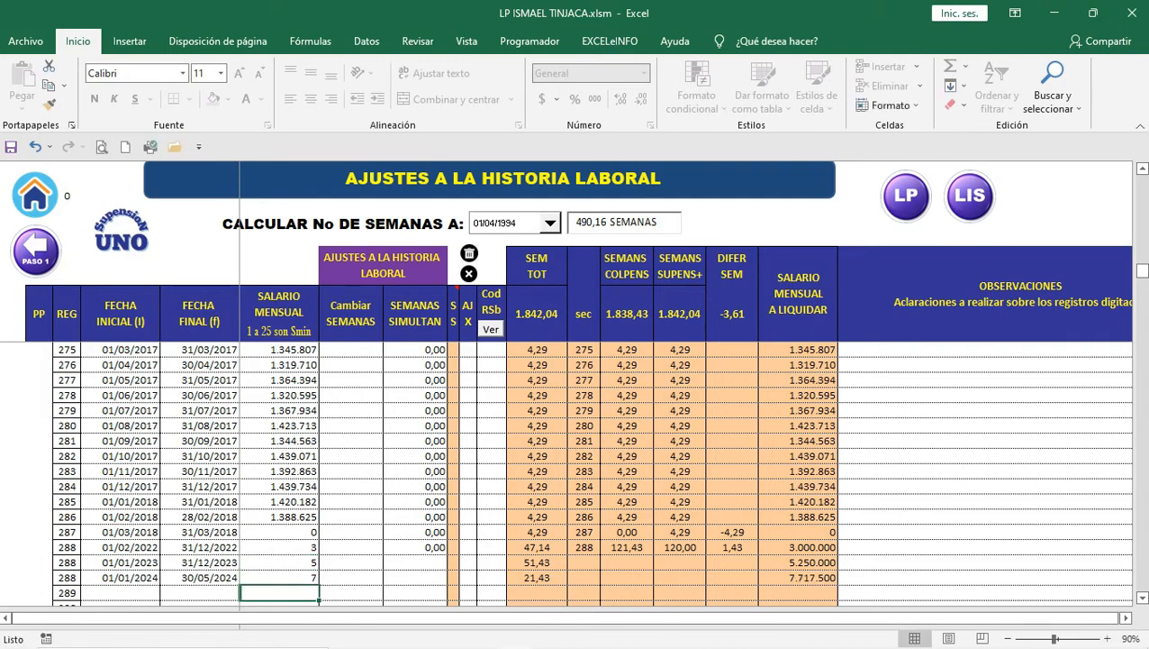
left_click(279, 578)
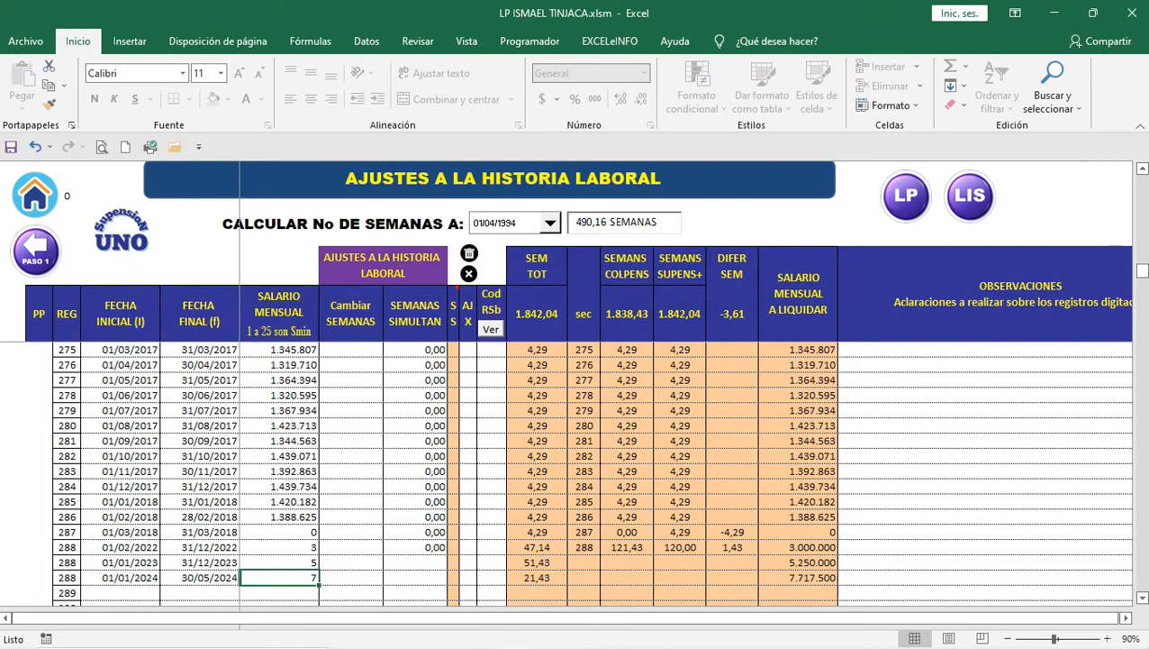
left_click(279, 562)
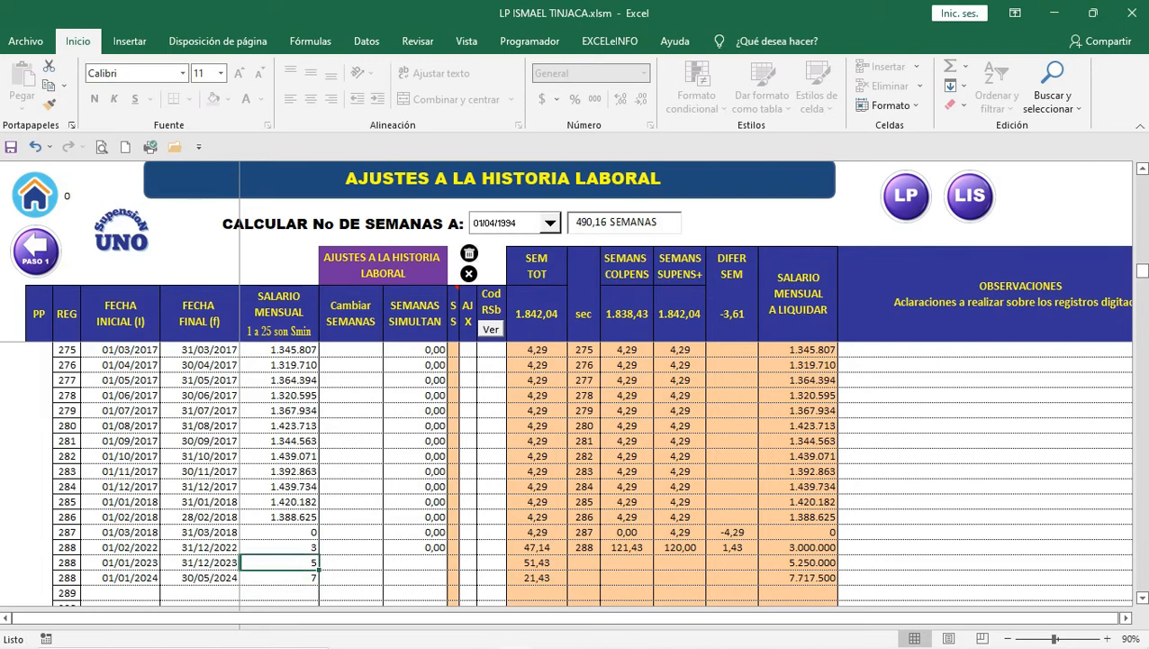
left_click(279, 577)
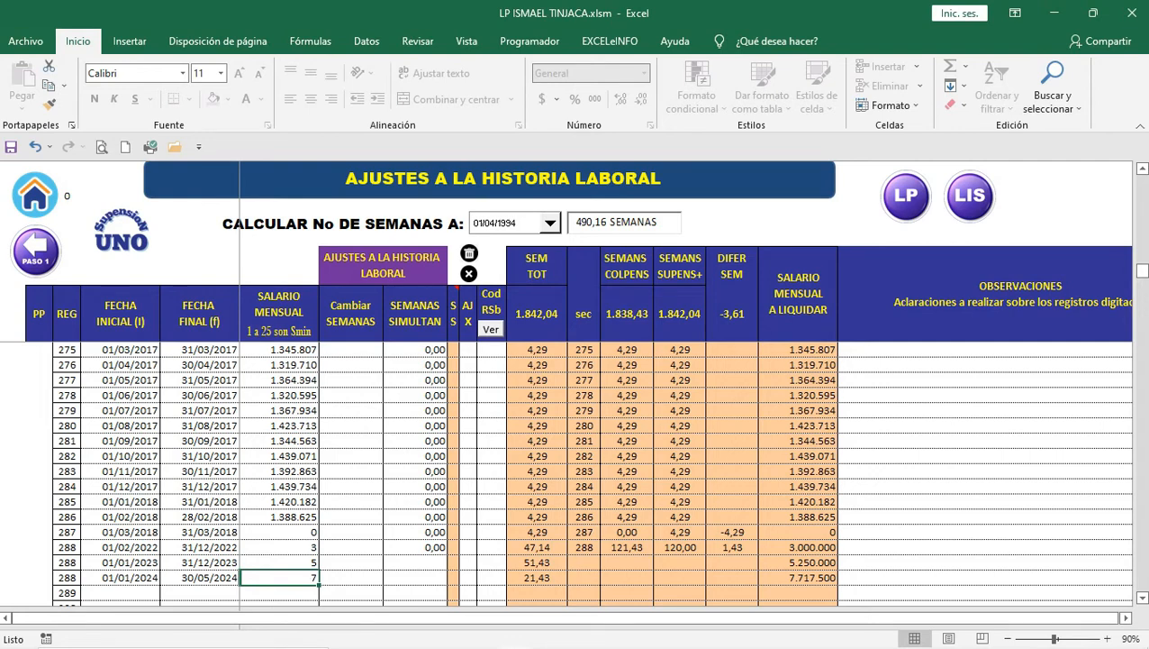
left_click(279, 562)
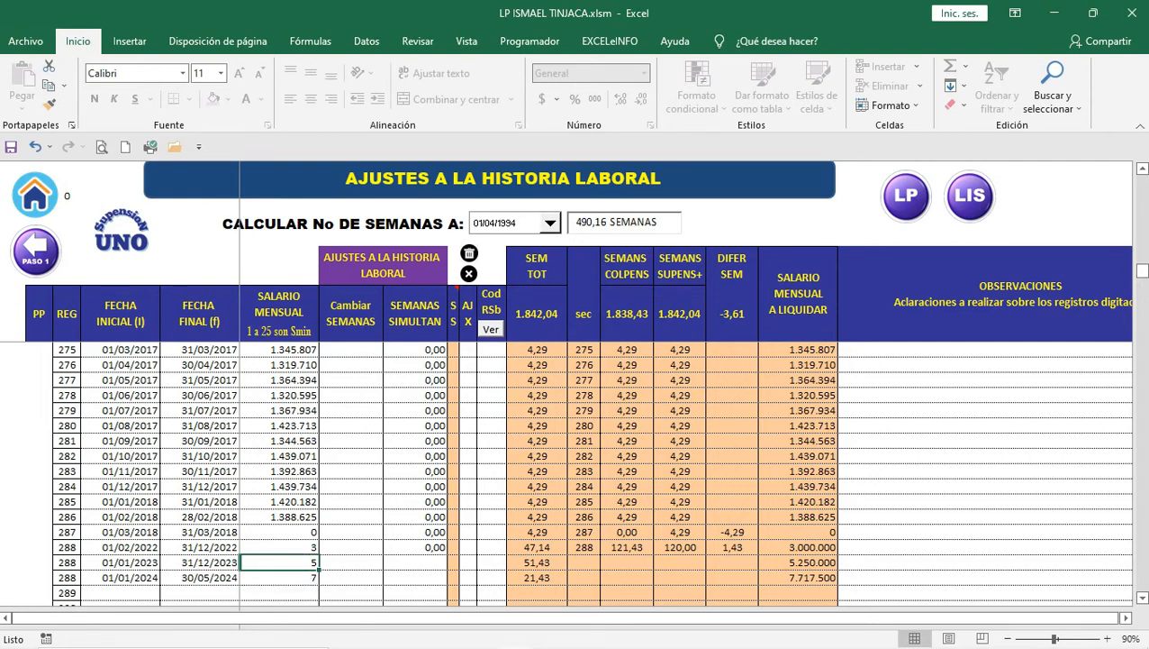
left_click(279, 578)
left_click(279, 562)
left_click(279, 577)
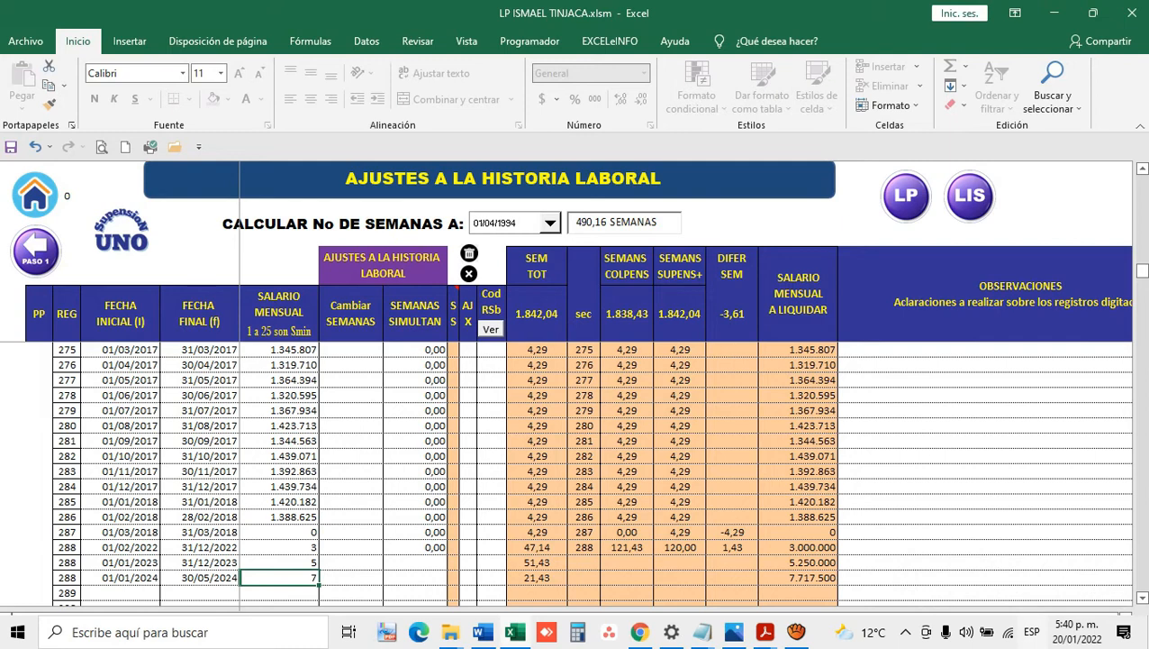
Step: Reset the 2023 and 2024 monthly salaries to 3 minimum wages (3.150.000 and 3.307.500)
left_click(279, 562)
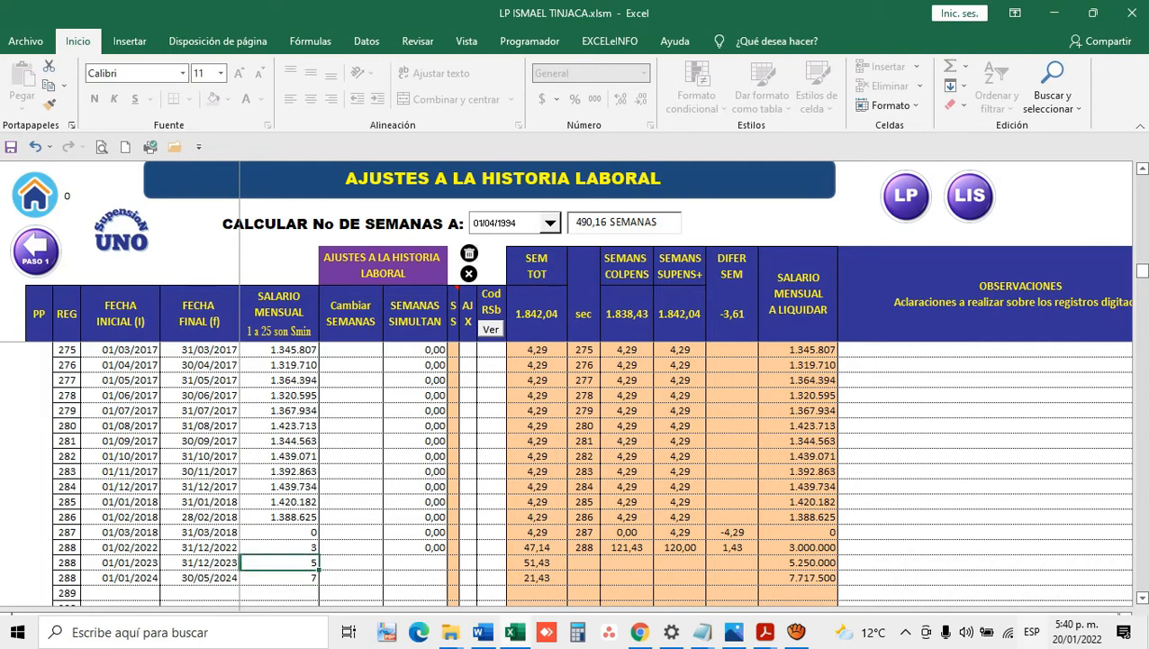
type("4")
key("Return")
type("4")
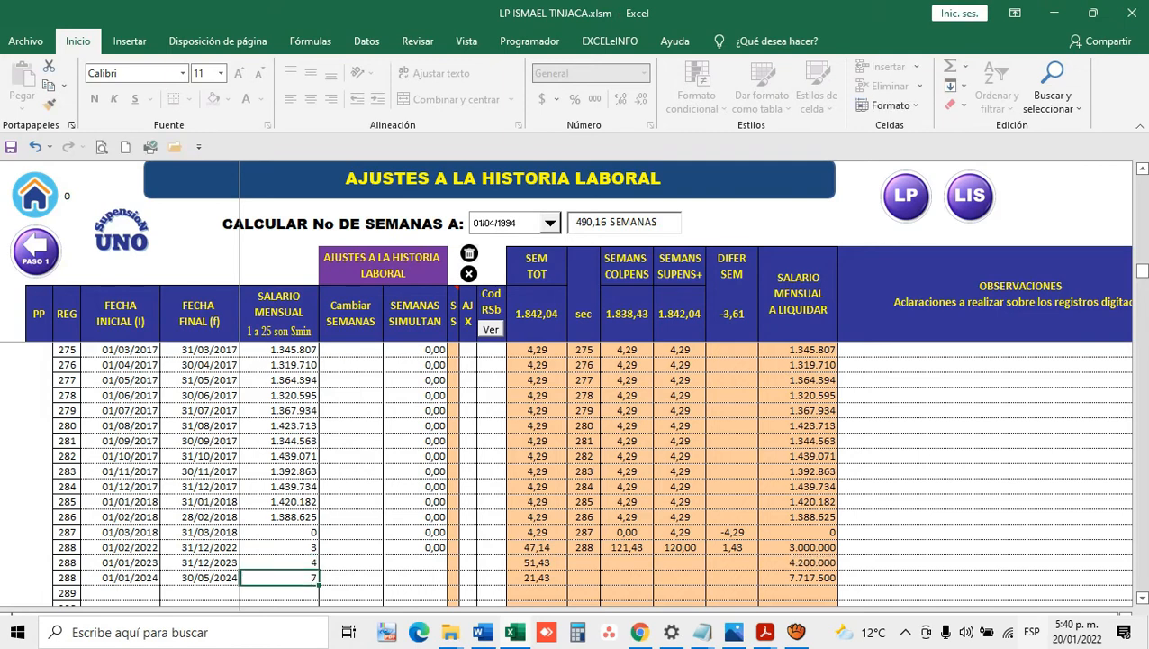
key("Up")
type("3")
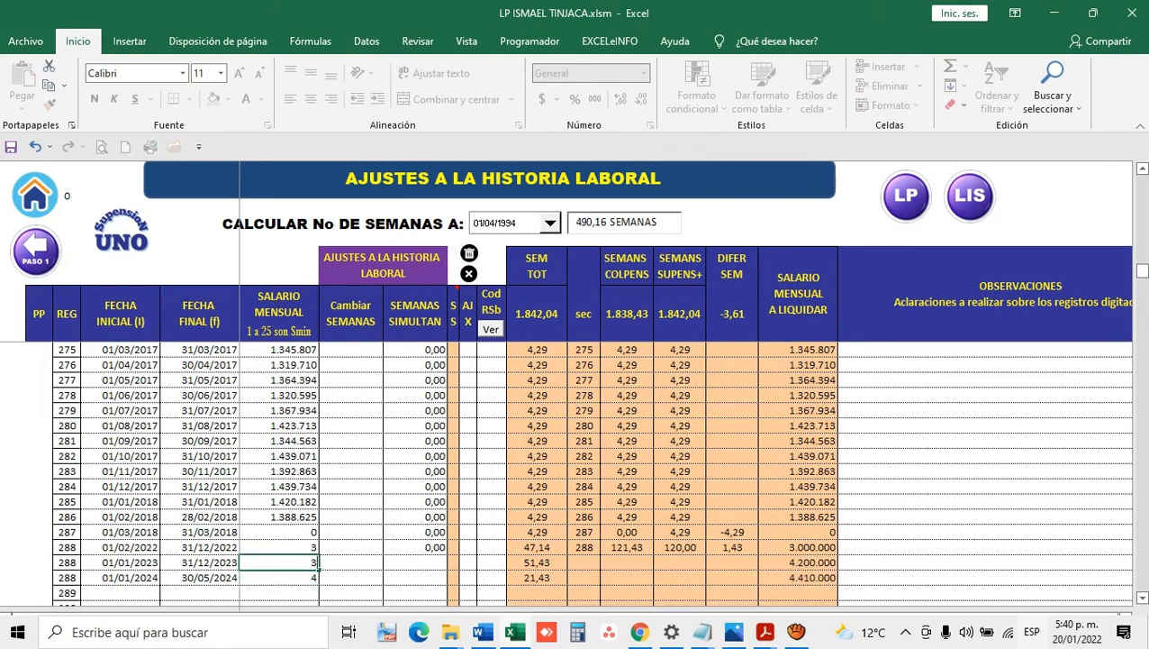
key("Return")
type("3")
key("Up")
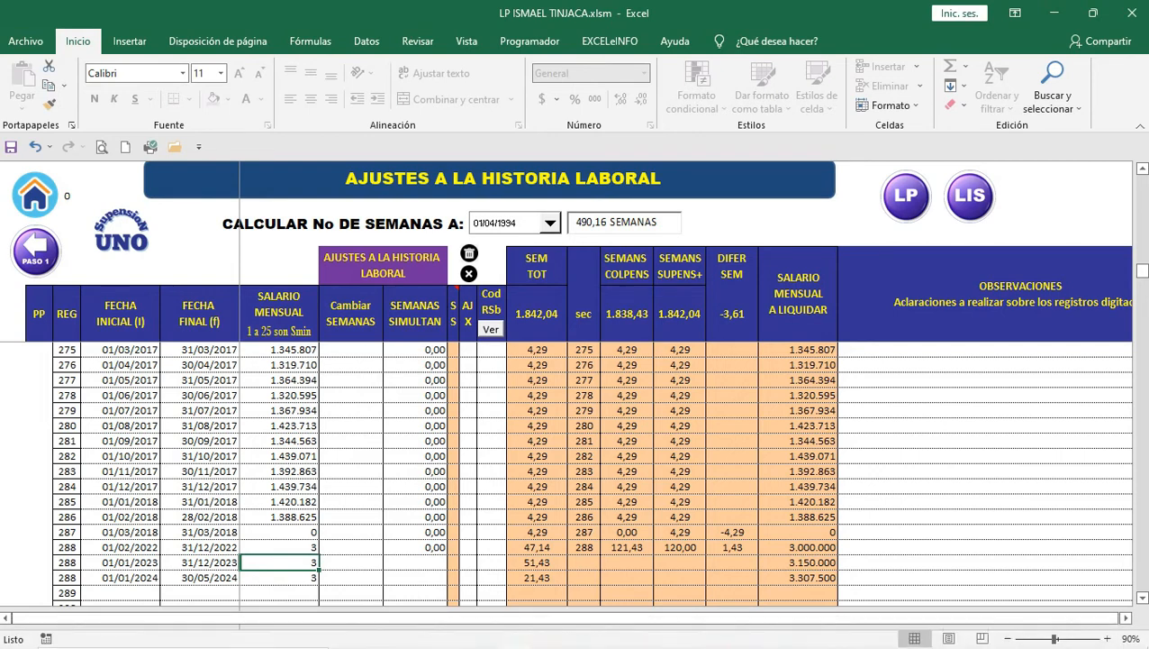
Step: Check the status-bar sum of the July 2017–February 2018 salaries, then review the 2022–2024 salaries
left_click_drag(279, 517, 279, 410)
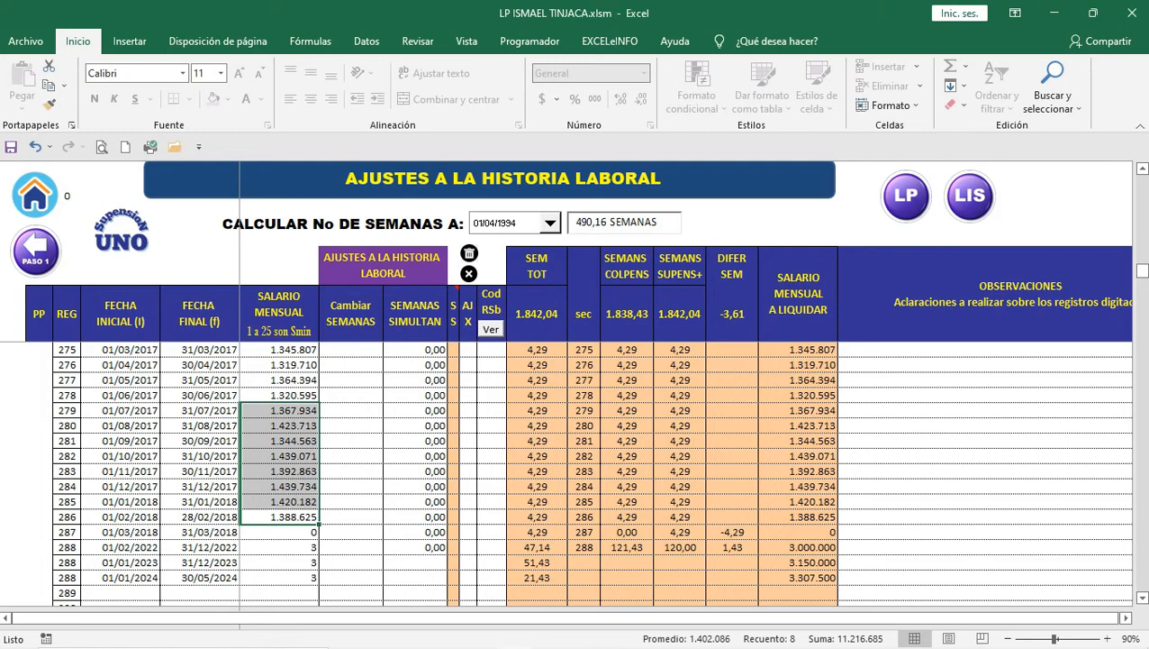
left_click(280, 547)
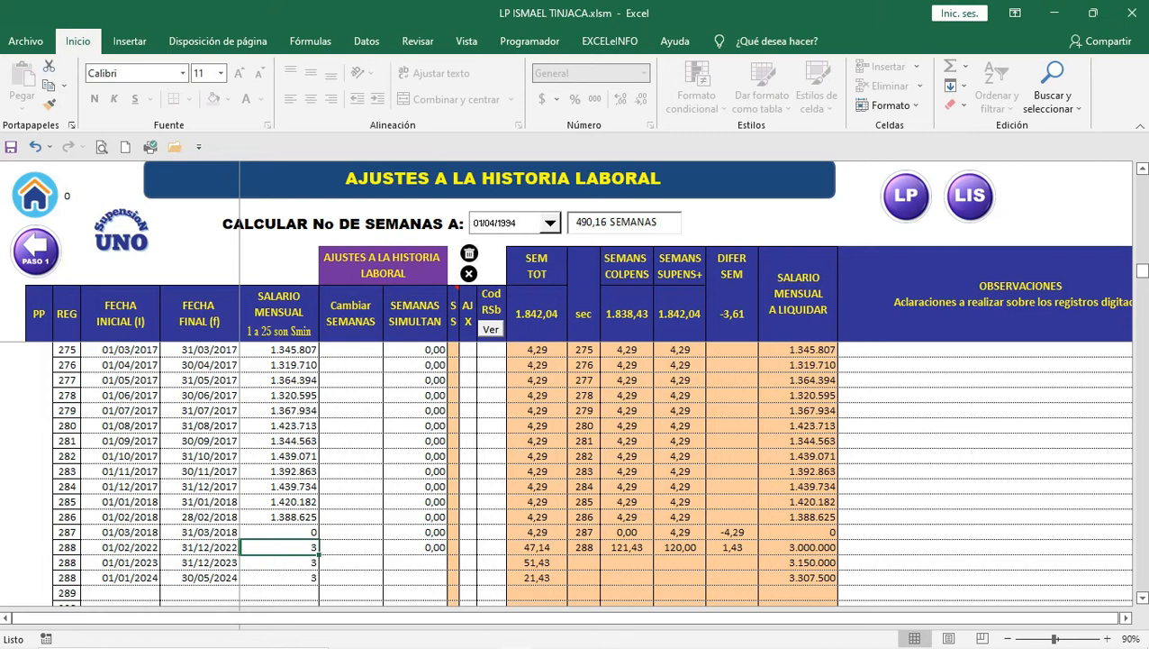
key("Down")
key("Down")
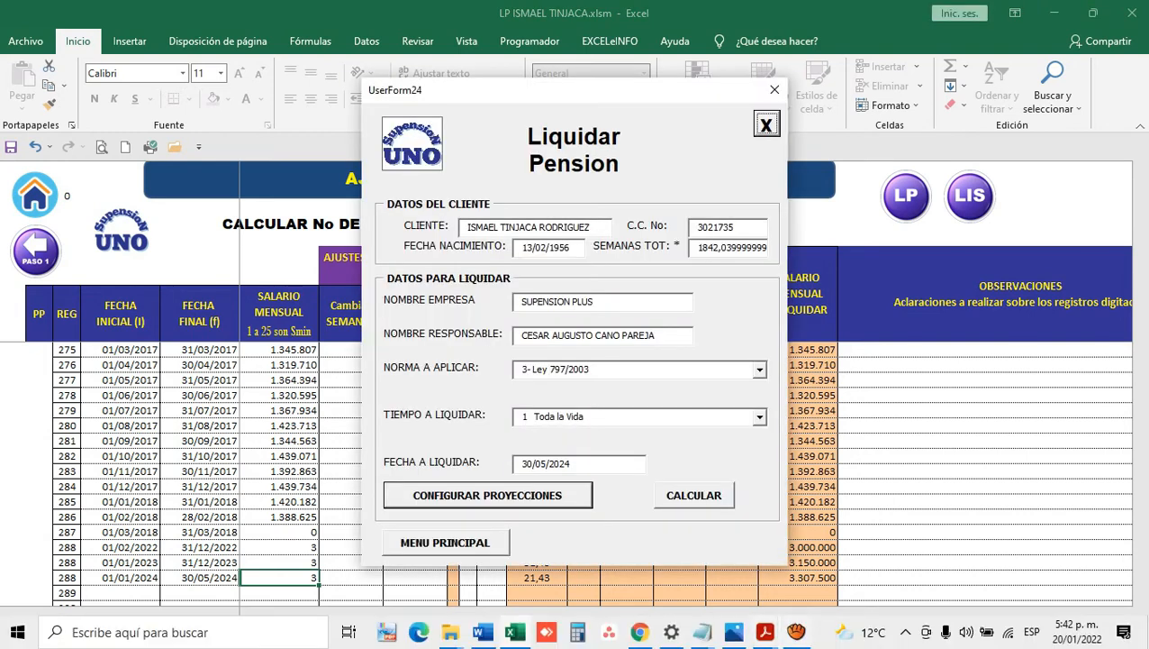
Step: Close the previous lifetime, last-10-years and summary report PDFs in Acrobat
mouse_move(764, 631)
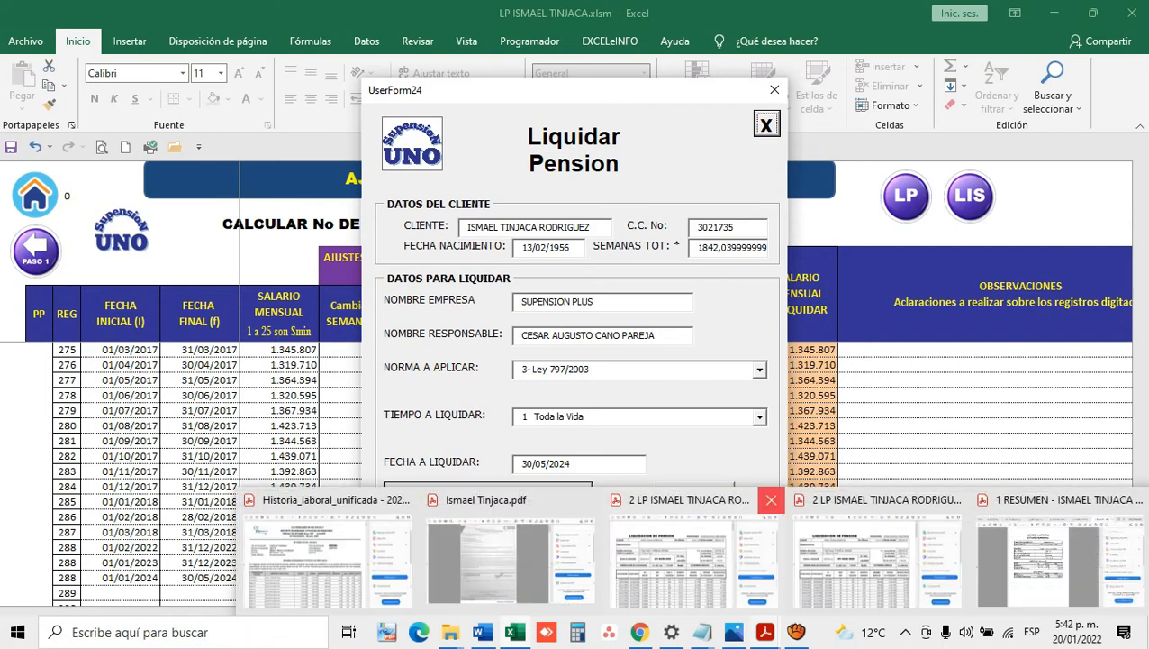
left_click(771, 499)
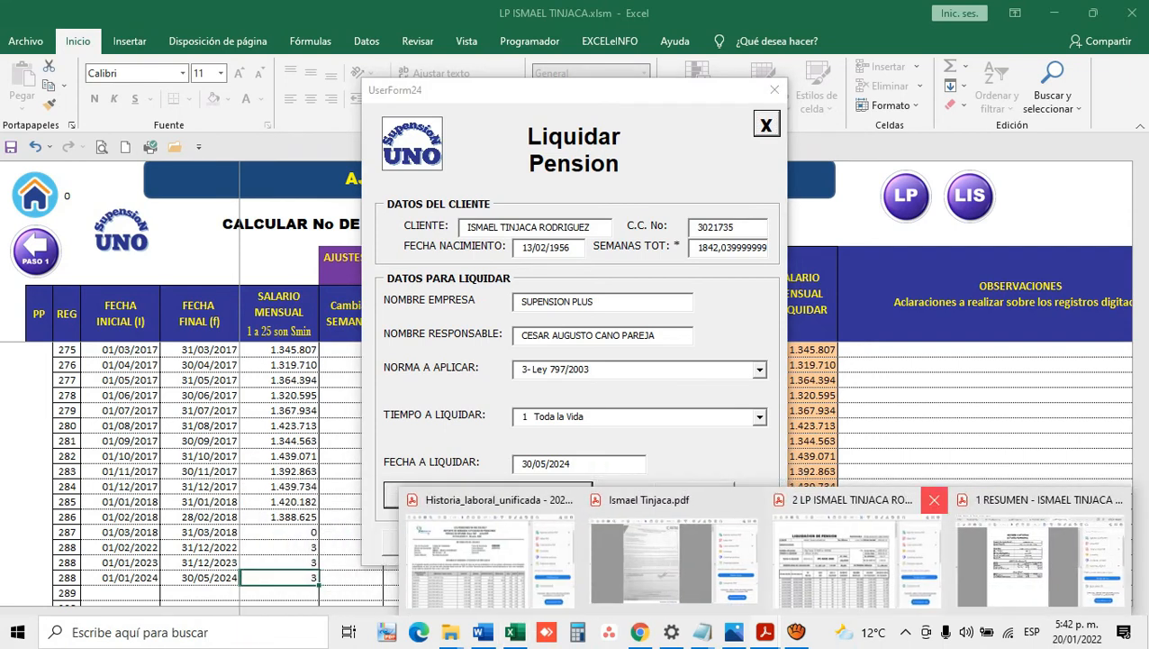
left_click(934, 499)
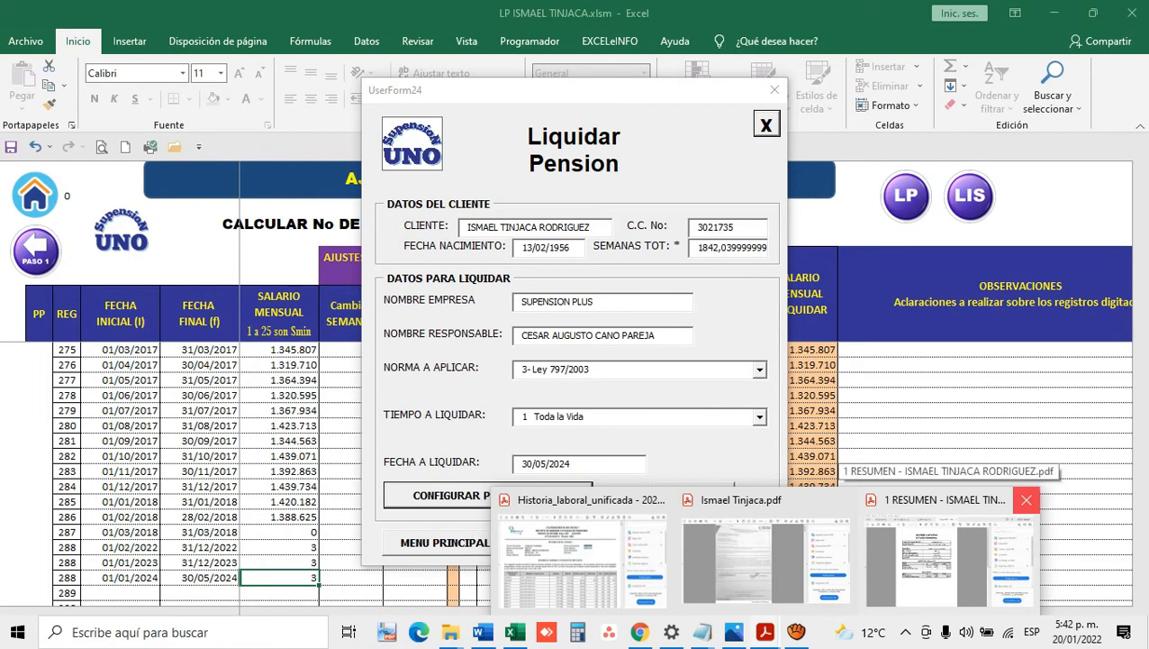
left_click(1026, 499)
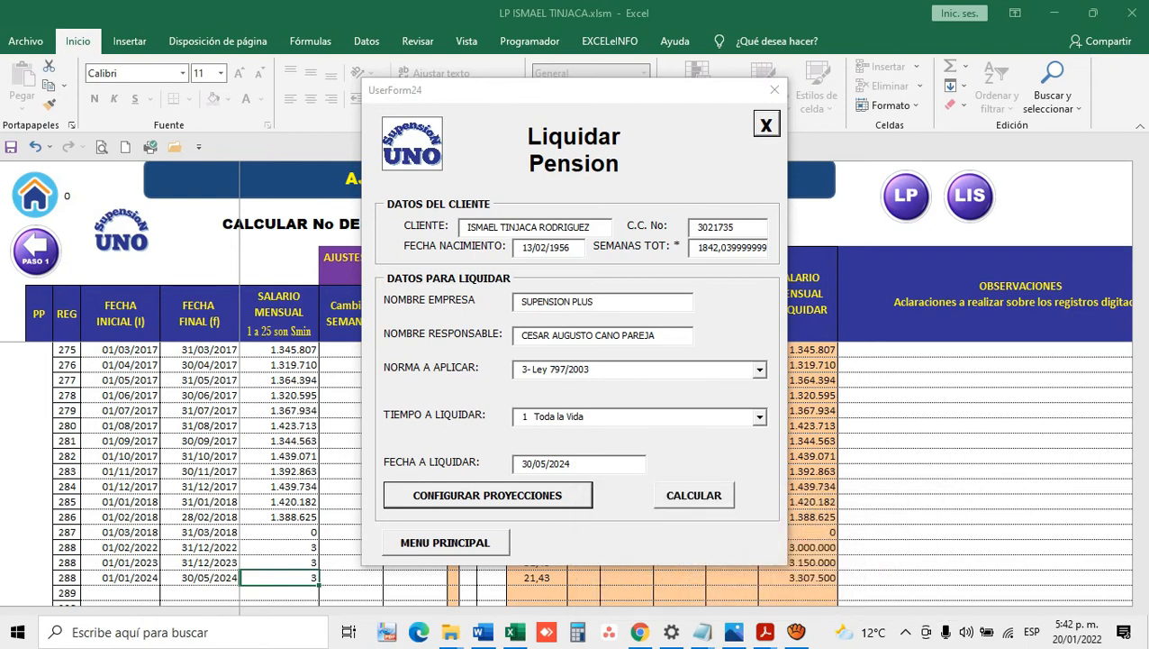
Step: Recalculate the lifetime pension liquidation and export it as a new PDF
left_click(693, 496)
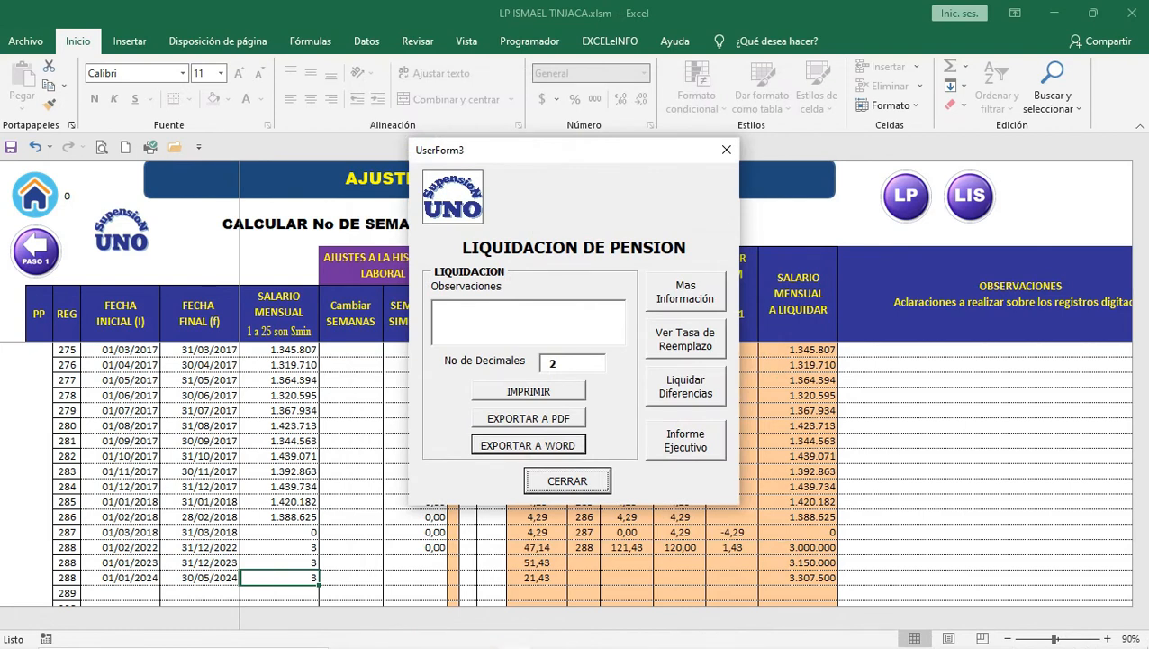
left_click(529, 418)
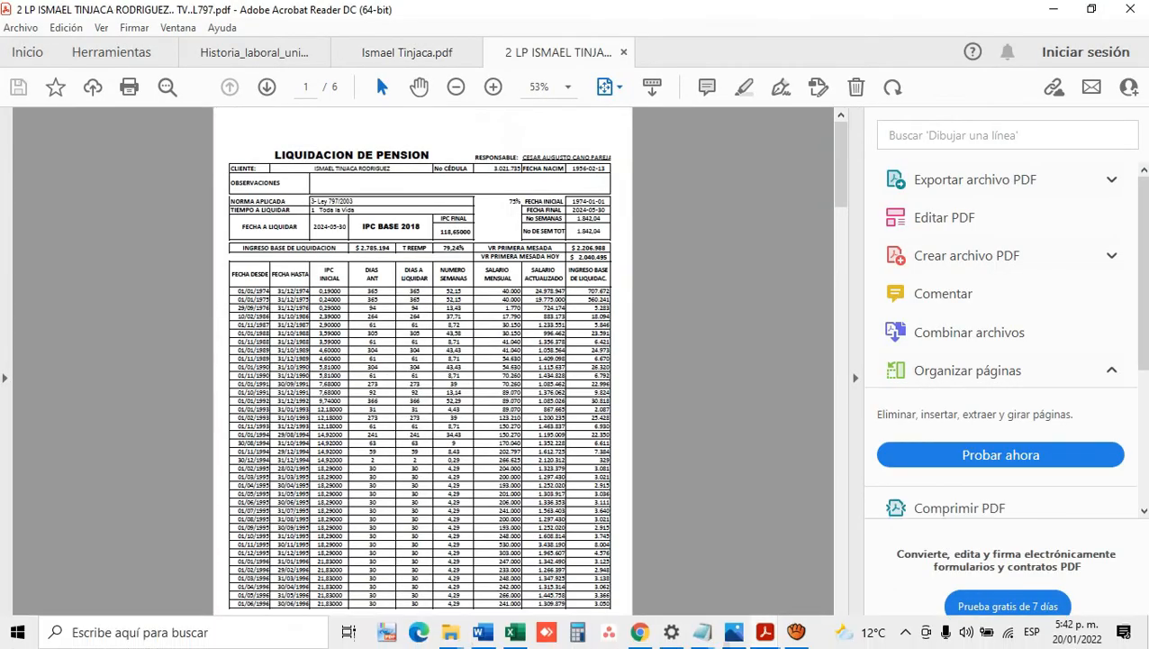
left_click(515, 632)
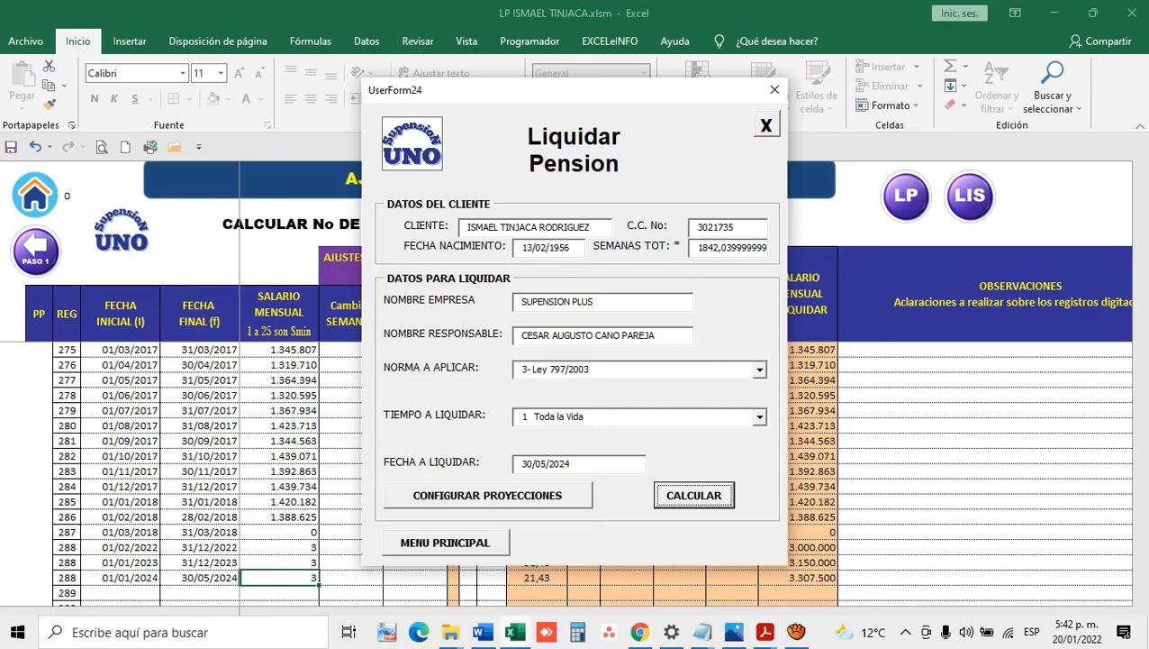
Step: Set the liquidation period to Ultimos 10 años, calculate it, and export it to PDF
left_click(759, 416)
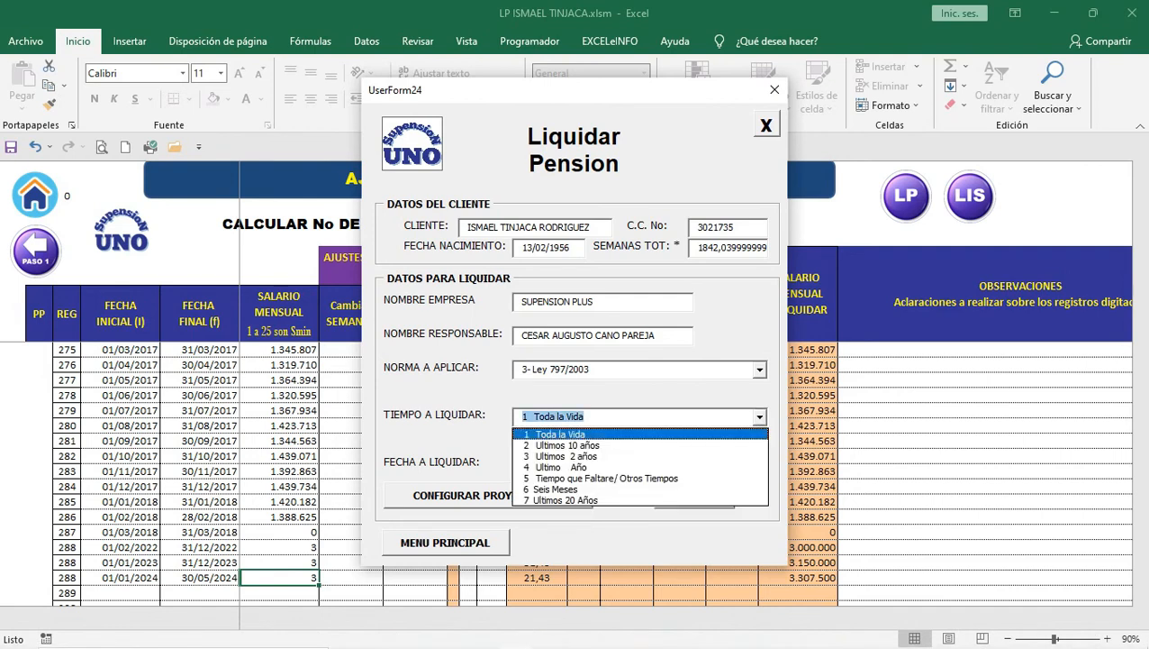
left_click(566, 445)
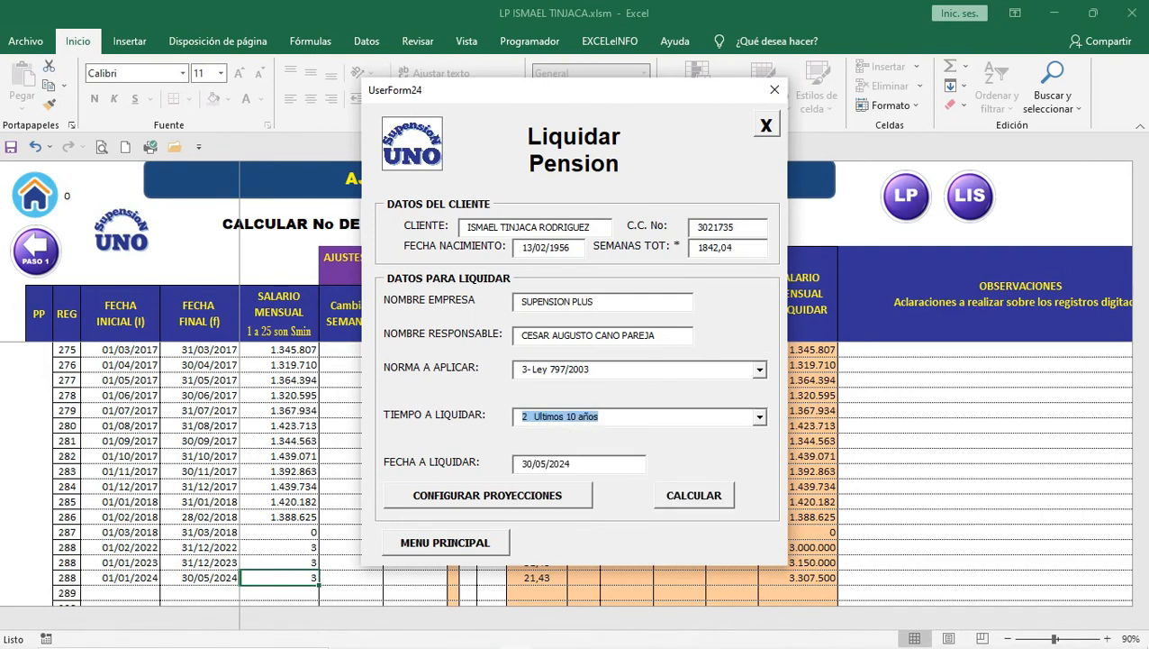
left_click(694, 495)
left_click(693, 494)
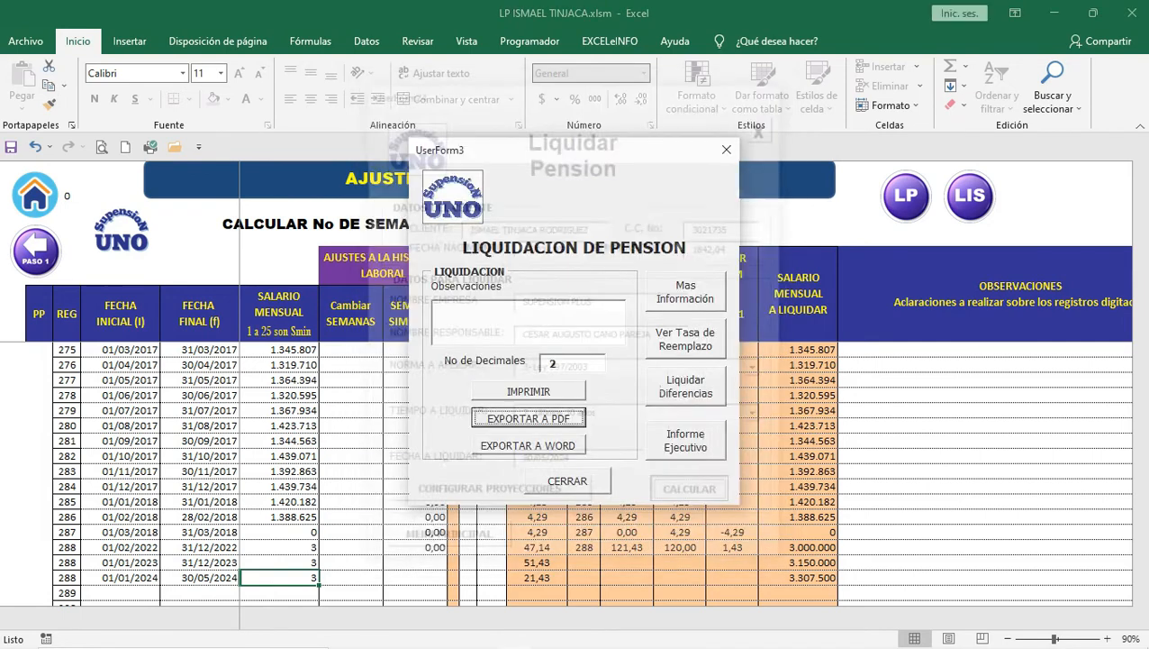
left_click(529, 417)
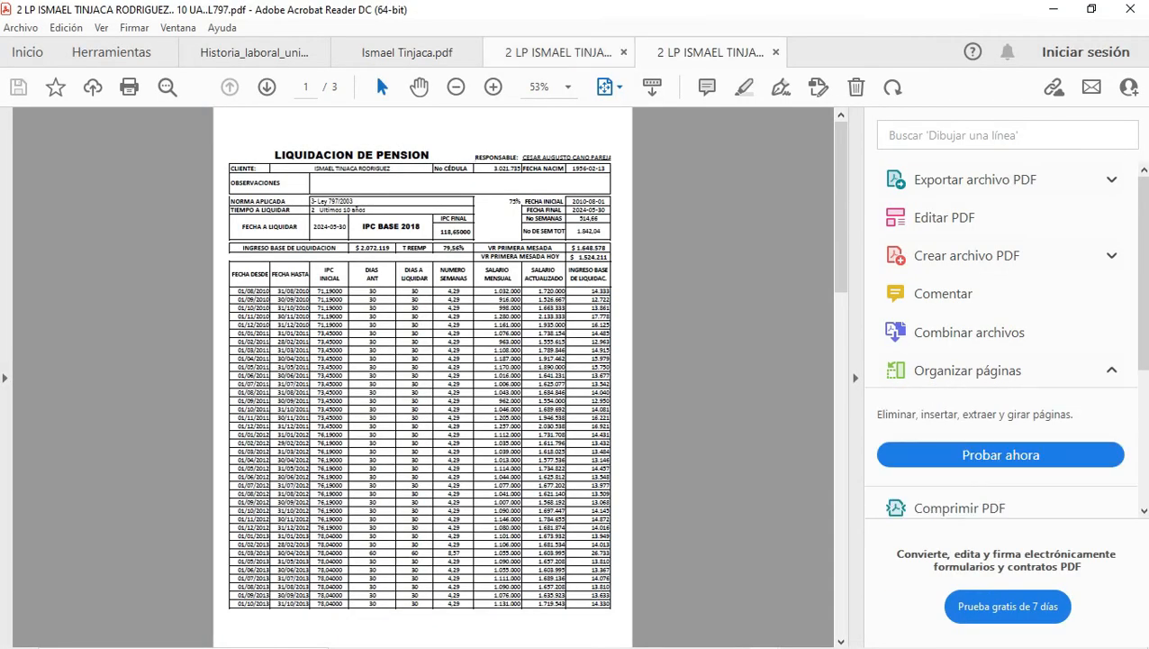
Step: Fit the last-10-years and lifetime liquidation PDFs to page width to compare them
left_click(610, 88)
left_click(716, 116)
key("ctrl+shift+Tab")
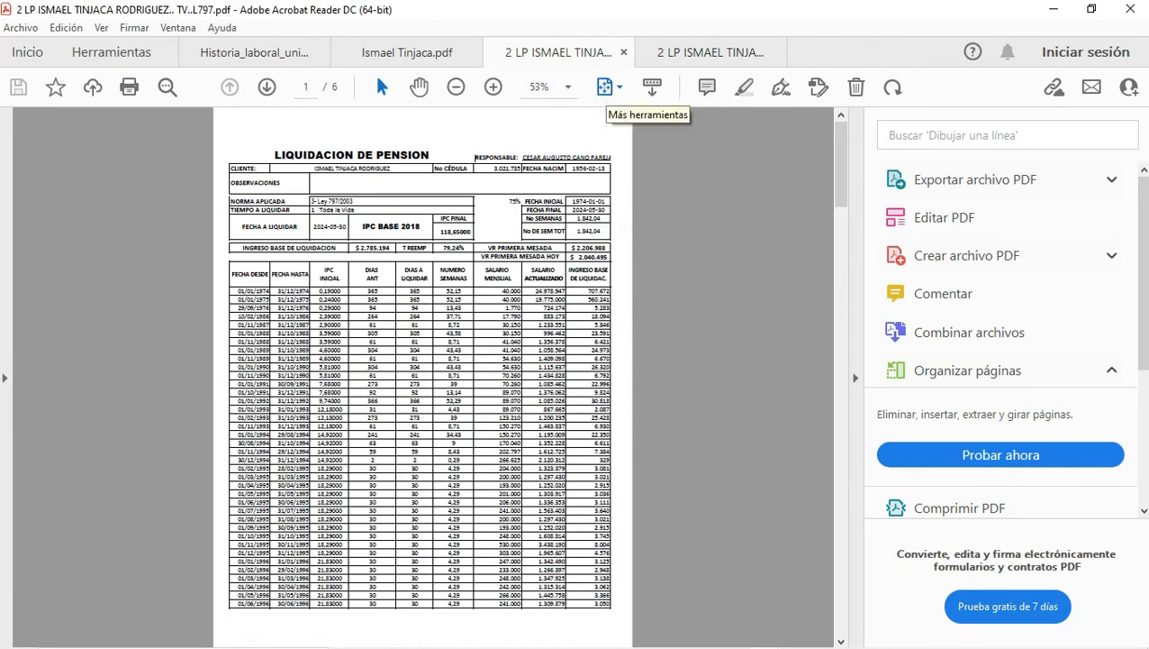
left_click(610, 87)
left_click(716, 116)
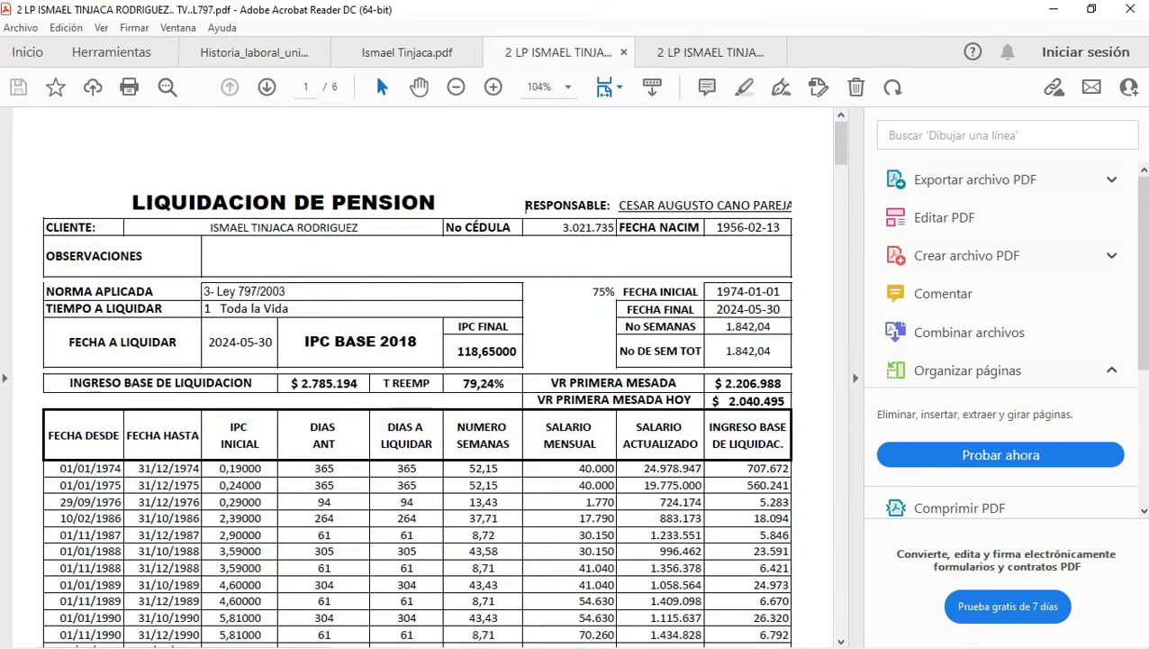
key("alt+Tab")
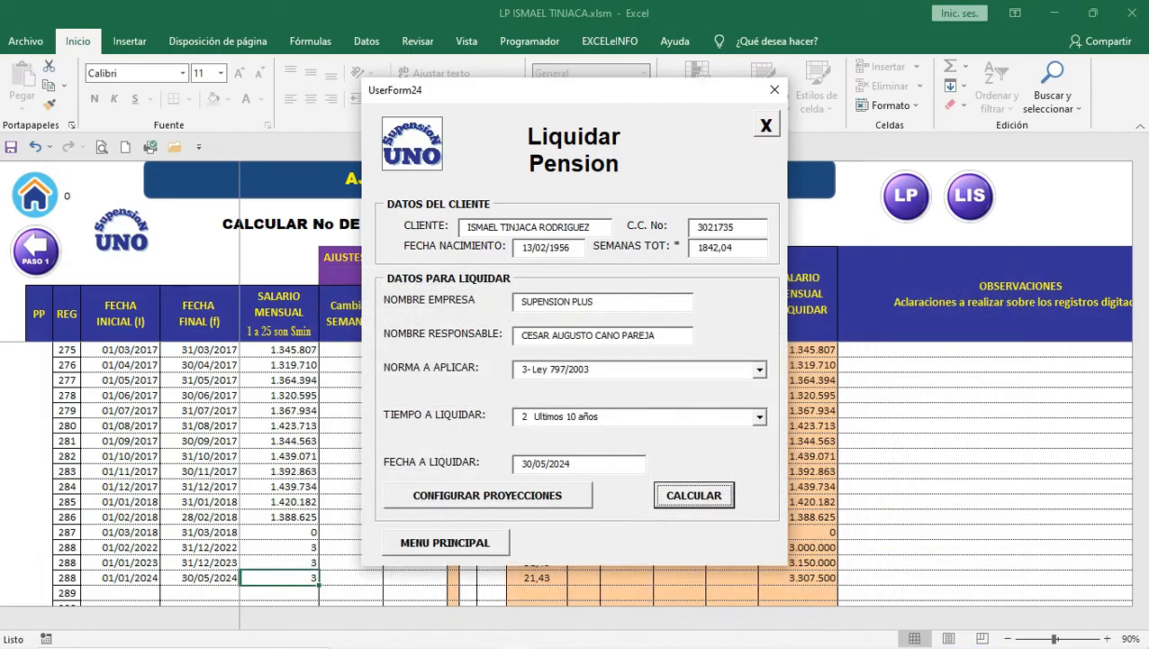
Step: Recalculate and open the Informe Ejecutivo comparing lifetime (2.206.988) and last-10-years (1.648.578) pensions
key("Return")
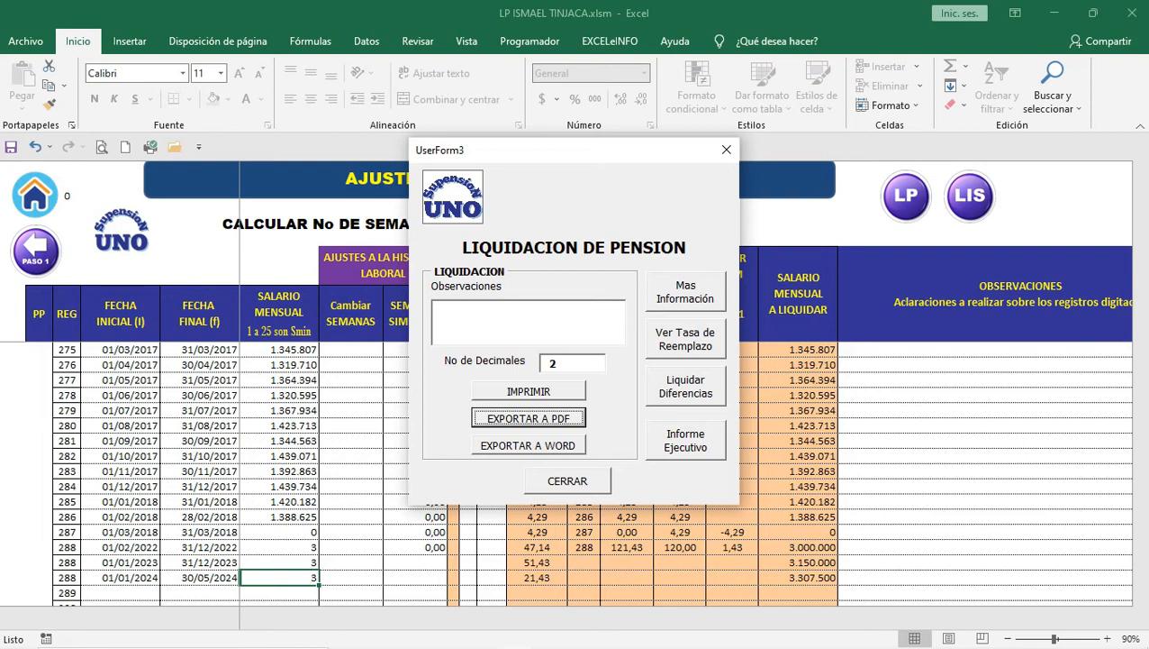
left_click(685, 440)
left_click(702, 393)
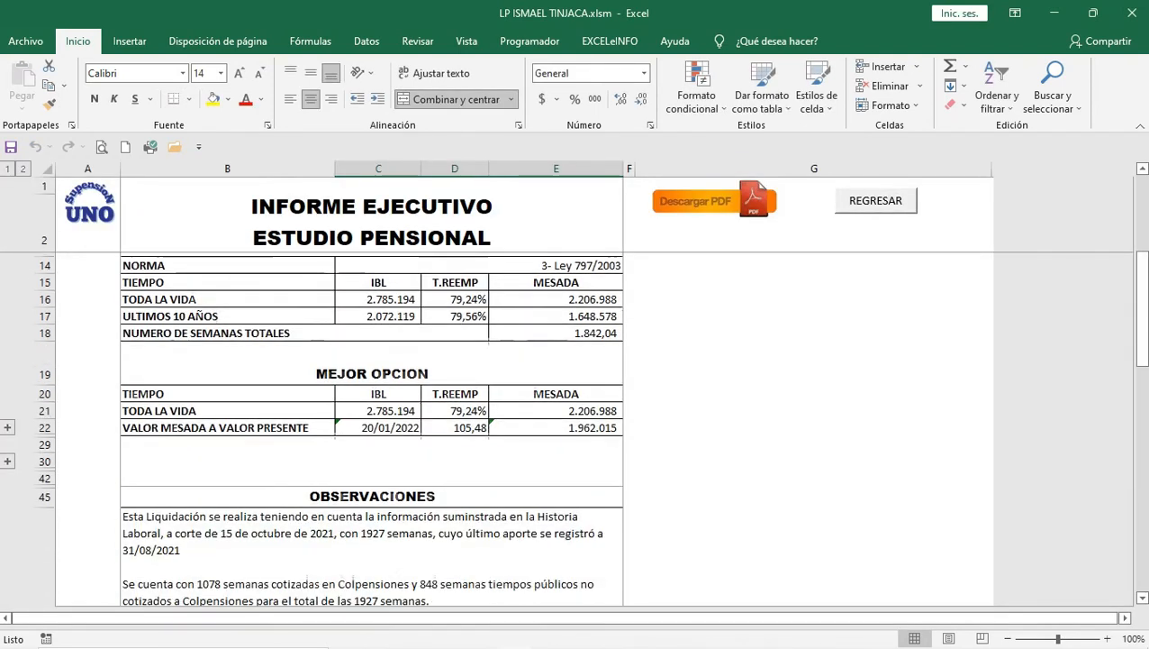
scroll(371, 428, "down", 4)
scroll(371, 428, "up", 3)
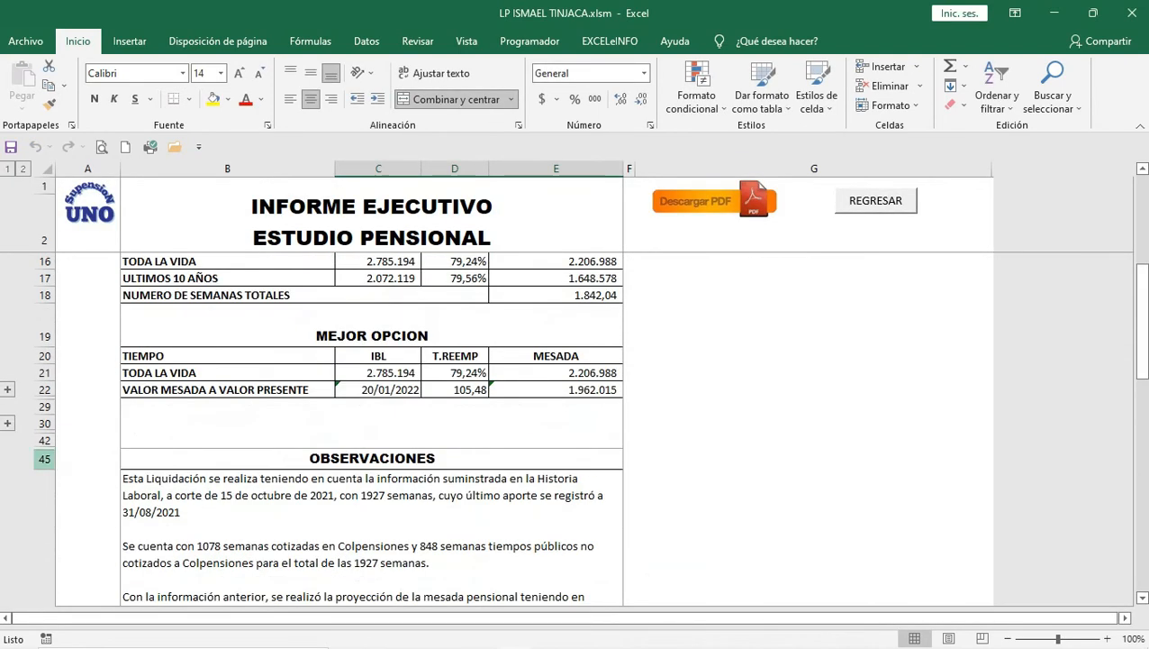
left_click(7, 423)
scroll(371, 428, "down", 1)
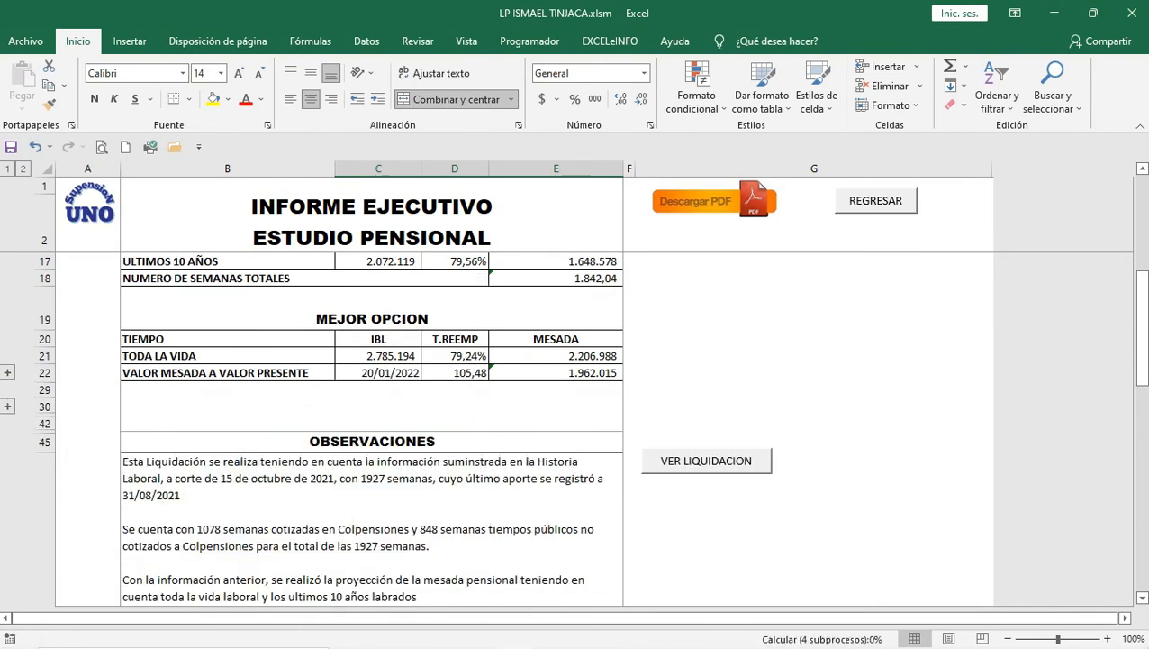
left_click(7, 406)
left_click(7, 372)
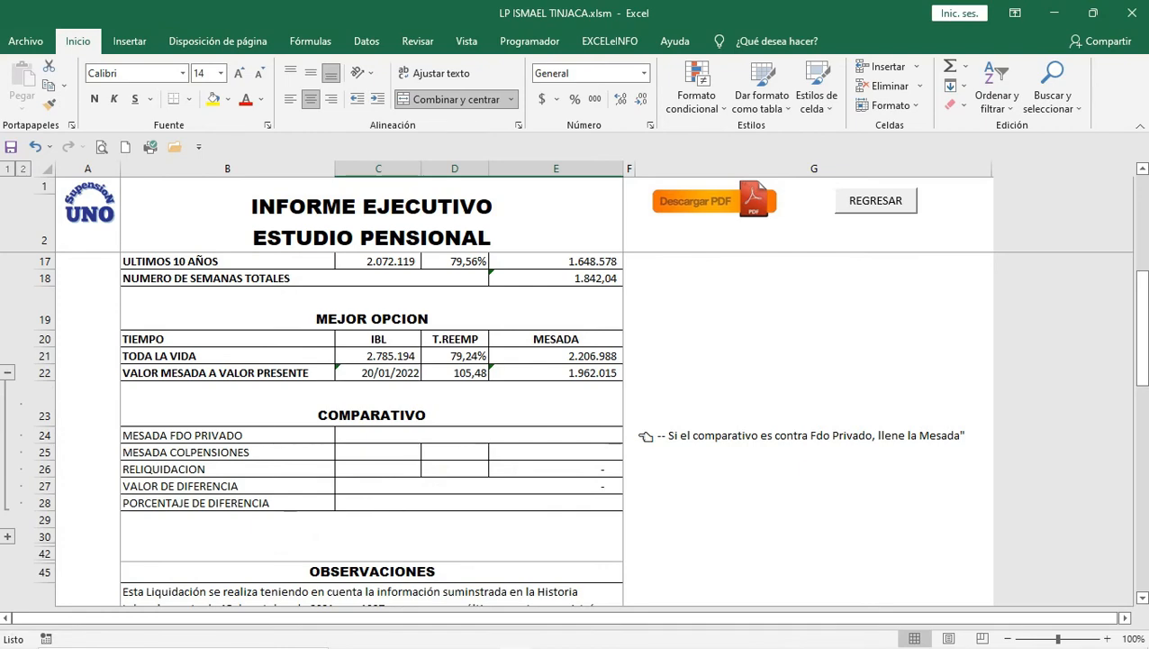
left_click(7, 372)
scroll(371, 428, "up", 3)
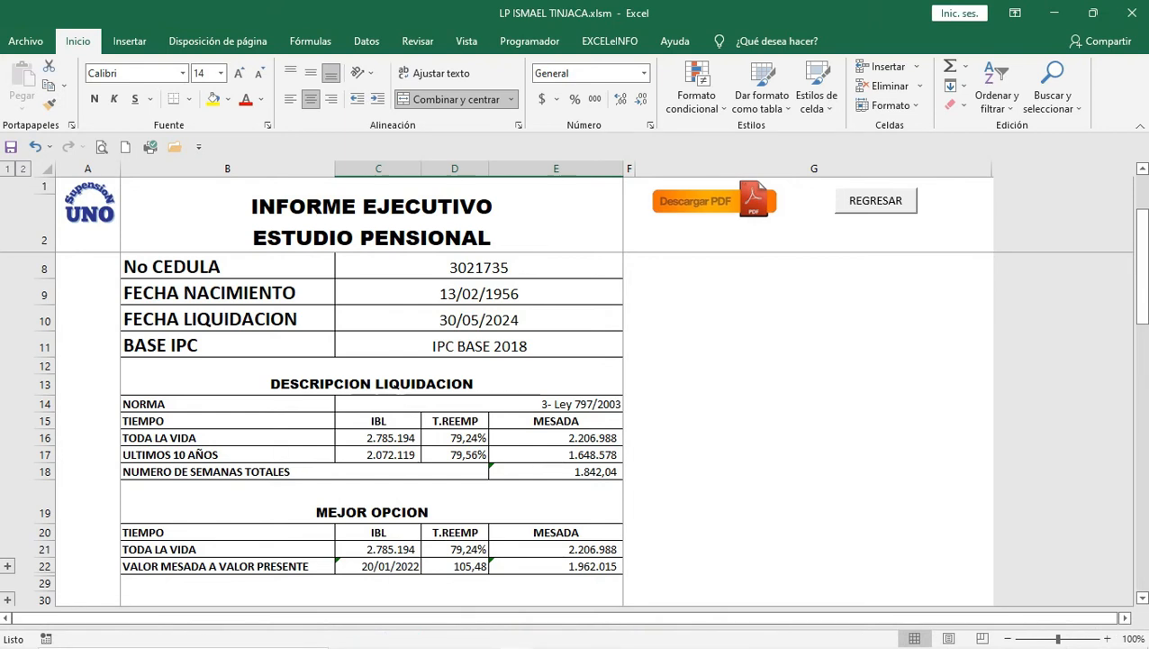
left_click(555, 438)
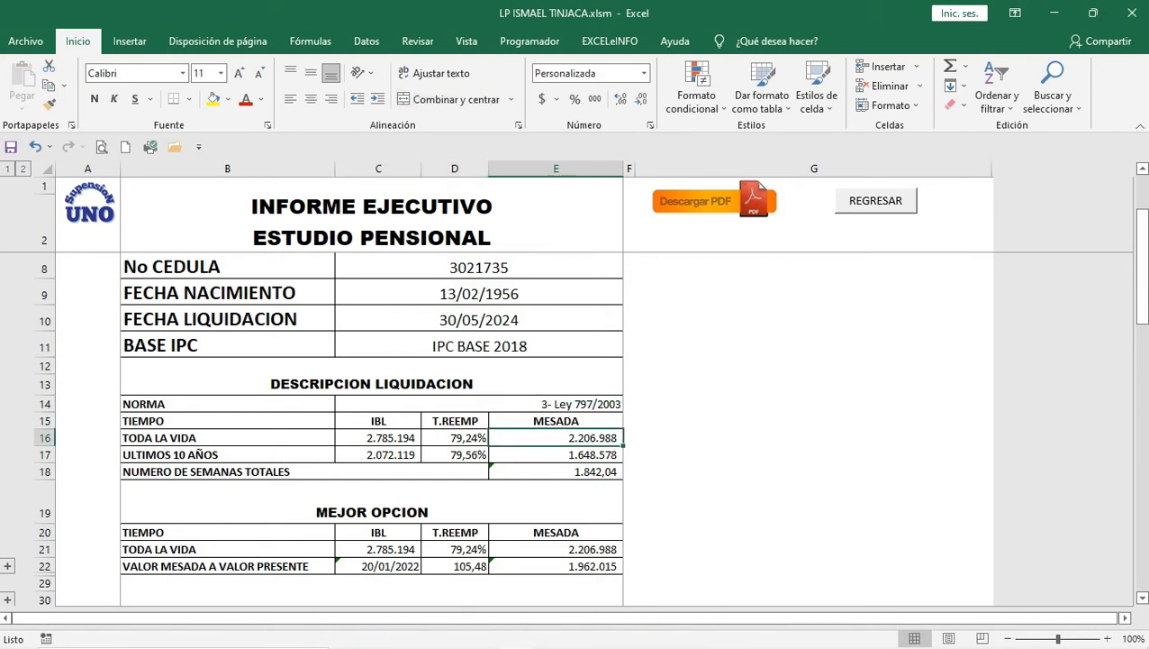
left_click(555, 455)
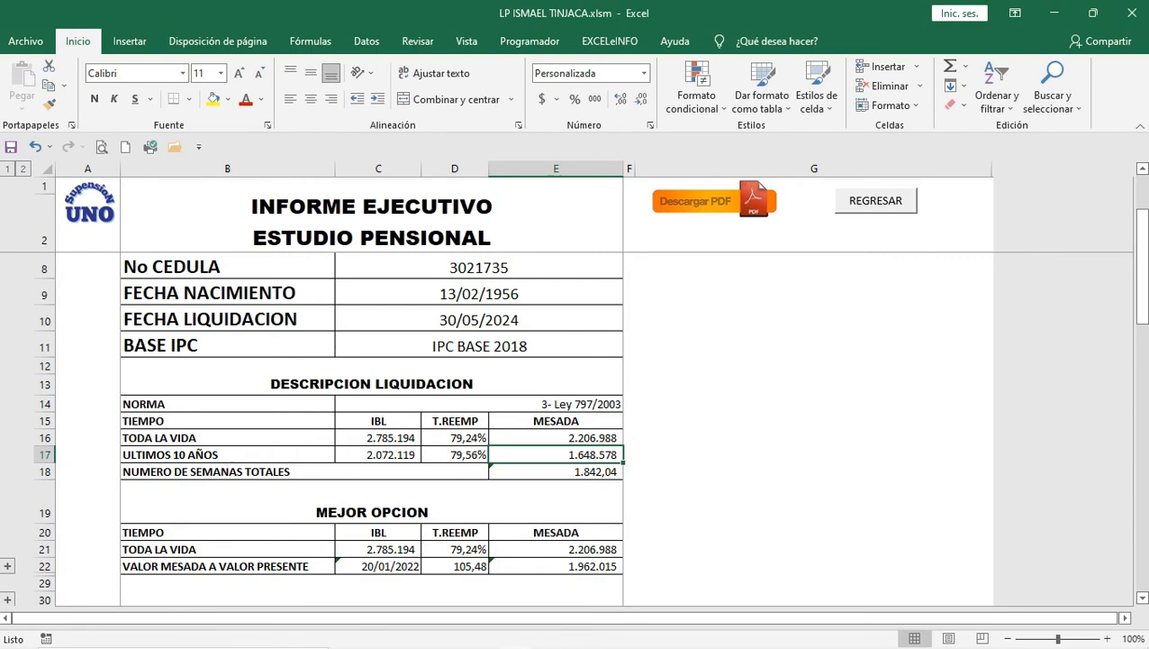
left_click(556, 549)
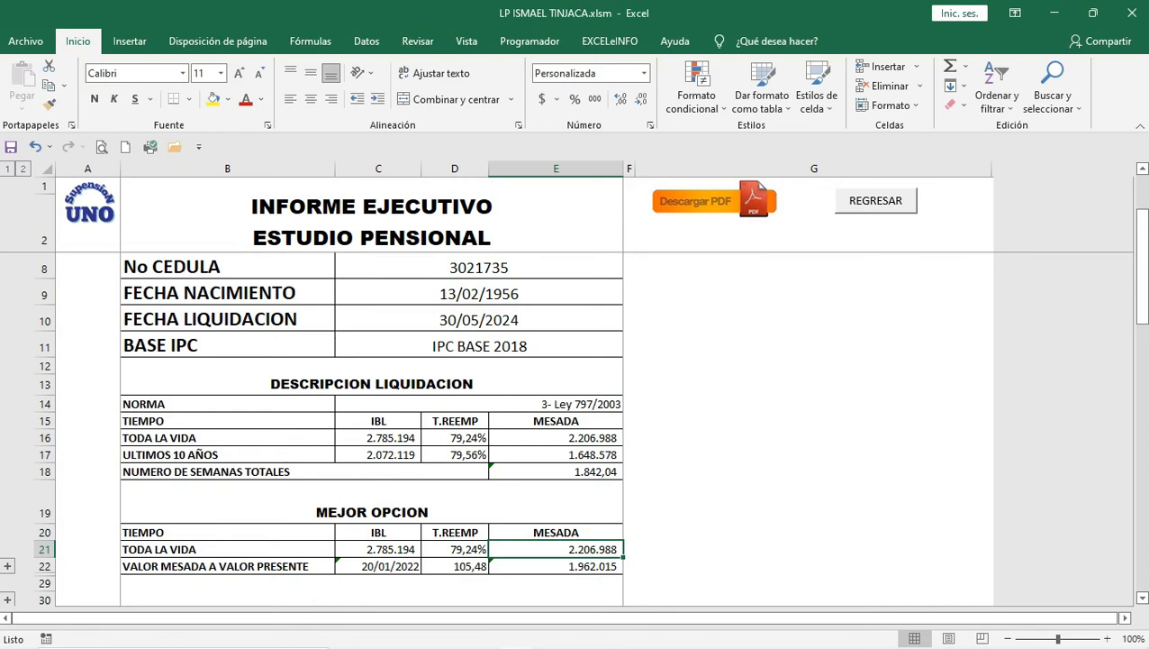
left_click(379, 566)
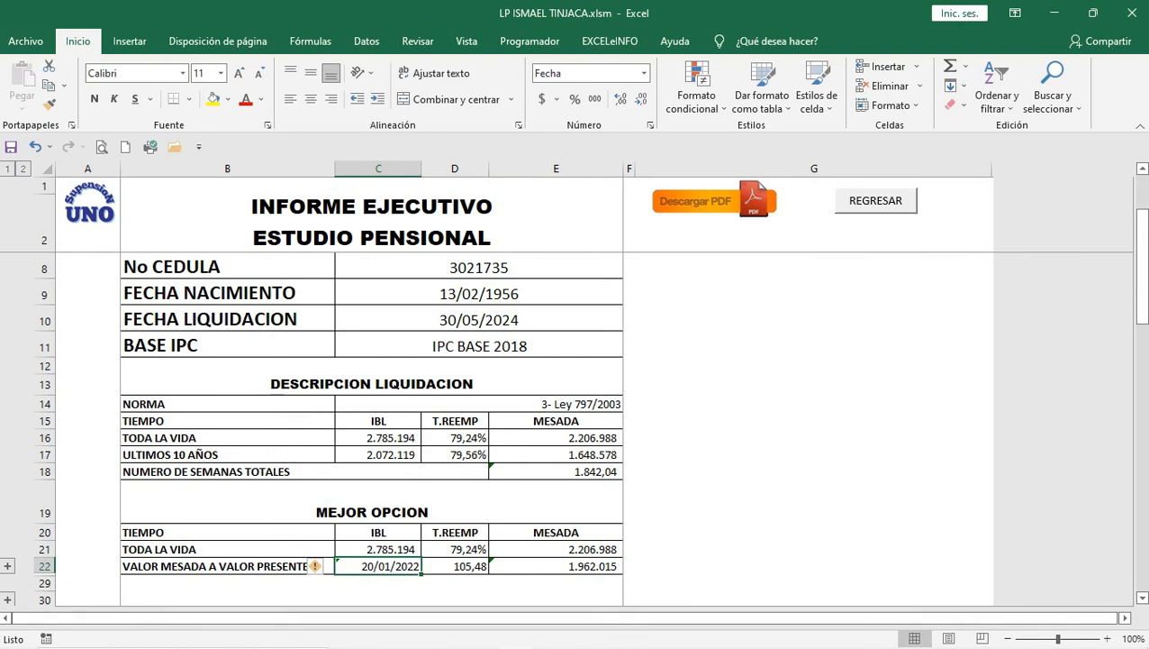
left_click(556, 565)
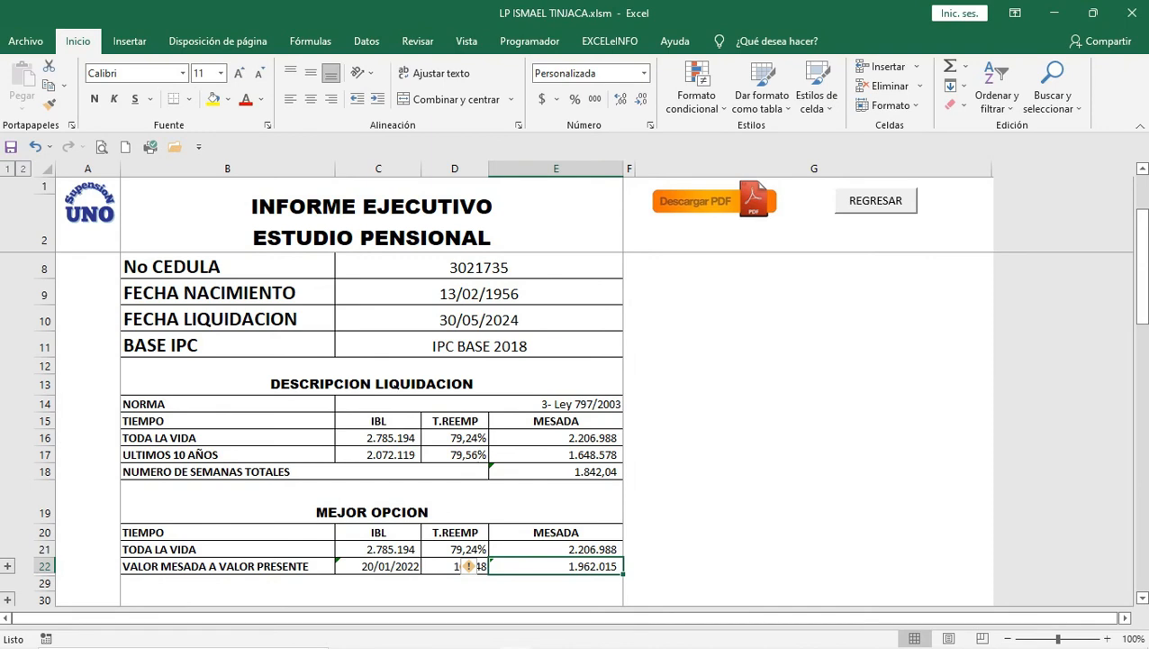
mouse_move(448, 632)
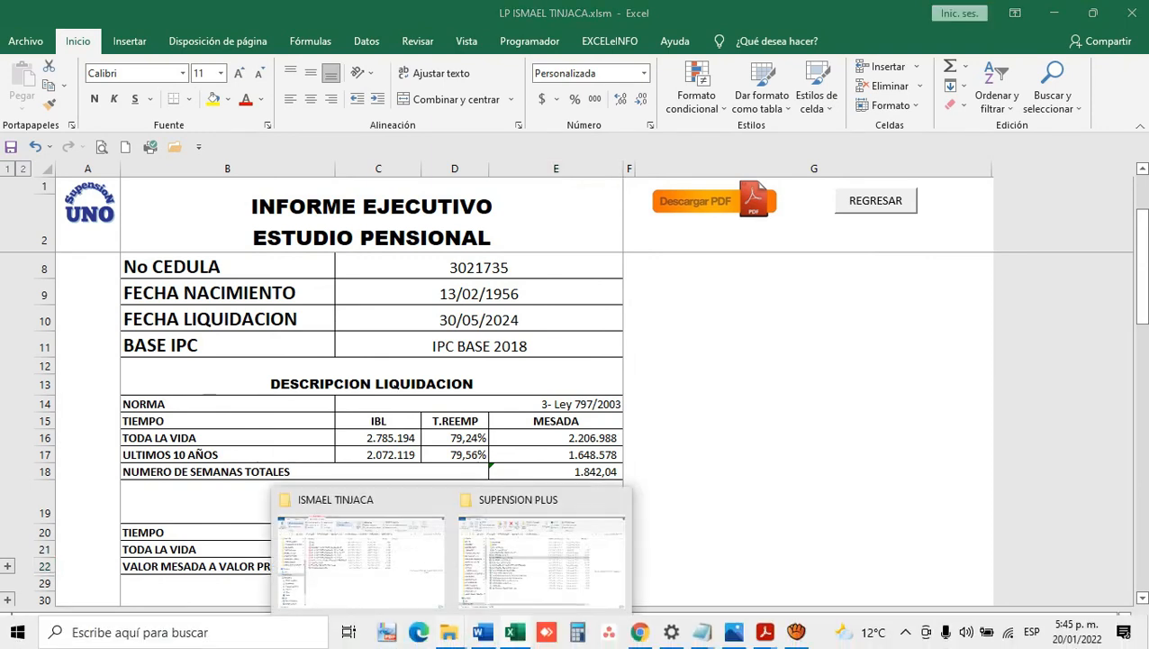
Step: Widen the Nombre column in the client's VERSION 2022 folder and preview the 10 UA L797 PDF
left_click(360, 559)
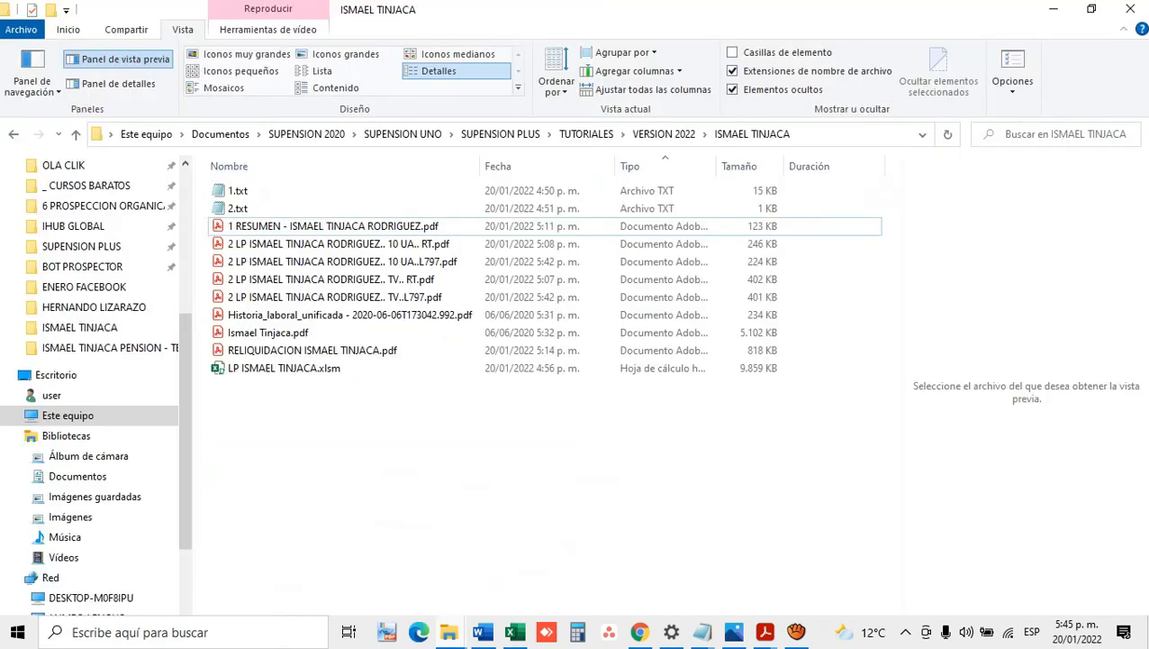
left_click_drag(479, 166, 501, 166)
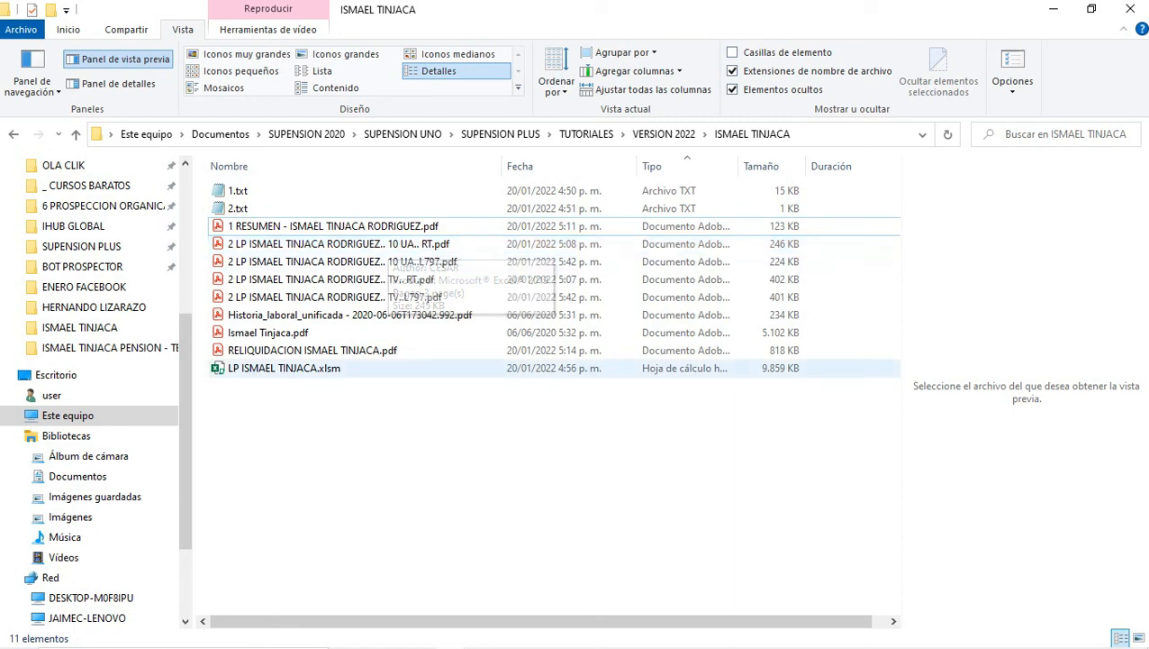
mouse_move(448, 646)
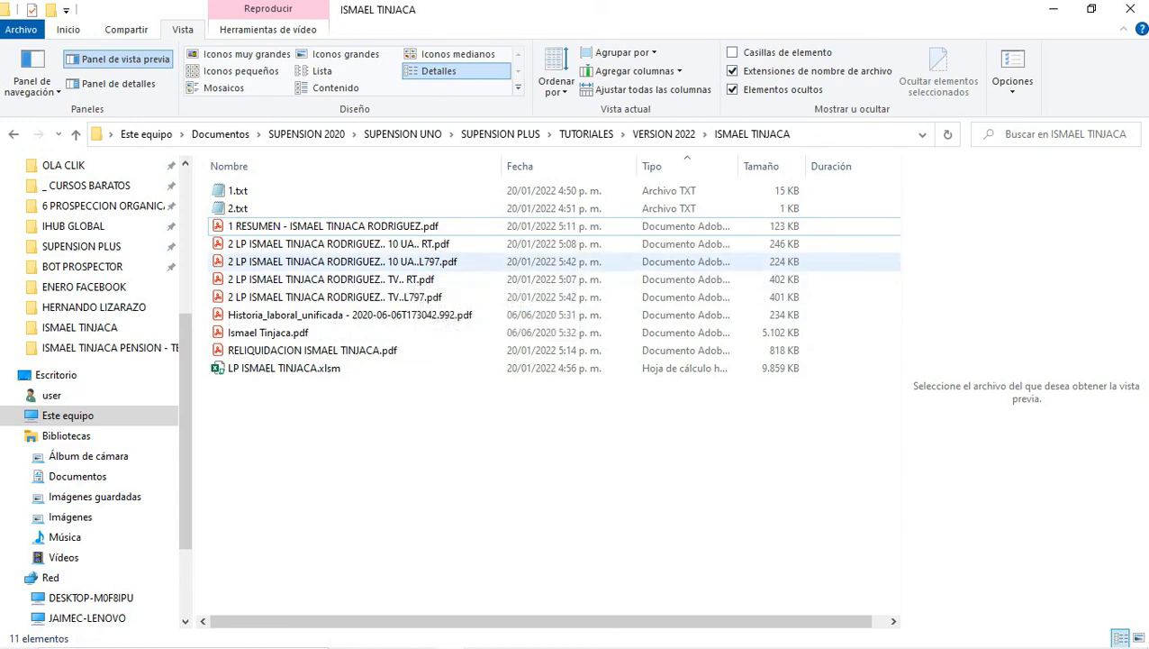
left_click(398, 262)
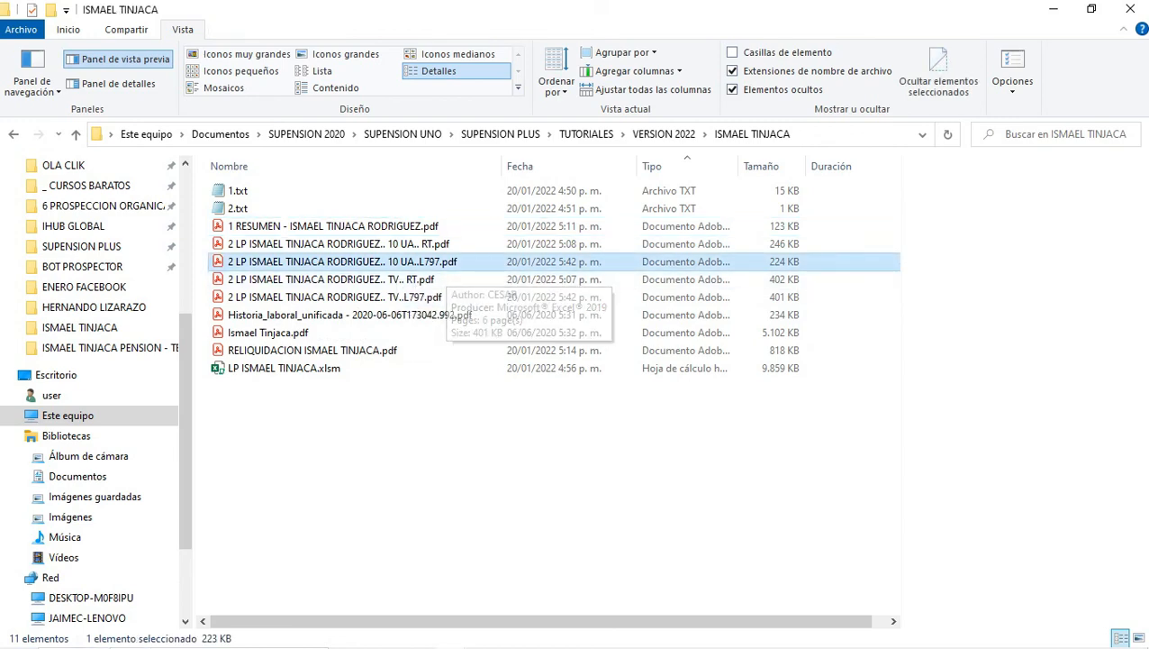